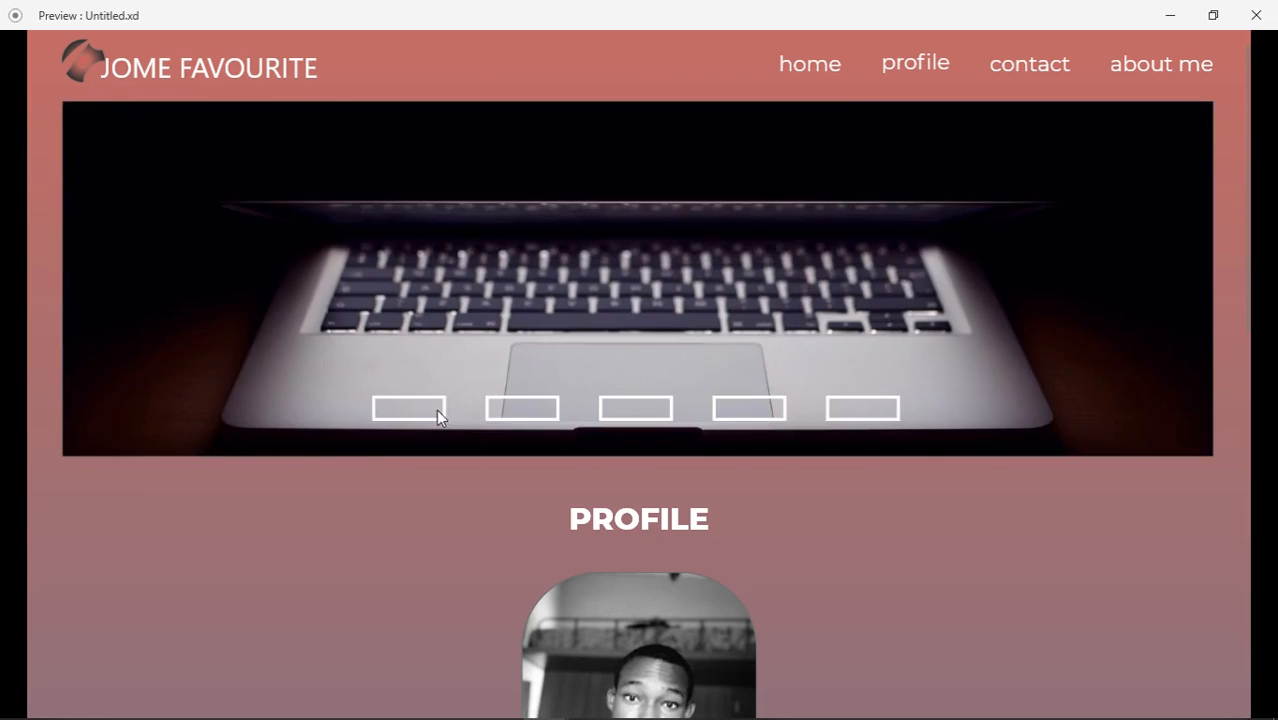
# Close the prototype preview and go back to editing the three-artboard design
pyautogui.click(1256, 15)
pyautogui.click(1167, 49)
pyautogui.click(58, 148)
pyautogui.click(128, 49)
pyautogui.moveTo(640, 598)
pyautogui.mouseDown()
pyautogui.moveTo(471, 625)
pyautogui.moveTo(629, 618)
pyautogui.mouseUp()
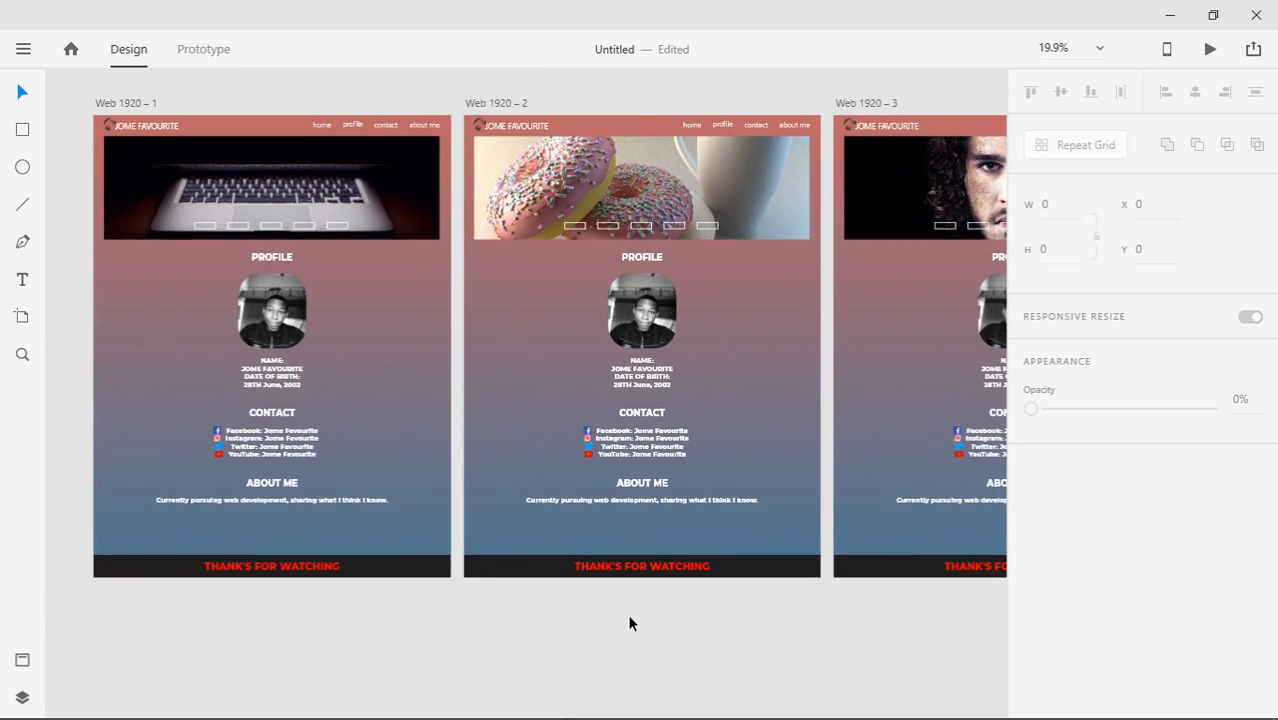
# Save the file as 'How to use adobe xd'
pyautogui.hotkey('ctrl', 's')
pyautogui.doubleClick(314, 134)
pyautogui.write('H')
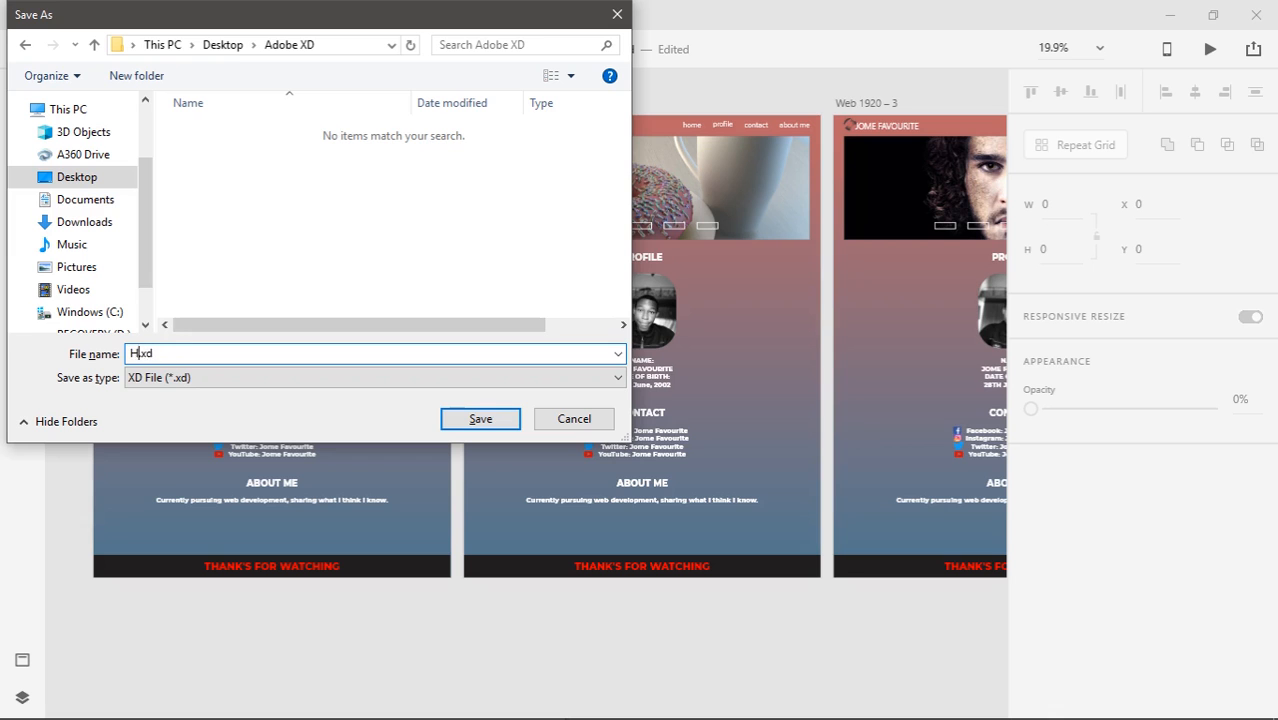
pyautogui.write('ow to use adobe xd')
pyautogui.click(499, 425)
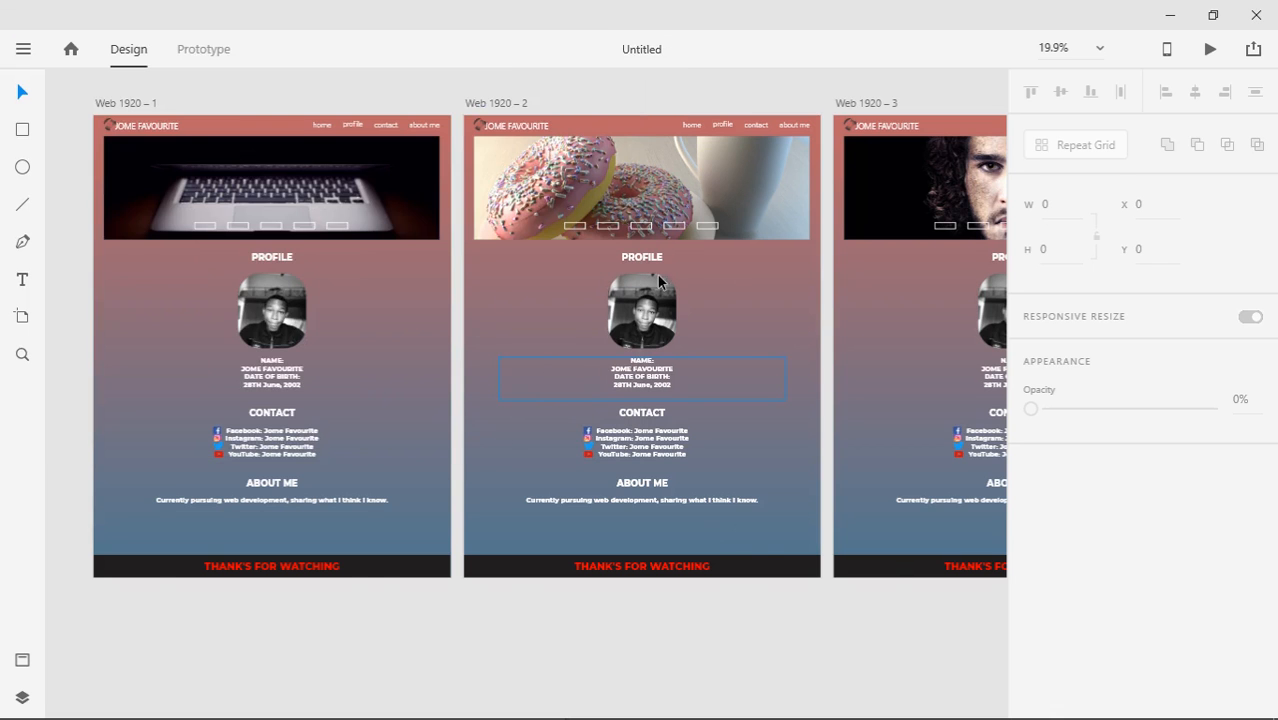
# Preview the design maximized and cycle the hero slider through face, donuts and laptop images
pyautogui.moveTo(658, 282); pyautogui.dragTo(728, 284)
pyautogui.click(1210, 49)
pyautogui.click(1133, 26)
pyautogui.moveTo(1244, 272)
pyautogui.mouseDown()
pyautogui.moveTo(1237, 640)
pyautogui.moveTo(1240, 270)
pyautogui.mouseUp()
pyautogui.click(640, 410)
pyautogui.click(420, 410)
pyautogui.click(642, 411)
pyautogui.click(425, 410)
pyautogui.click(632, 412)
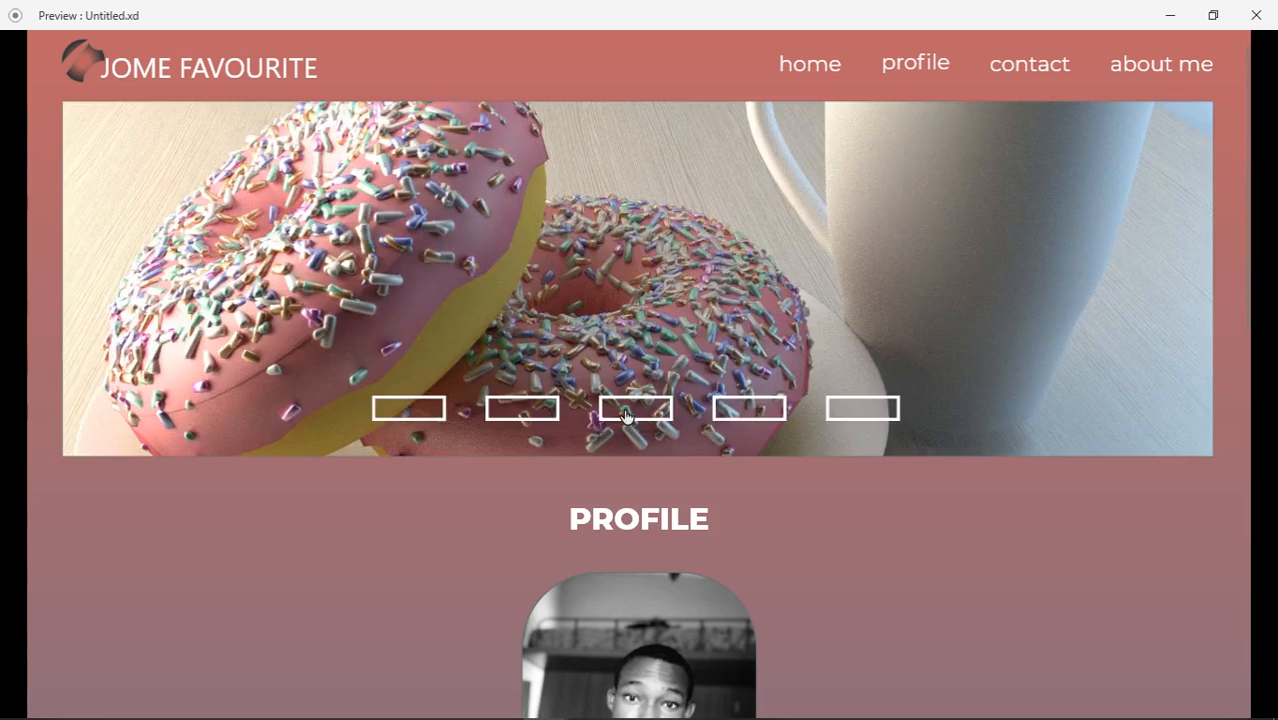
pyautogui.click(438, 410)
pyautogui.click(1256, 15)
pyautogui.click(128, 49)
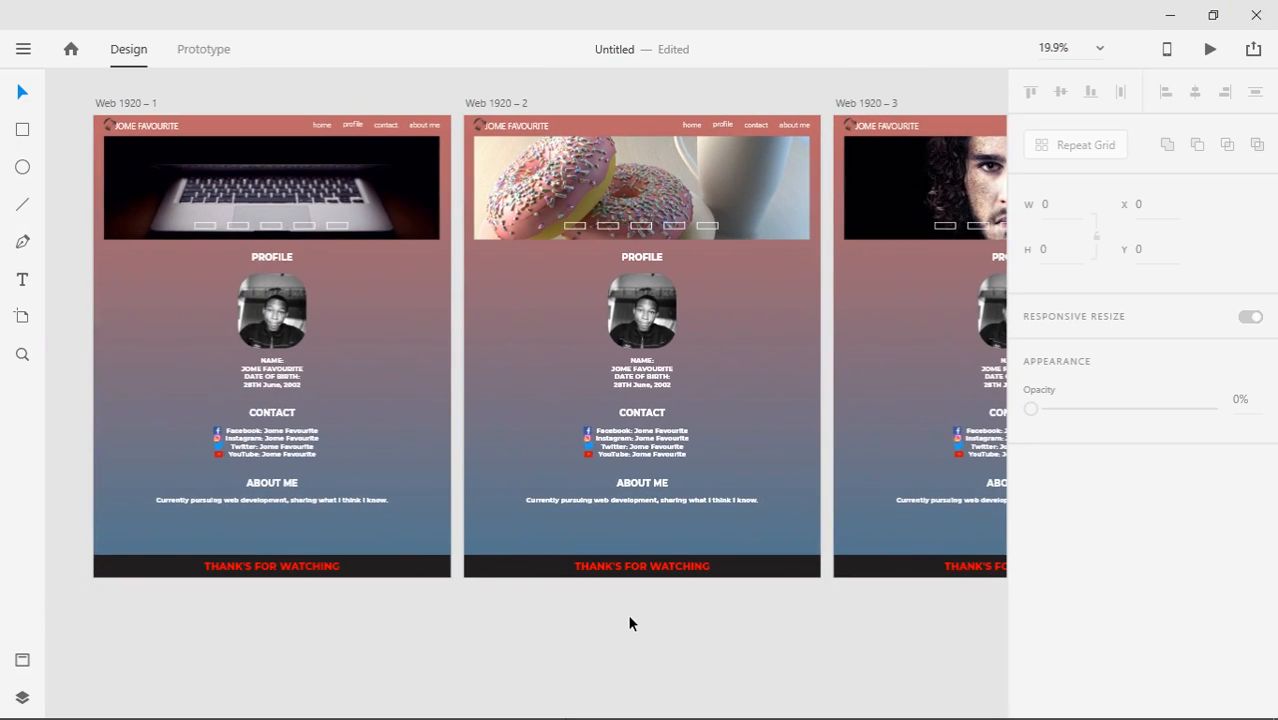
# Save again as 'How to use adobe xd', fixing the mistyped capitals
pyautogui.hotkey('ctrl', 's')
pyautogui.write('HOW')
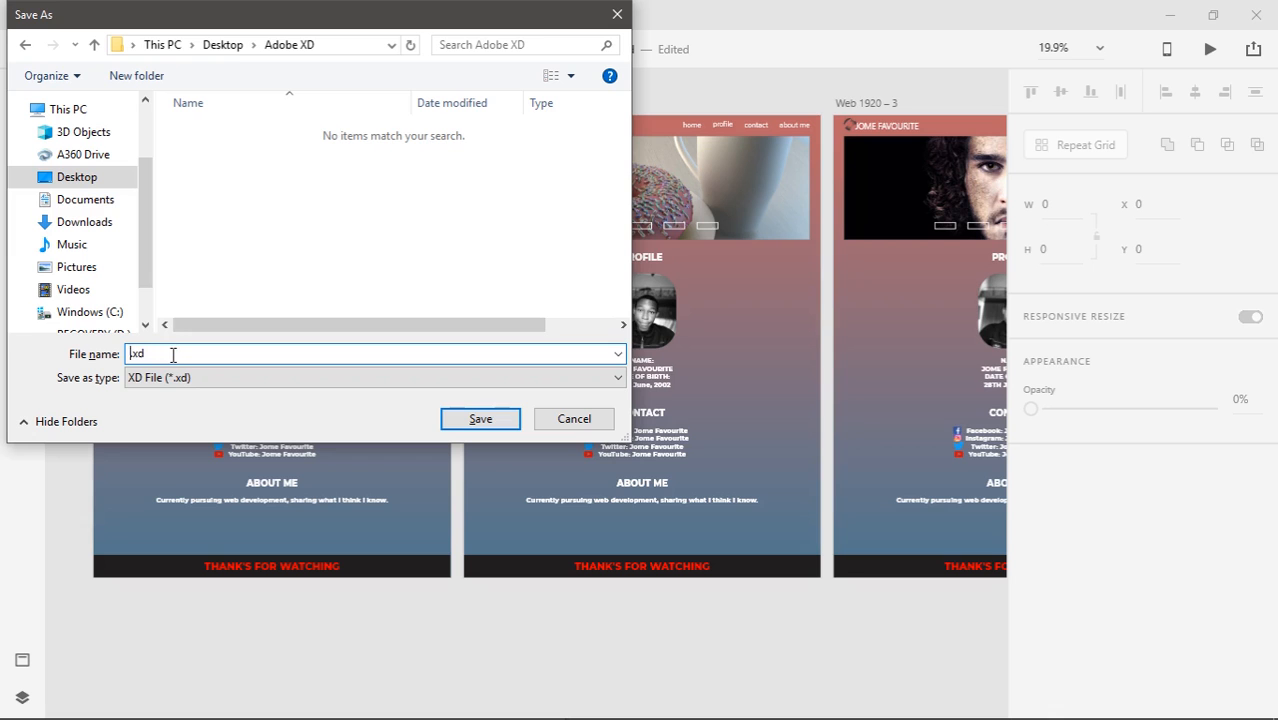
pyautogui.press('BackSpace')
pyautogui.press('BackSpace')
pyautogui.write('ow to use adobe xd')
pyautogui.click(497, 421)
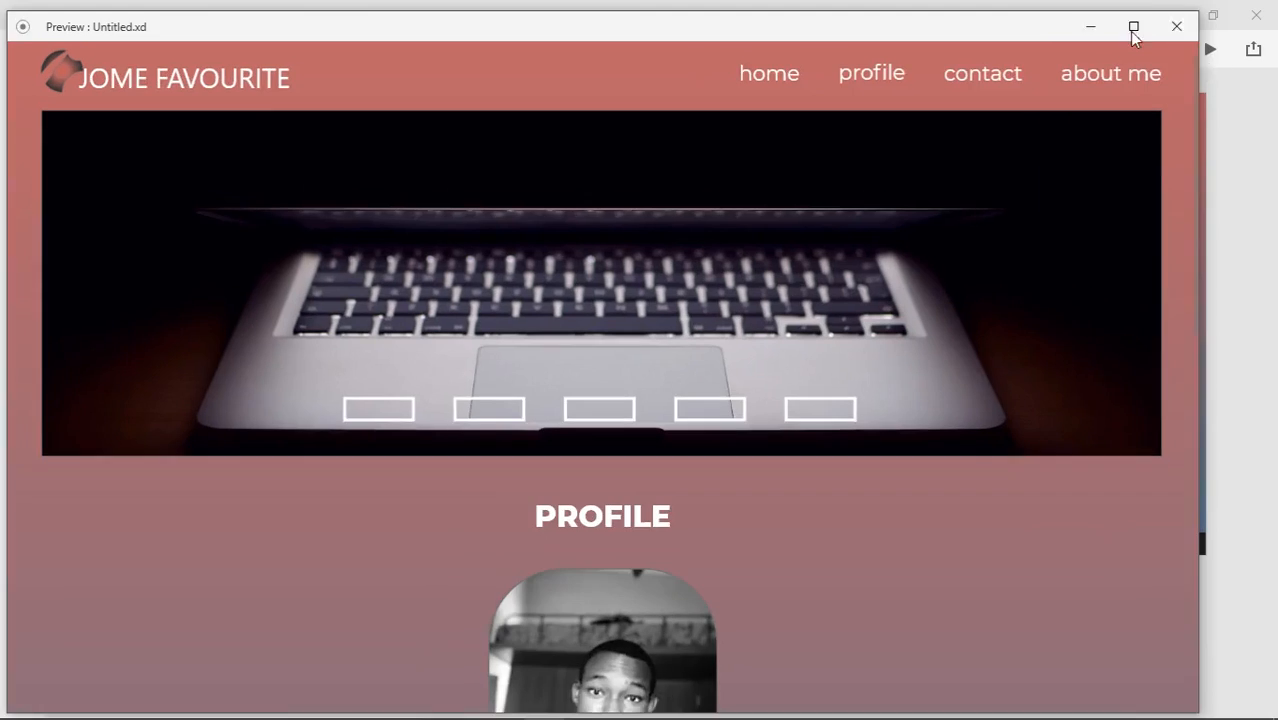
# Show the hero's face image in the maximized preview, then return to the canvas
pyautogui.click(1134, 27)
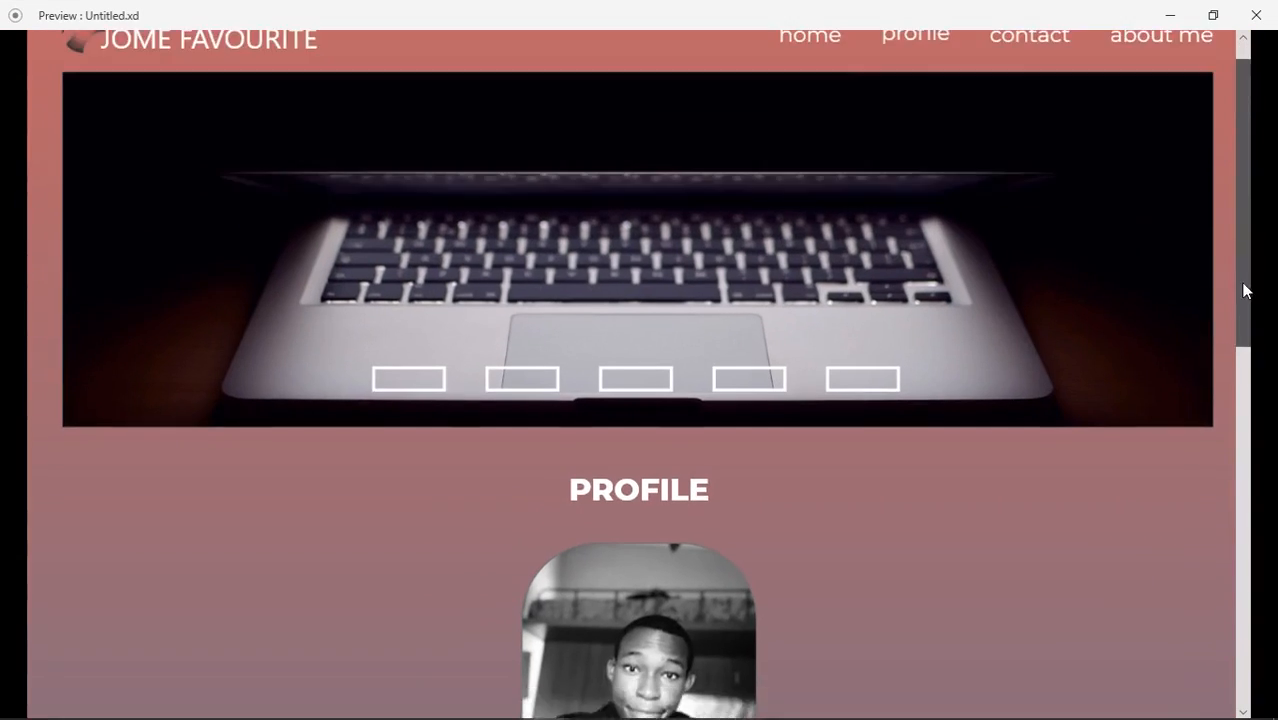
pyautogui.scroll(-3, 1244, 340)
pyautogui.click(672, 414)
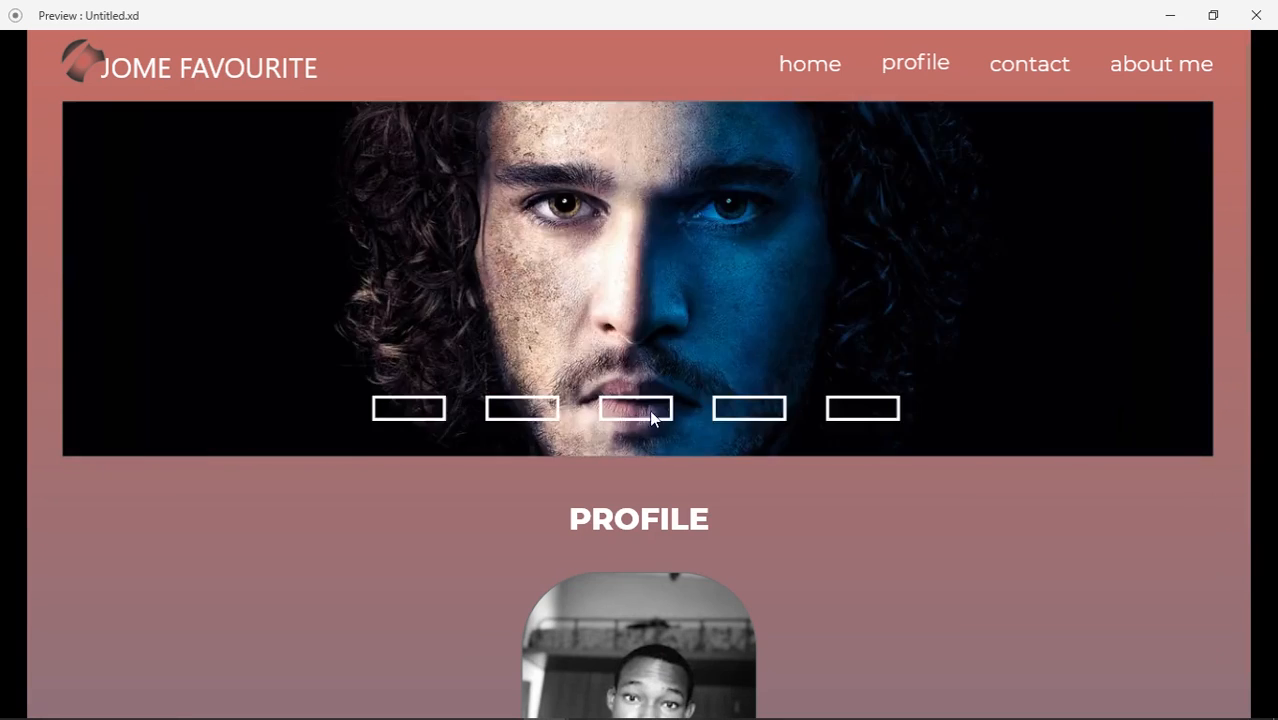
pyautogui.click(1256, 15)
pyautogui.click(1173, 58)
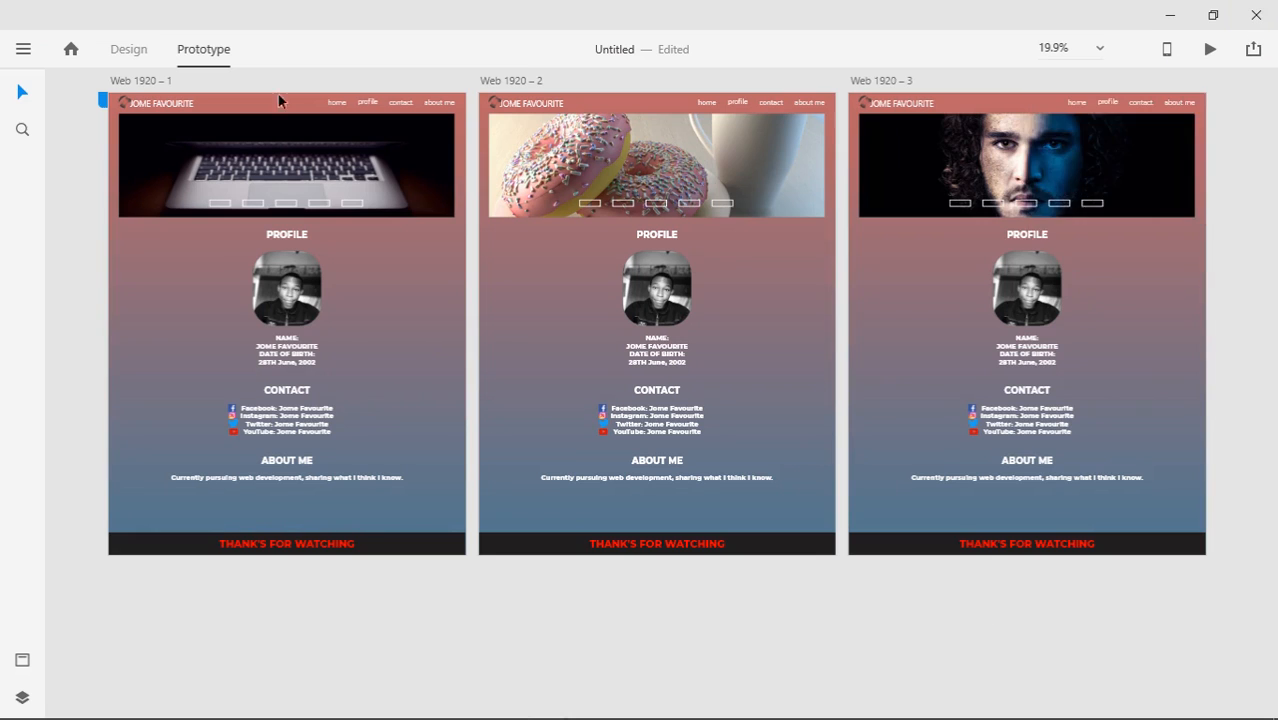
pyautogui.click(128, 49)
pyautogui.moveTo(638, 597)
pyautogui.mouseDown()
pyautogui.moveTo(545, 616)
pyautogui.moveTo(630, 619)
pyautogui.mouseUp()
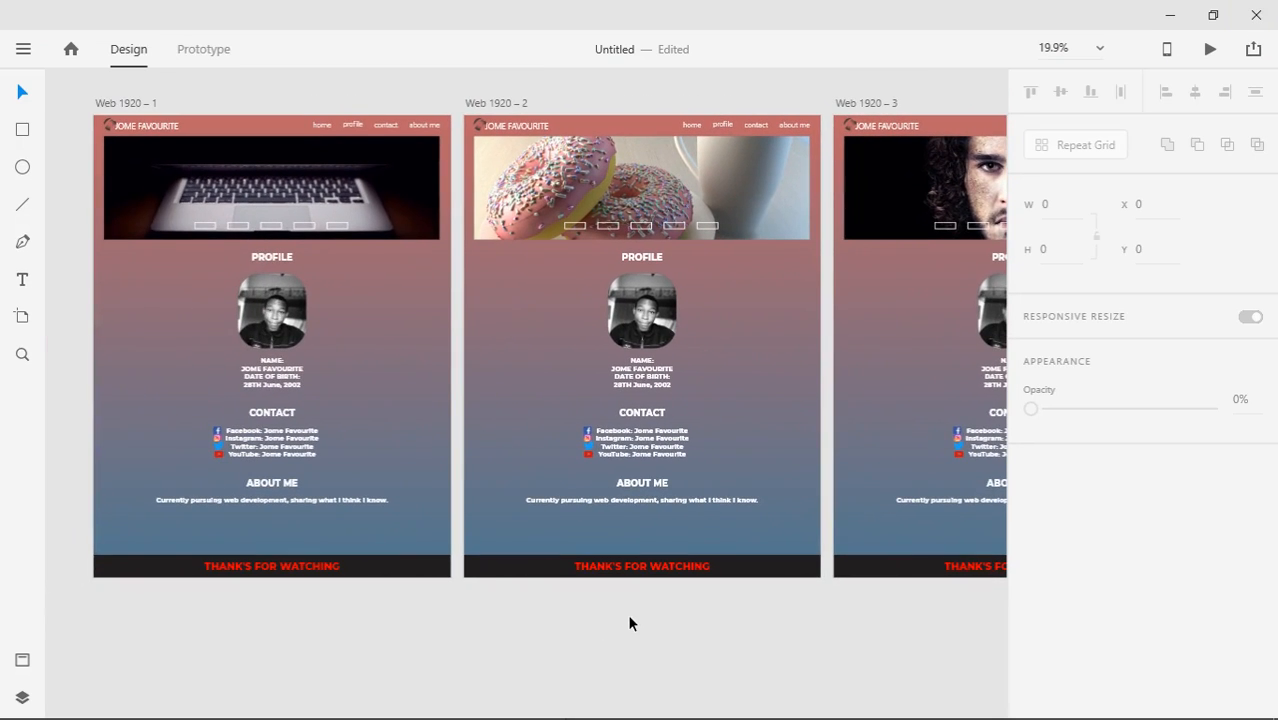
# Save the file into the Adobe XD folder on the Desktop
pyautogui.hotkey('ctrl', 's')
pyautogui.click(78, 177)
pyautogui.doubleClick(225, 209)
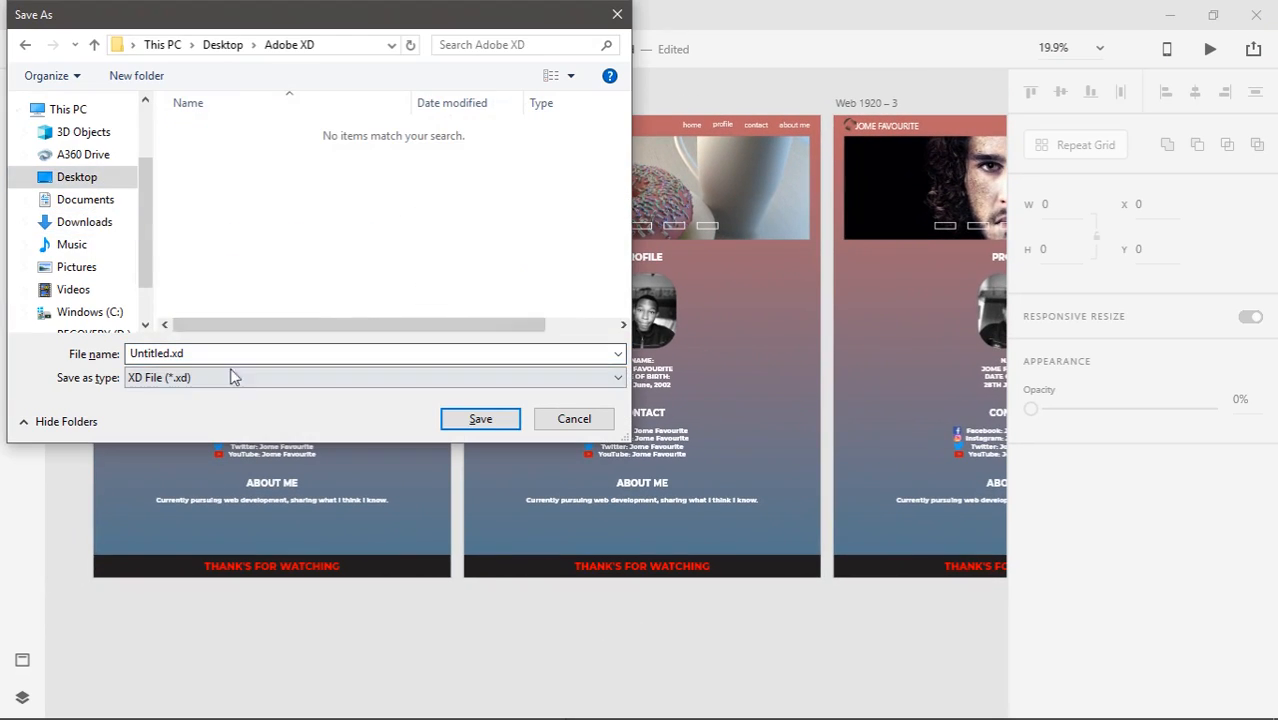
pyautogui.click(173, 355)
pyautogui.press('BackSpace')
pyautogui.press('BackSpace')
pyautogui.press('BackSpace')
pyautogui.press('BackSpace')
pyautogui.press('BackSpace')
pyautogui.press('BackSpace')
pyautogui.press('BackSpace')
pyautogui.press('BackSpace')
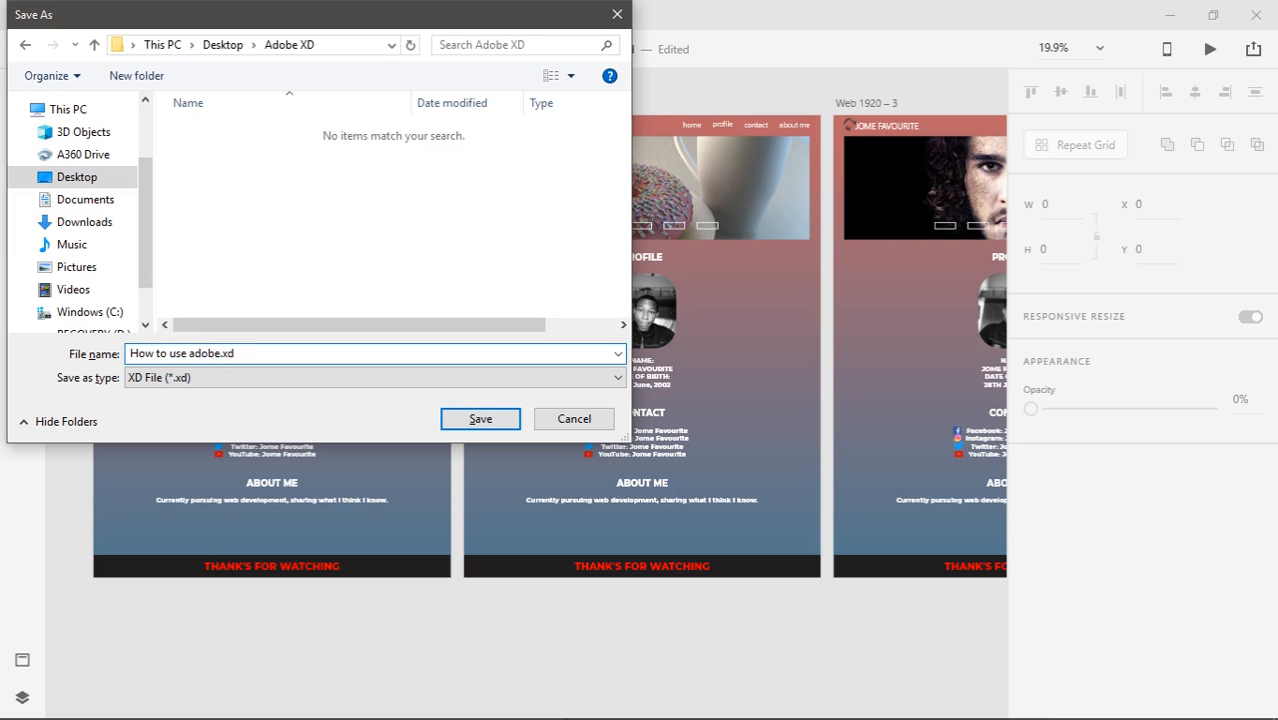
pyautogui.click(498, 425)
# Test the hero slider boxes in a maximized preview, then close it and resume editing
pyautogui.moveTo(653, 633); pyautogui.dragTo(721, 636)
pyautogui.click(1210, 49)
pyautogui.doubleClick(1133, 30)
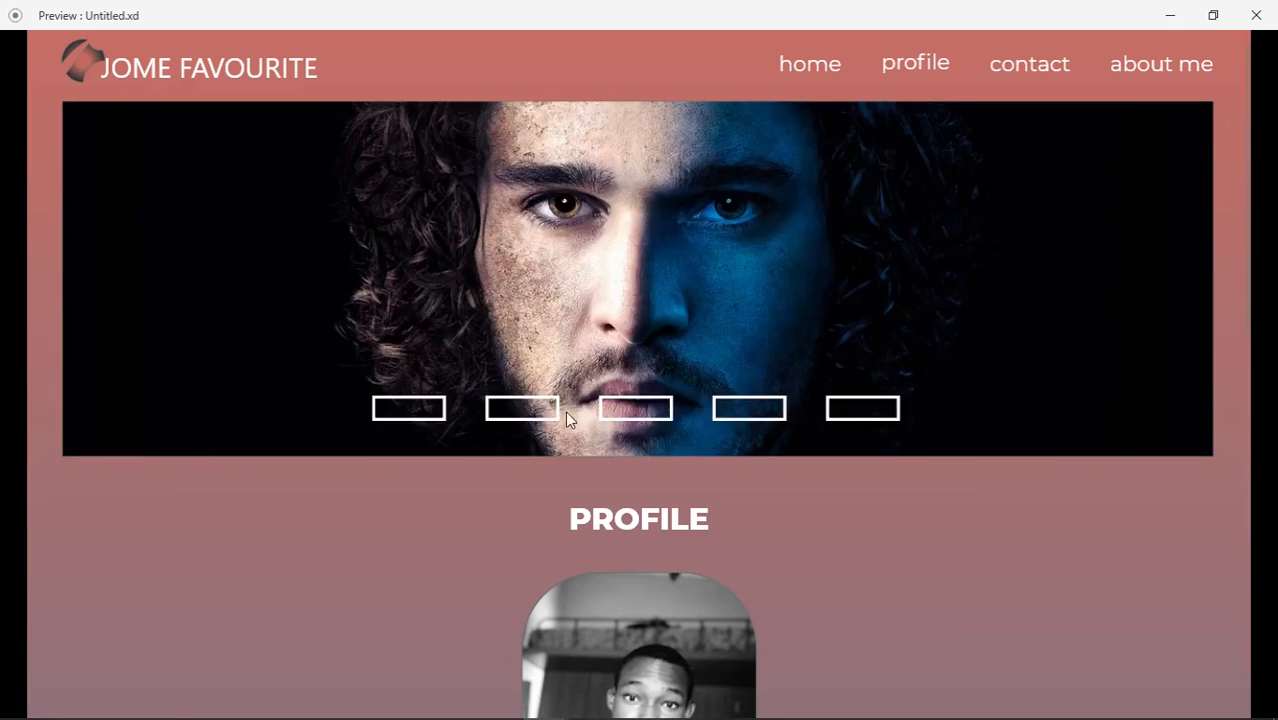
pyautogui.click(409, 408)
pyautogui.click(636, 408)
pyautogui.click(409, 408)
pyautogui.click(522, 408)
pyautogui.click(409, 408)
pyautogui.click(1256, 15)
pyautogui.click(1168, 50)
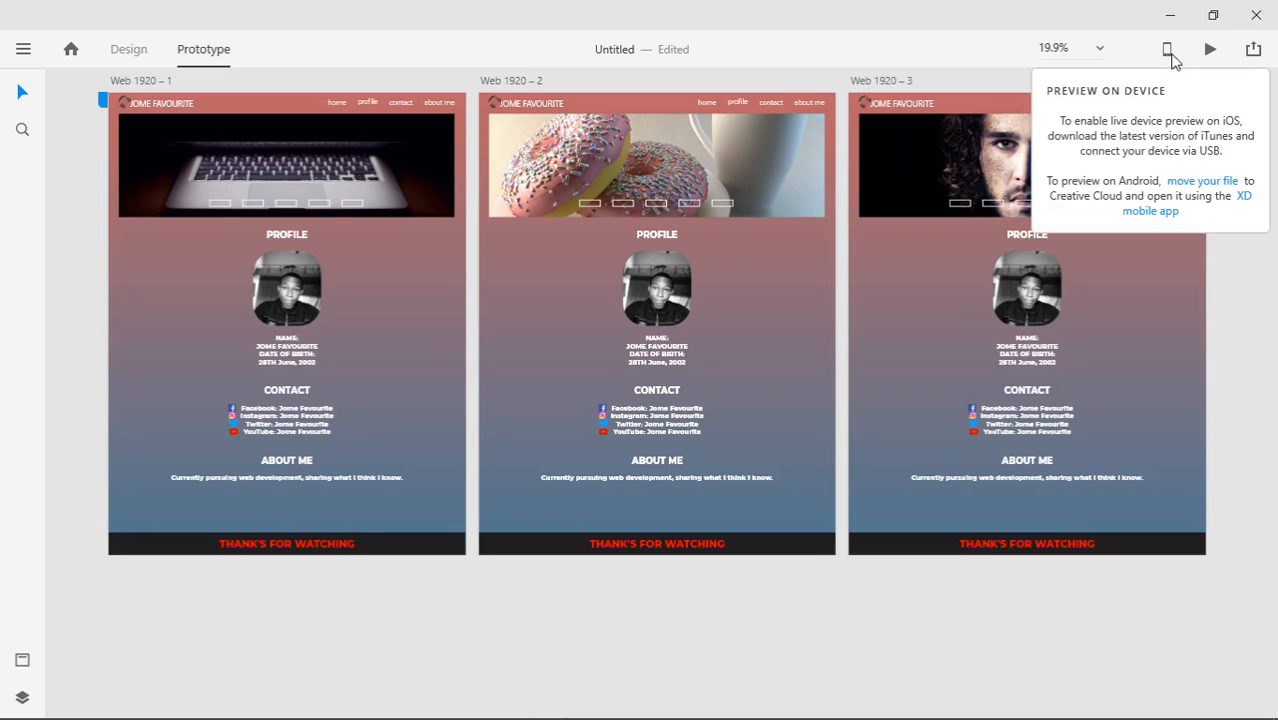
pyautogui.click(125, 50)
# Re-save the document under the name 'How to use adobe xd'
pyautogui.moveTo(644, 595); pyautogui.dragTo(630, 619)
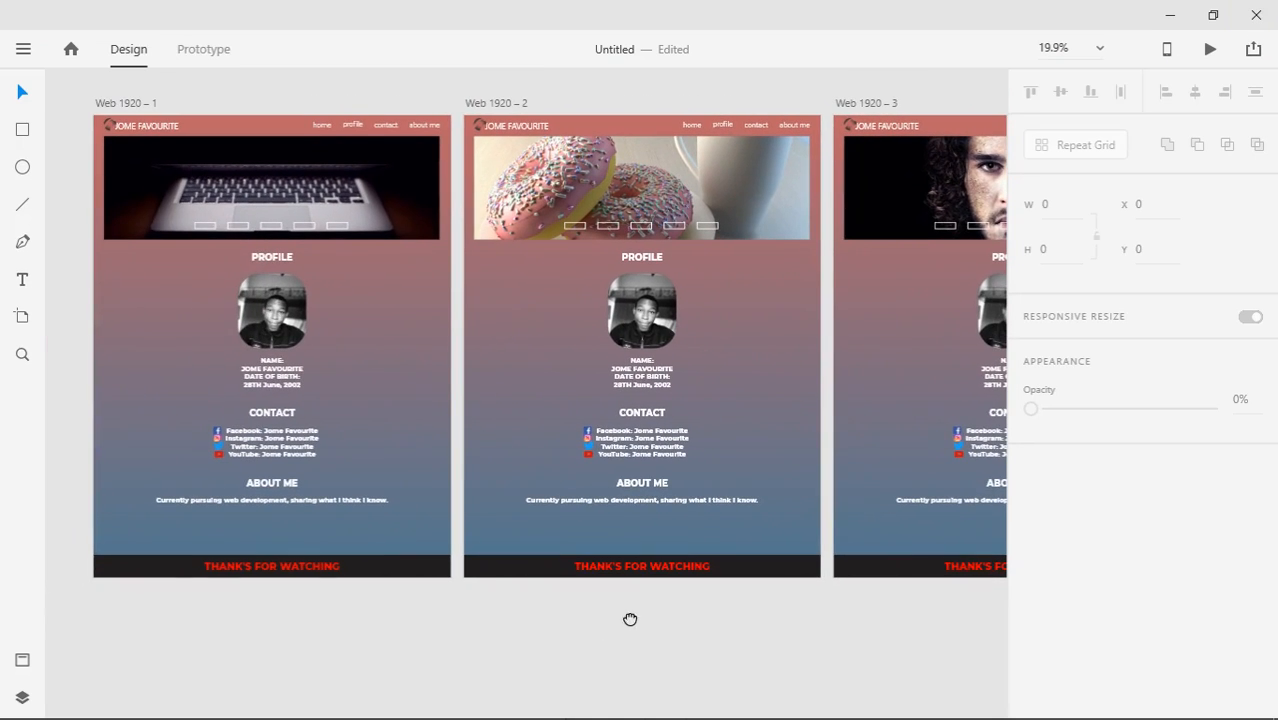
pyautogui.hotkey('ctrl', 's')
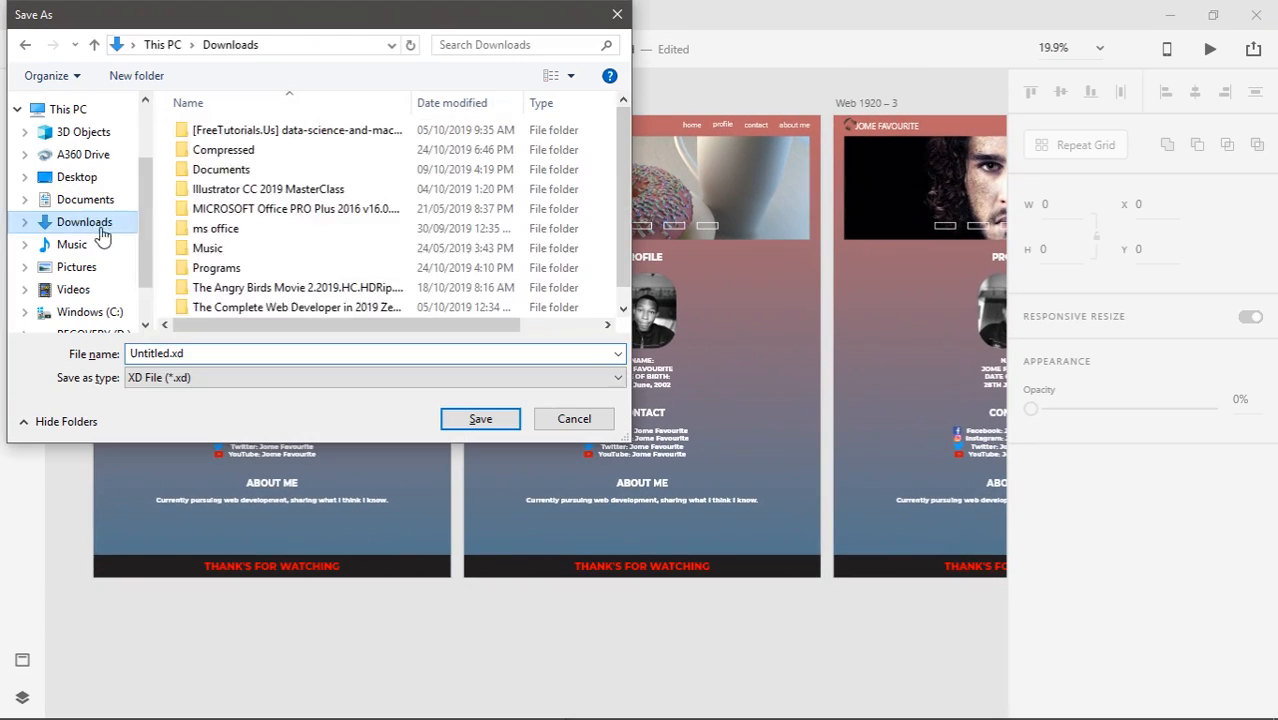
pyautogui.press('BackSpace')
pyautogui.write('How to ')
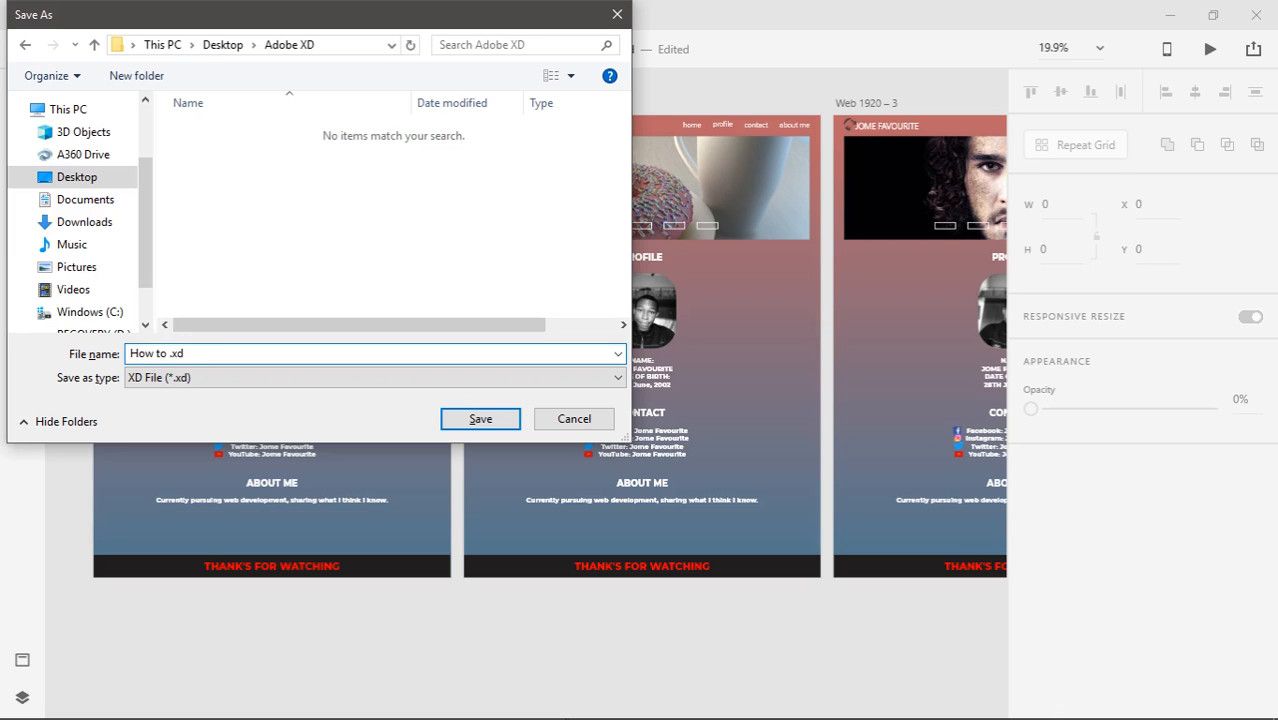
pyautogui.write('use adobe xd')
pyautogui.press('Return')
# Preview once more, switching the hero to face, donuts and back to laptop, then exit preview
pyautogui.moveTo(649, 634); pyautogui.dragTo(718, 635)
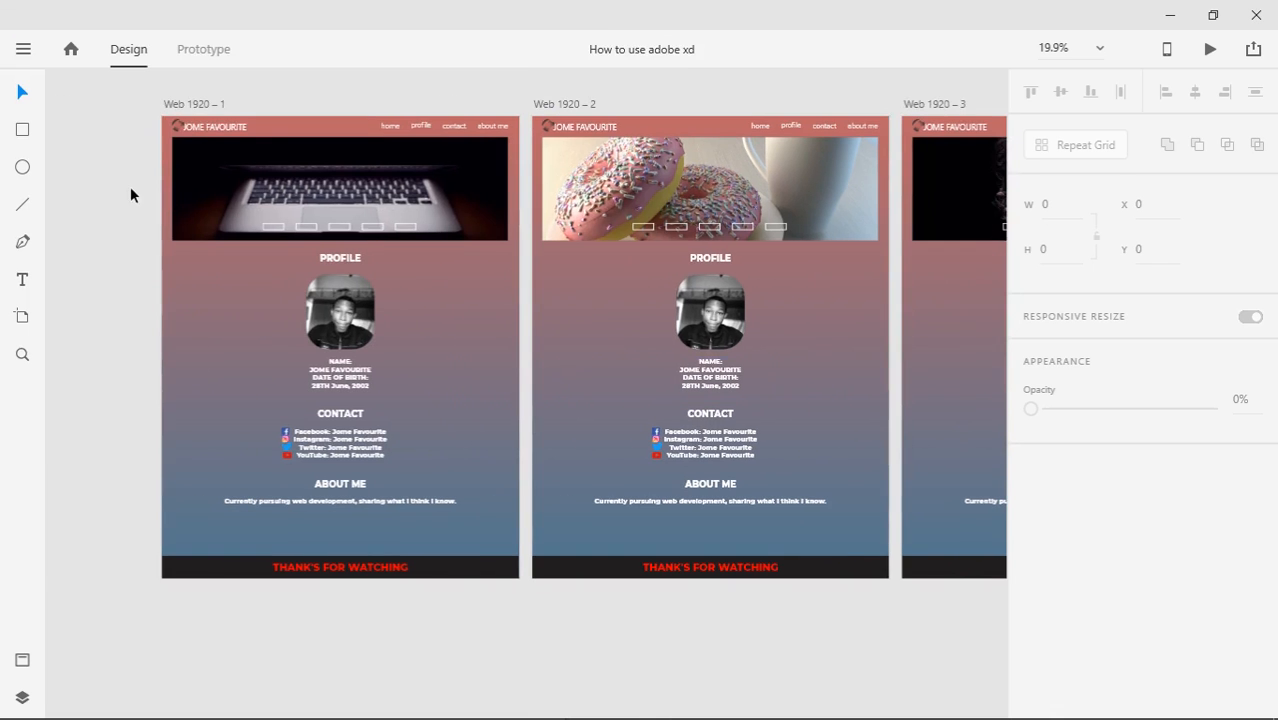
pyautogui.click(1210, 49)
pyautogui.moveTo(1240, 268)
pyautogui.mouseDown()
pyautogui.moveTo(1238, 451)
pyautogui.moveTo(1240, 262)
pyautogui.mouseUp()
pyautogui.click(414, 405)
pyautogui.click(444, 411)
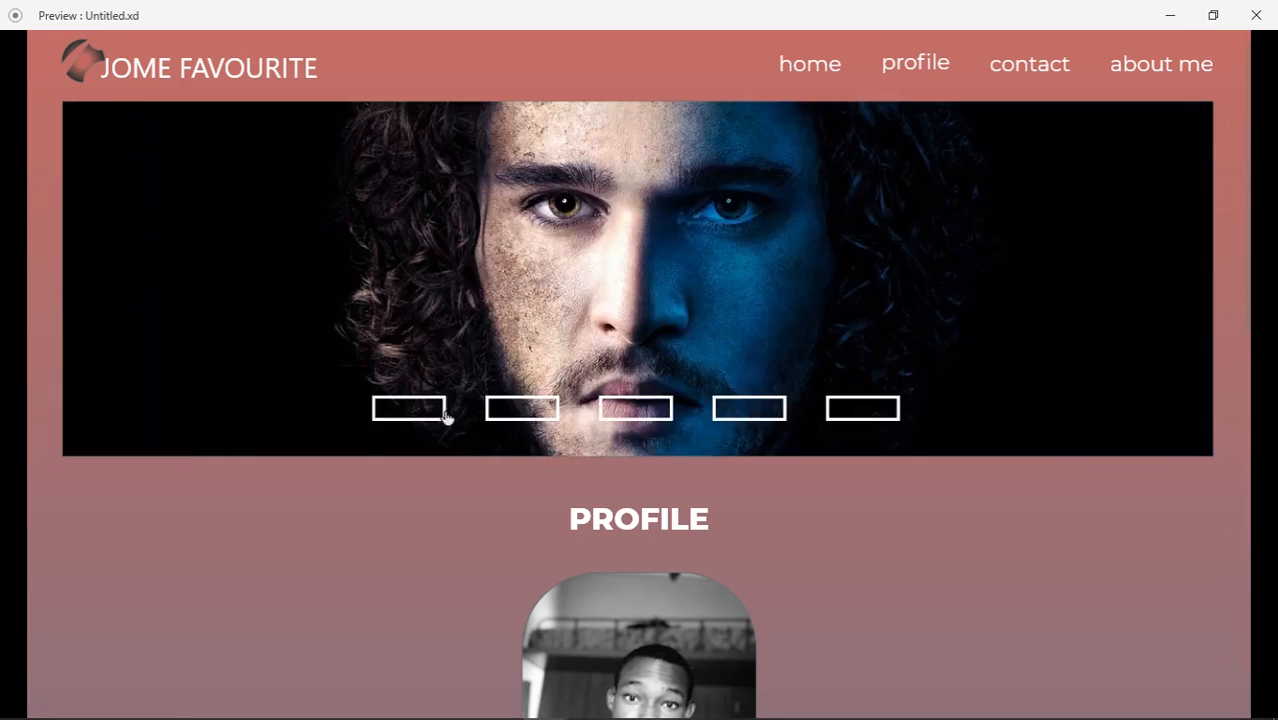
pyautogui.click(446, 412)
pyautogui.click(438, 410)
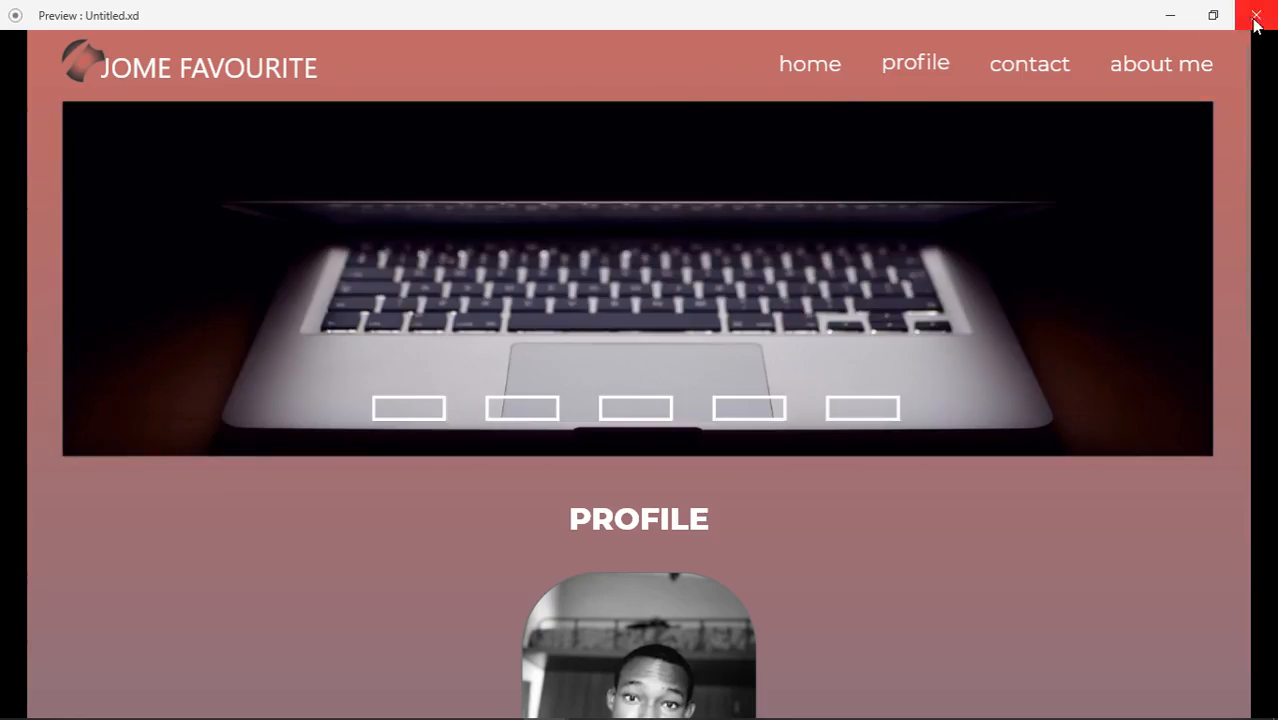
pyautogui.click(1256, 20)
pyautogui.click(1167, 50)
pyautogui.click(58, 148)
pyautogui.click(128, 50)
pyautogui.moveTo(638, 599)
pyautogui.mouseDown()
pyautogui.moveTo(390, 621)
pyautogui.moveTo(631, 619)
pyautogui.mouseUp()
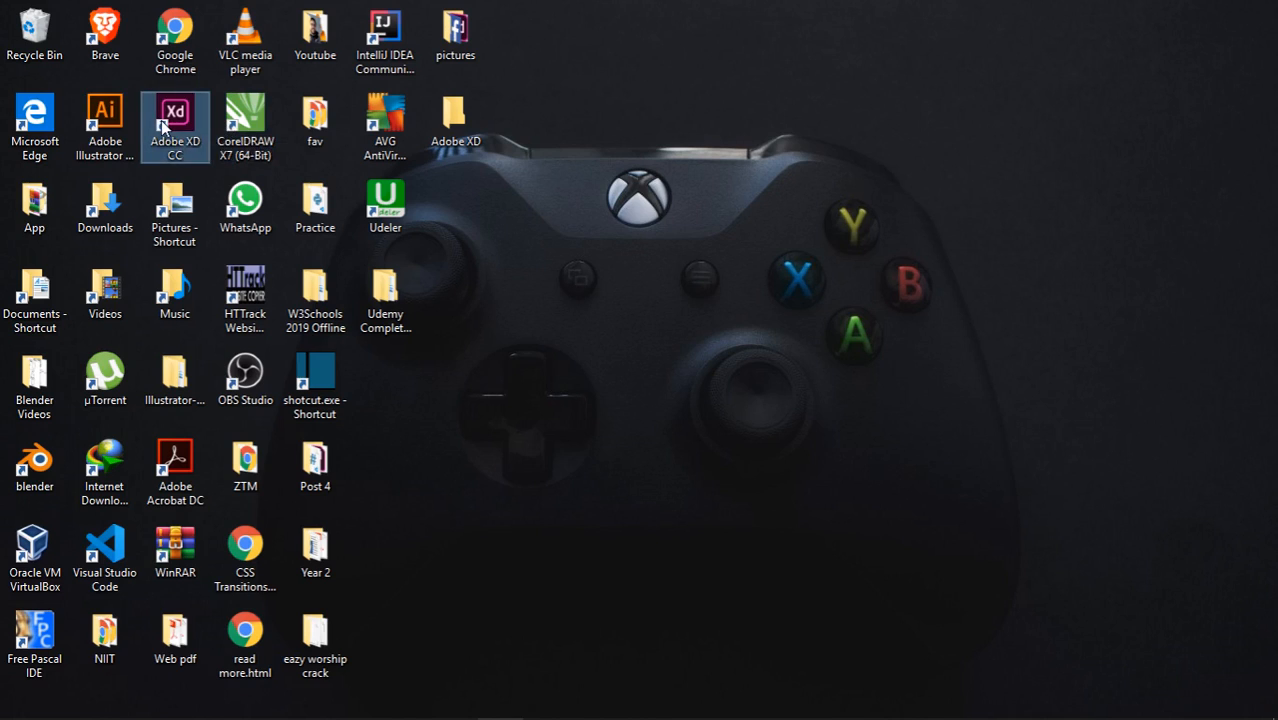
# Relaunch Adobe XD from the Adobe XD CC desktop shortcut
pyautogui.doubleClick(161, 120)
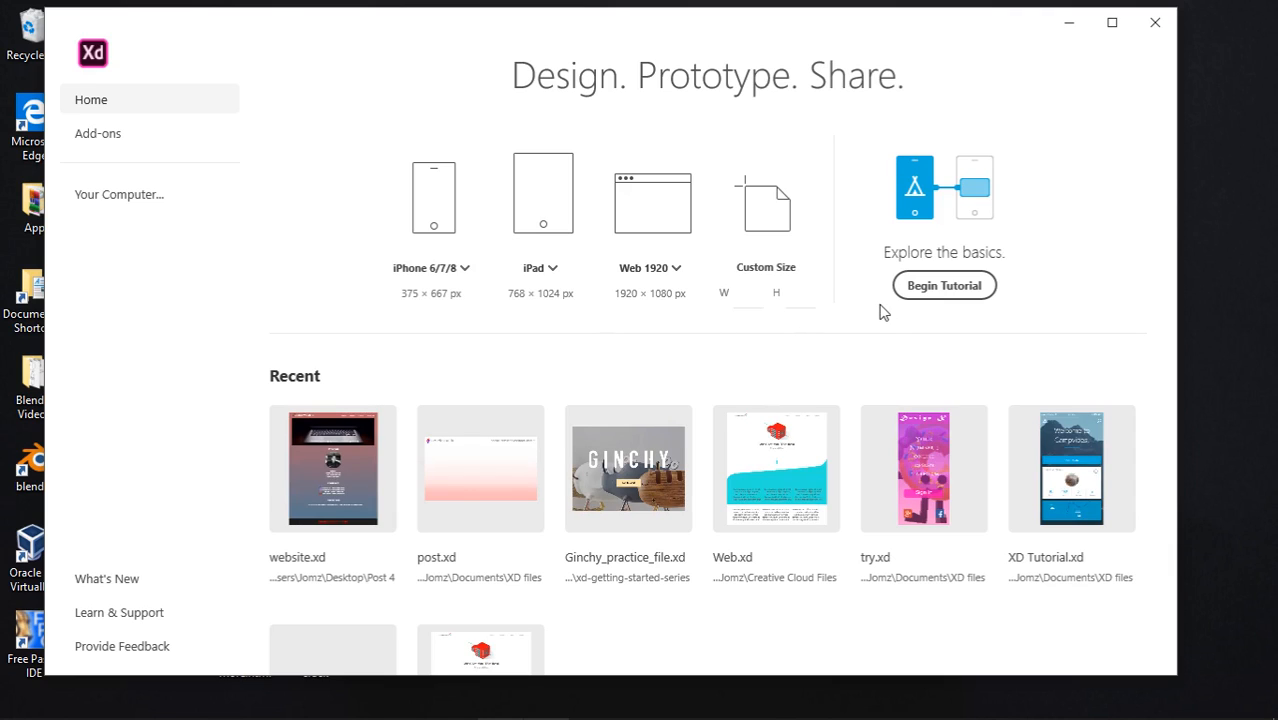
# Open the built-in XD Tutorial and select its Campvibes cards and Home artboard placeholder
pyautogui.click(945, 286)
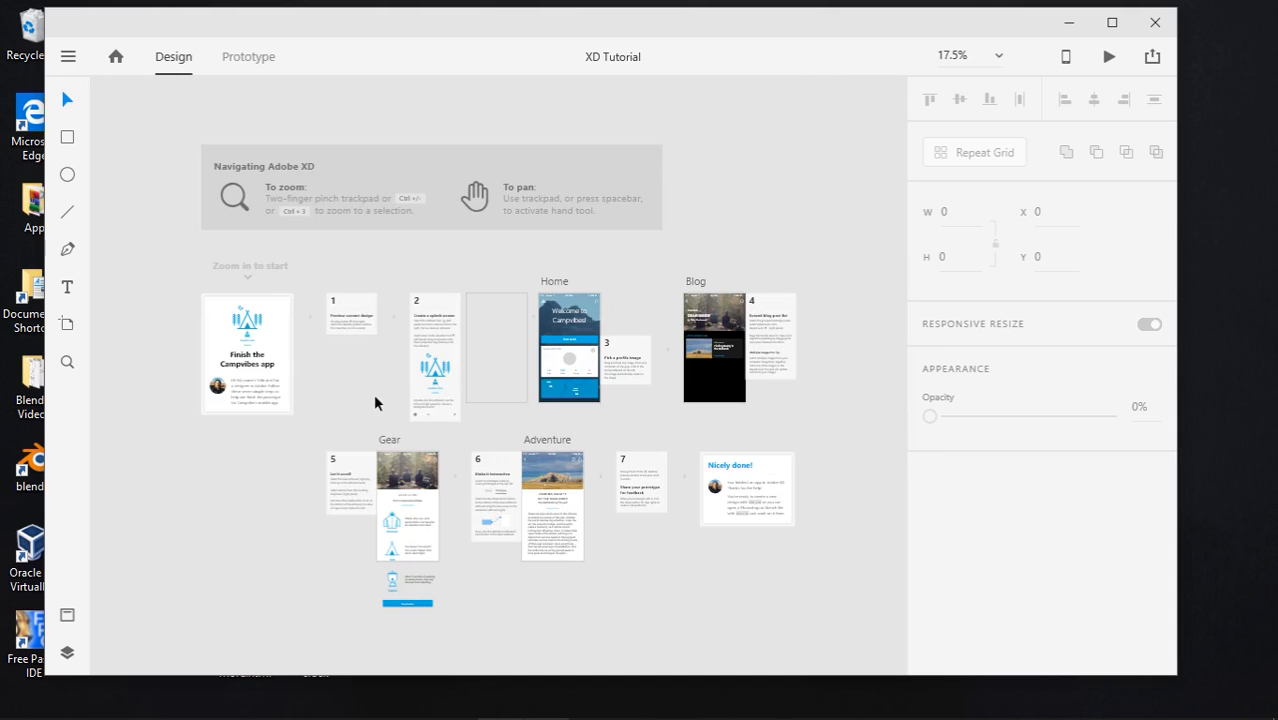
pyautogui.moveTo(375, 400); pyautogui.dragTo(383, 393)
pyautogui.moveTo(356, 394)
pyautogui.mouseDown()
pyautogui.moveTo(368, 358)
pyautogui.moveTo(365, 380)
pyautogui.mouseUp()
pyautogui.click(240, 386)
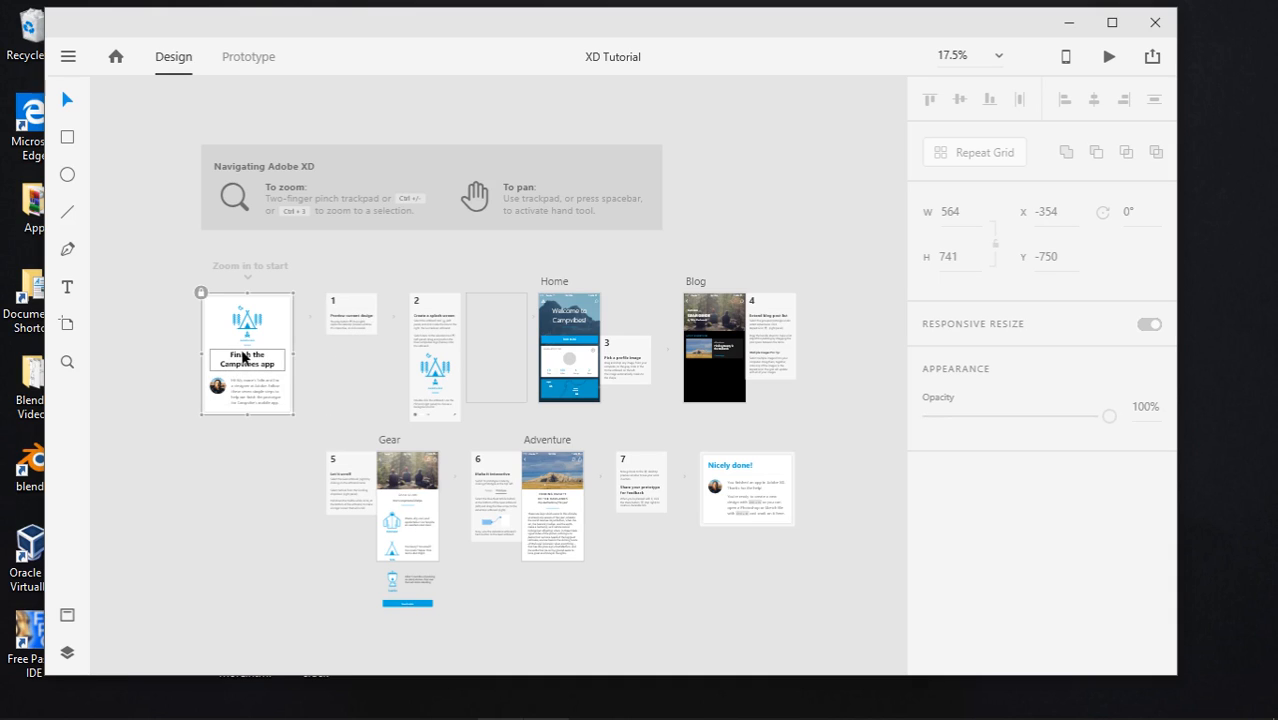
pyautogui.click(350, 322)
pyautogui.click(415, 342)
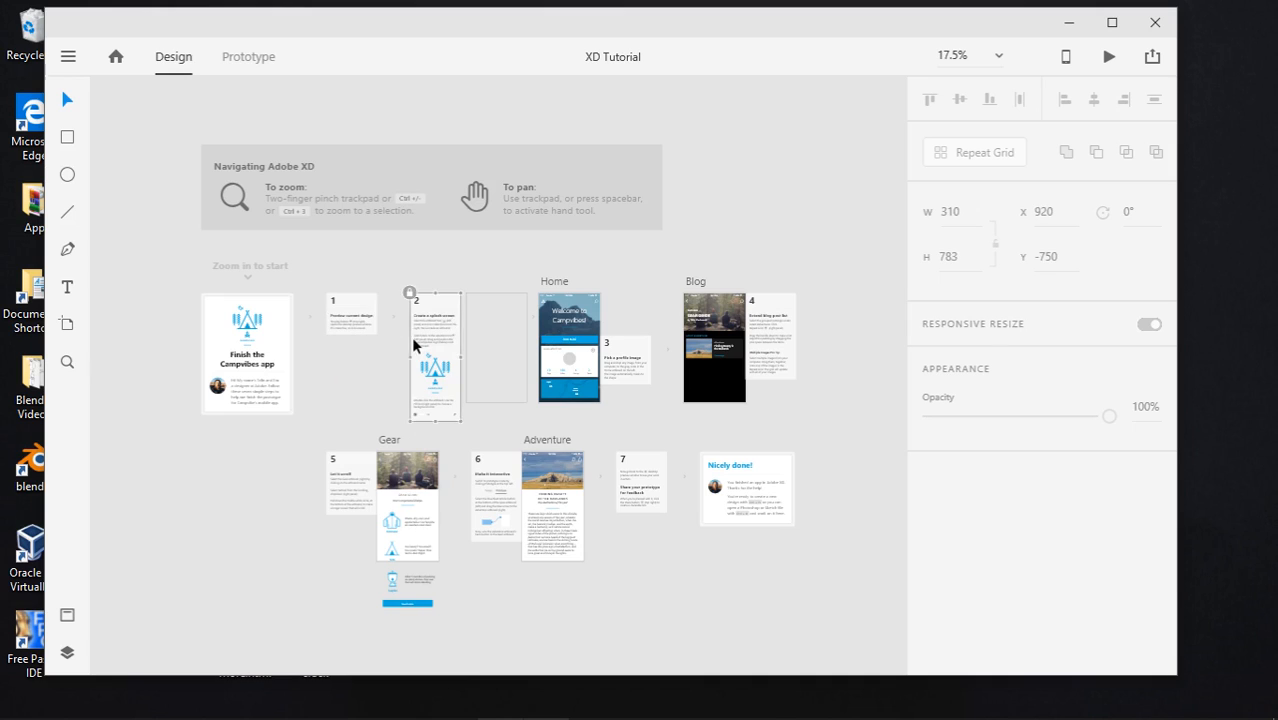
pyautogui.click(569, 360)
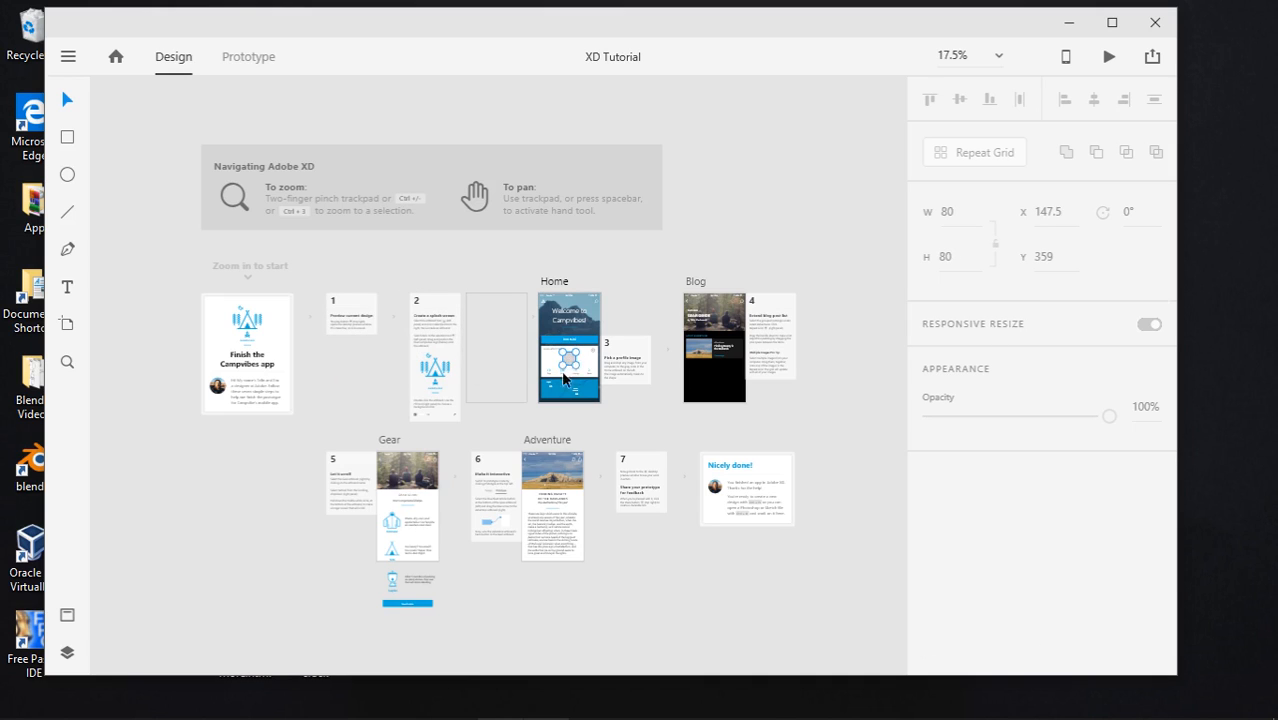
pyautogui.click(594, 418)
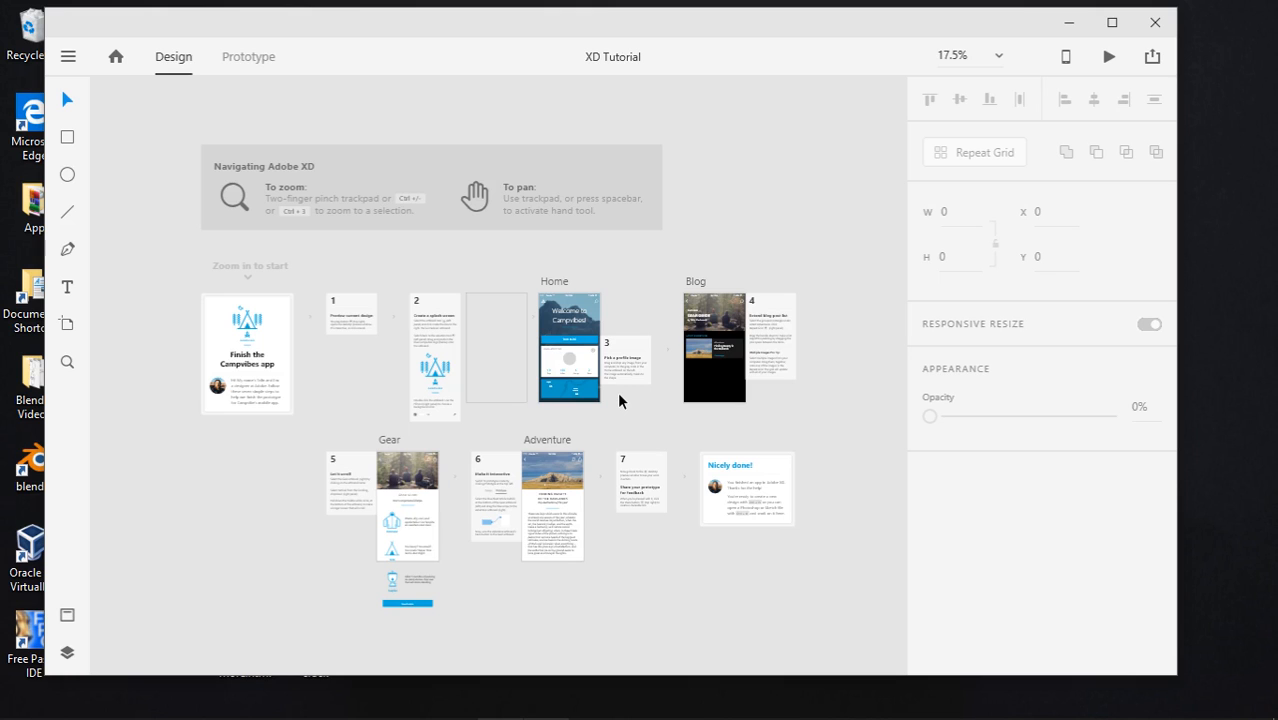
# Zoom between 50% and 25% and pan to survey all the tutorial artboards
pyautogui.hotkey('ctrl', '=')
pyautogui.hotkey('ctrl', '=')
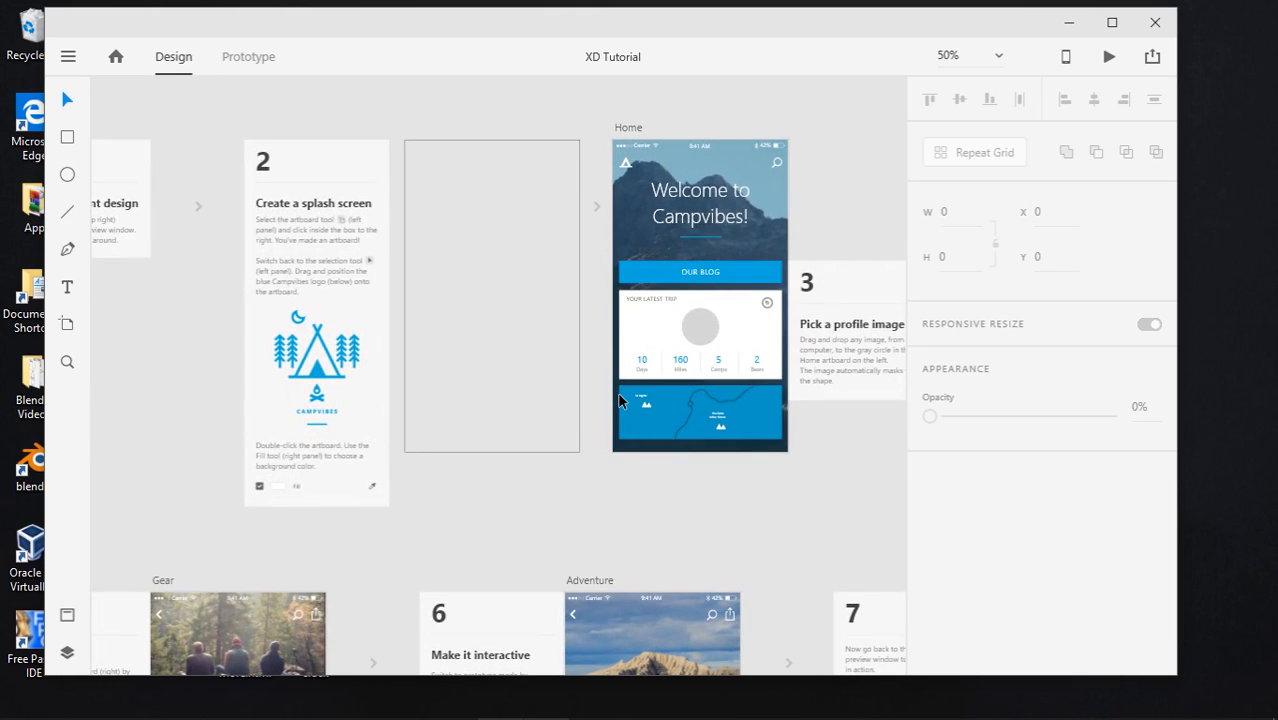
pyautogui.hotkey('ctrl', '-')
pyautogui.hotkey('ctrl', '-')
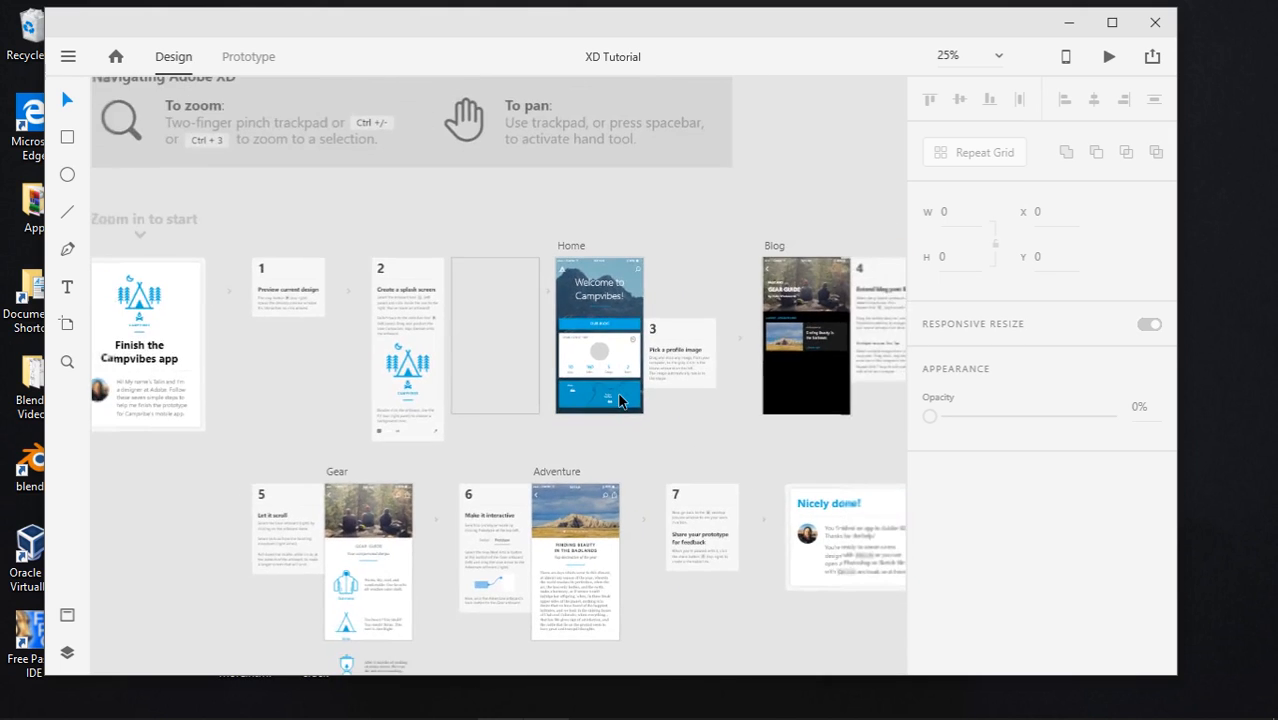
pyautogui.hotkey('ctrl', '=')
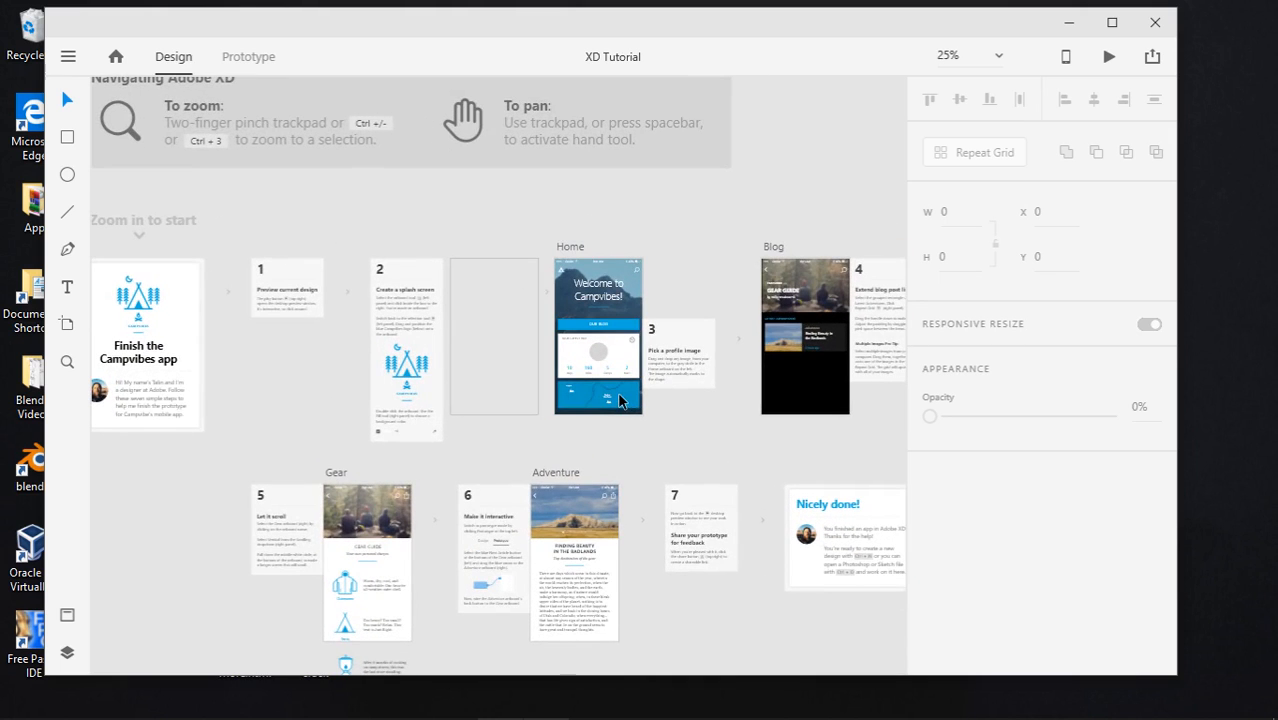
pyautogui.press('space')
pyautogui.moveTo(662, 502); pyautogui.dragTo(548, 302)
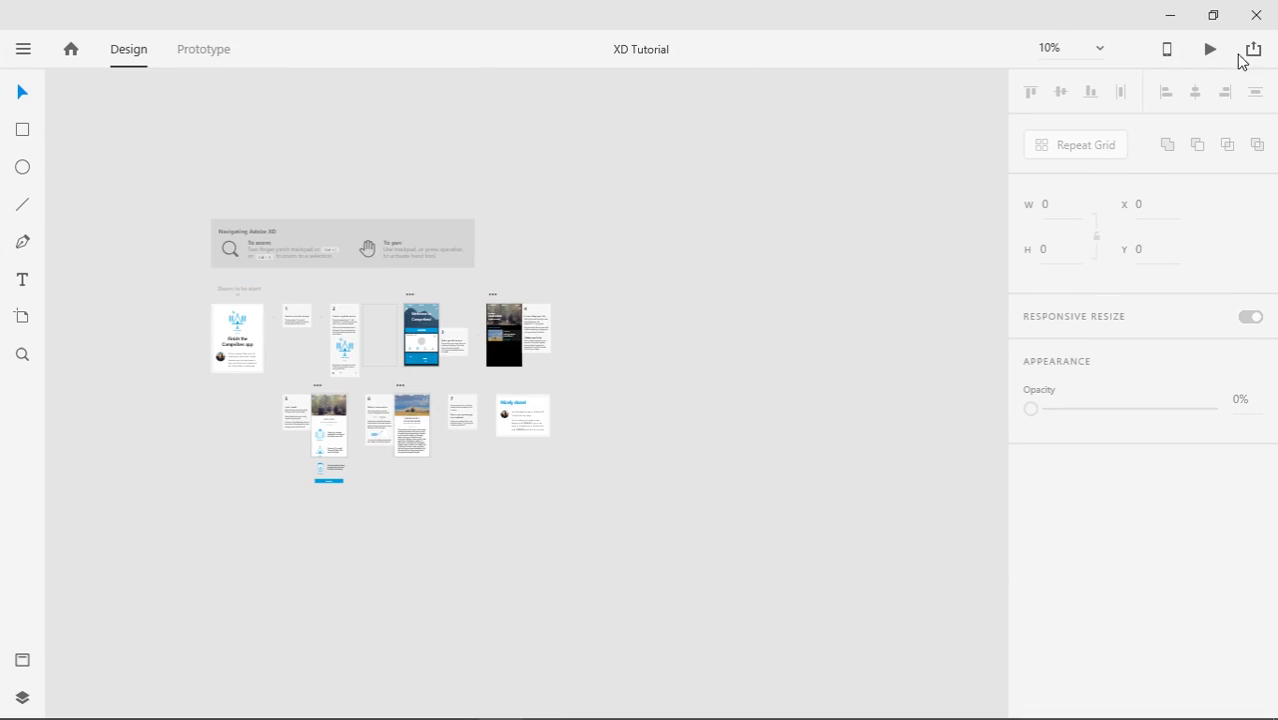
# Close the XD Tutorial window and relaunch Adobe XD from its desktop shortcut
pyautogui.click(1256, 17)
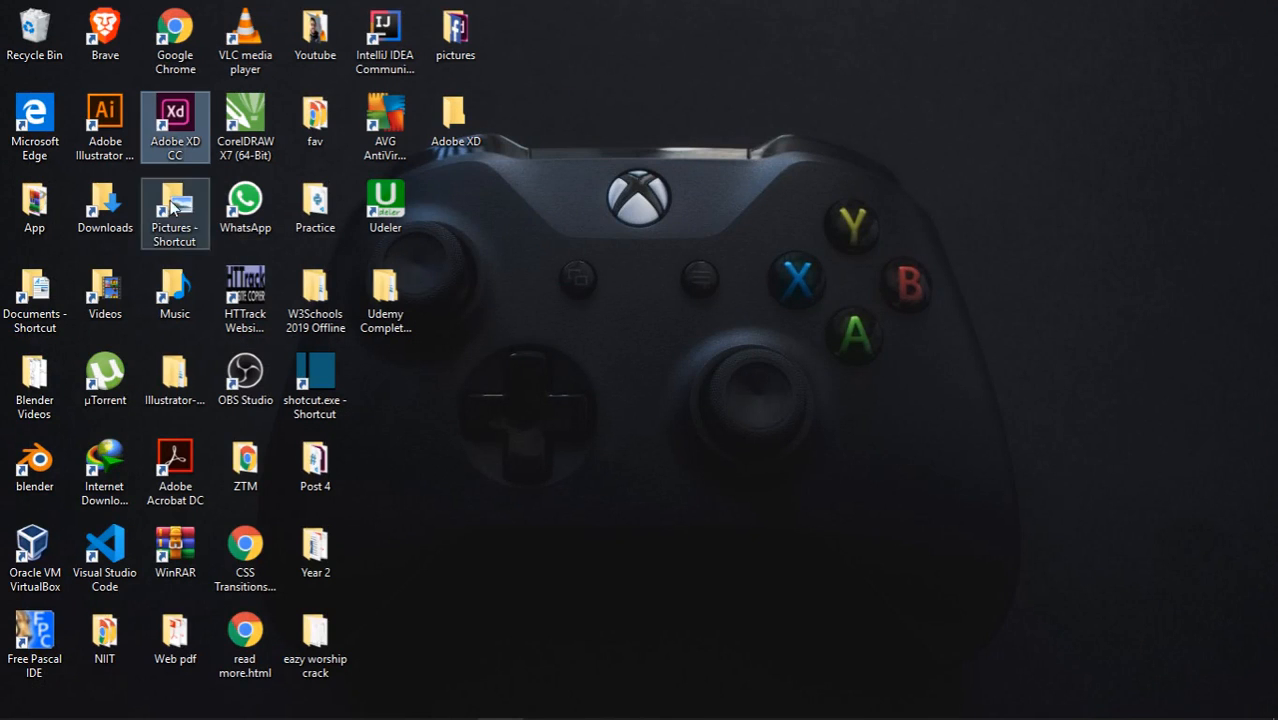
pyautogui.doubleClick(177, 118)
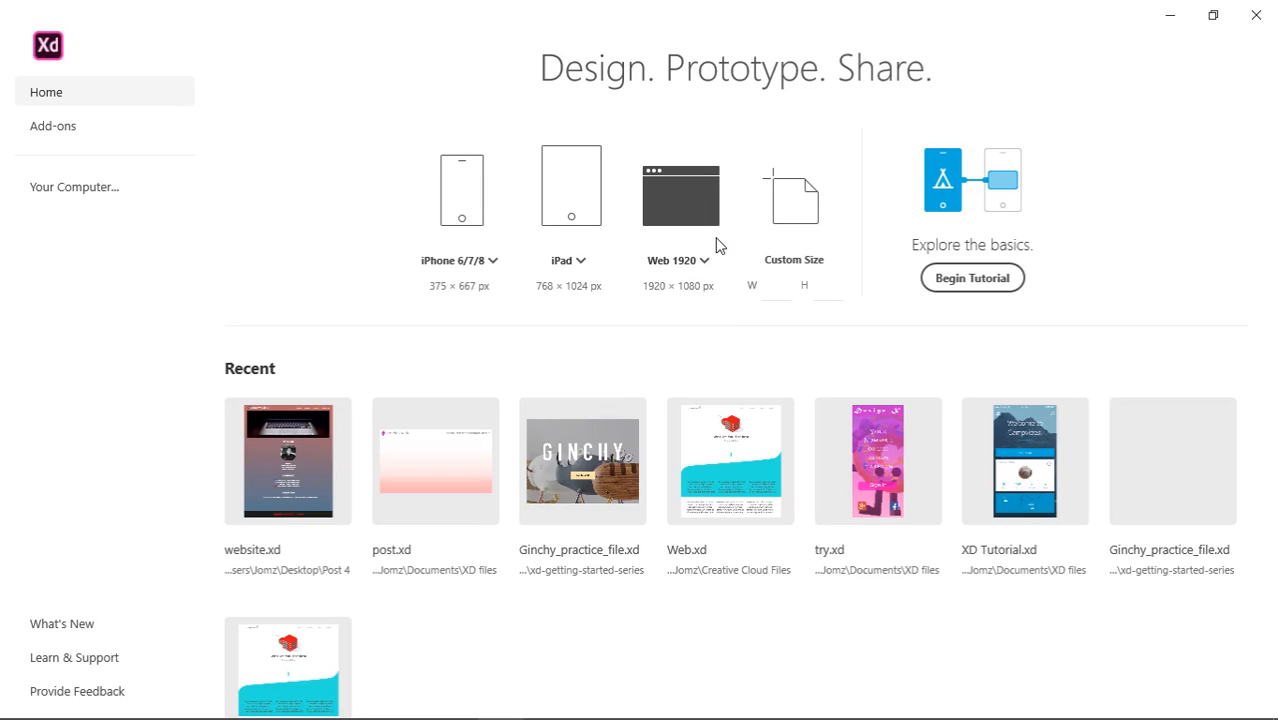
# Create a Web 1920 (1920 × 1080) document, glance at the main menu, and deselect the artboard
pyautogui.click(716, 244)
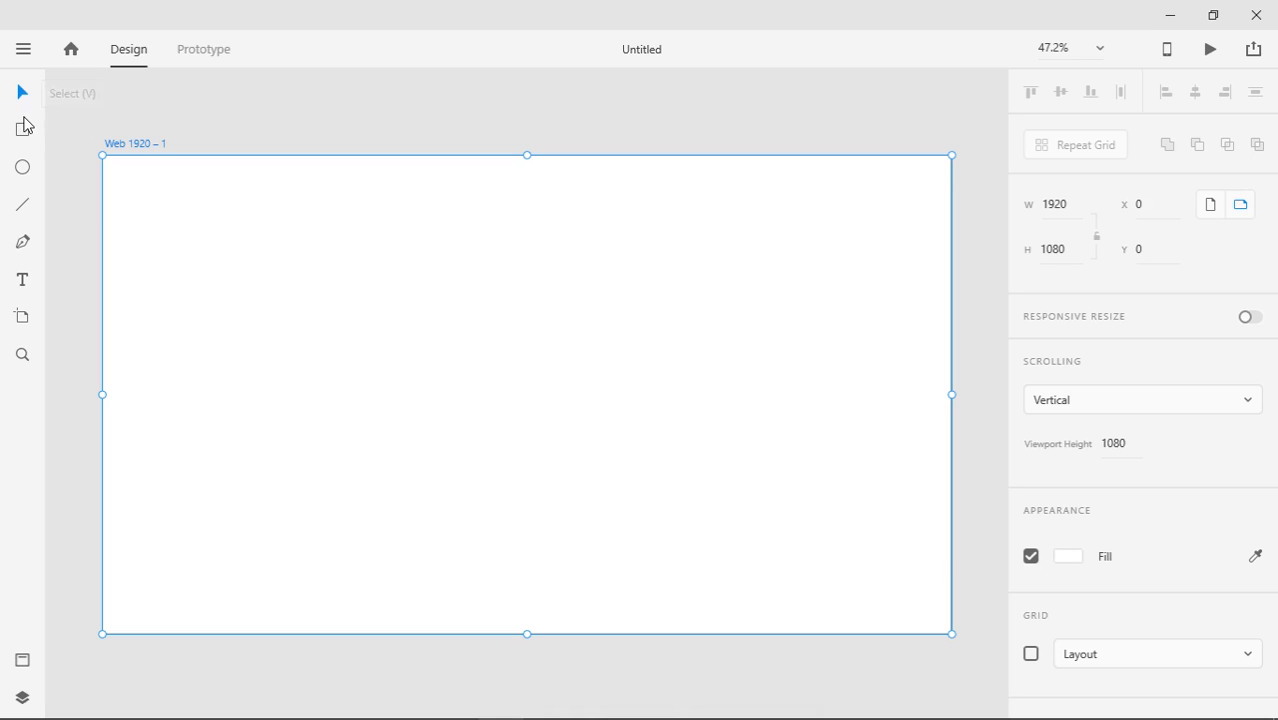
pyautogui.click(23, 50)
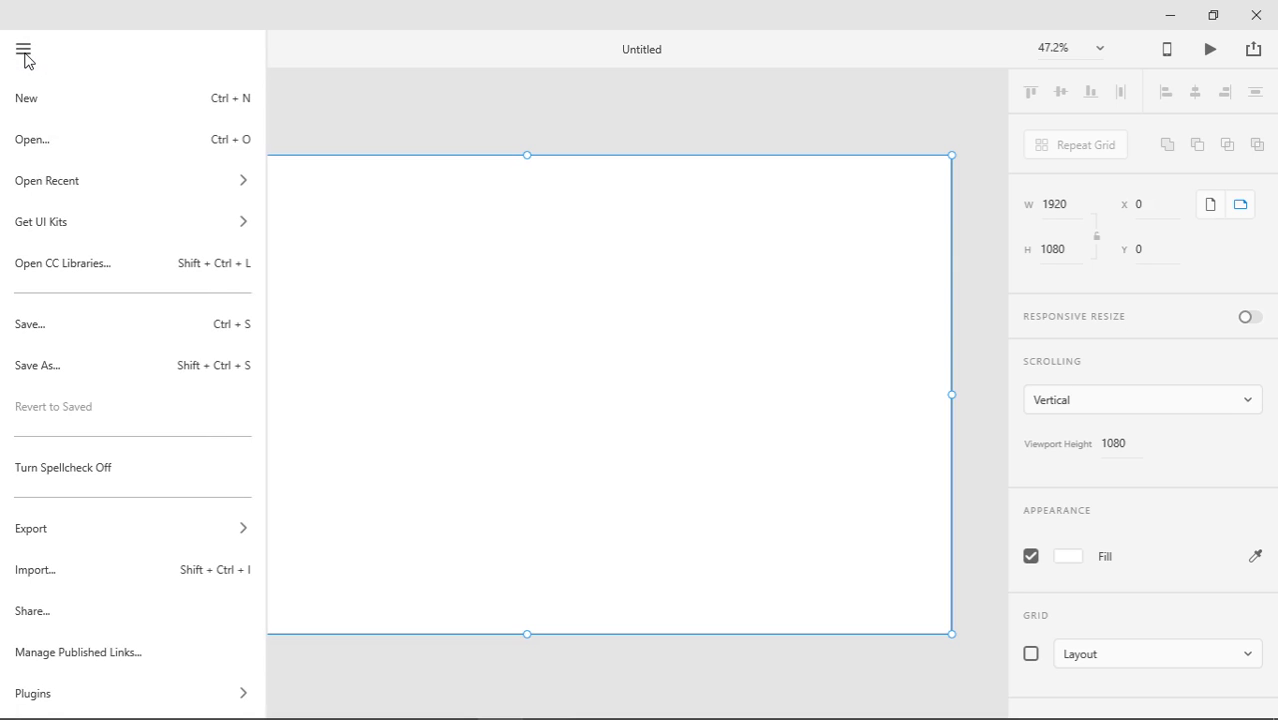
pyautogui.click(24, 52)
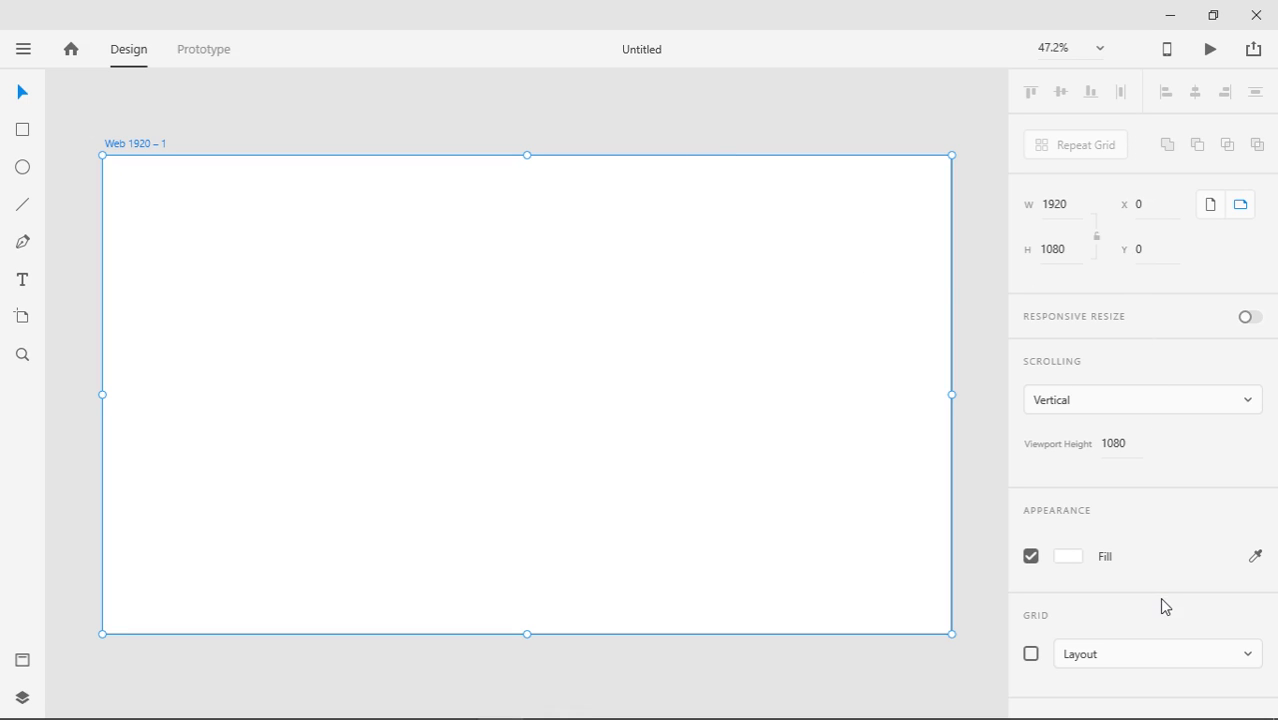
pyautogui.click(89, 109)
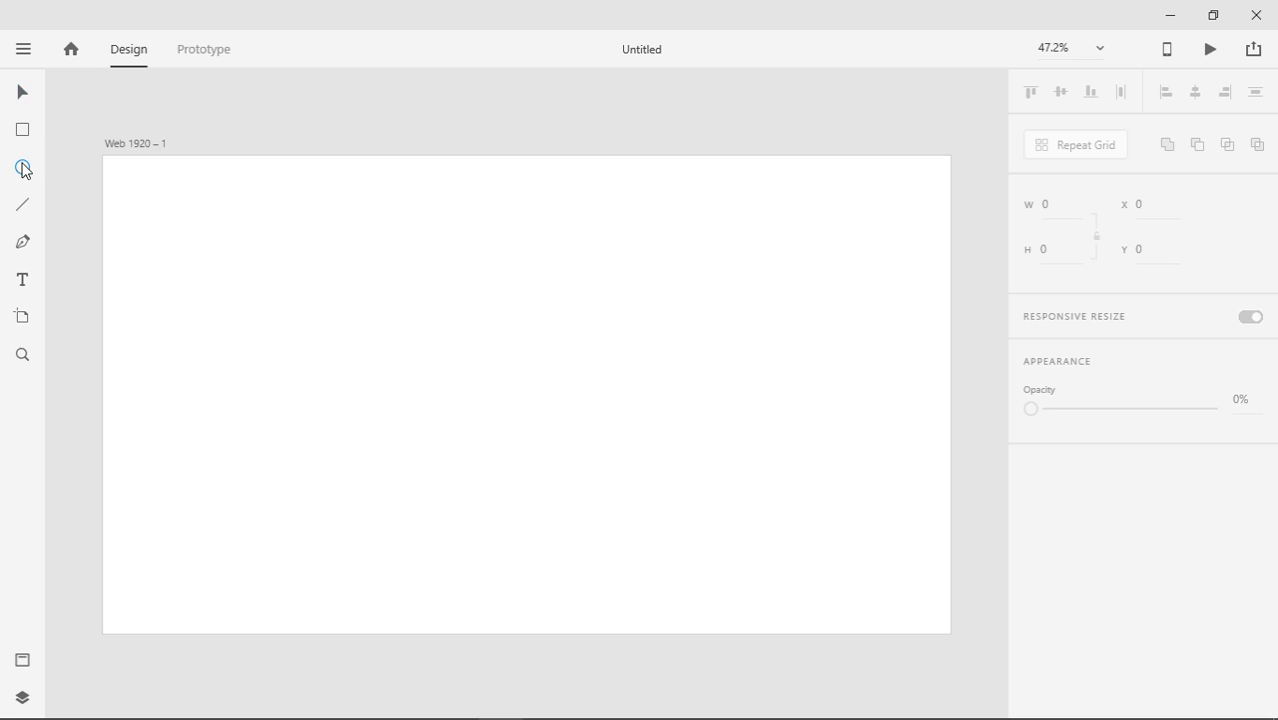
# Draw a 308 px circle and subtract an offset copy from its lower right, leaving a crescent
pyautogui.click(23, 168)
pyautogui.moveTo(286, 282); pyautogui.dragTo(330, 320)
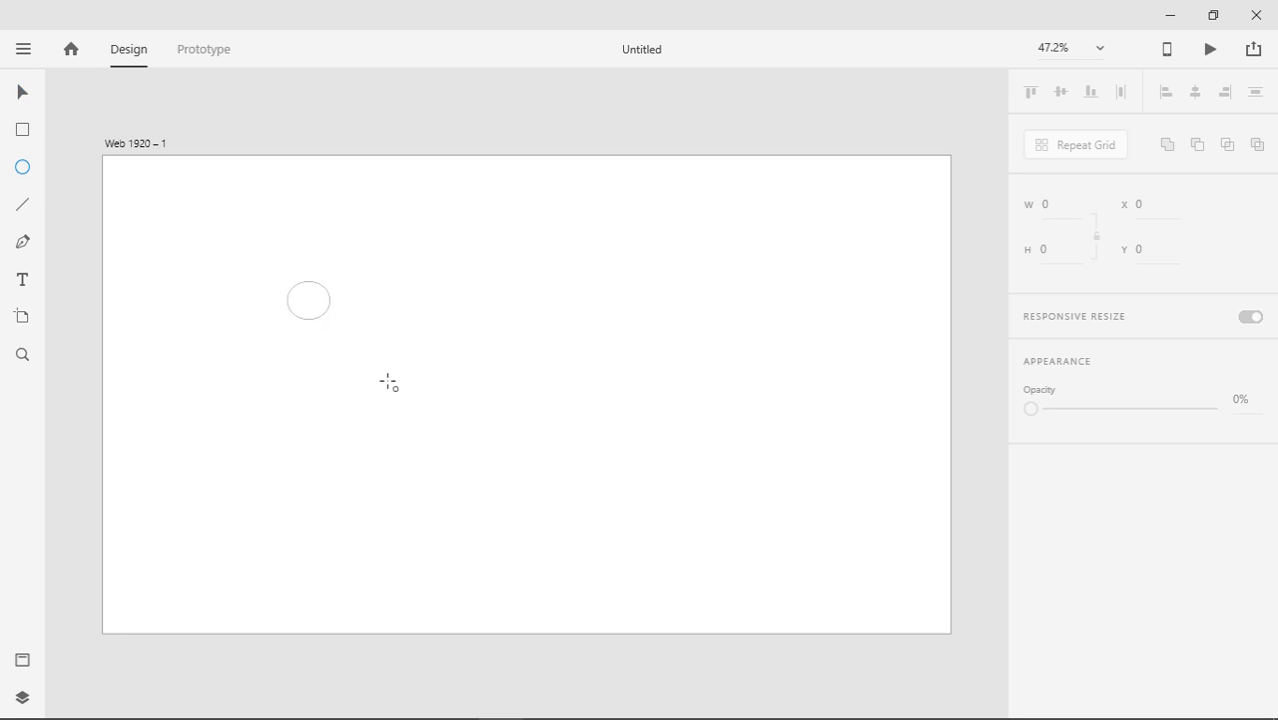
pyautogui.moveTo(388, 382)
pyautogui.mouseDown()
pyautogui.moveTo(397, 407)
pyautogui.moveTo(565, 486)
pyautogui.moveTo(419, 394)
pyautogui.moveTo(633, 522)
pyautogui.moveTo(368, 382)
pyautogui.moveTo(421, 438)
pyautogui.mouseUp()
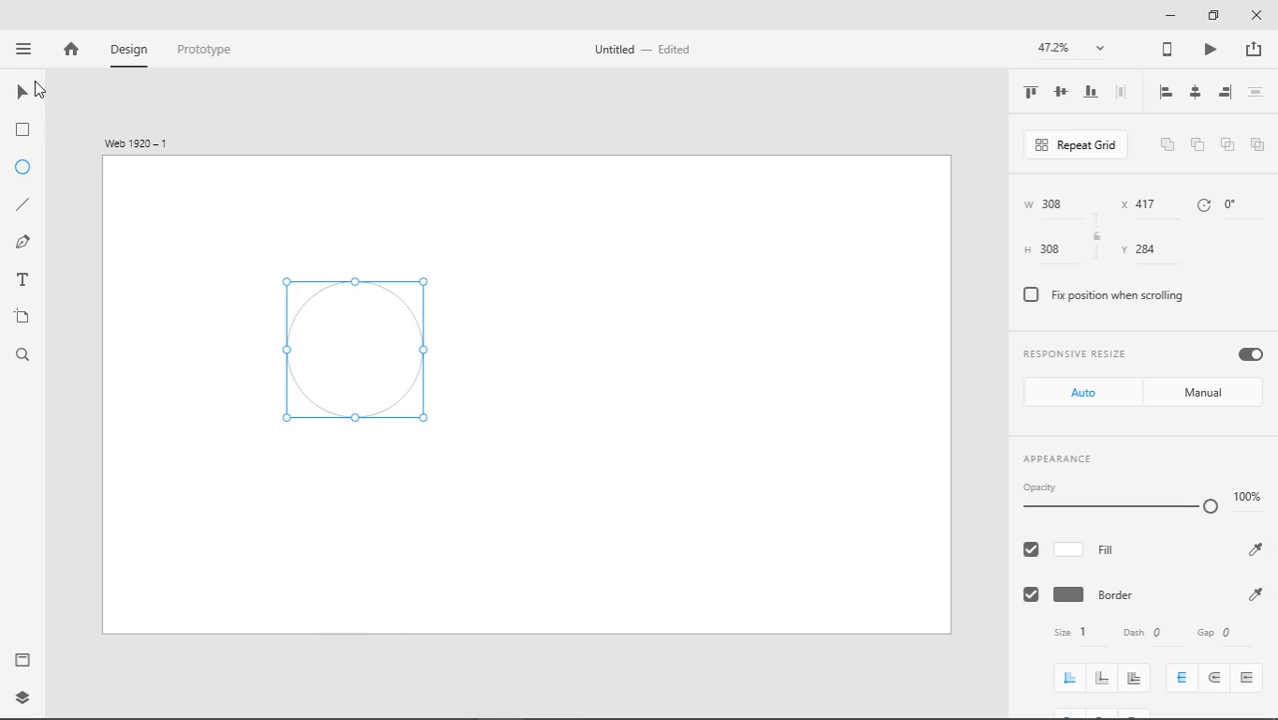
pyautogui.click(22, 92)
pyautogui.moveTo(346, 381); pyautogui.dragTo(414, 438)
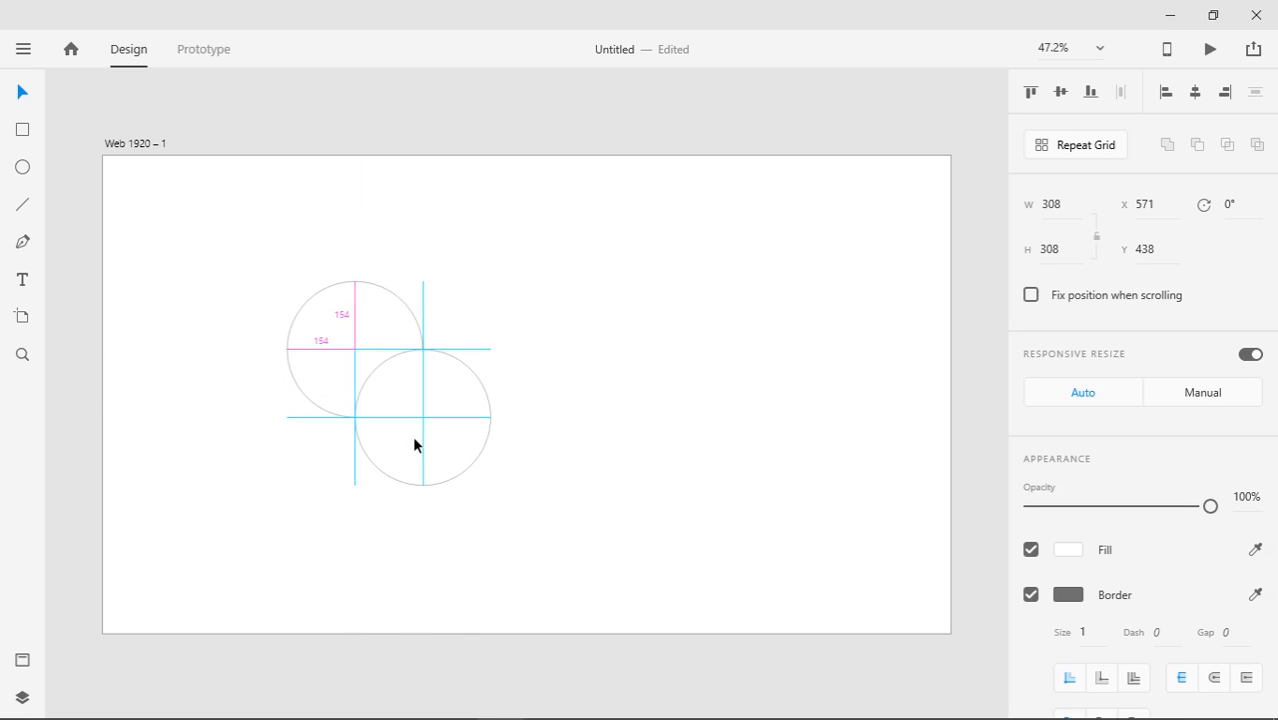
pyautogui.moveTo(414, 437); pyautogui.dragTo(414, 437)
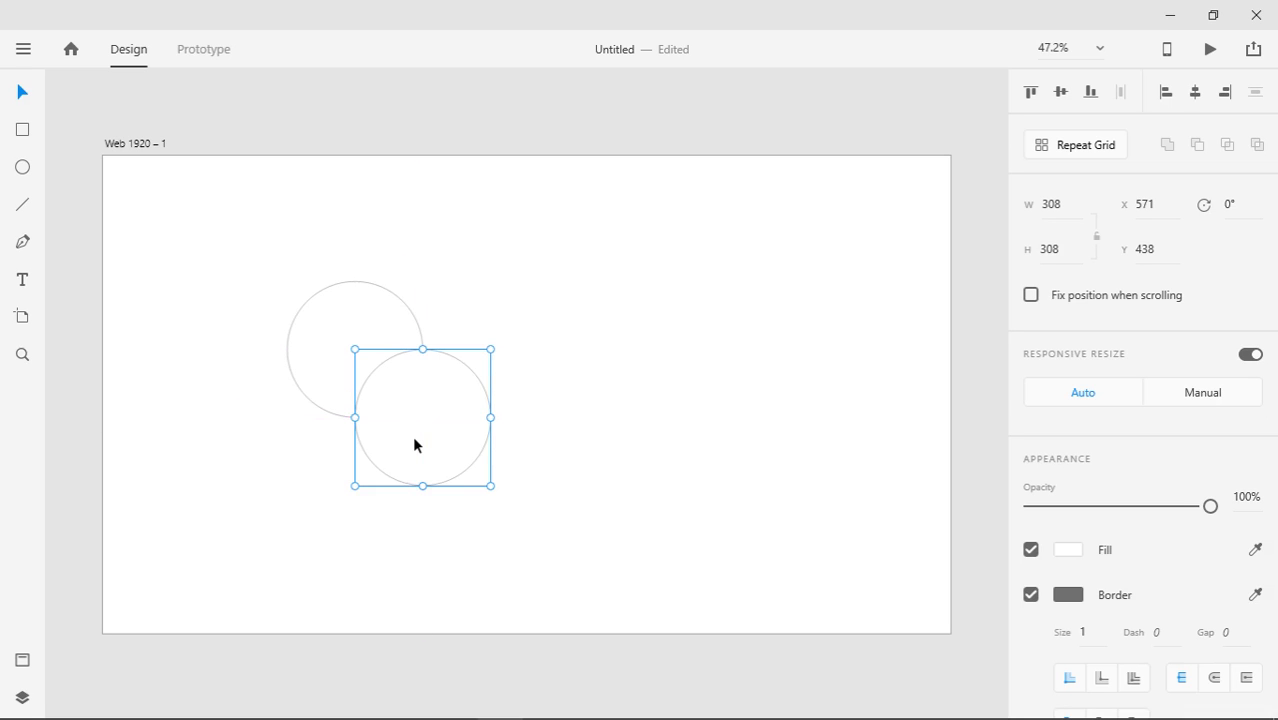
pyautogui.keyDown('shift'); pyautogui.click(365, 322); pyautogui.keyUp('shift')
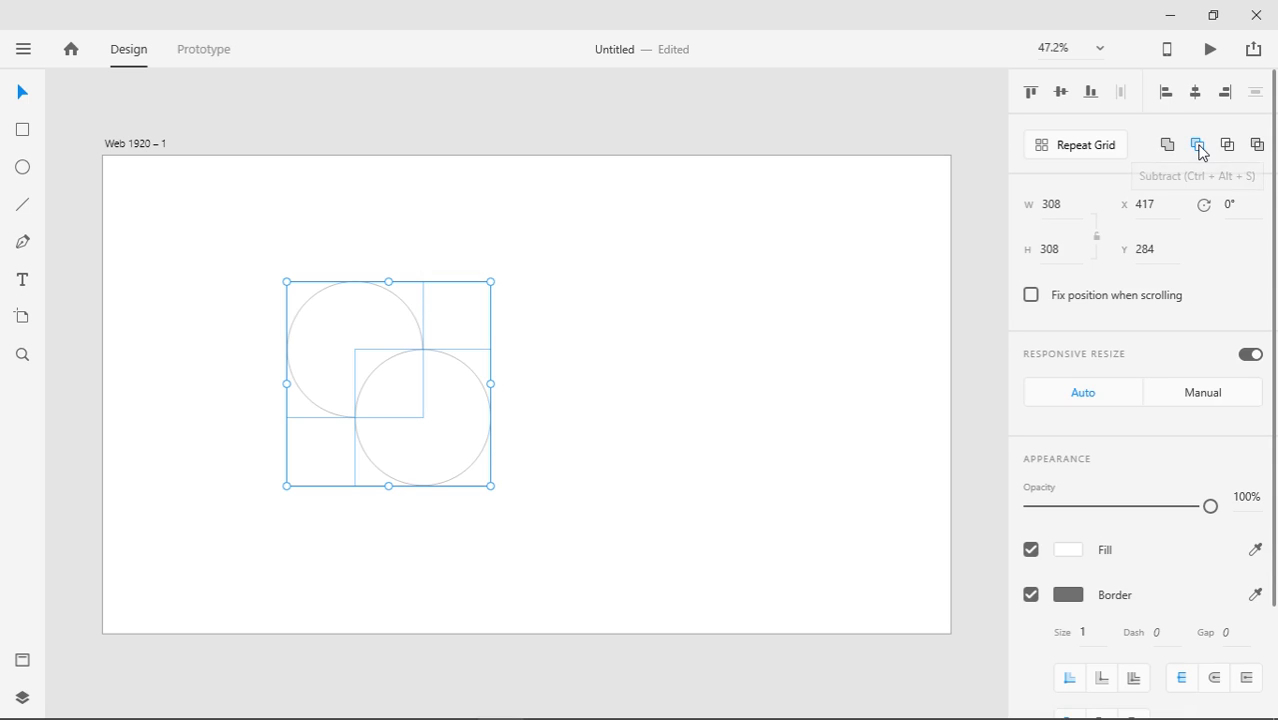
pyautogui.click(1198, 146)
pyautogui.click(547, 404)
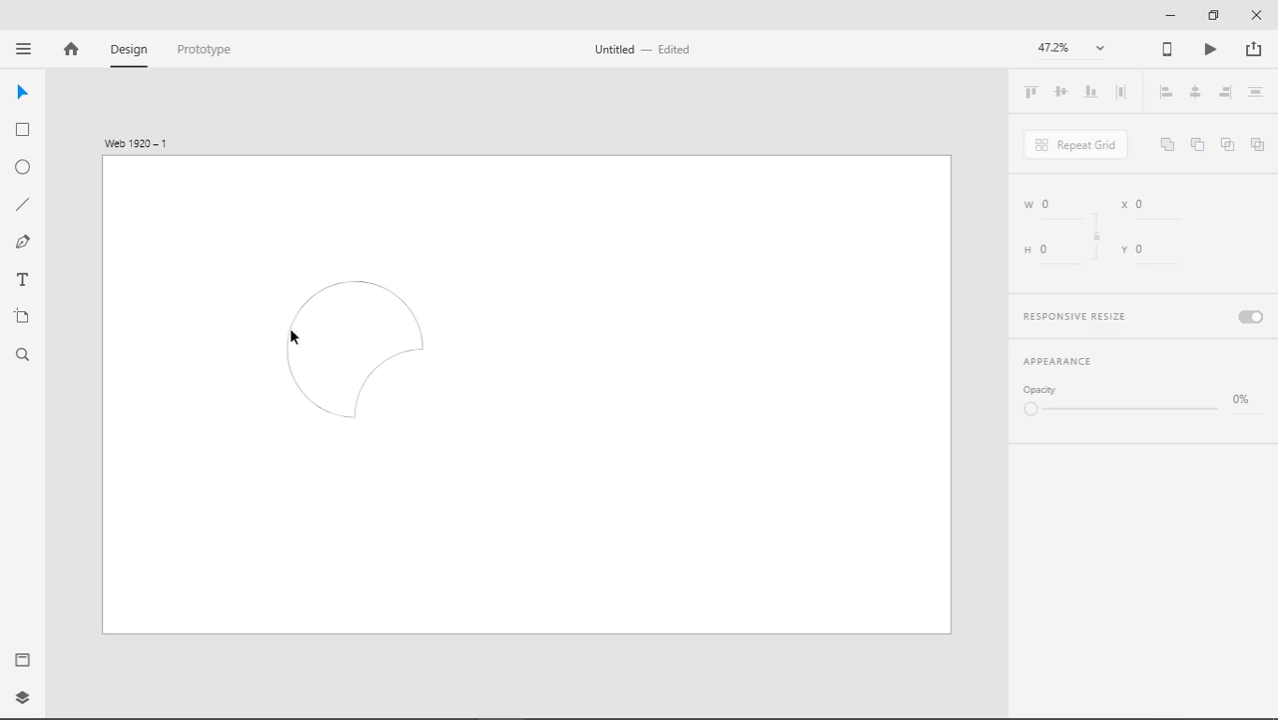
pyautogui.click(357, 297)
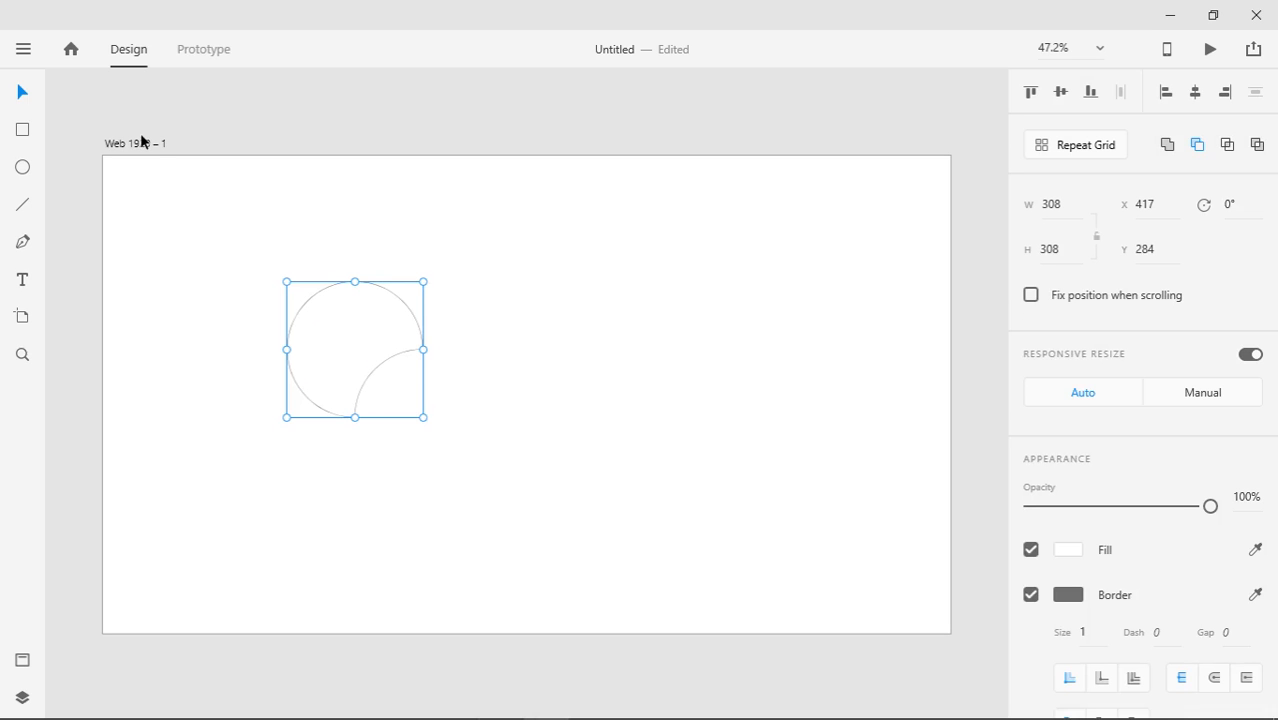
# Draw a smaller circle over the crescent's top right and subtract it as a second bite
pyautogui.click(23, 167)
pyautogui.moveTo(355, 244)
pyautogui.mouseDown()
pyautogui.moveTo(385, 294)
pyautogui.moveTo(425, 312)
pyautogui.mouseUp()
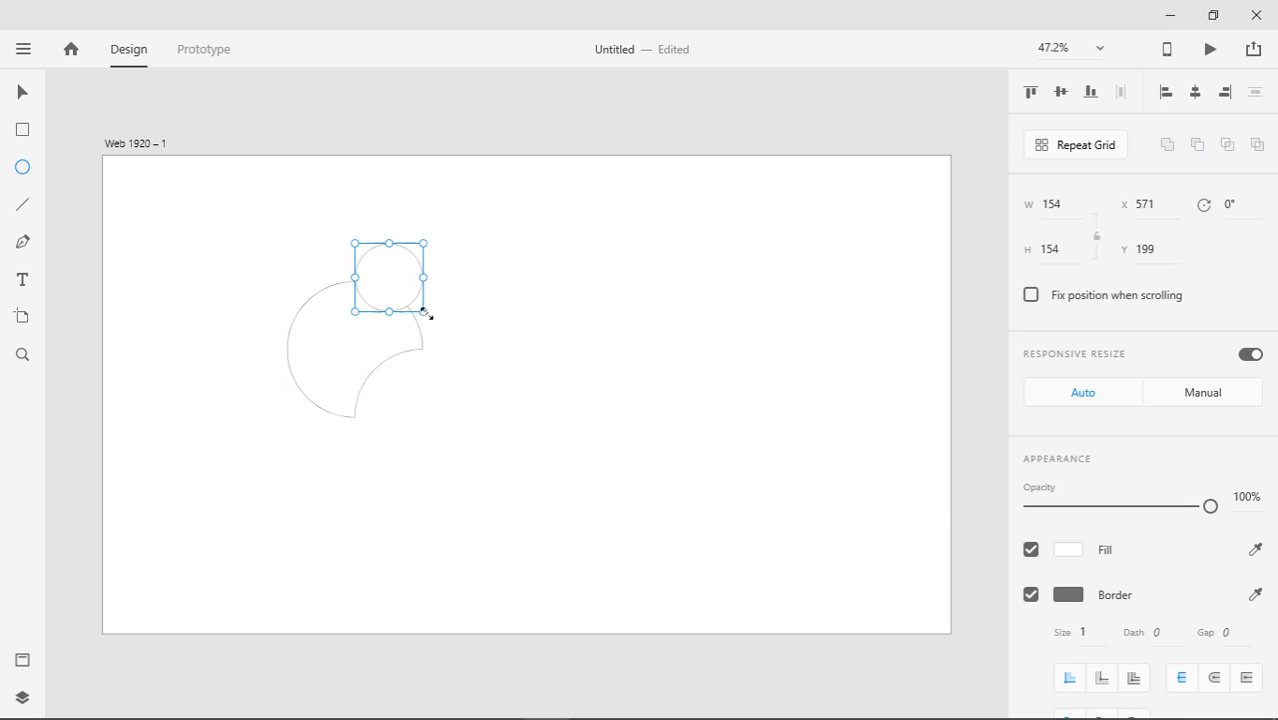
pyautogui.click(16, 95)
pyautogui.moveTo(402, 274); pyautogui.dragTo(419, 281)
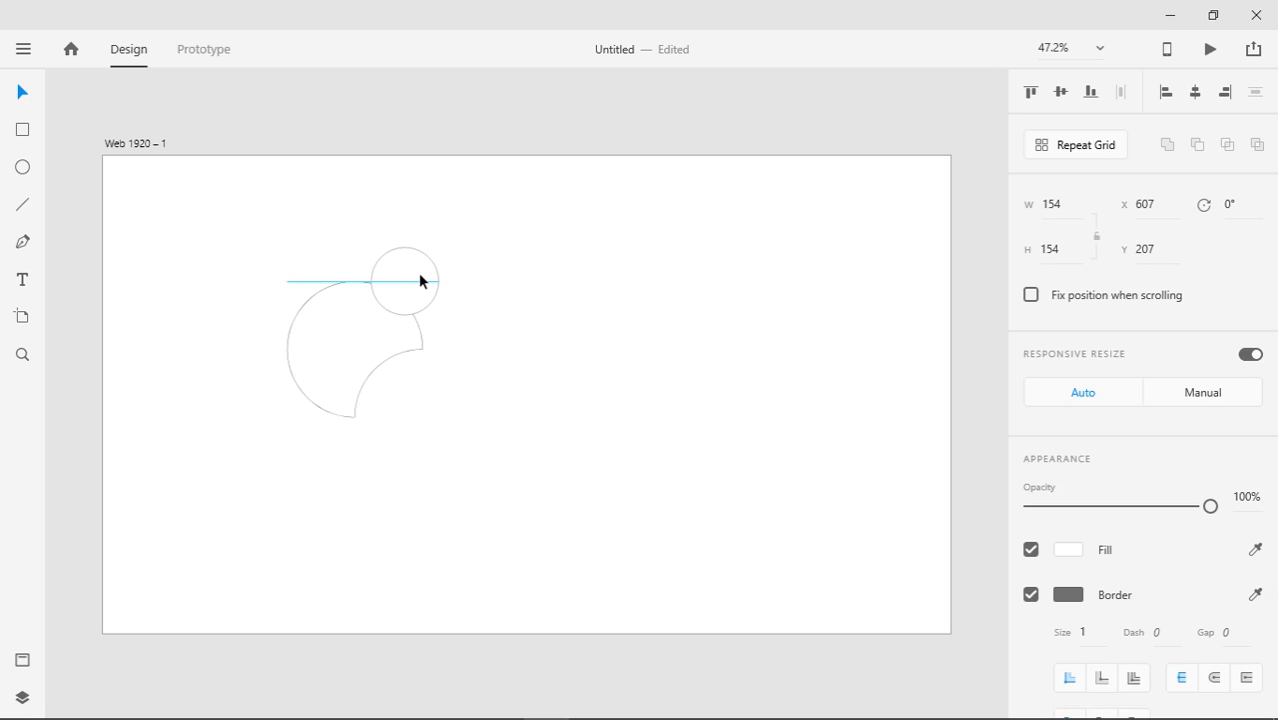
pyautogui.moveTo(420, 281); pyautogui.dragTo(420, 281)
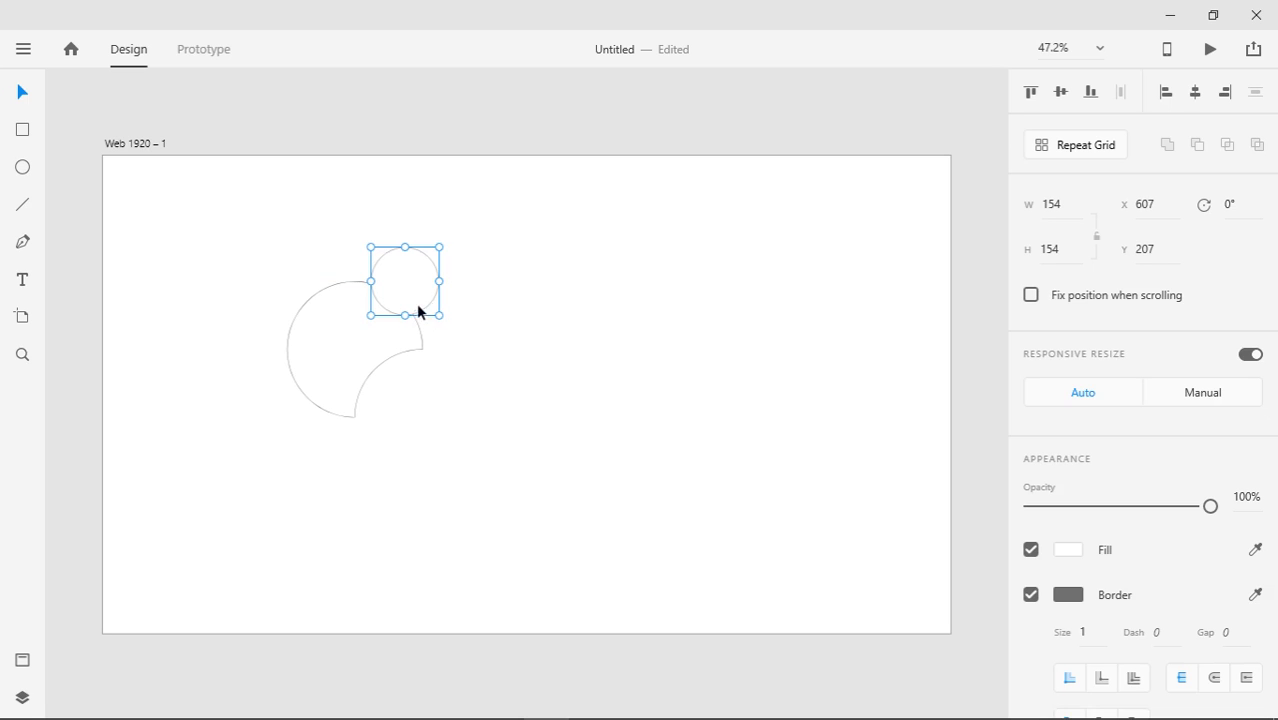
pyautogui.keyDown('shift'); pyautogui.click(300, 344); pyautogui.keyUp('shift')
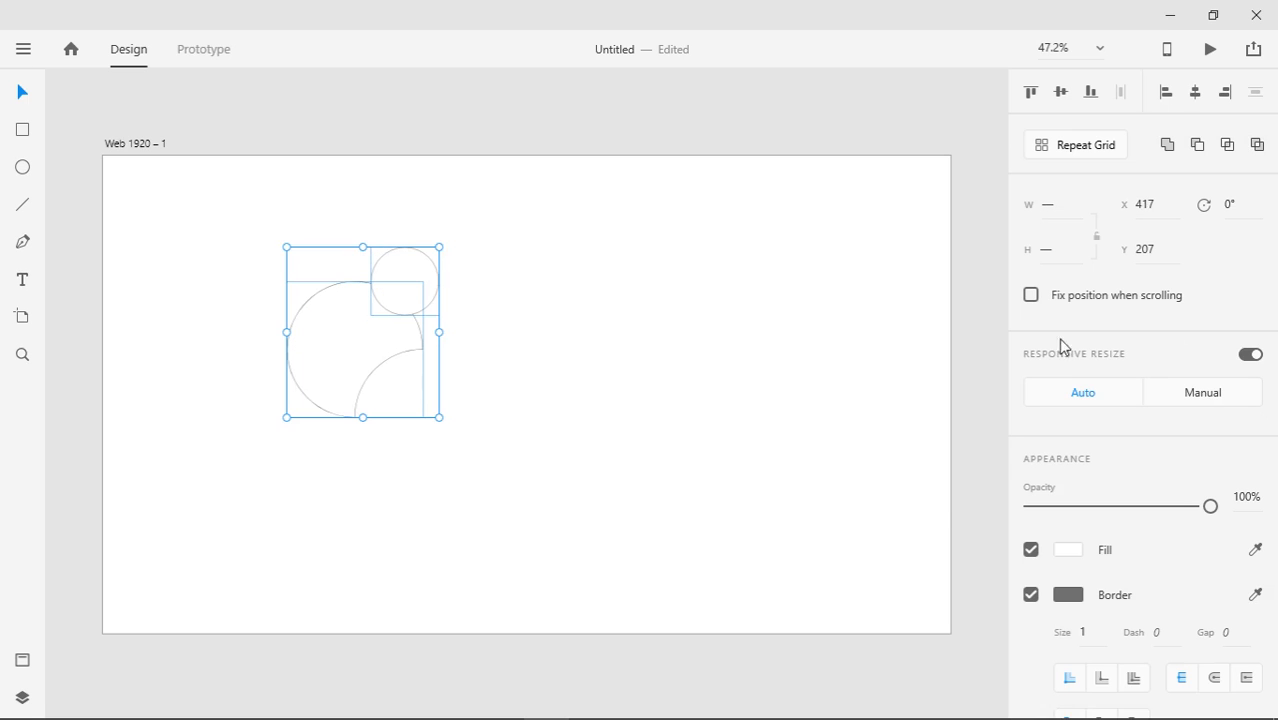
pyautogui.click(1196, 148)
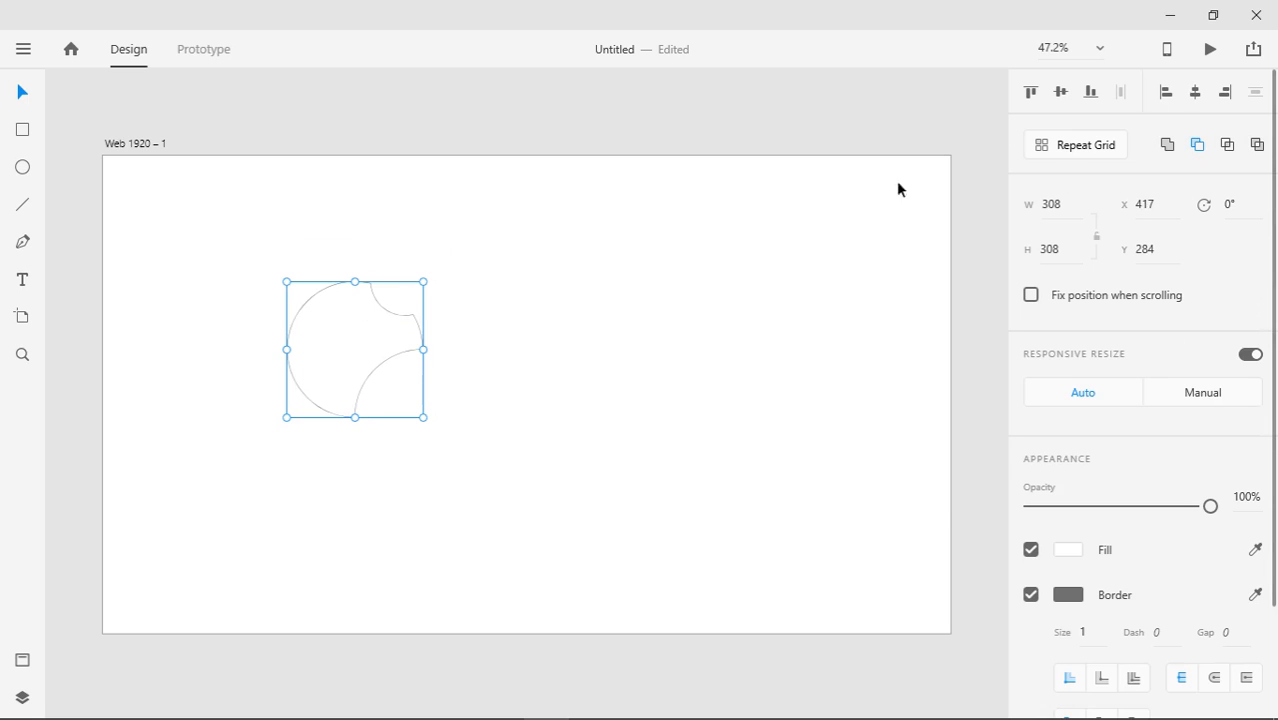
pyautogui.click(417, 167)
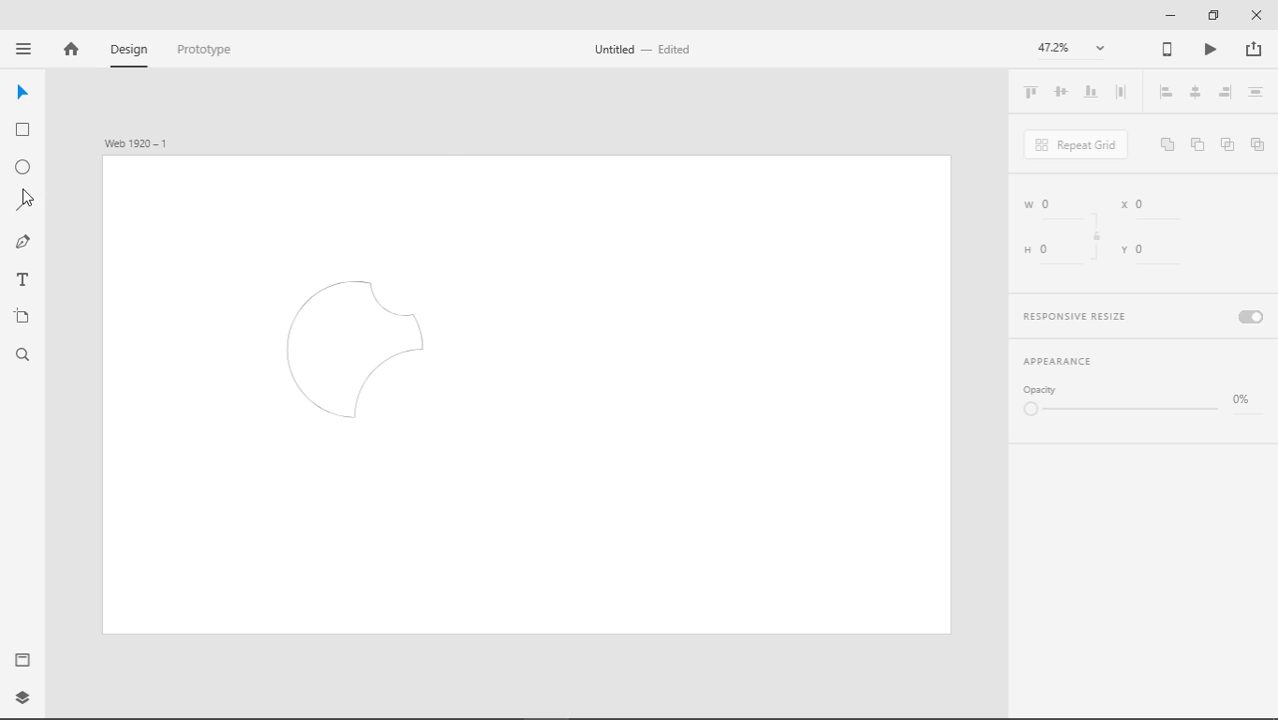
# Pen-draw a curve across the bitten circle, subtract it as a diagonal slash, and shift the shape up-left
pyautogui.click(26, 246)
pyautogui.click(390, 271)
pyautogui.moveTo(268, 432); pyautogui.dragTo(286, 530)
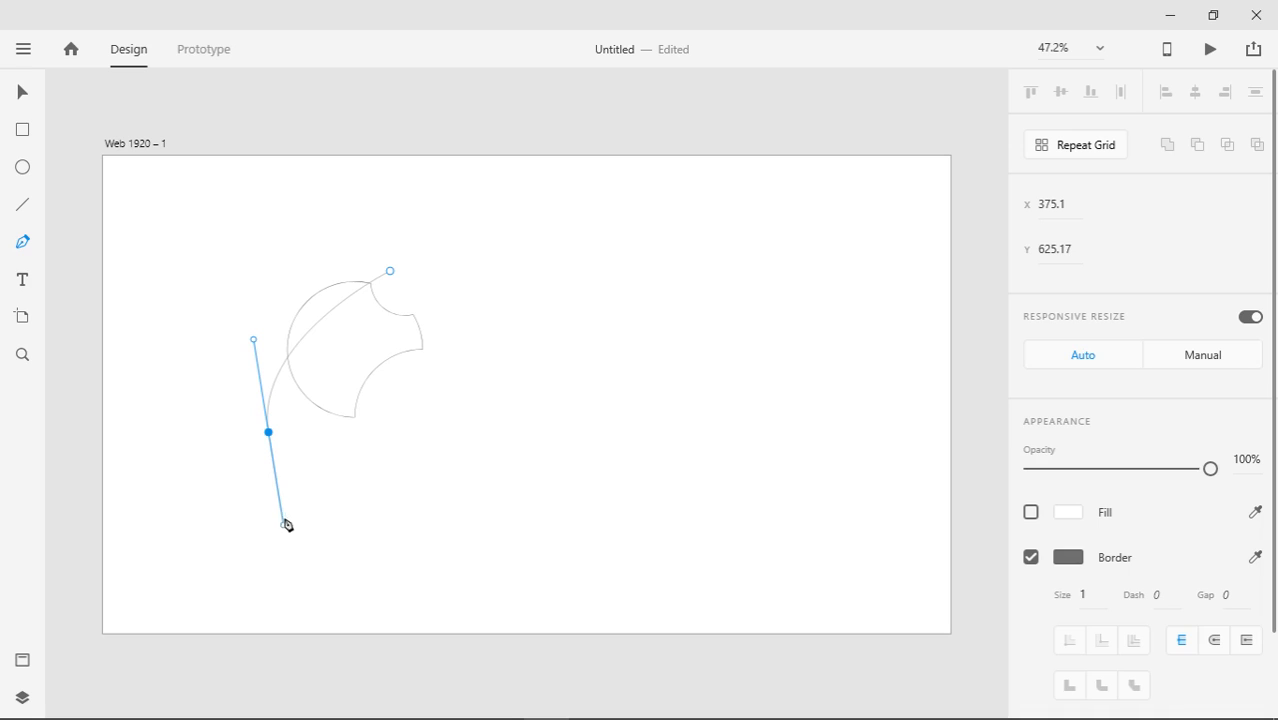
pyautogui.press('space')
pyautogui.press('Escape')
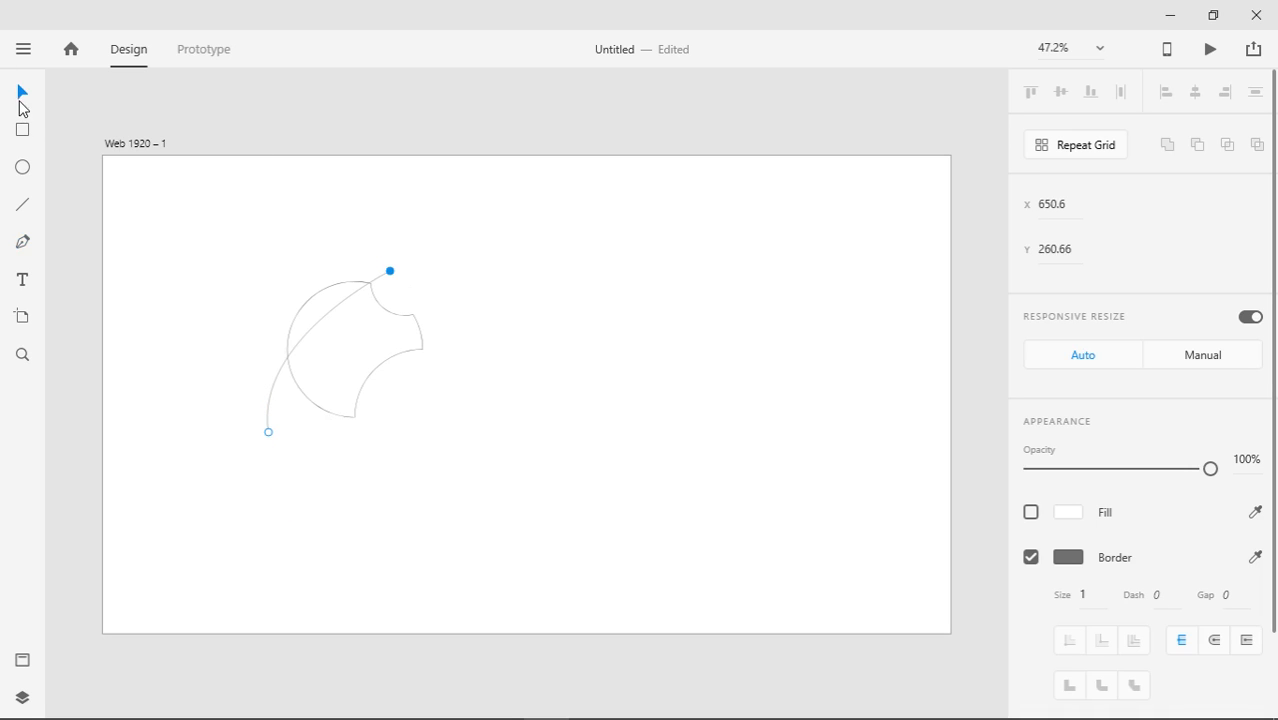
pyautogui.click(359, 359)
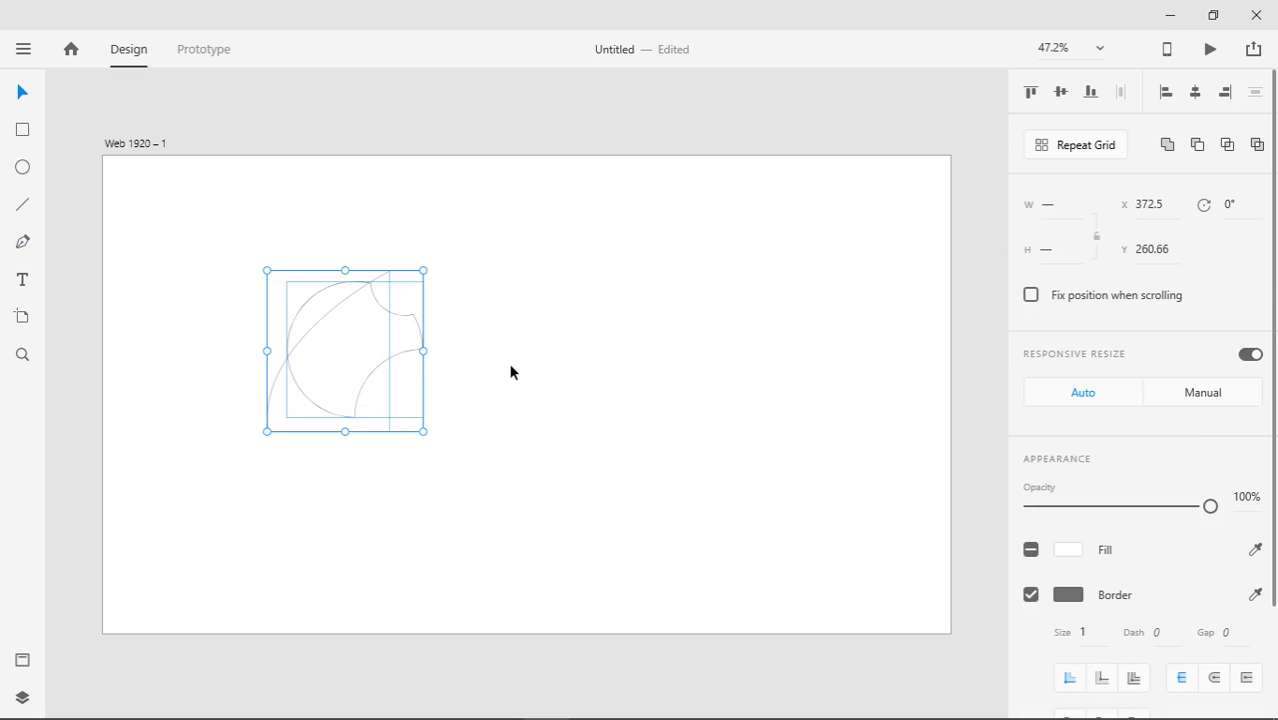
pyautogui.click(1197, 145)
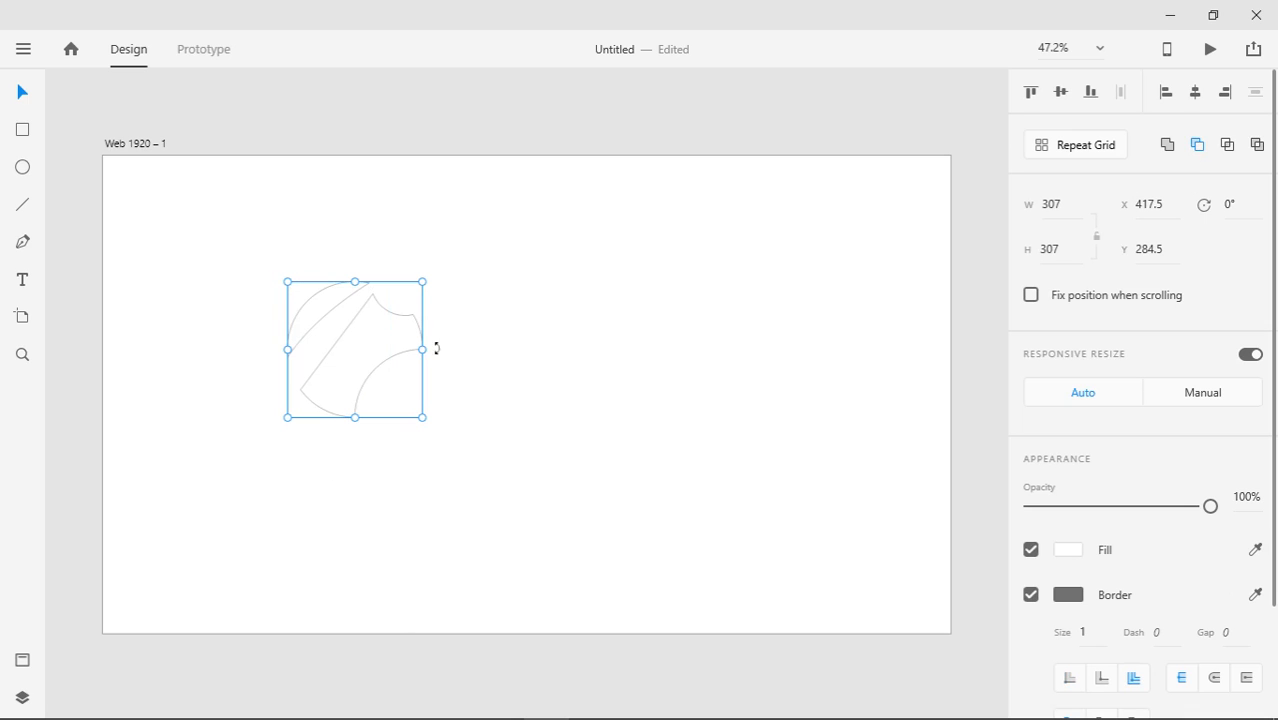
pyautogui.click(511, 332)
pyautogui.click(314, 293)
pyautogui.moveTo(357, 379); pyautogui.dragTo(322, 355)
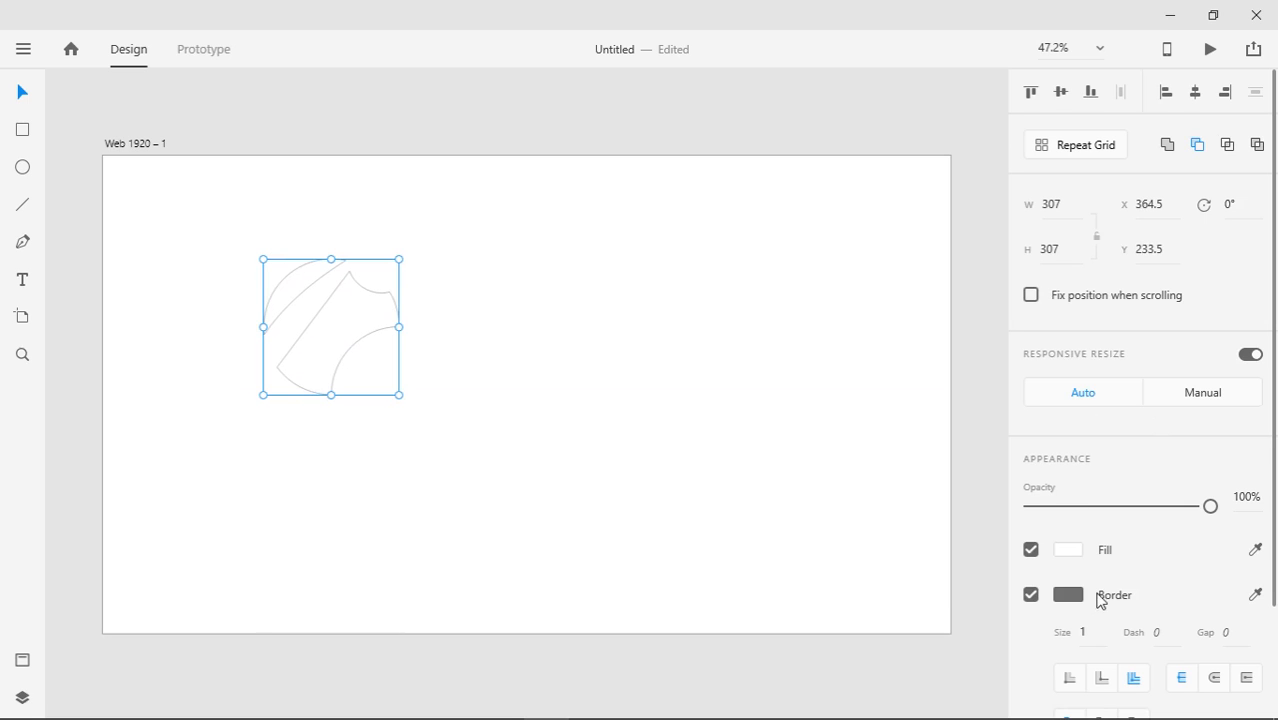
# Give the logo shape a linear gradient fill, red #E63838 at the top fading to grey
pyautogui.click(1068, 551)
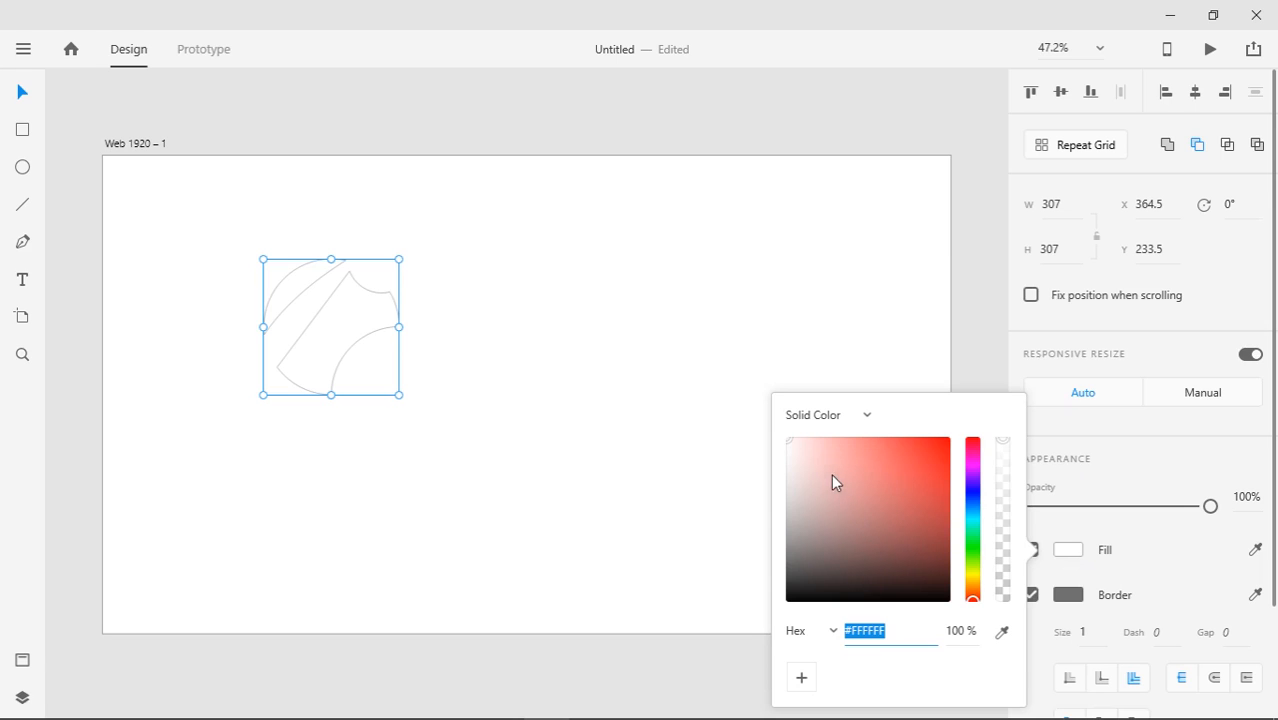
pyautogui.click(866, 416)
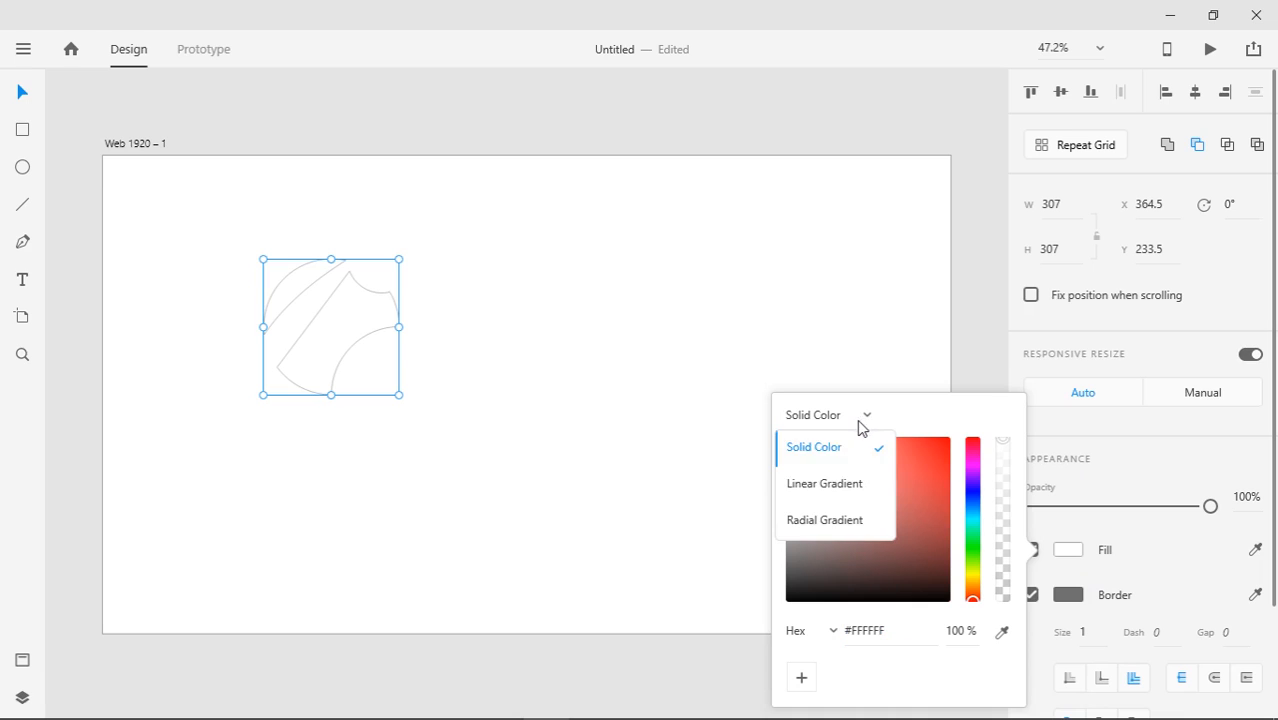
pyautogui.click(832, 484)
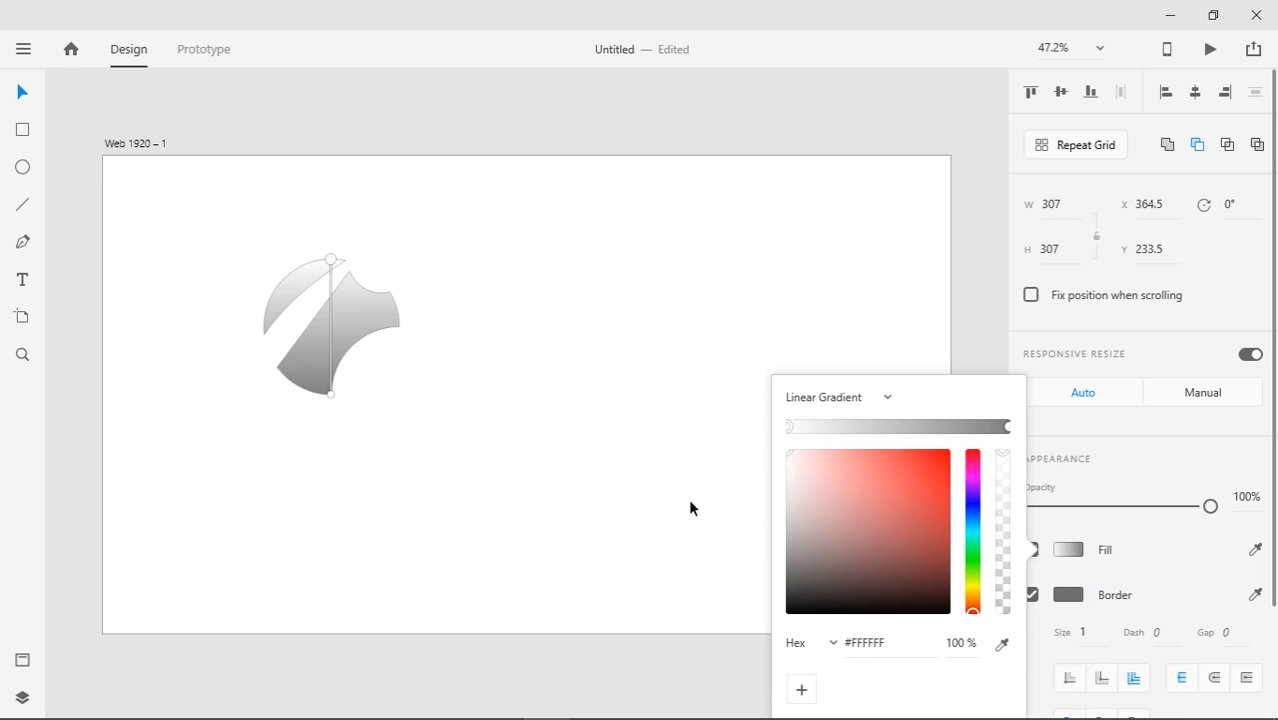
pyautogui.click(793, 428)
pyautogui.moveTo(844, 489); pyautogui.dragTo(914, 475)
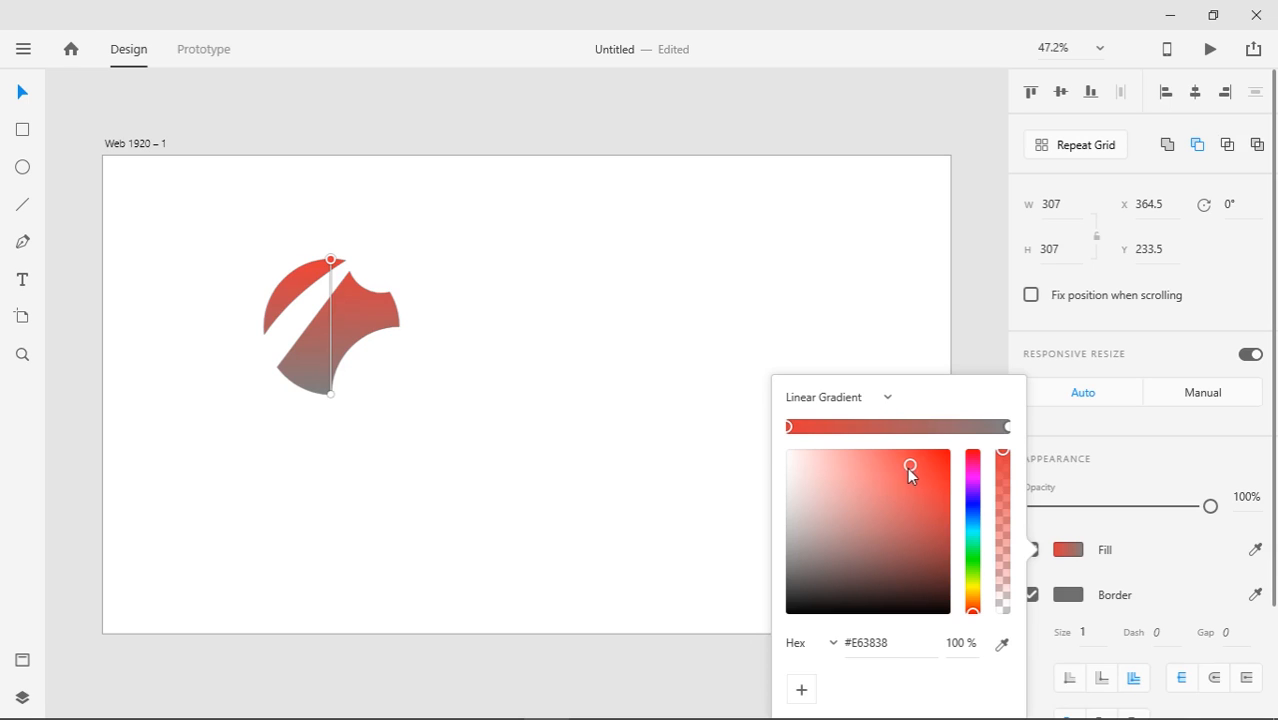
pyautogui.click(916, 314)
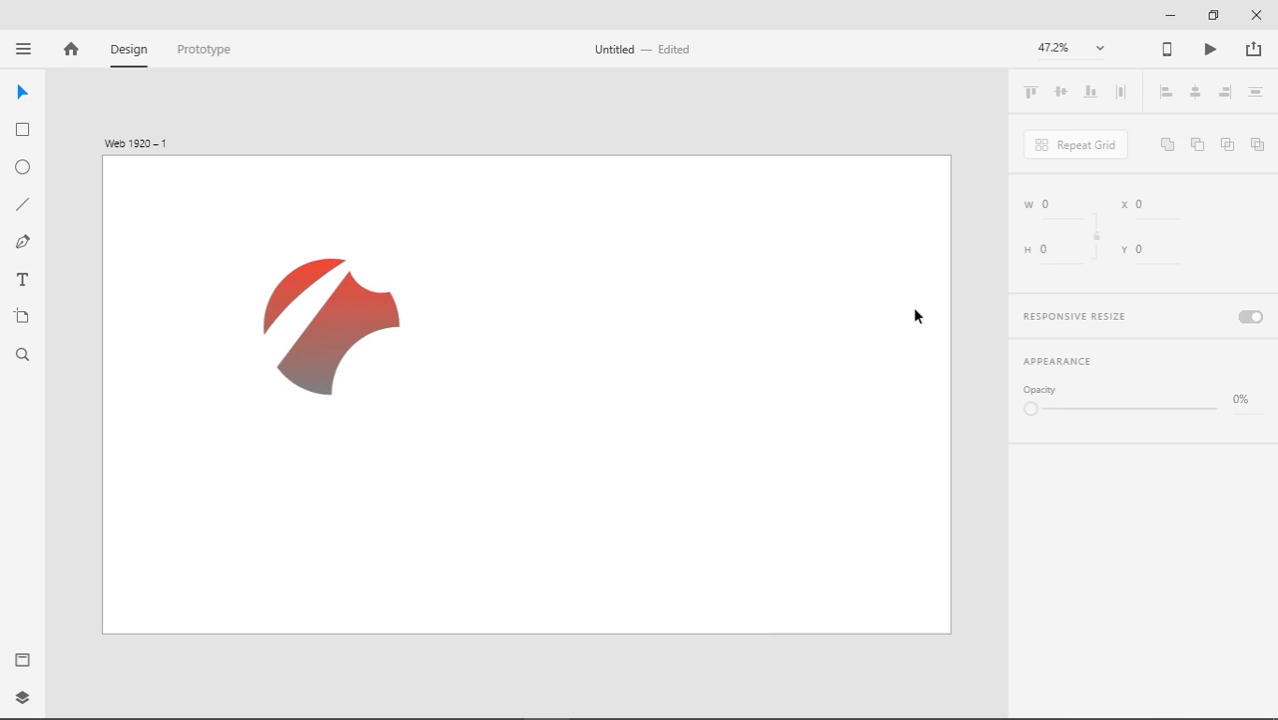
pyautogui.click(369, 352)
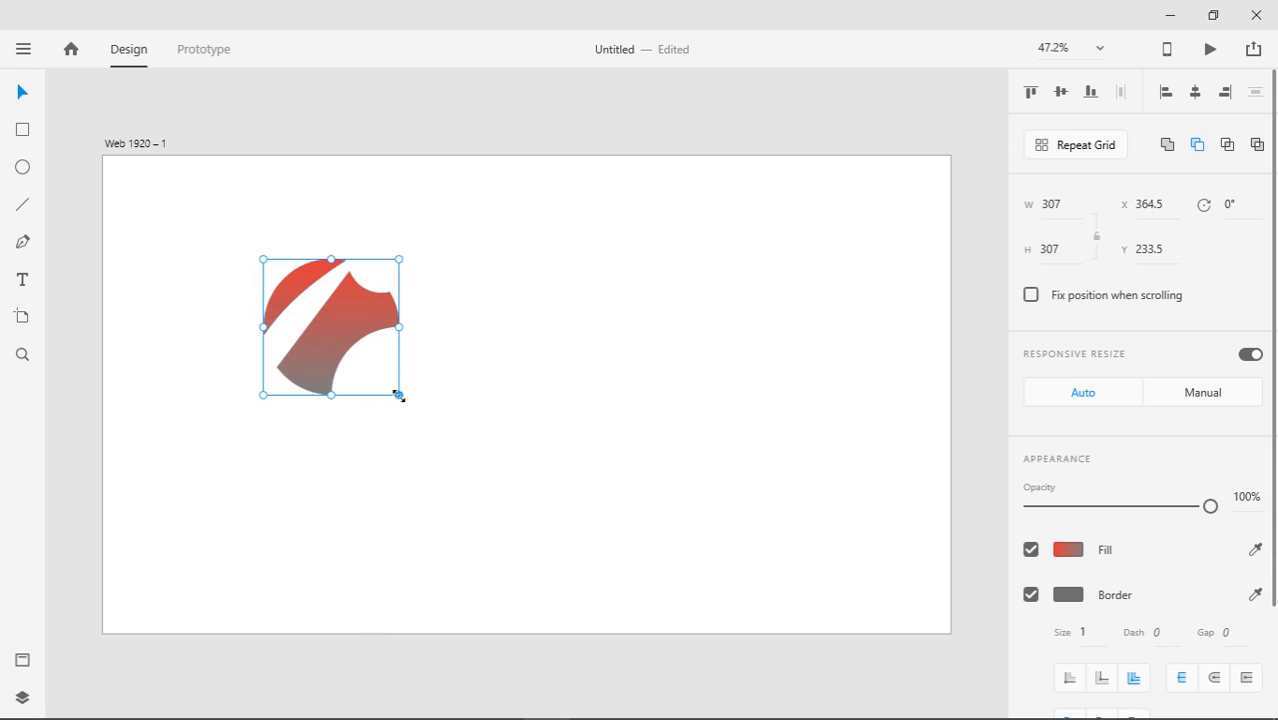
# Scale the gradient logo down to about 106 × 106 px and move it above the artboard
pyautogui.moveTo(398, 395)
pyautogui.mouseDown()
pyautogui.moveTo(371, 345)
pyautogui.moveTo(388, 359)
pyautogui.moveTo(350, 339)
pyautogui.moveTo(397, 368)
pyautogui.moveTo(278, 306)
pyautogui.moveTo(386, 378)
pyautogui.mouseUp()
pyautogui.moveTo(399, 394); pyautogui.dragTo(310, 318)
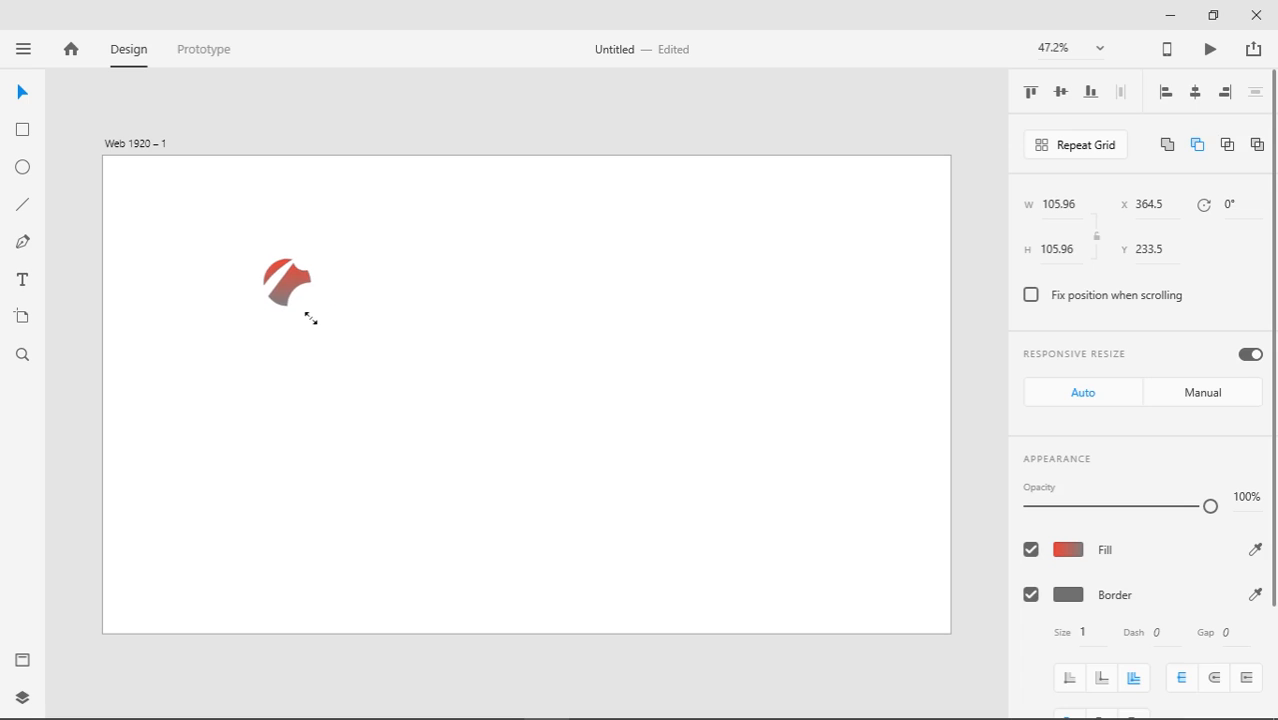
pyautogui.click(341, 348)
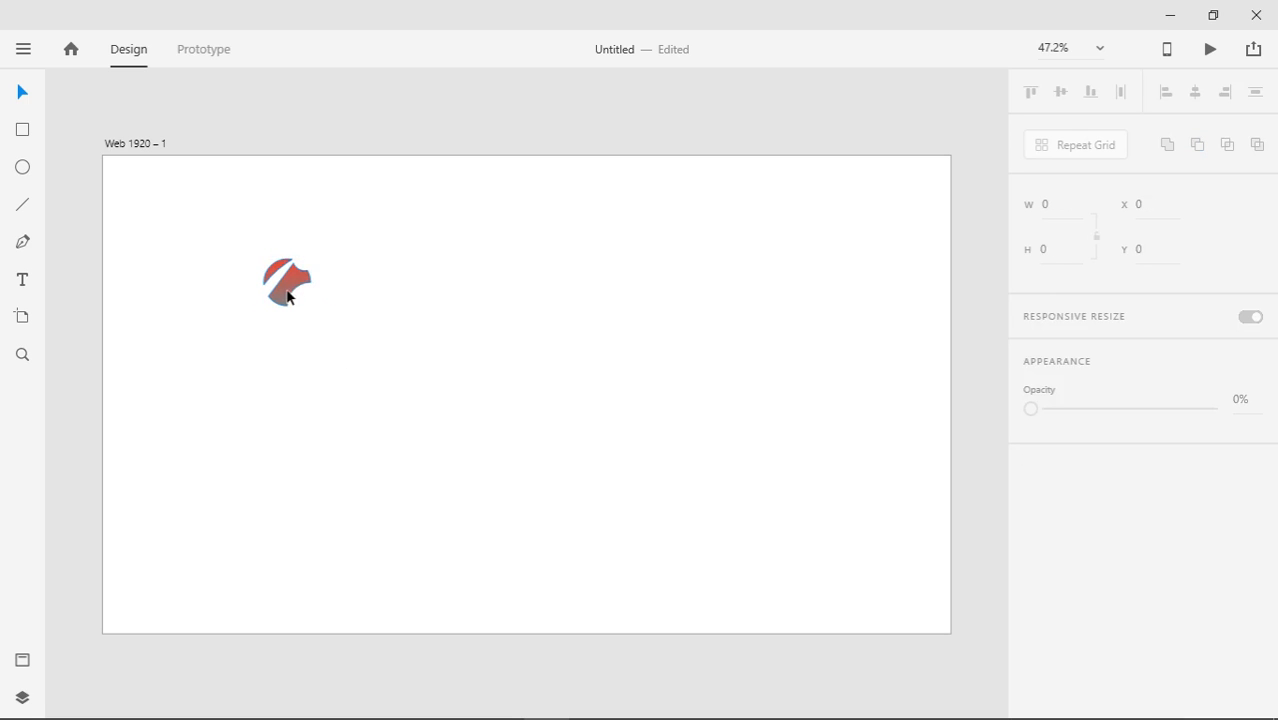
pyautogui.click(289, 299)
pyautogui.moveTo(288, 305); pyautogui.dragTo(296, 135)
pyautogui.click(474, 458)
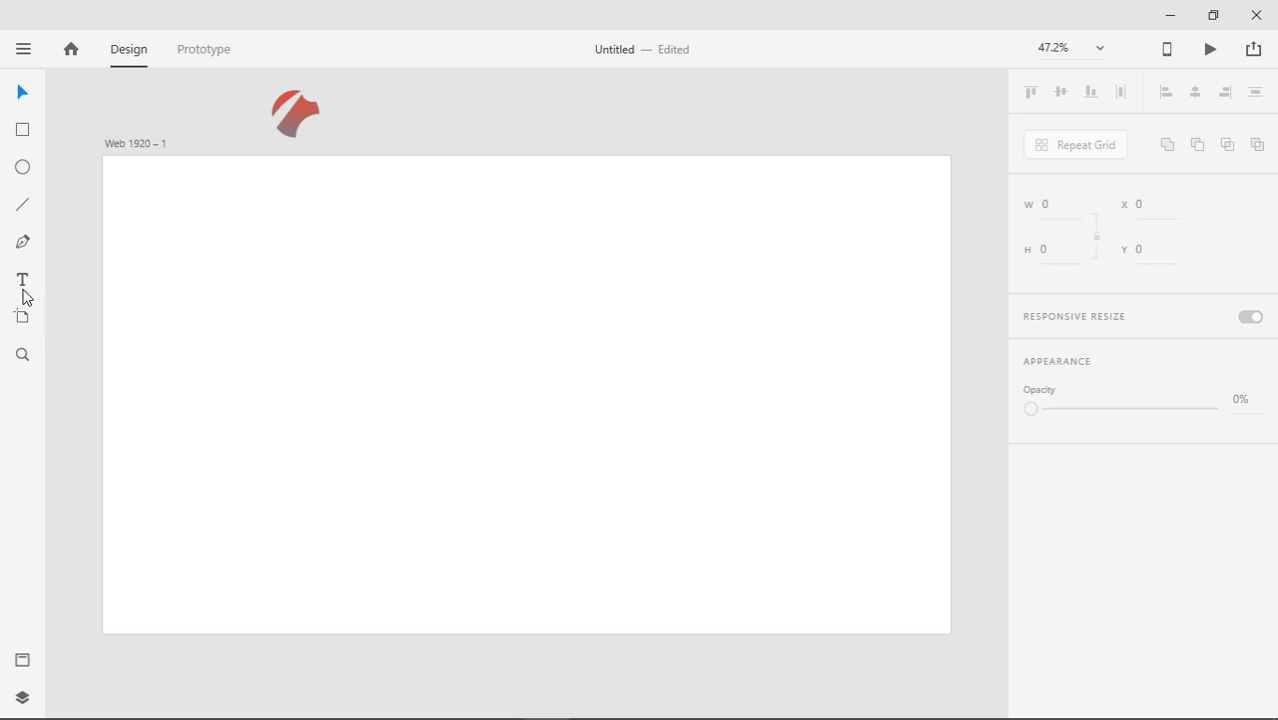
# Type the JOME FAVOURITE heading on the artboard and drag it larger toward the top-left
pyautogui.click(23, 280)
pyautogui.click(303, 430)
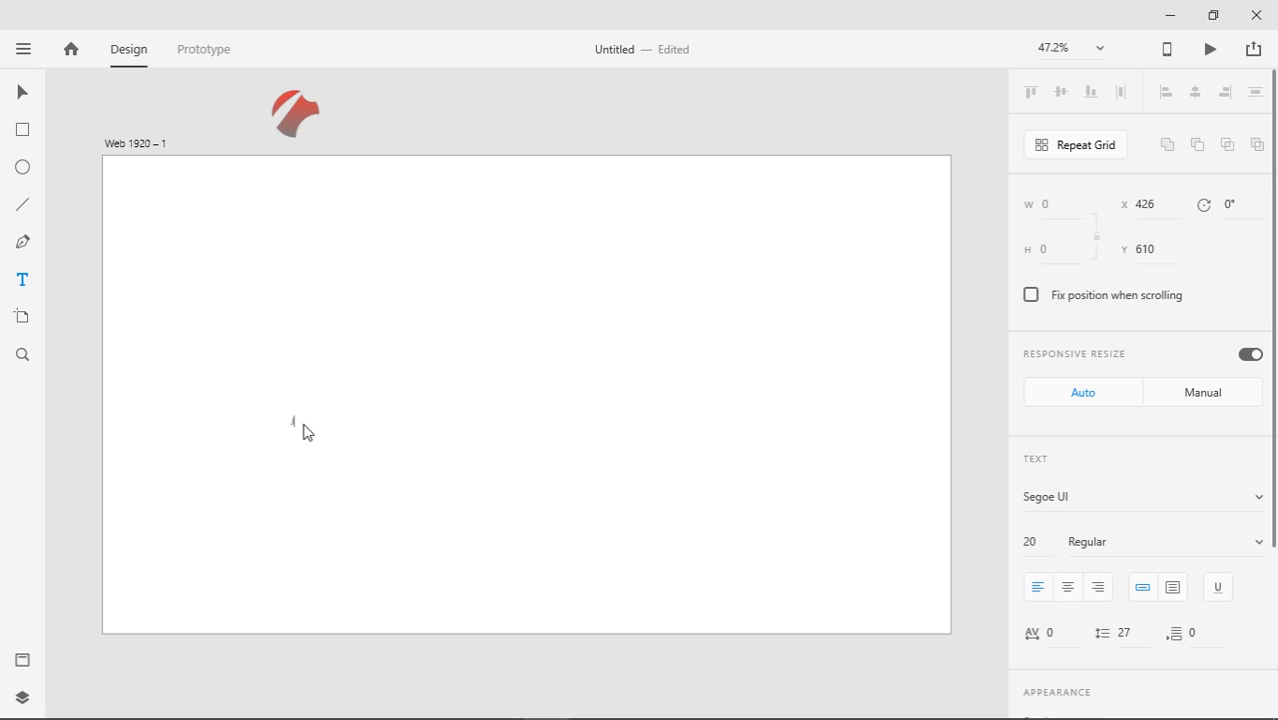
pyautogui.write('JOME FAVOURITE')
pyautogui.click(20, 96)
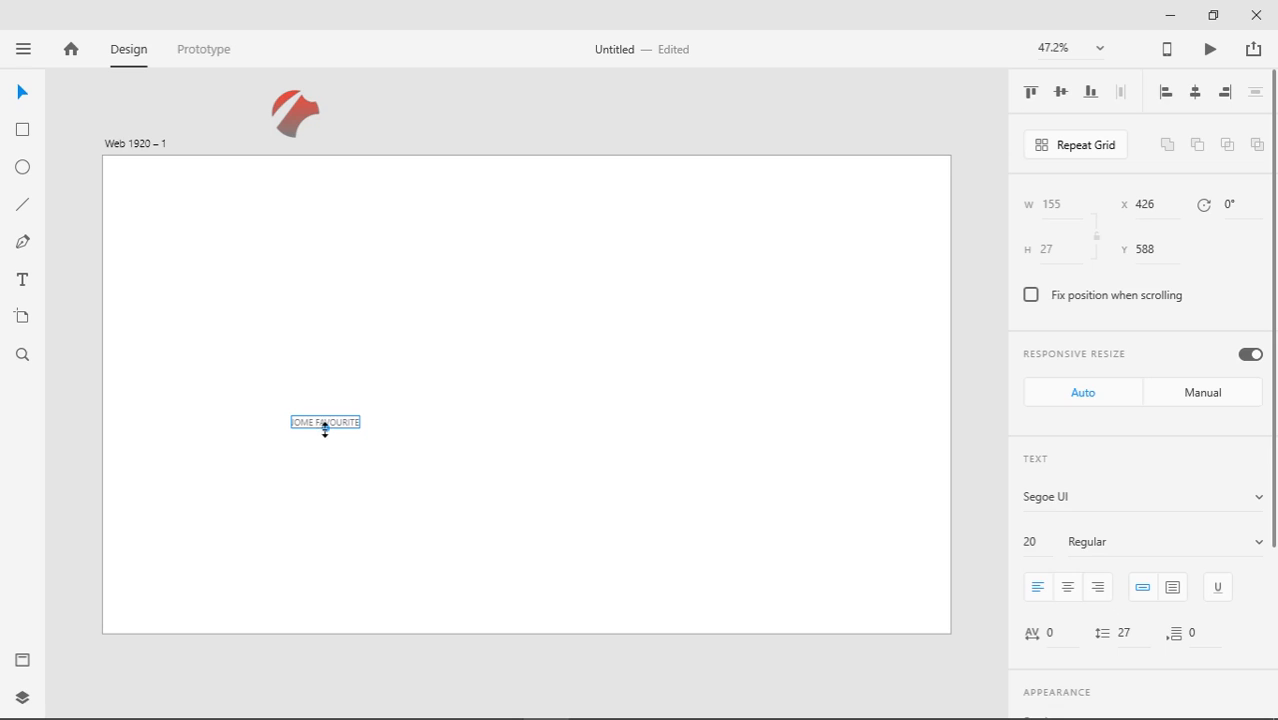
pyautogui.moveTo(323, 428); pyautogui.dragTo(203, 184)
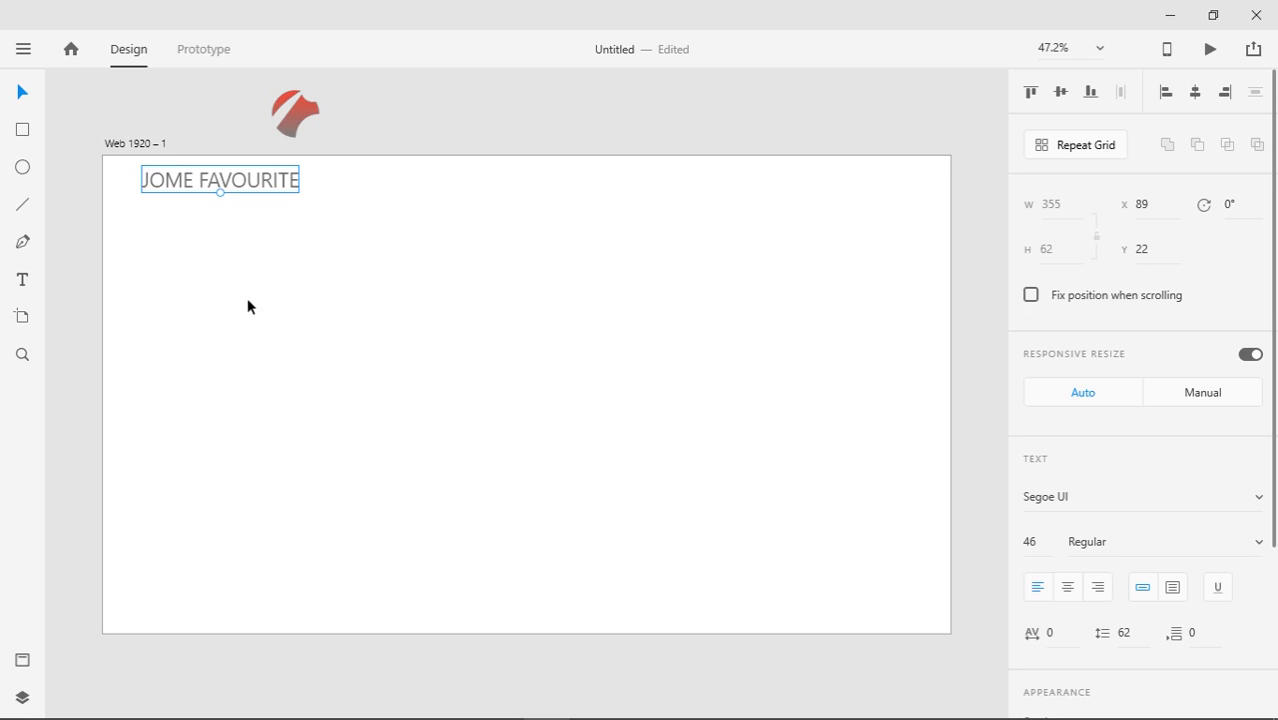
pyautogui.click(22, 129)
# Draw a wide rectangle under the JOME FAVOURITE heading and nudge it into position with the arrow keys
pyautogui.moveTo(127, 213)
pyautogui.mouseDown()
pyautogui.moveTo(548, 428)
pyautogui.moveTo(816, 436)
pyautogui.moveTo(918, 421)
pyautogui.mouseUp()
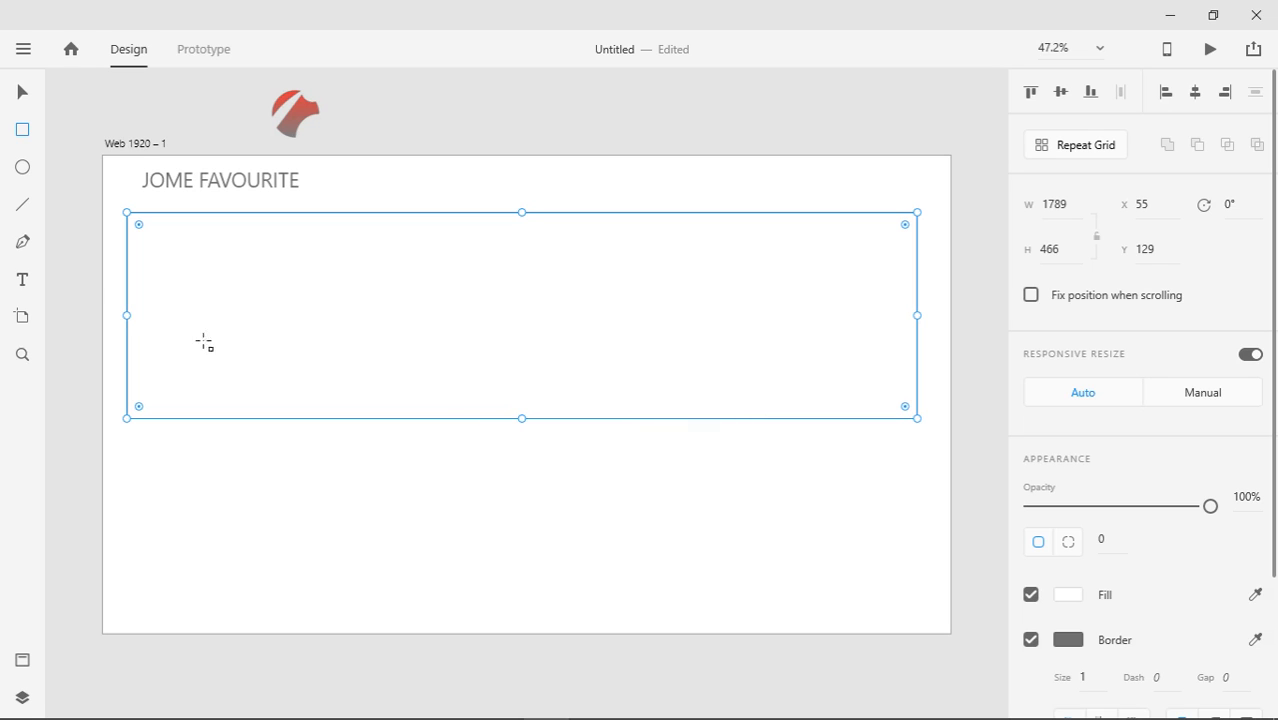
pyautogui.click(31, 91)
pyautogui.press('Up')
pyautogui.press('Up')
pyautogui.press('Up')
pyautogui.press('Up')
pyautogui.press('Up')
pyautogui.press('Up')
pyautogui.press('Up')
pyautogui.press('Up')
pyautogui.press('Up')
pyautogui.press('Up')
pyautogui.press('Up')
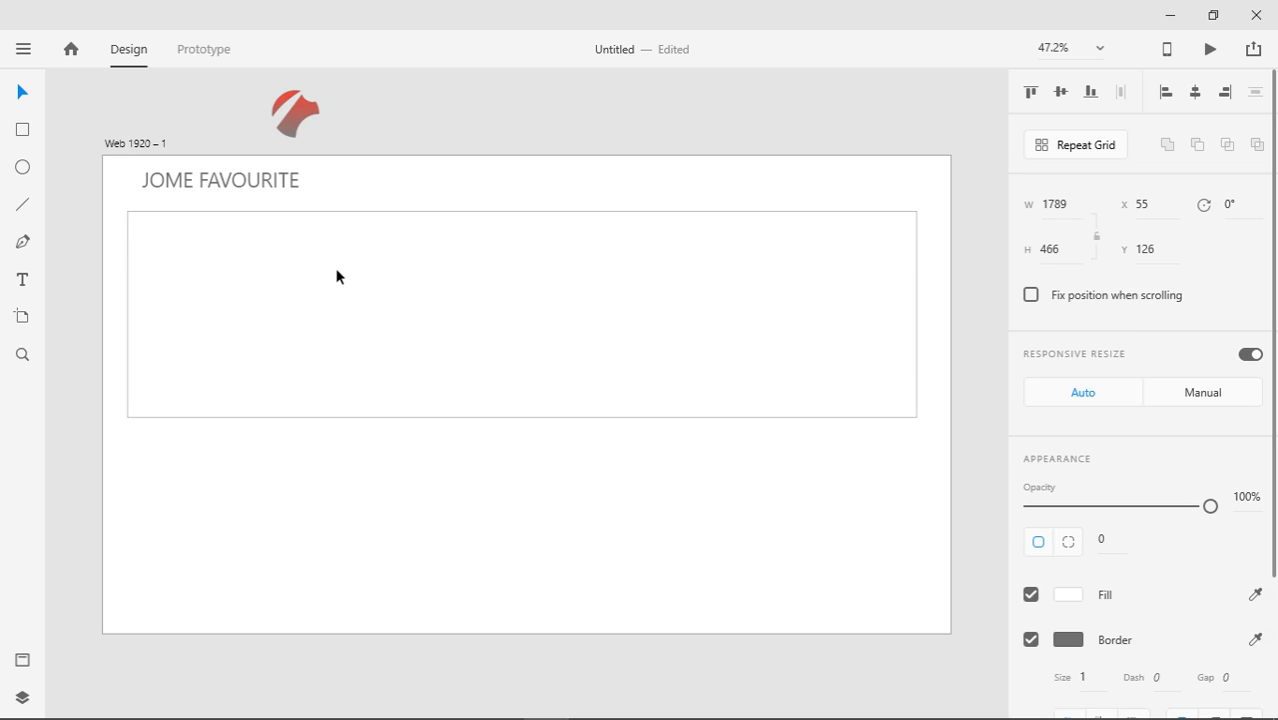
pyautogui.press('Up')
pyautogui.press('Up')
pyautogui.press('Up')
pyautogui.press('Up')
pyautogui.press('Up')
pyautogui.press('Up')
pyautogui.press('Up')
pyautogui.press('Up')
pyautogui.press('Up')
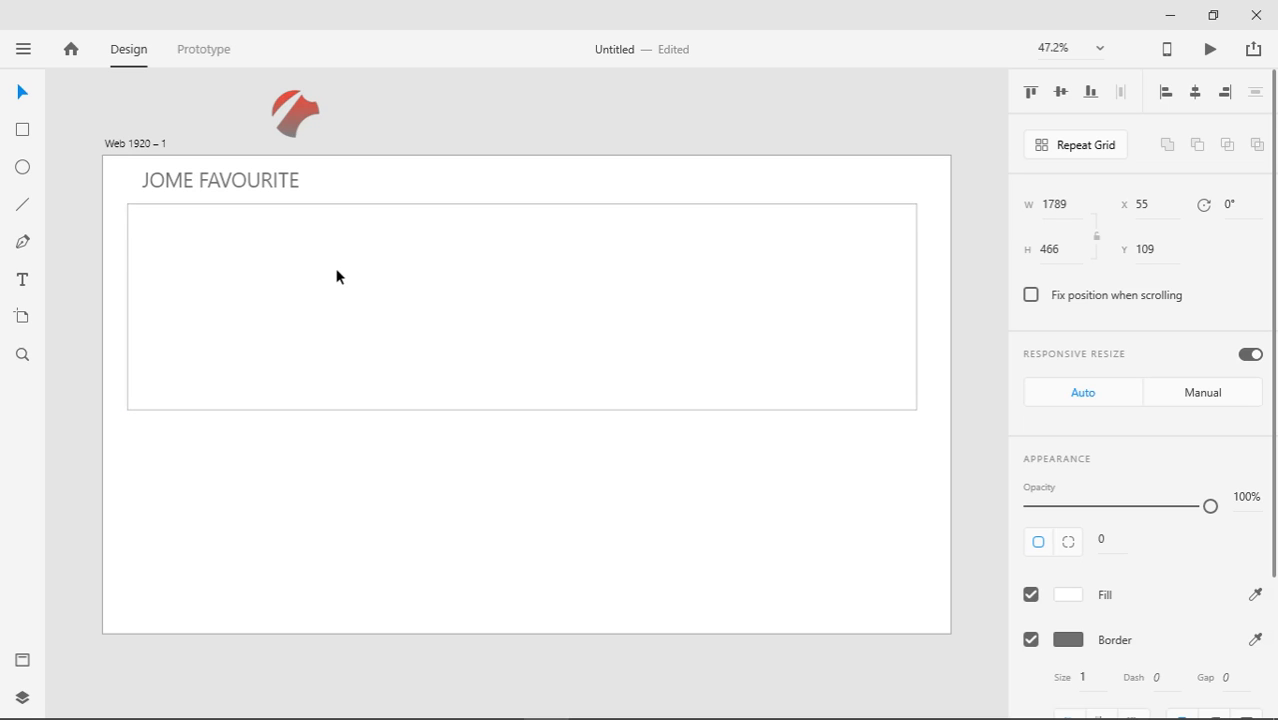
pyautogui.press('Down')
pyautogui.press('Down')
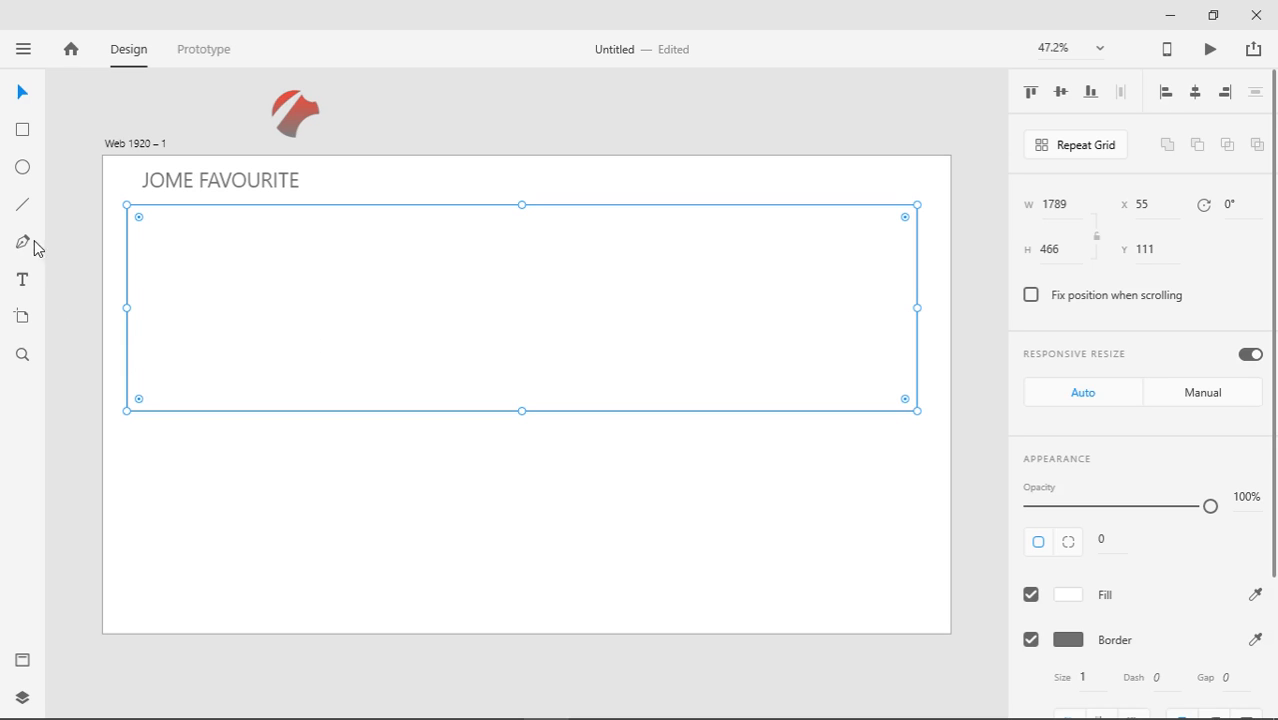
pyautogui.click(22, 279)
# Add a 'home' label, enlarge it to 43 pt and place it in the top row beside the heading
pyautogui.click(352, 490)
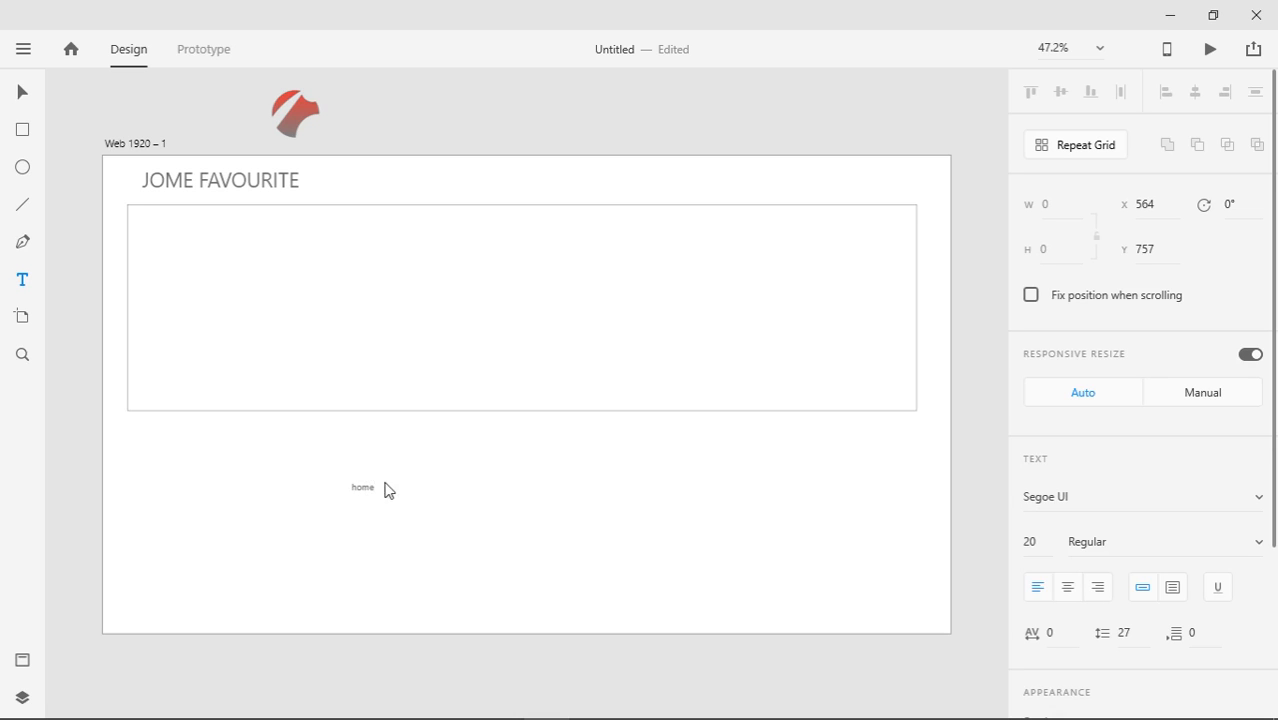
pyautogui.click(22, 92)
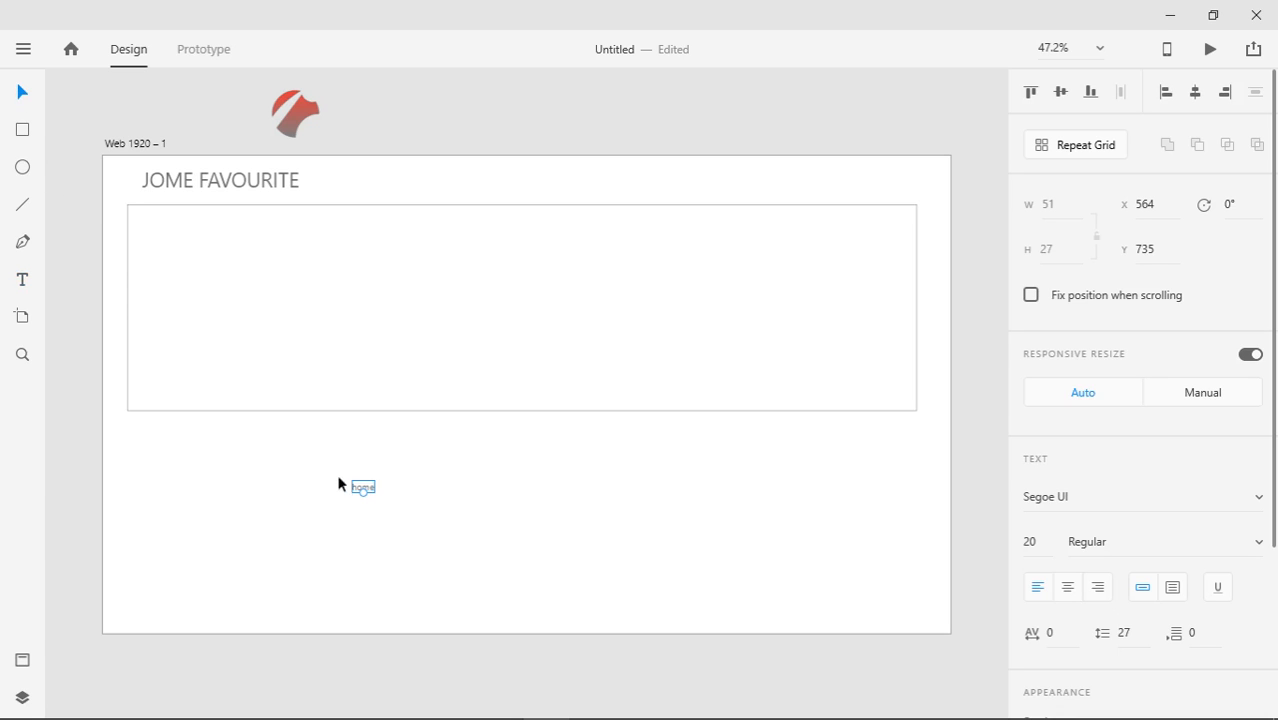
pyautogui.moveTo(362, 495); pyautogui.dragTo(613, 183)
pyautogui.moveTo(613, 183); pyautogui.dragTo(610, 183)
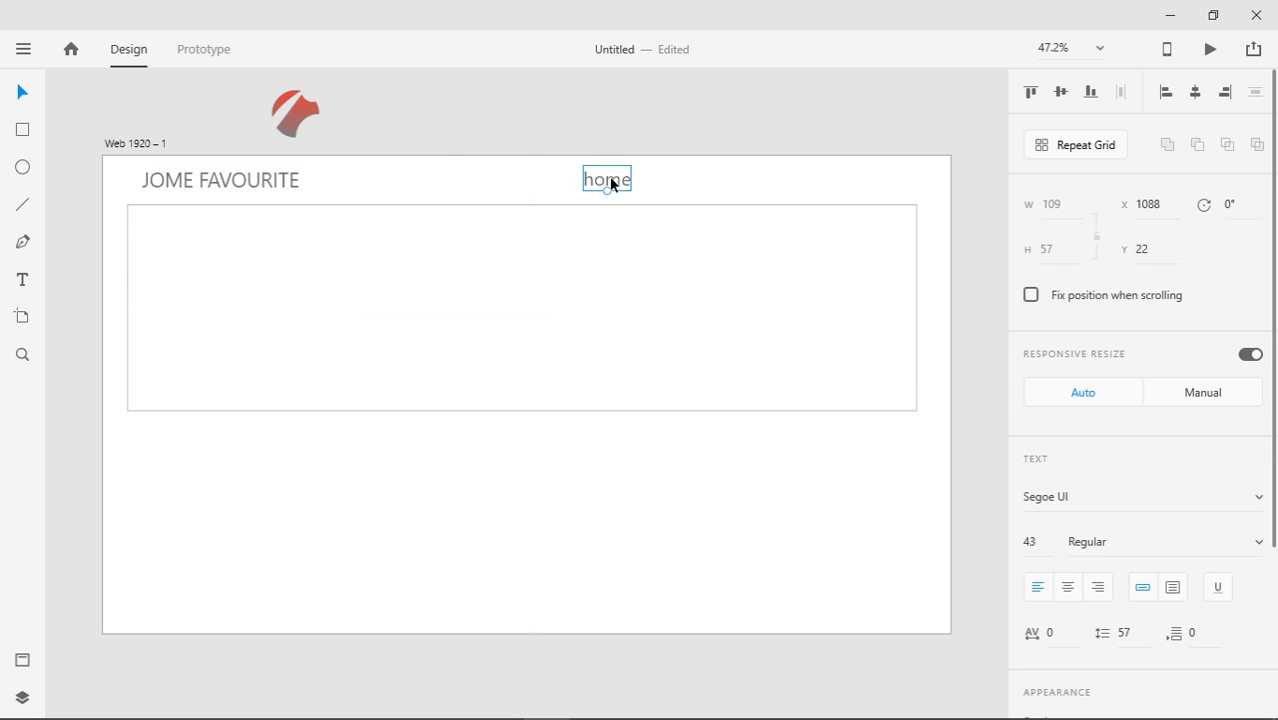
pyautogui.click(23, 661)
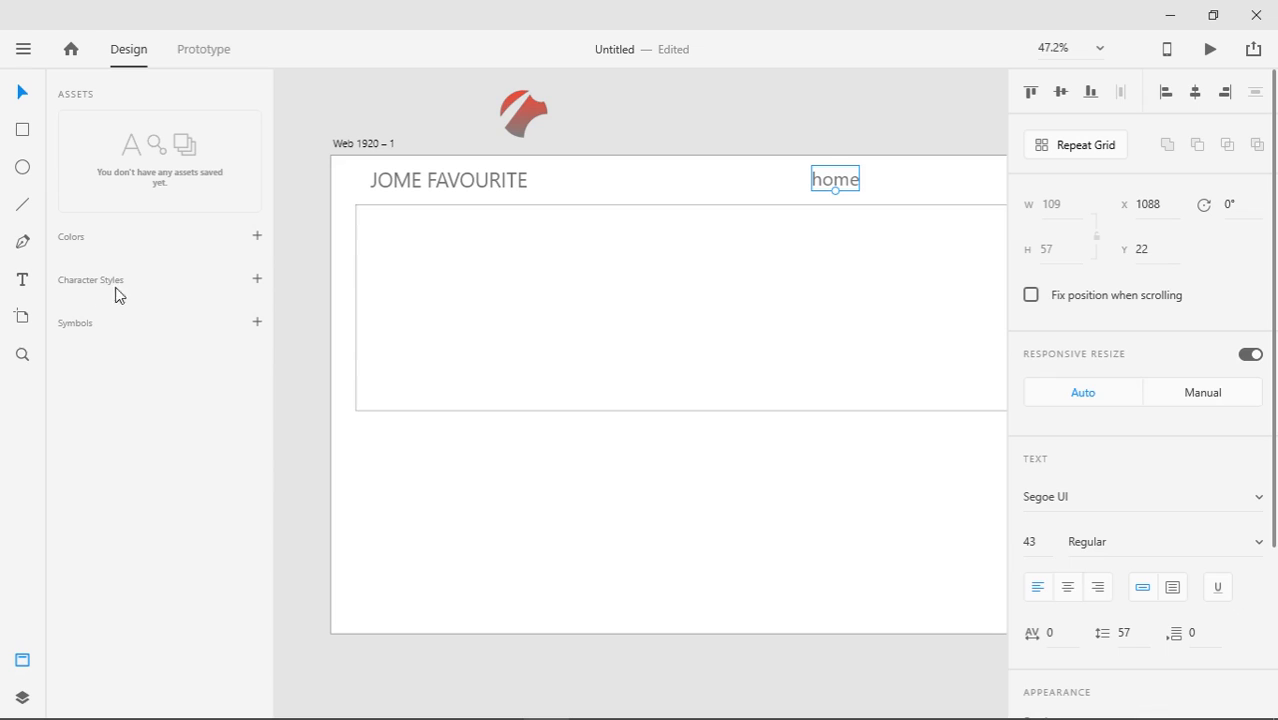
# Save the home text's Segoe UI 43 pt look as a character style
pyautogui.click(258, 281)
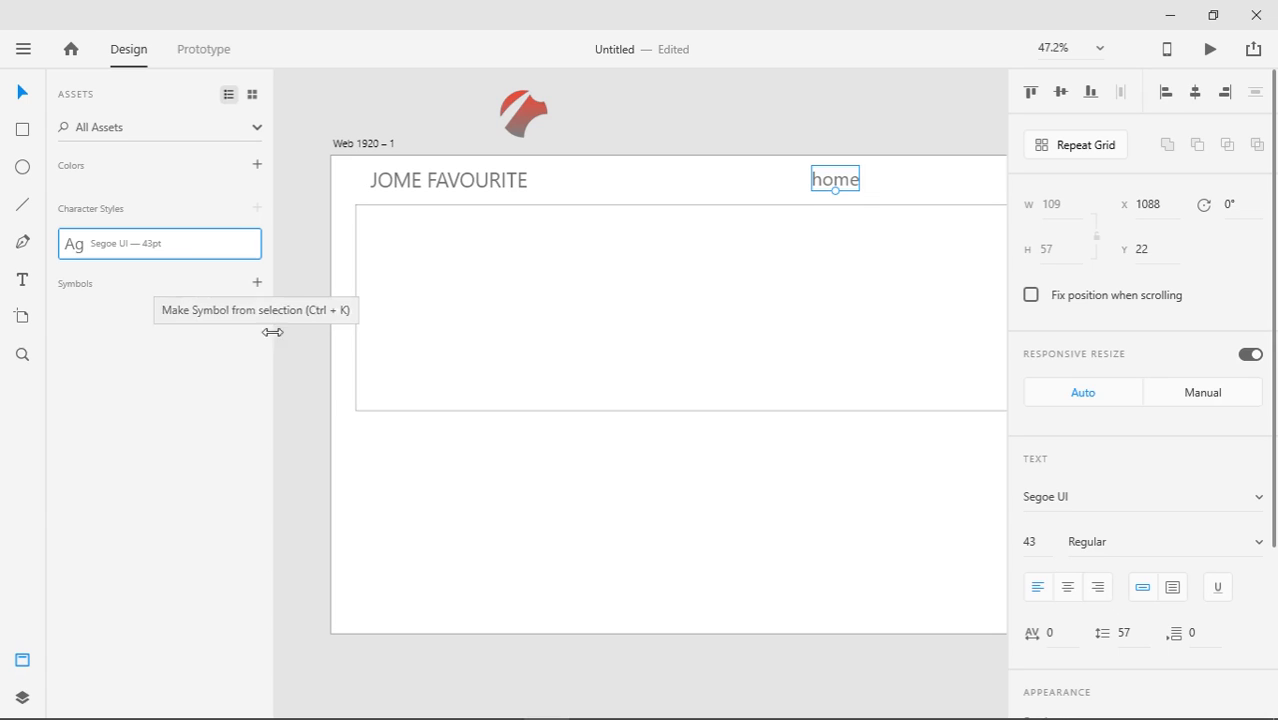
pyautogui.click(485, 521)
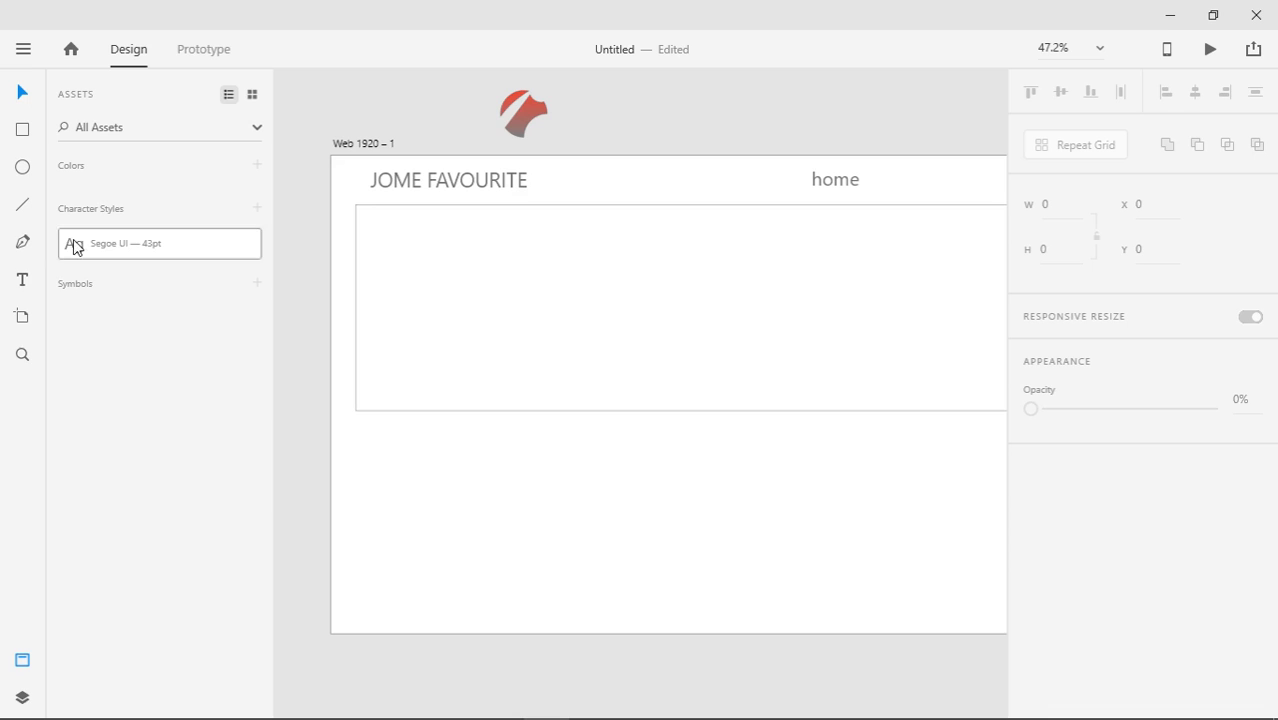
pyautogui.click(24, 282)
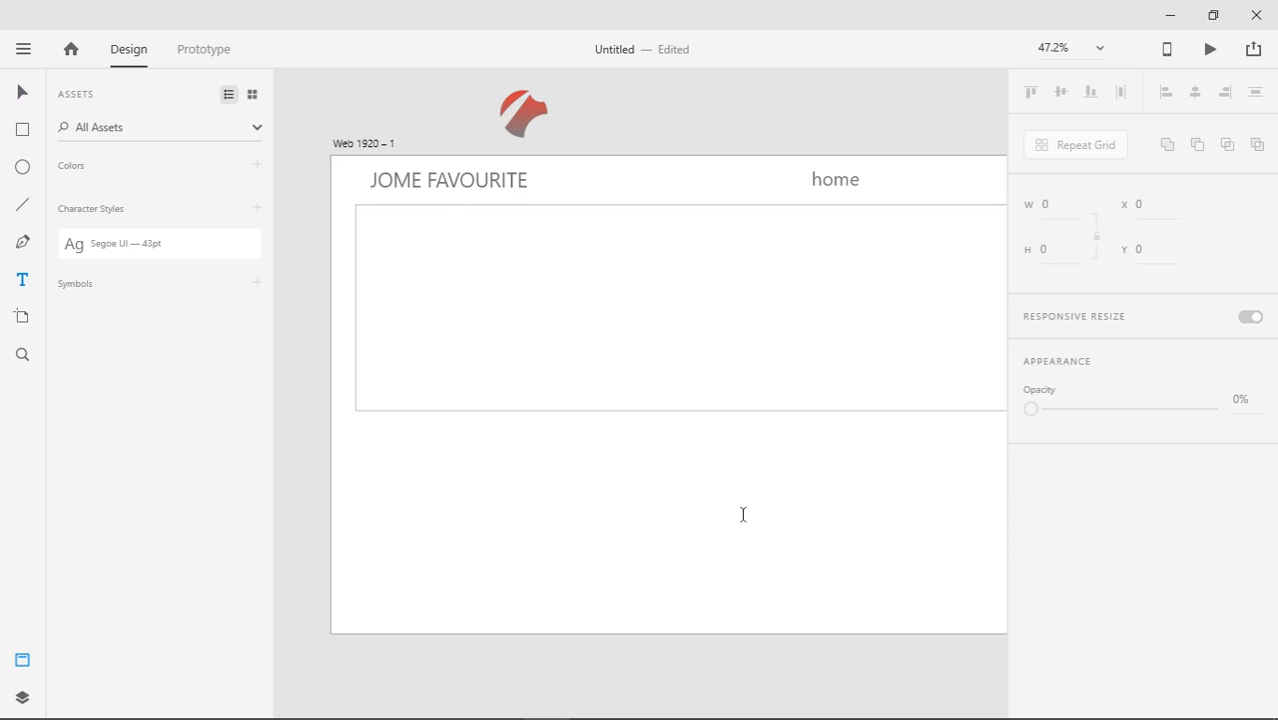
# Add a 'profile' label below the rectangle and apply the Segoe UI — 43pt style to it
pyautogui.click(674, 500)
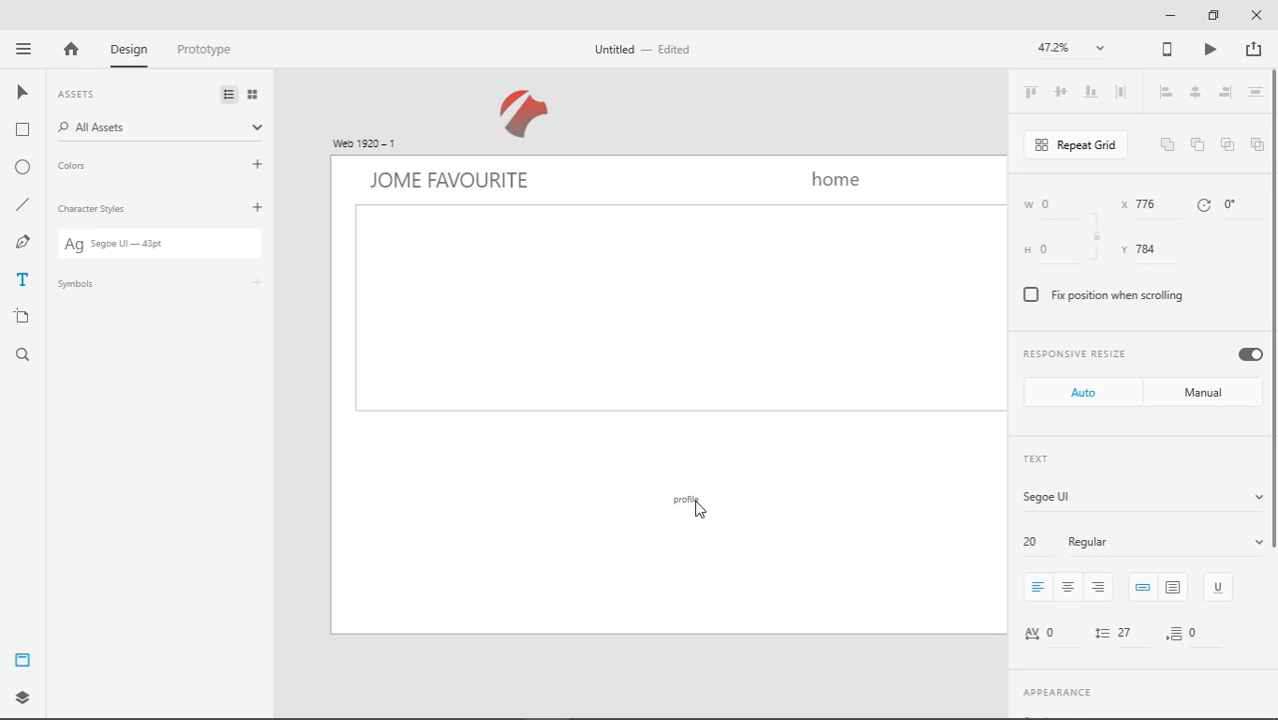
pyautogui.click(188, 256)
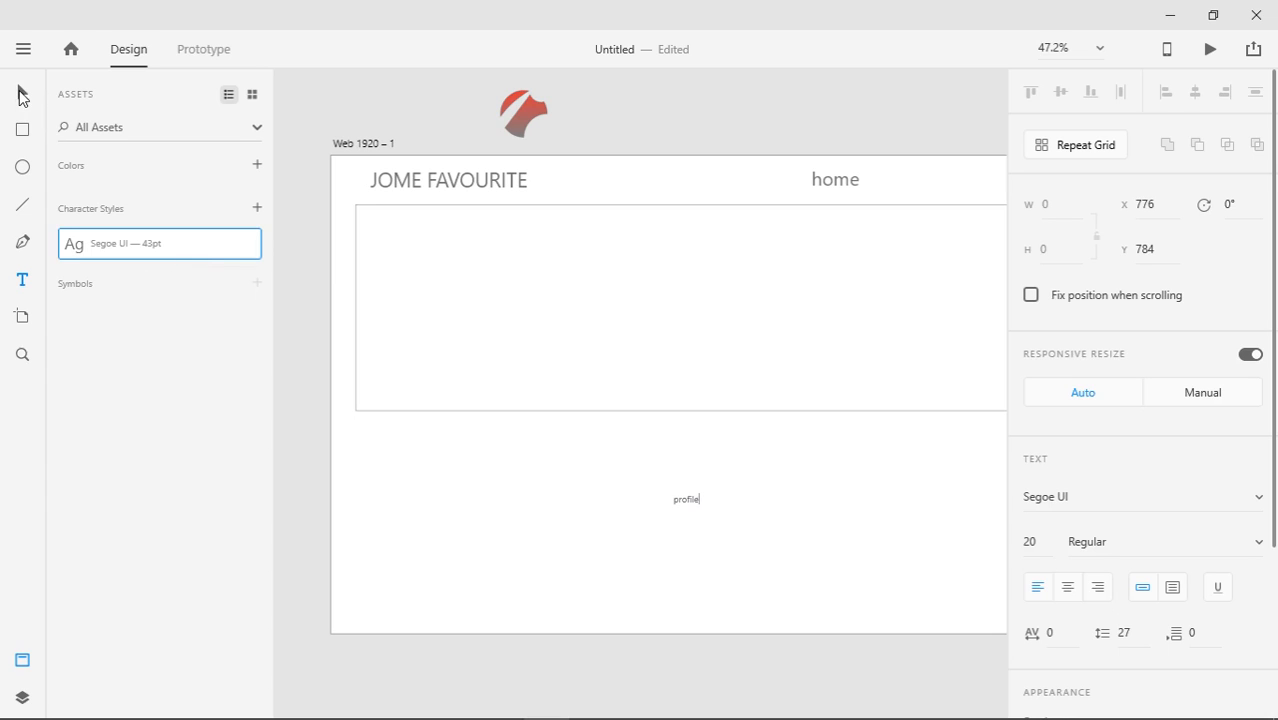
pyautogui.click(22, 95)
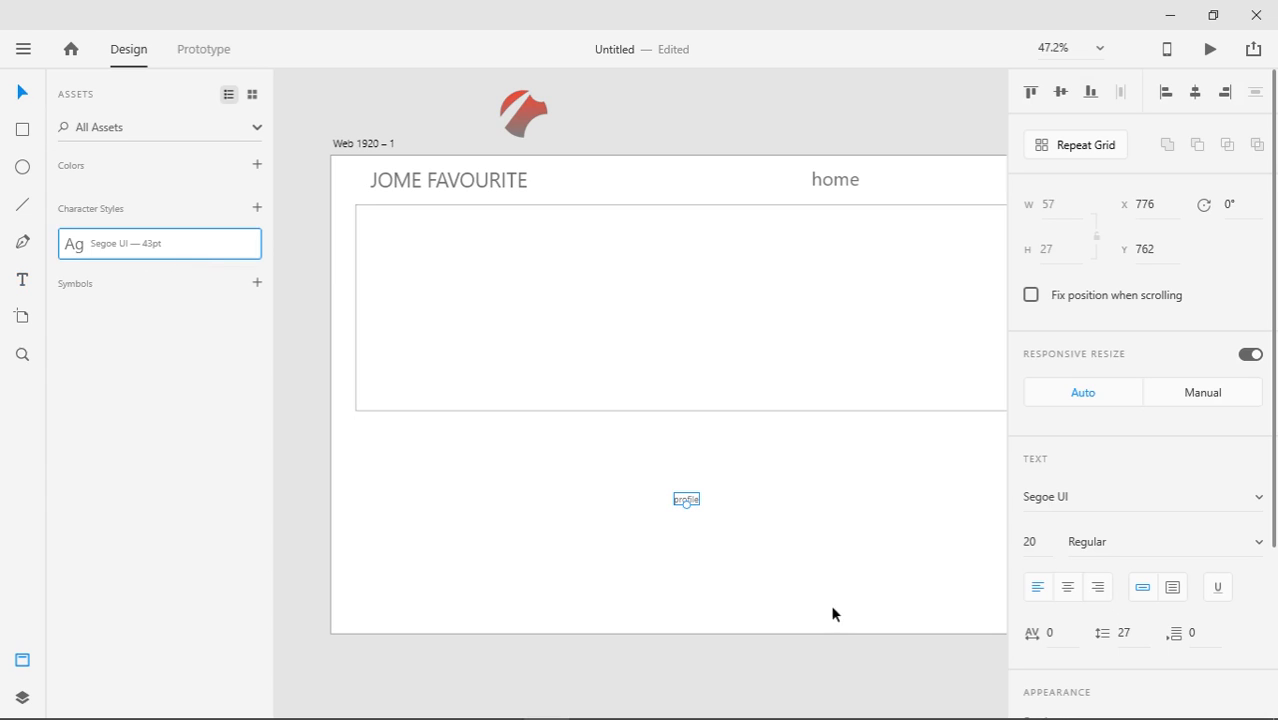
pyautogui.click(178, 254)
pyautogui.click(734, 554)
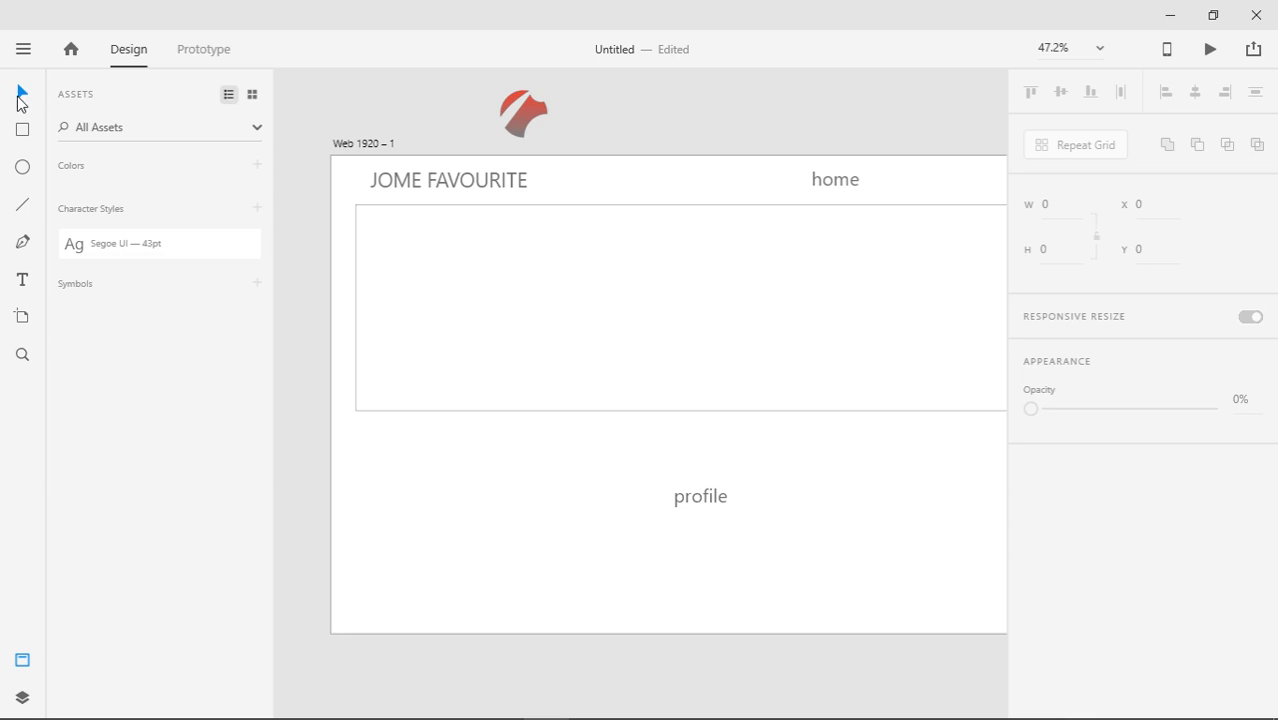
pyautogui.click(21, 662)
pyautogui.click(479, 508)
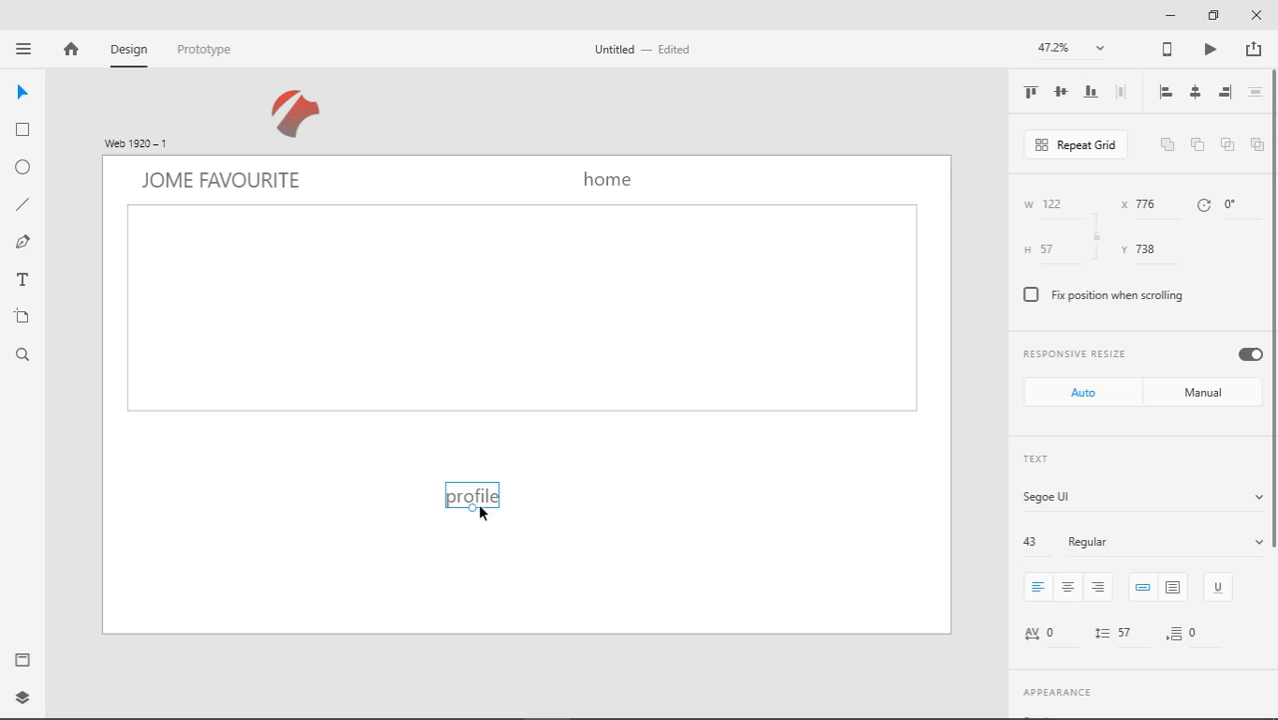
# Move profile into the top row and add copies retyped as 'contact' and 'about me'
pyautogui.moveTo(480, 503); pyautogui.dragTo(778, 188)
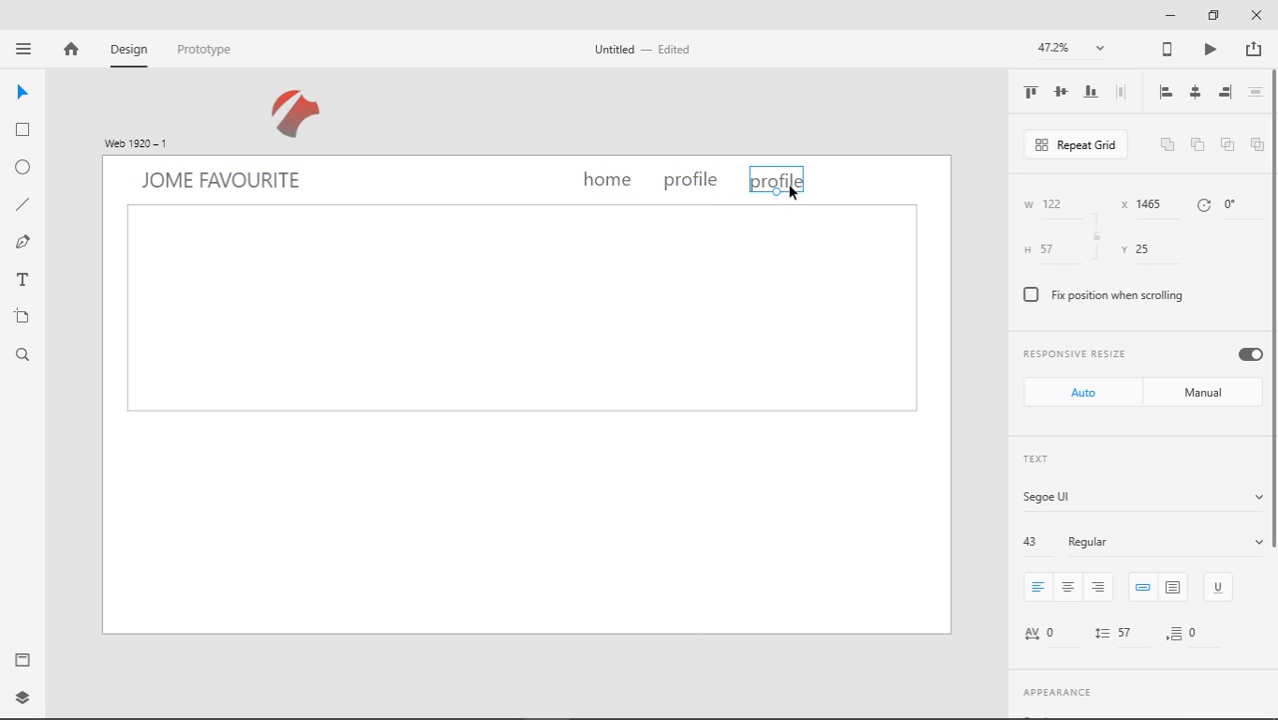
pyautogui.doubleClick(791, 185)
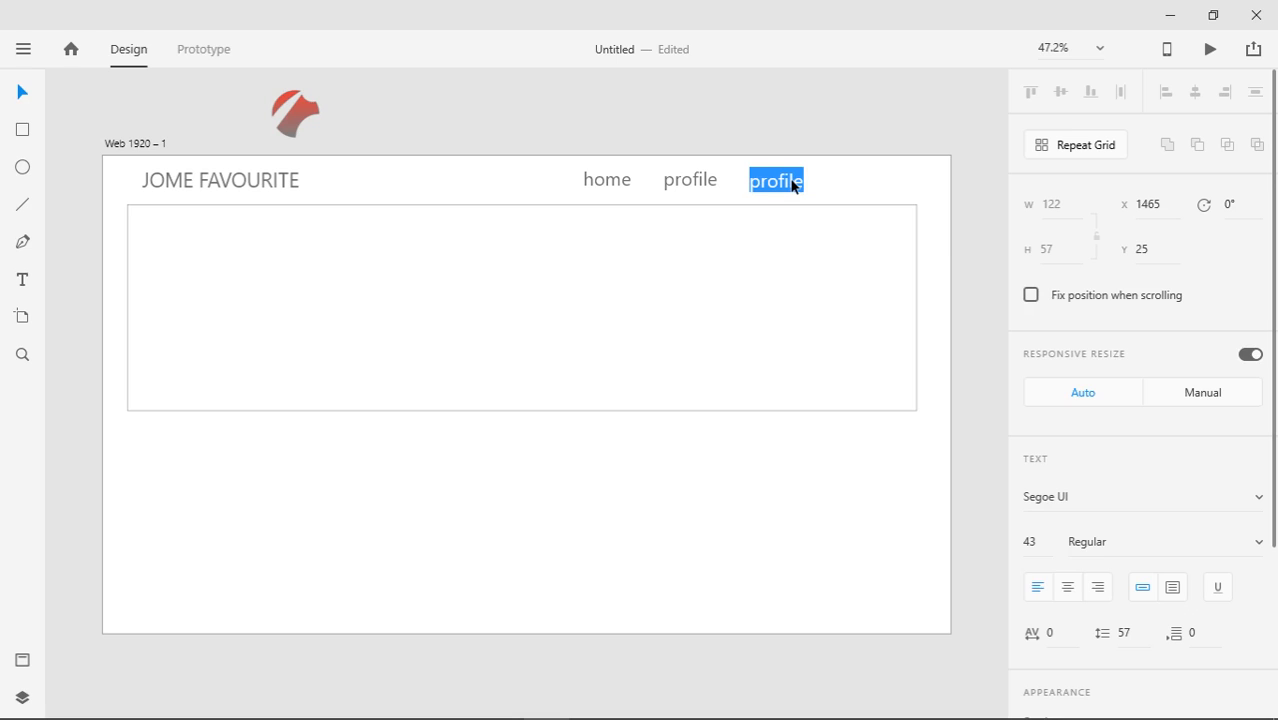
pyautogui.write('contact')
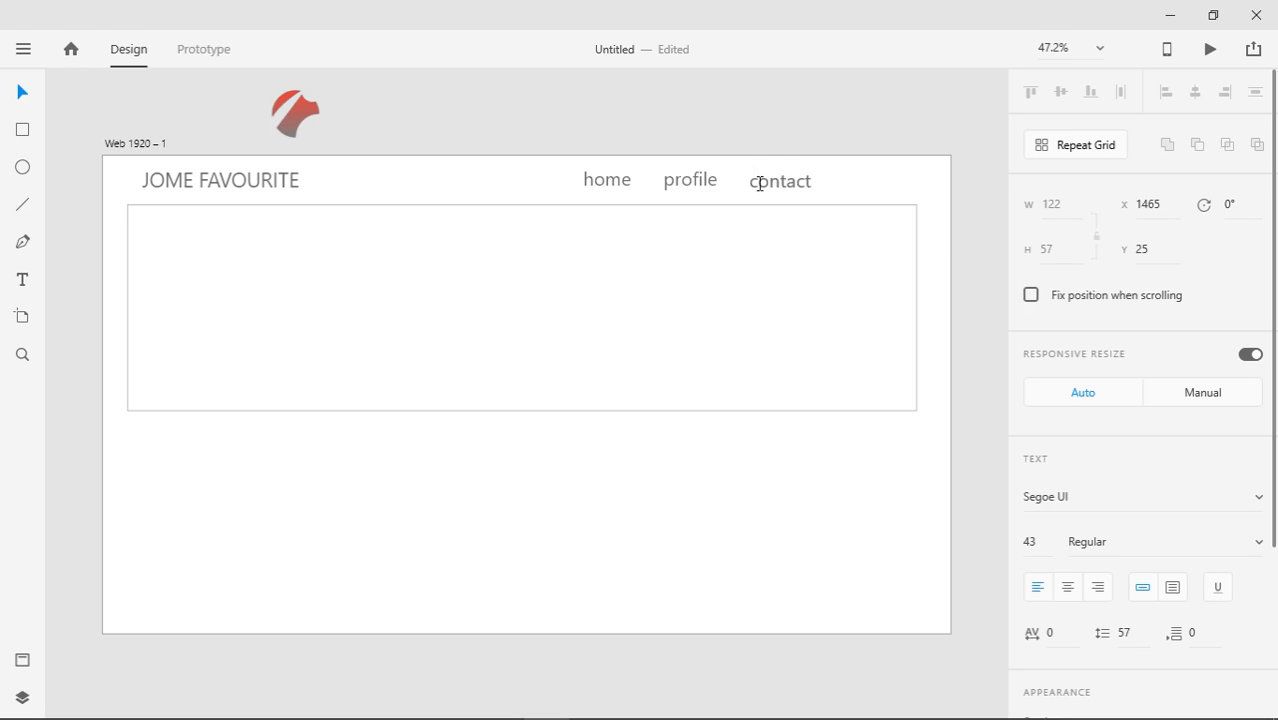
pyautogui.press('Escape')
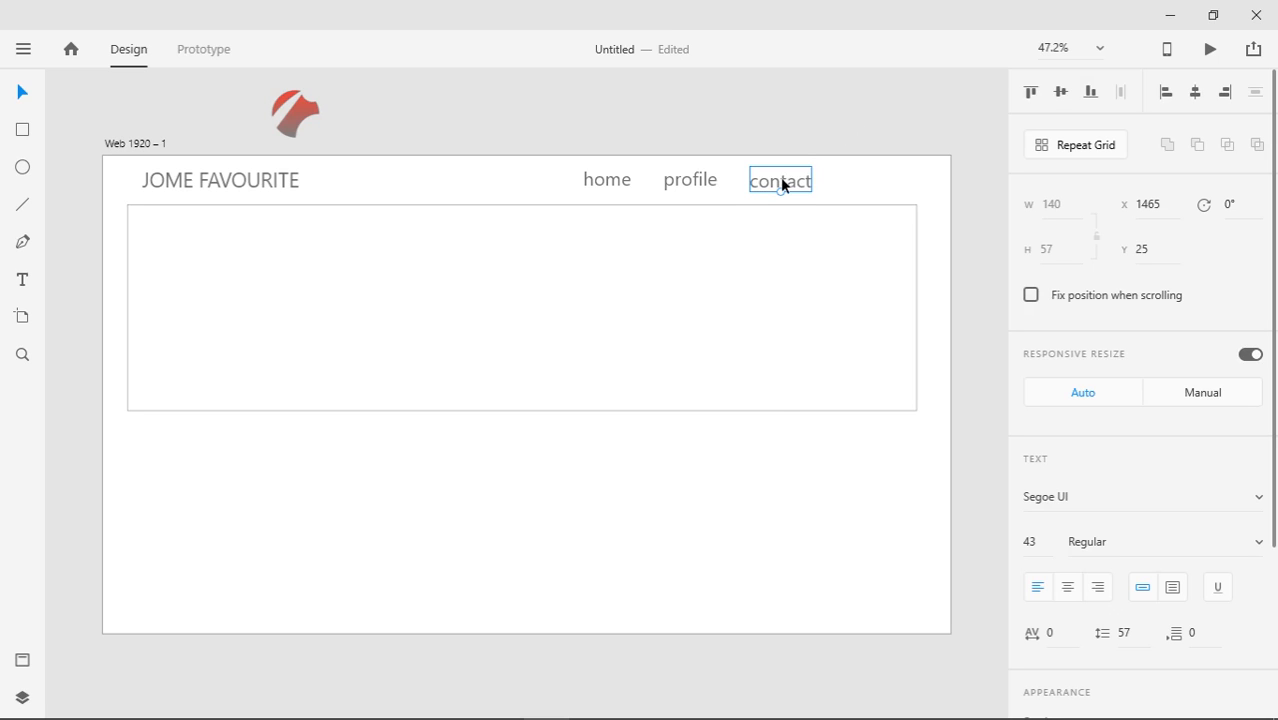
pyautogui.keyDown('alt'); pyautogui.moveTo(783, 185); pyautogui.dragTo(868, 183); pyautogui.keyUp('alt')
pyautogui.doubleClick(868, 183)
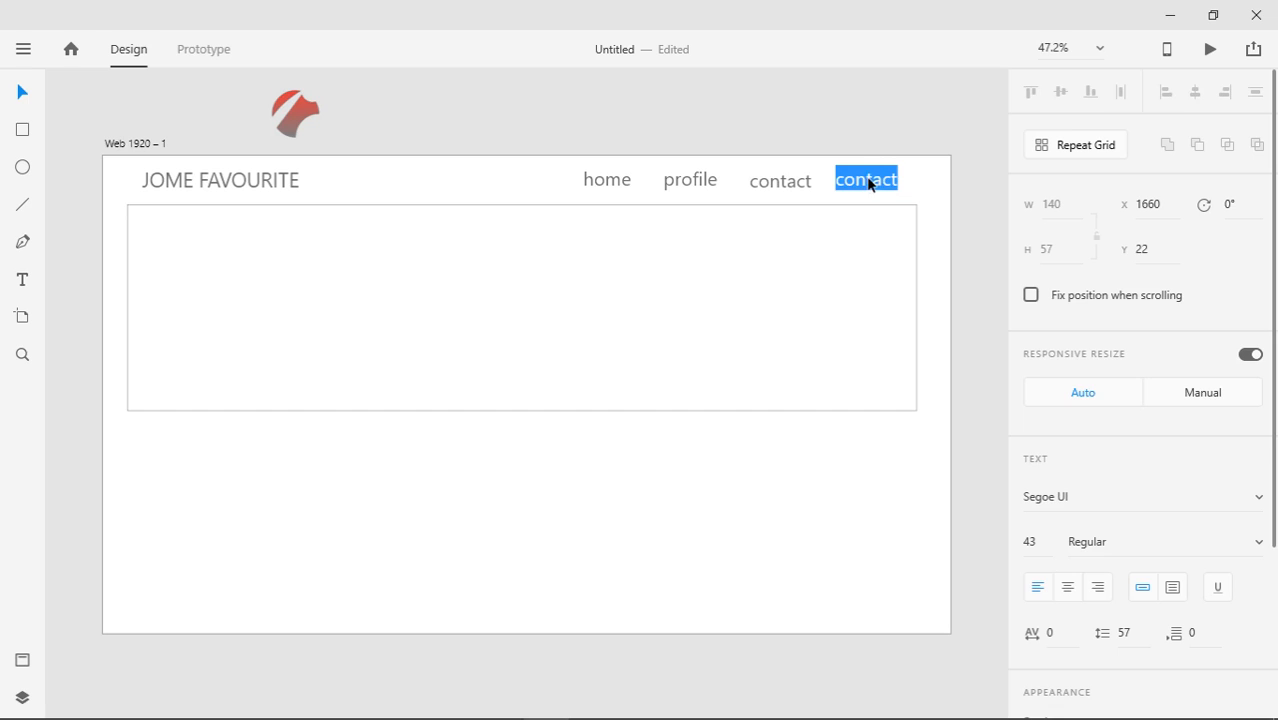
pyautogui.write('about me')
# Shift the JOME FAVOURITE heading slightly to the right
pyautogui.press('Escape')
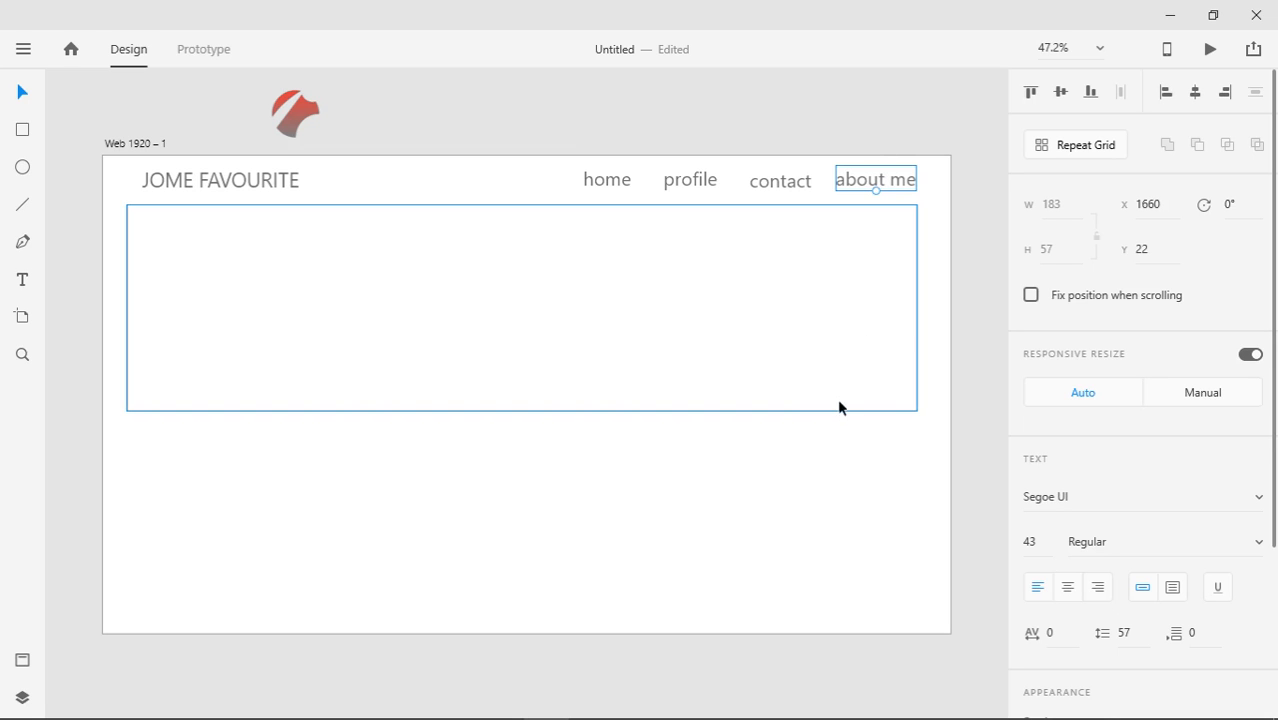
pyautogui.click(291, 180)
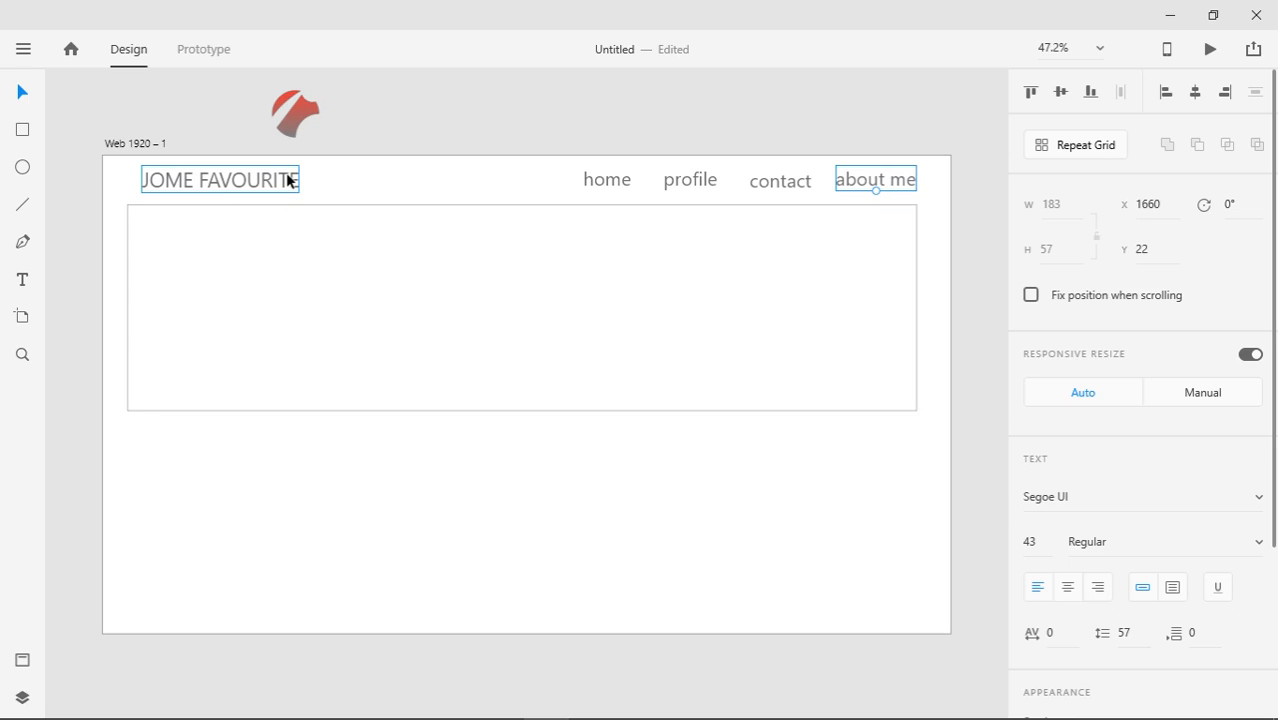
pyautogui.moveTo(291, 180); pyautogui.dragTo(288, 180)
pyautogui.press('Right')
pyautogui.press('Right')
pyautogui.press('Right')
pyautogui.press('Right')
pyautogui.press('Right')
pyautogui.press('Right')
pyautogui.press('Right')
pyautogui.press('Right')
pyautogui.press('Right')
pyautogui.press('Right')
pyautogui.press('Right')
pyautogui.press('Right')
pyautogui.press('Right')
pyautogui.press('Right')
pyautogui.press('Right')
pyautogui.press('Right')
pyautogui.press('Right')
pyautogui.press('Right')
pyautogui.press('Right')
pyautogui.press('Right')
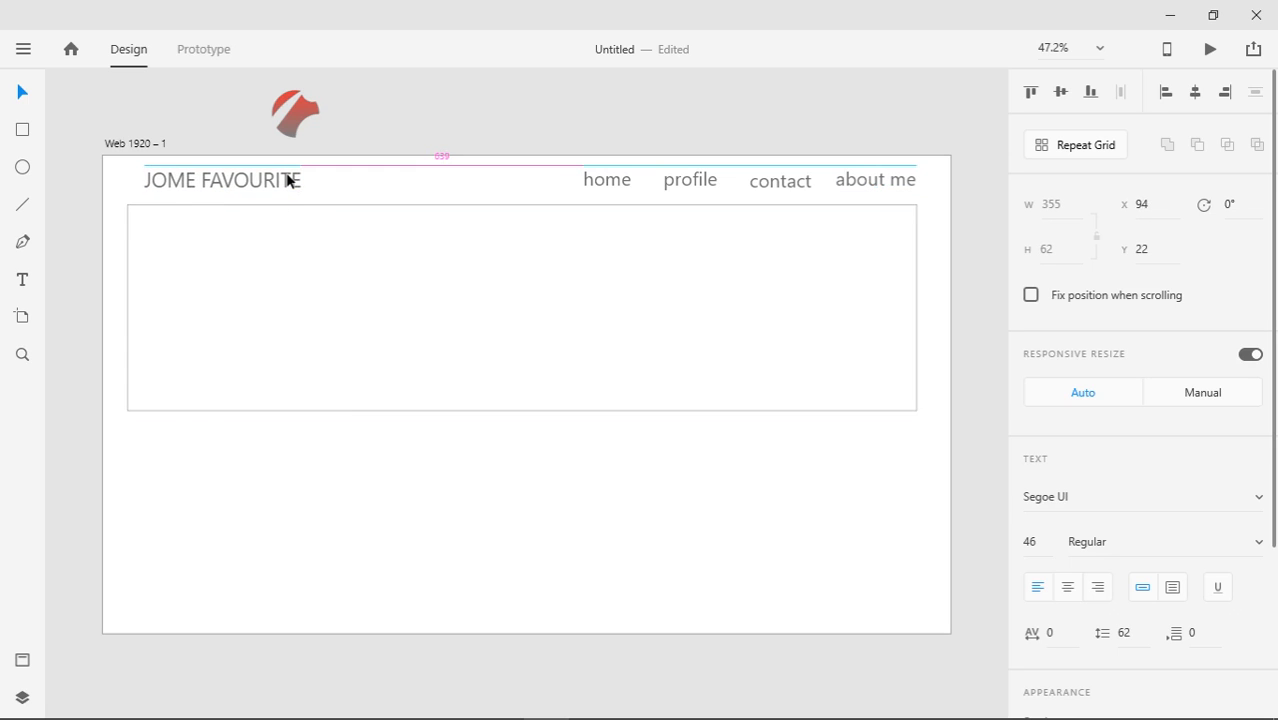
# Shrink the logo to about 69 px, bring it to front, and place it left of the heading
pyautogui.click(318, 126)
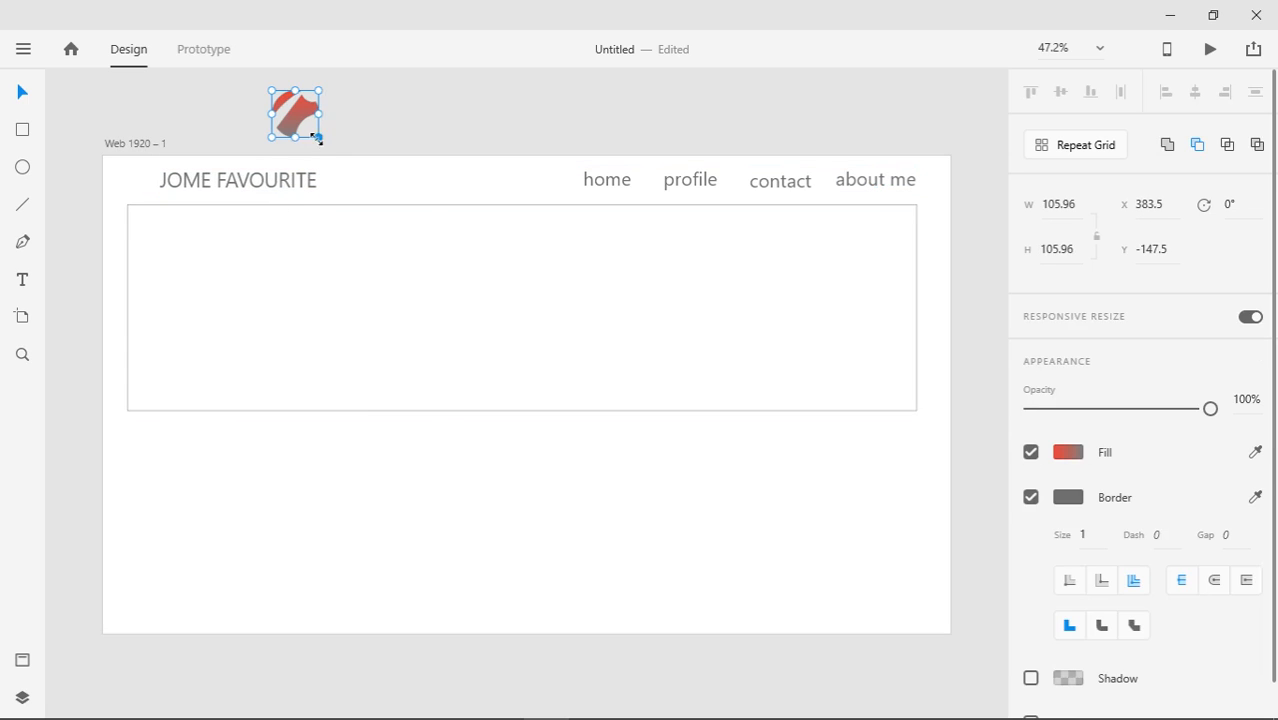
pyautogui.moveTo(320, 128); pyautogui.dragTo(150, 172)
pyautogui.click(243, 131)
pyautogui.click(149, 172)
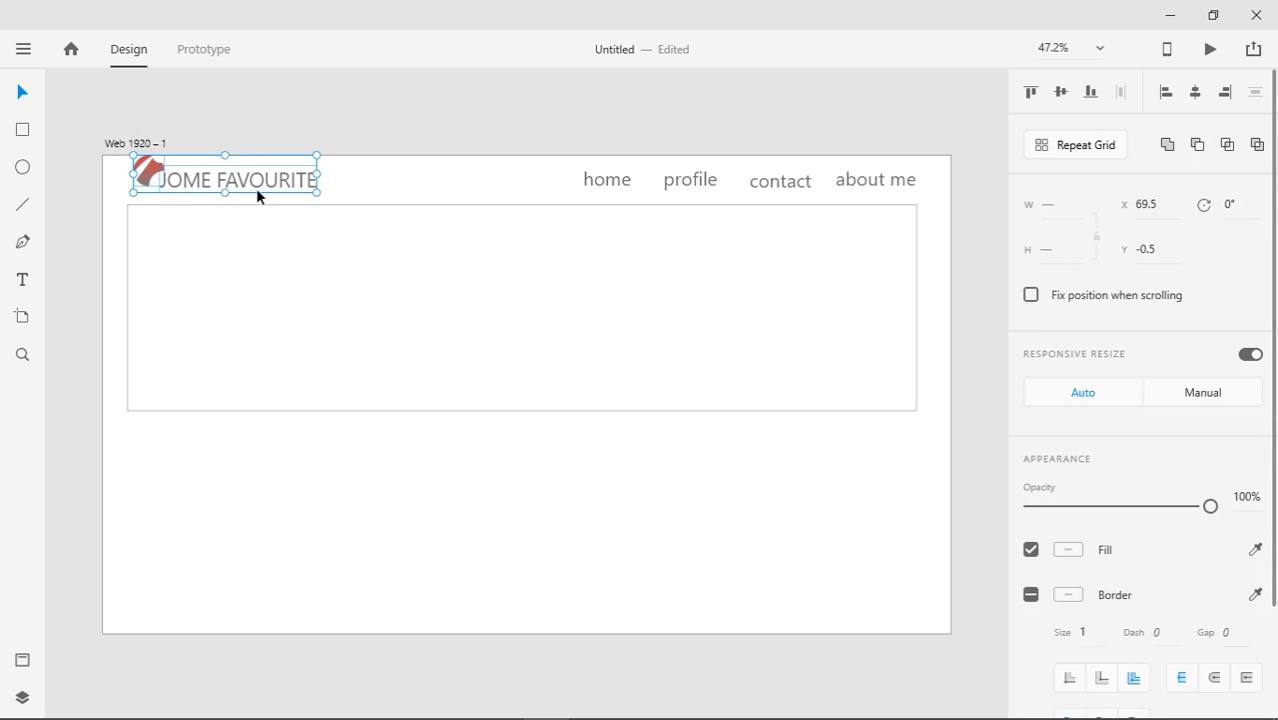
pyautogui.click(228, 176)
pyautogui.click(143, 169)
pyautogui.hotkey('ctrl', 'shift', ']')
pyautogui.moveTo(150, 176); pyautogui.dragTo(151, 175)
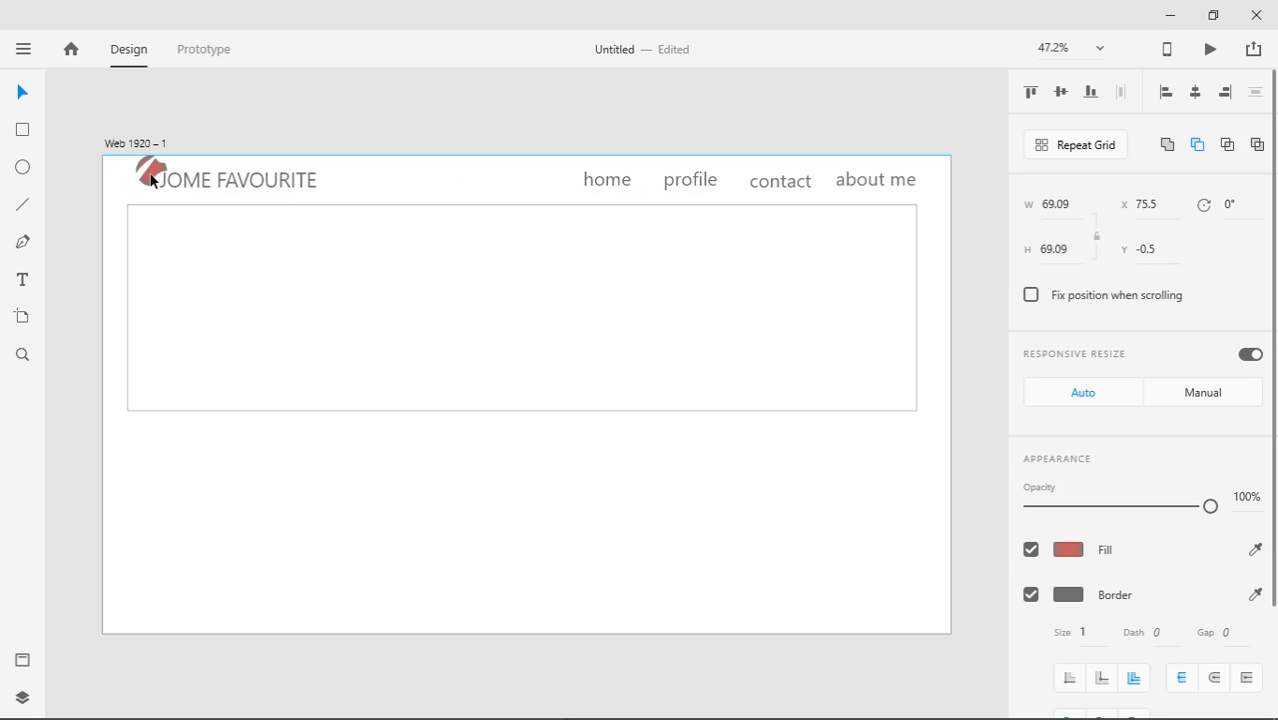
# Nudge the JOME FAVOURITE title right again, from X 129 to 133
pyautogui.click(171, 132)
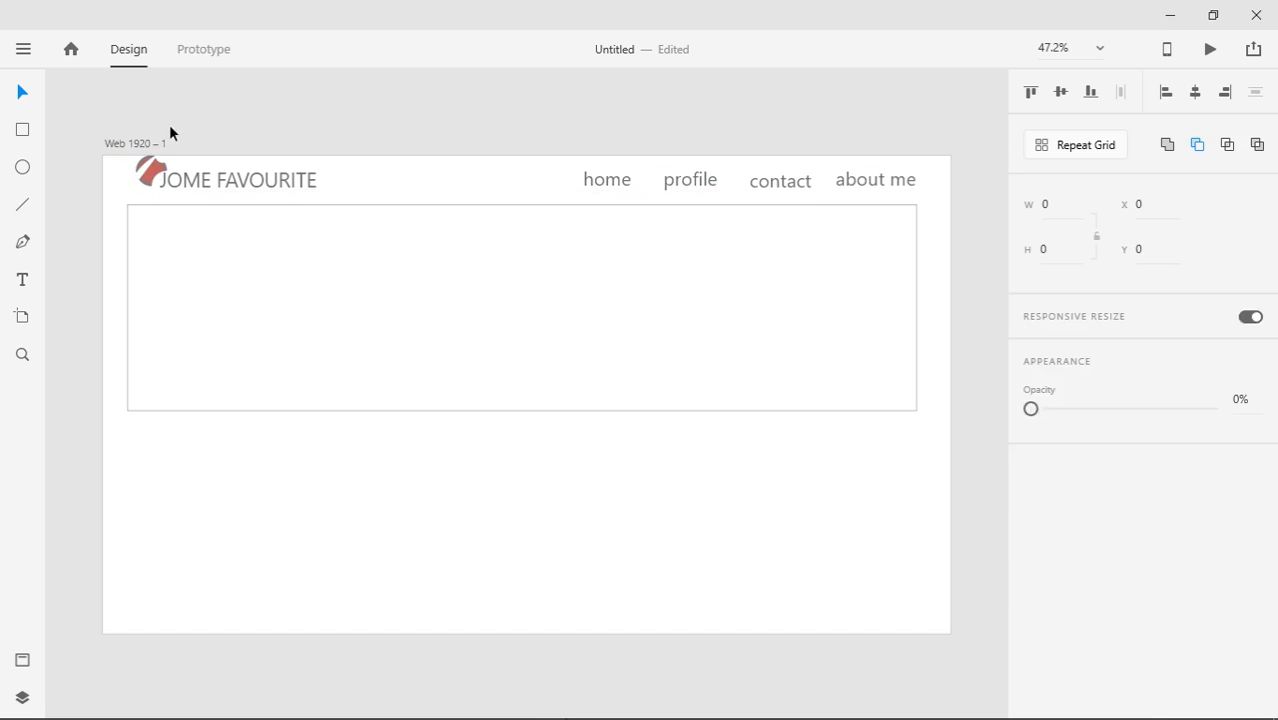
pyautogui.click(198, 192)
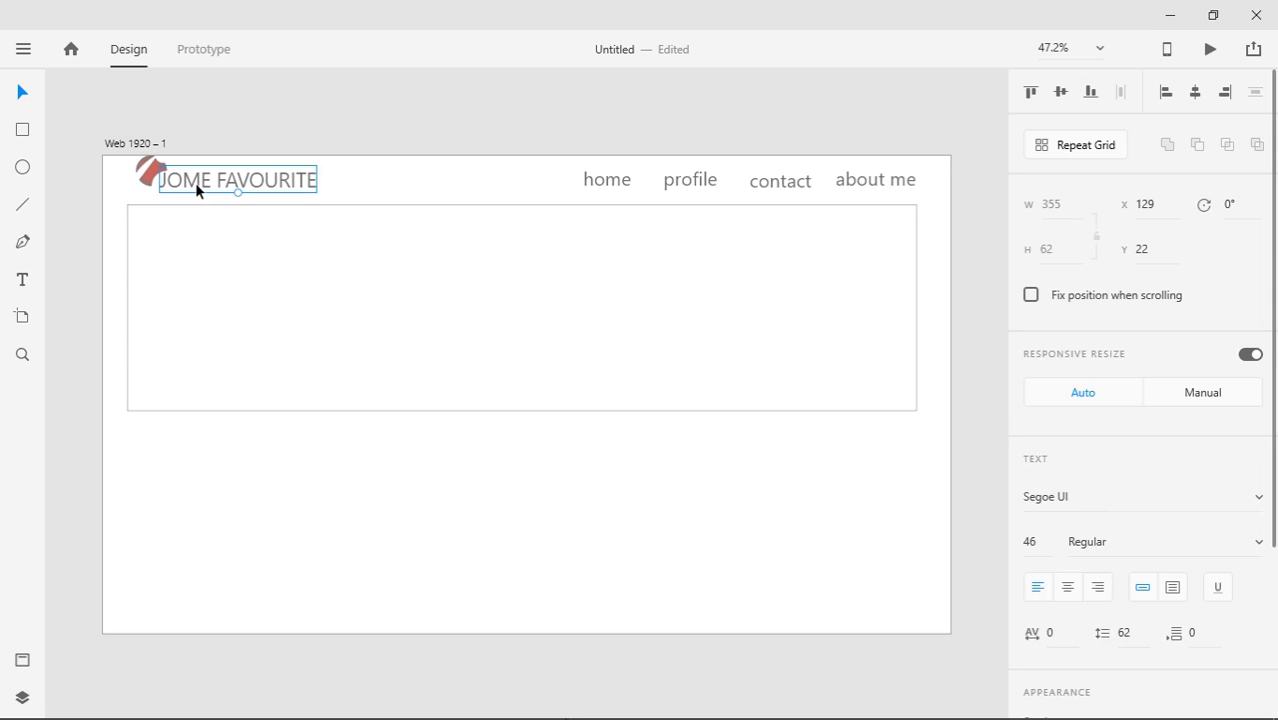
pyautogui.moveTo(197, 185); pyautogui.dragTo(198, 186)
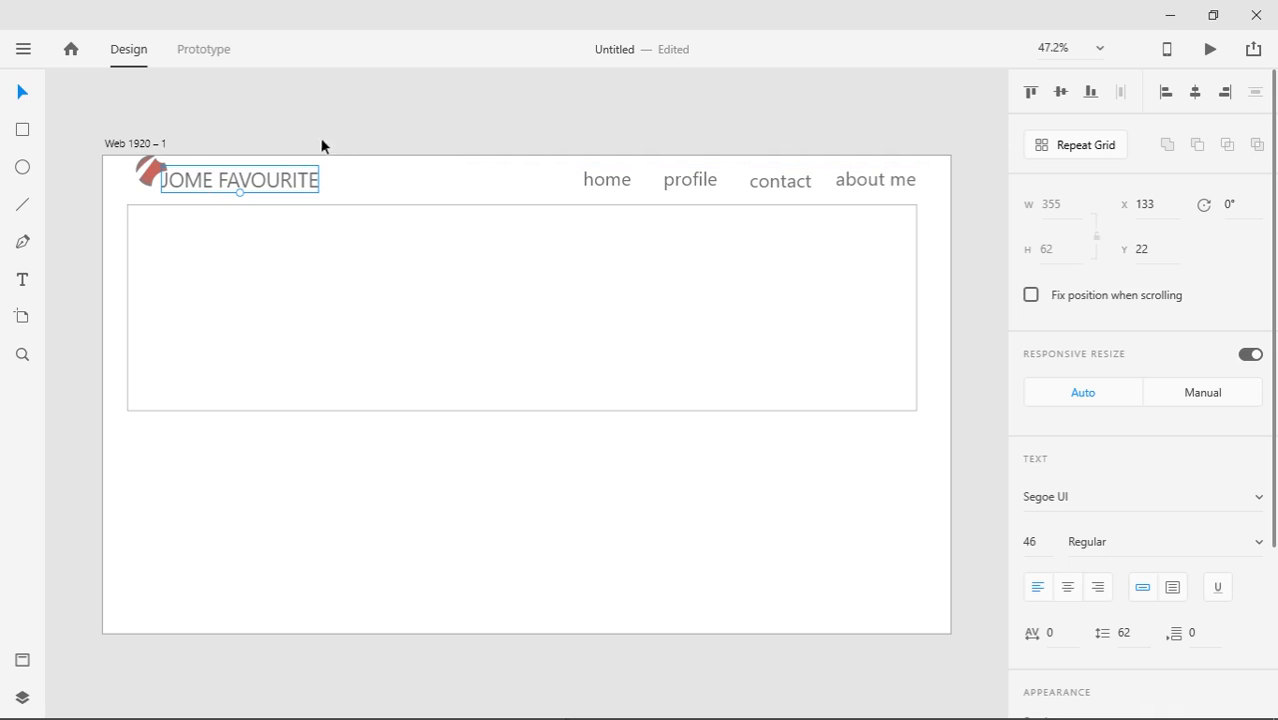
pyautogui.click(244, 103)
# Set the home, profile, contact and about me links to the Montserrat font
pyautogui.click(605, 180)
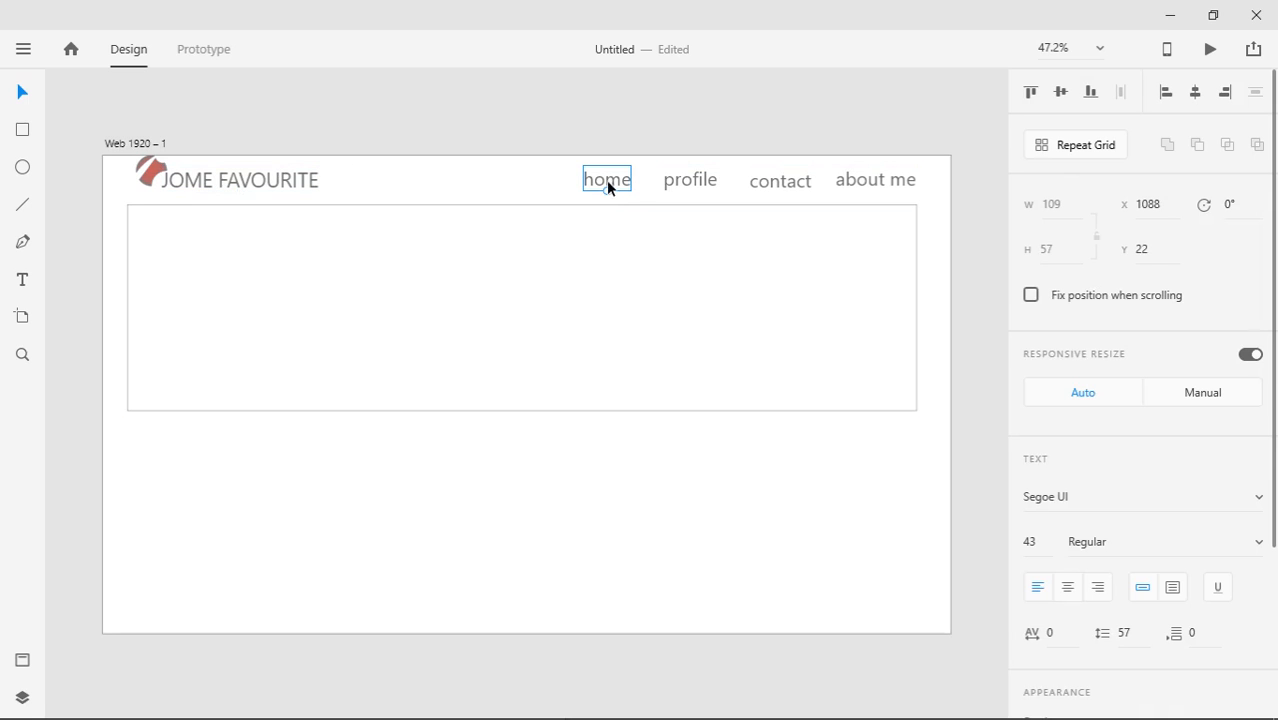
pyautogui.keyDown('shift'); pyautogui.click(681, 181); pyautogui.keyUp('shift')
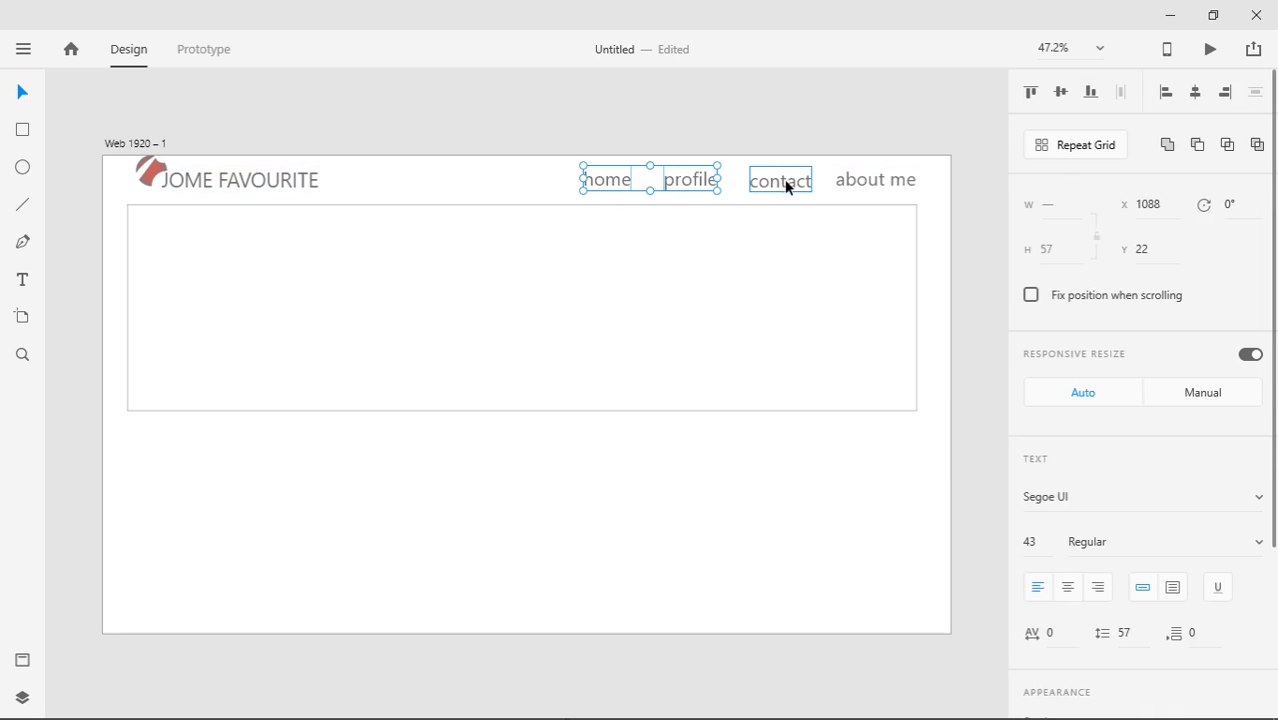
pyautogui.keyDown('shift'); pyautogui.click(785, 182); pyautogui.keyUp('shift')
pyautogui.keyDown('shift'); pyautogui.click(855, 190); pyautogui.keyUp('shift')
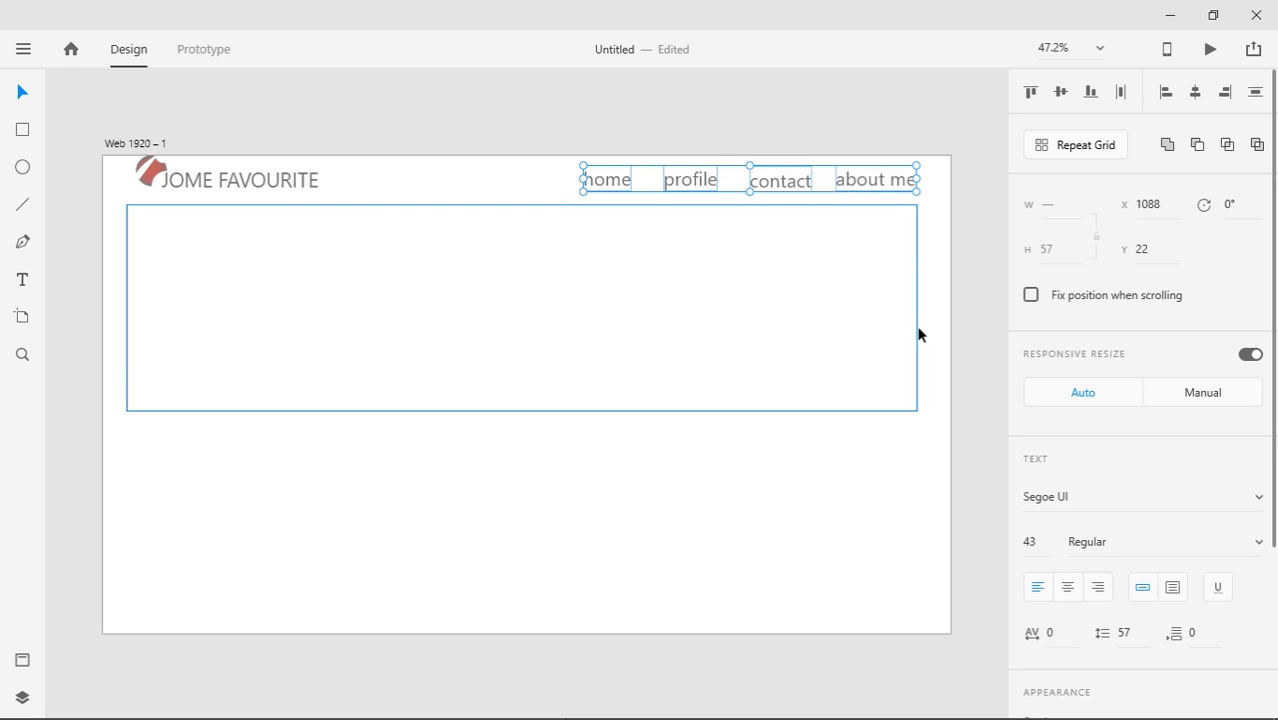
pyautogui.click(1259, 498)
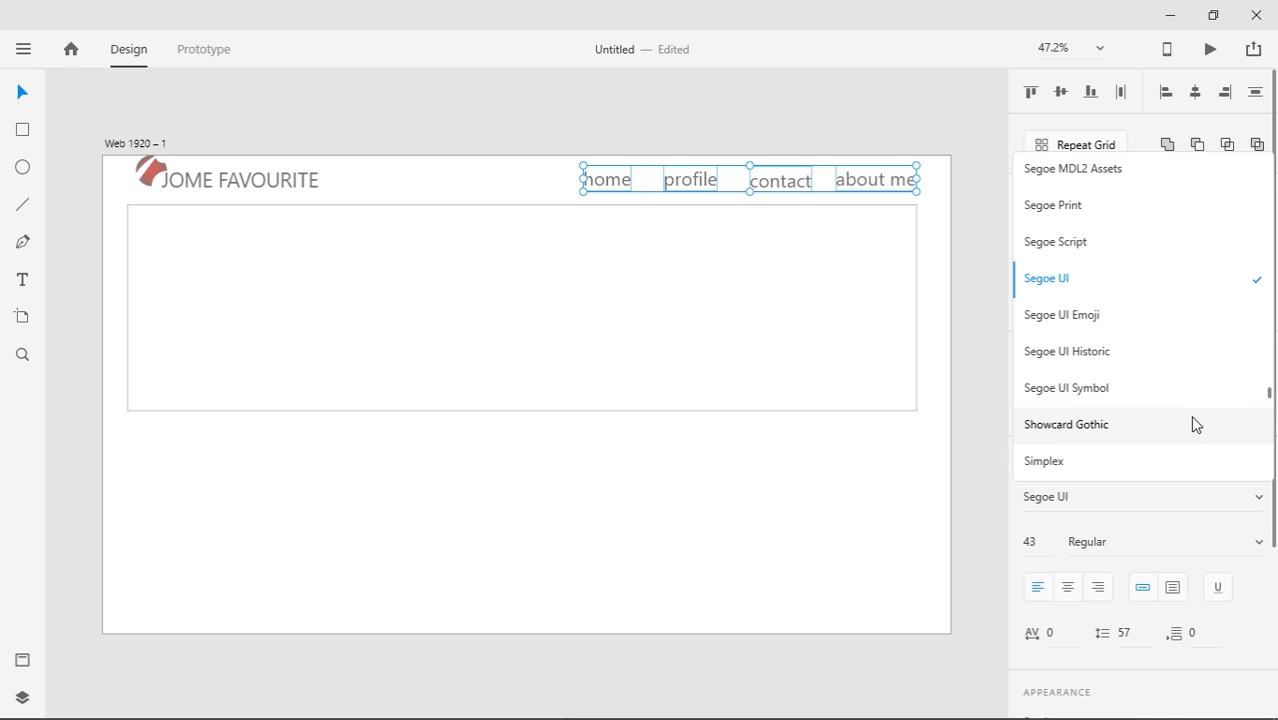
pyautogui.write('mon')
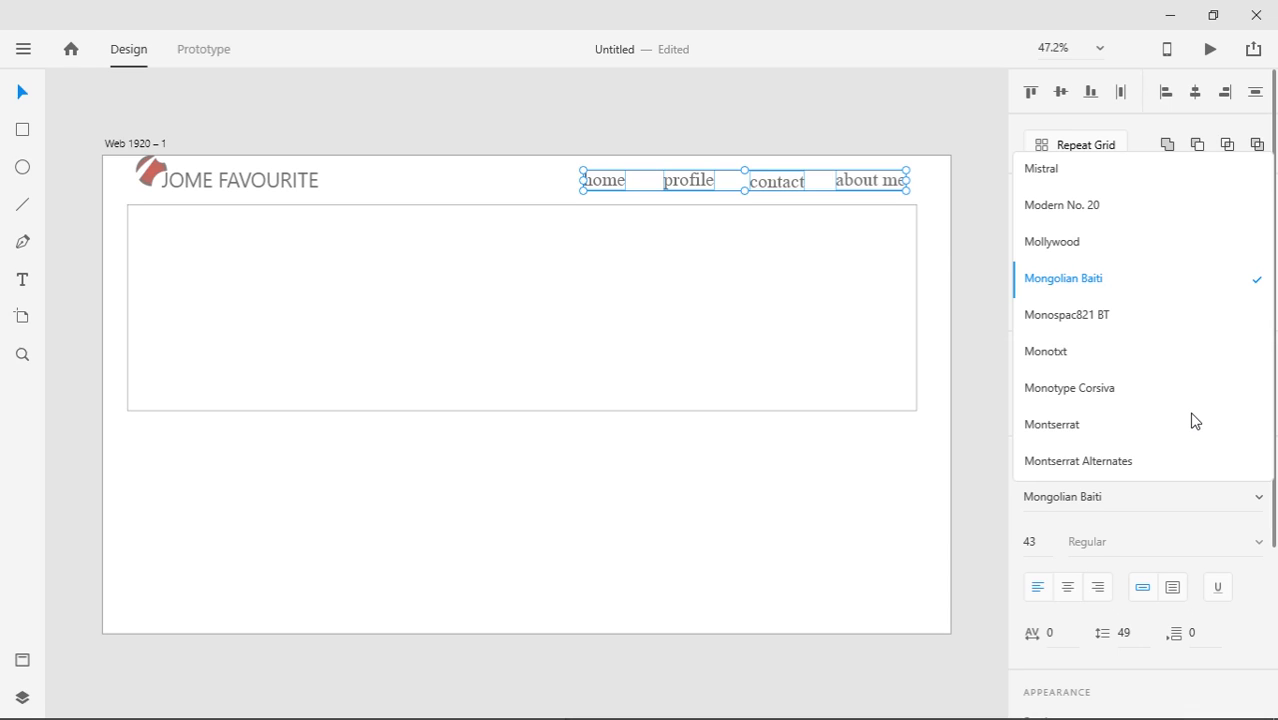
pyautogui.write('t')
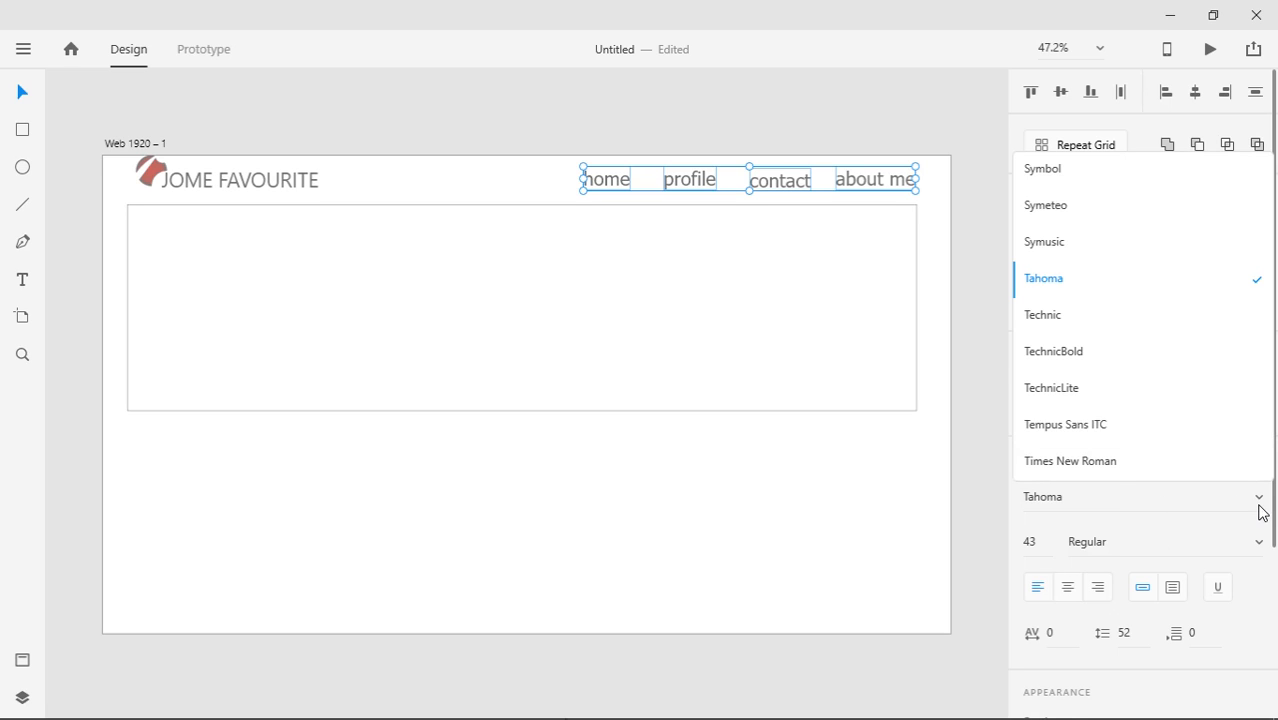
pyautogui.write('m')
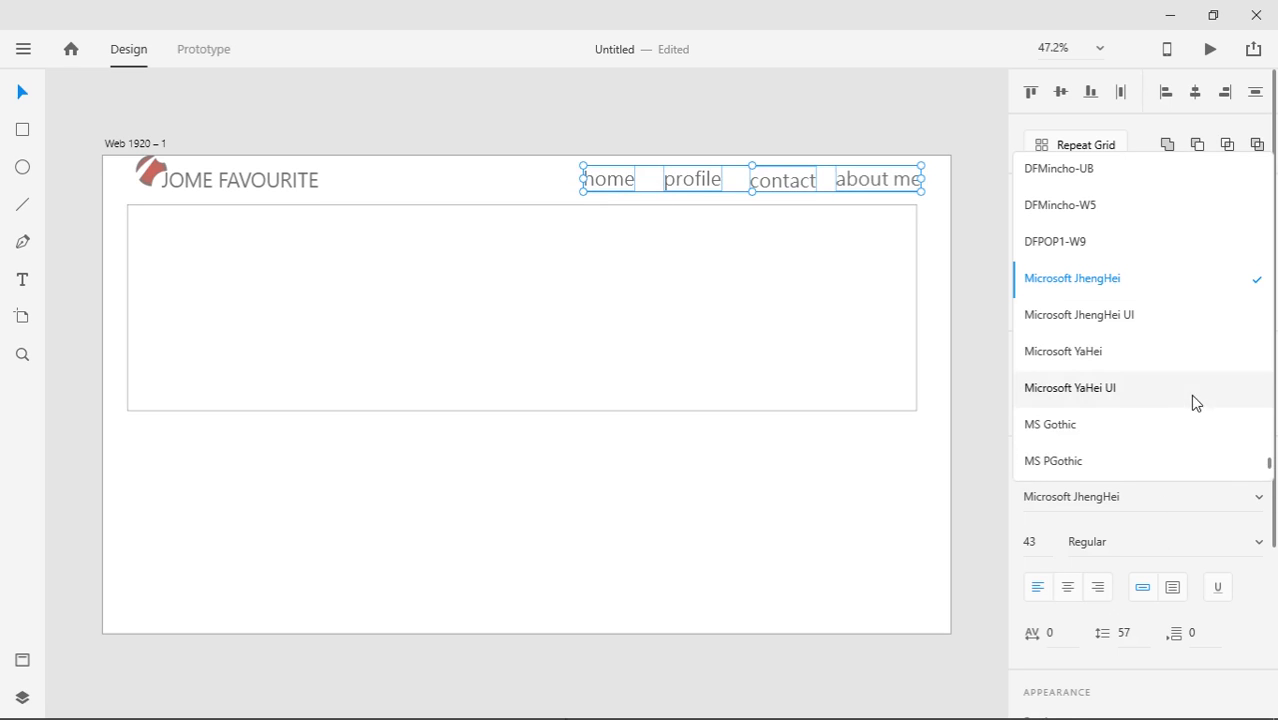
pyautogui.write('o')
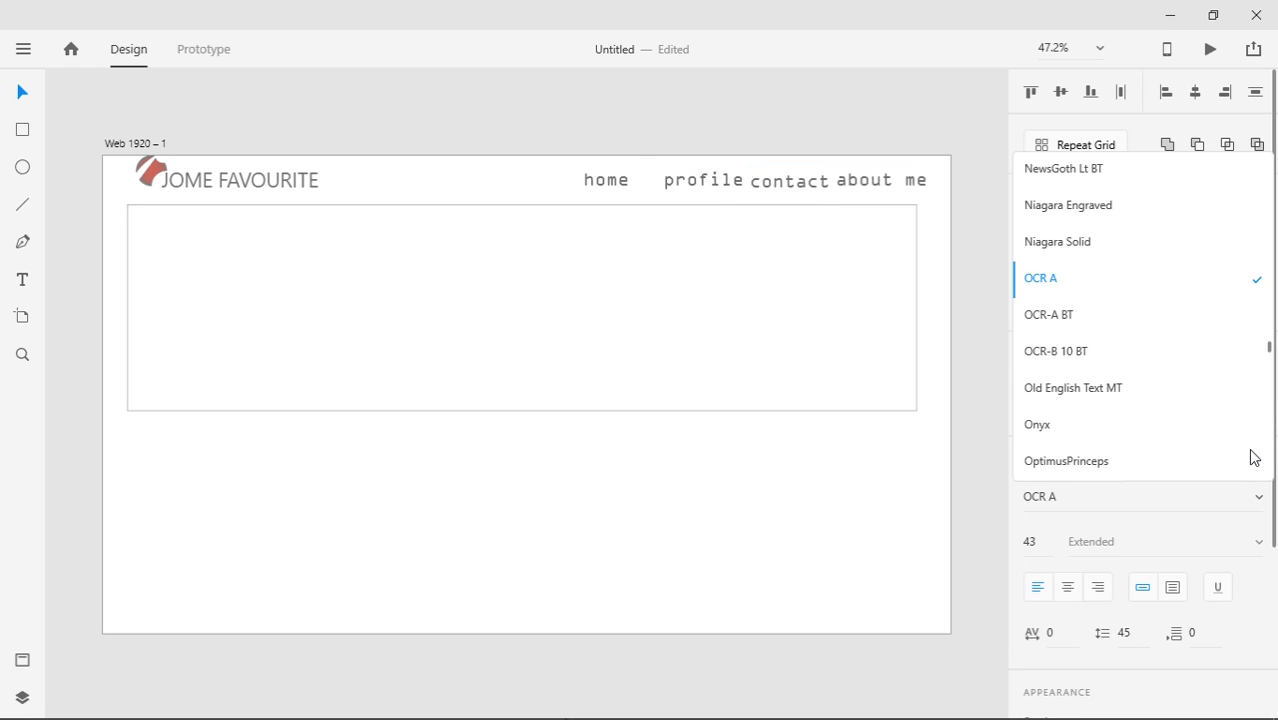
pyautogui.write('m')
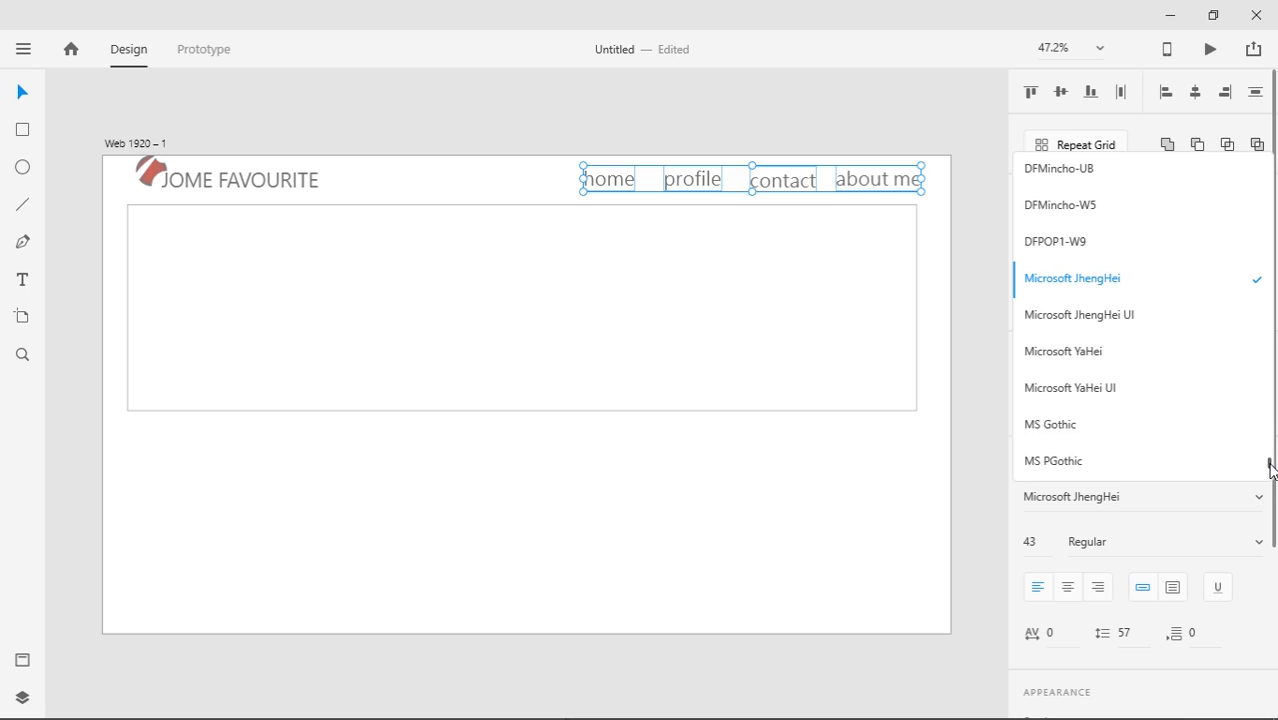
pyautogui.moveTo(1270, 465); pyautogui.dragTo(1272, 390)
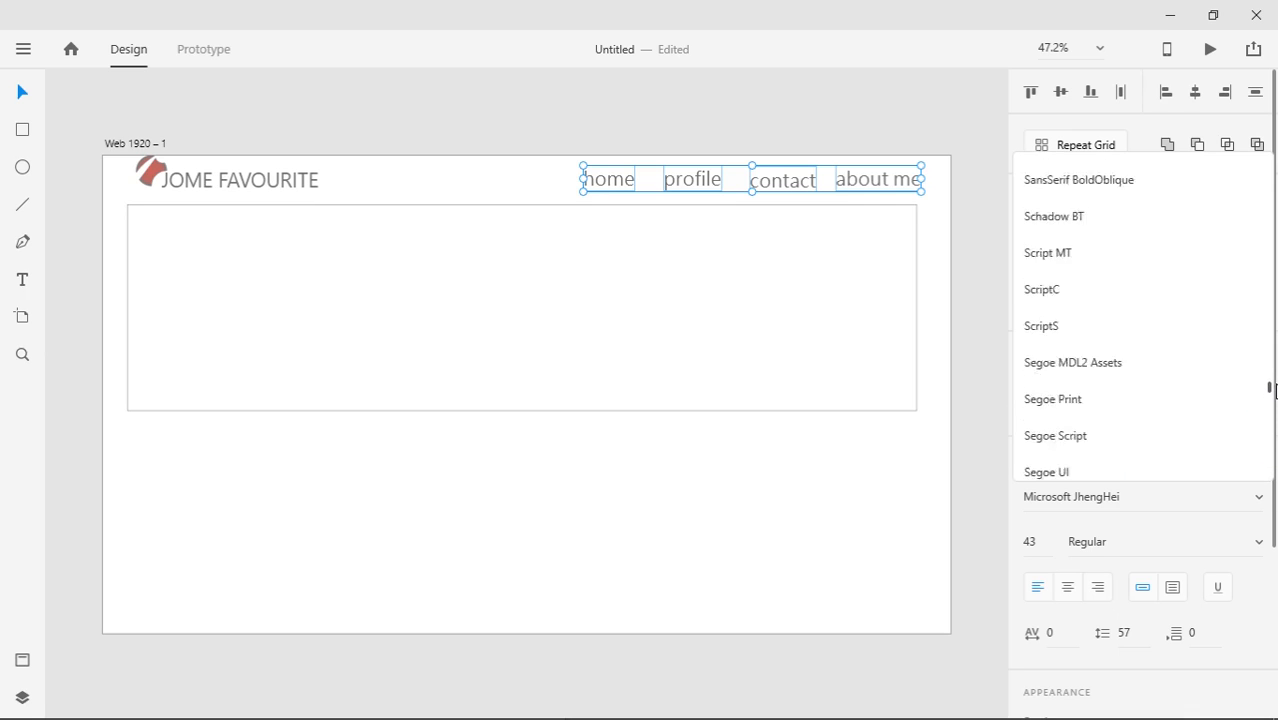
pyautogui.scroll(10, 1152, 431)
pyautogui.click(1152, 431)
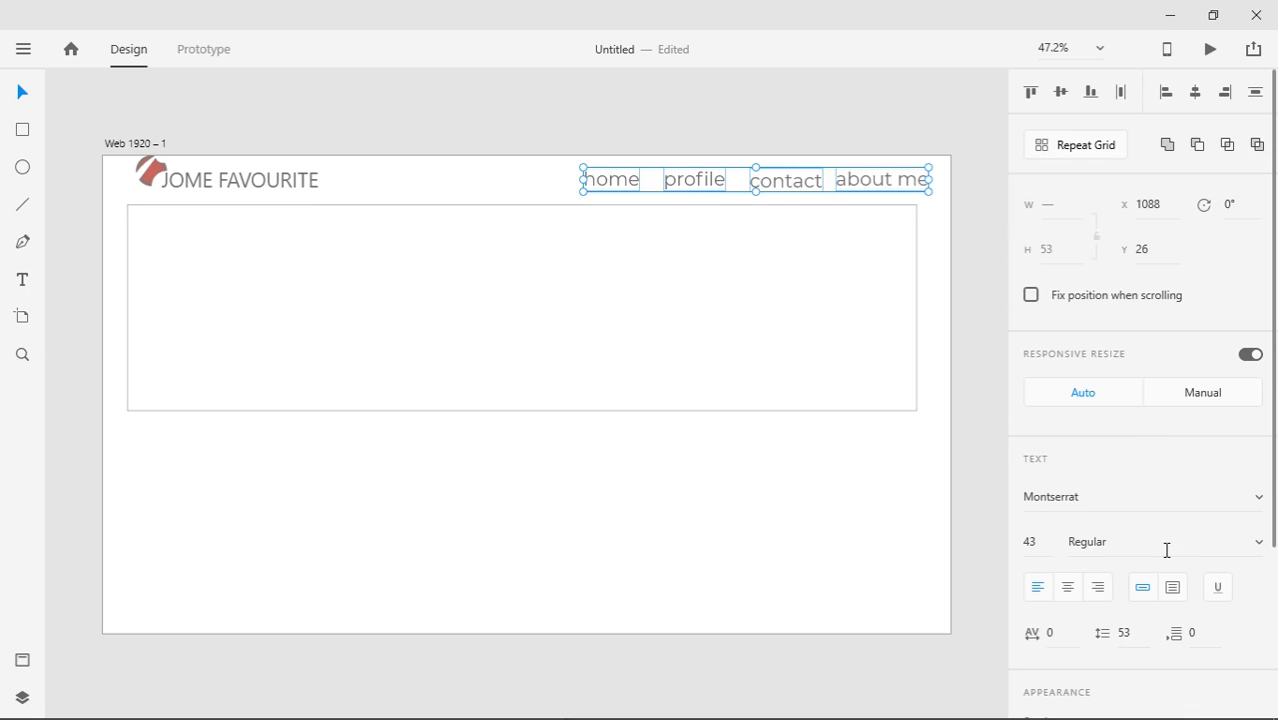
# Try Light weight on the nav links, then return them to Regular
pyautogui.click(1262, 548)
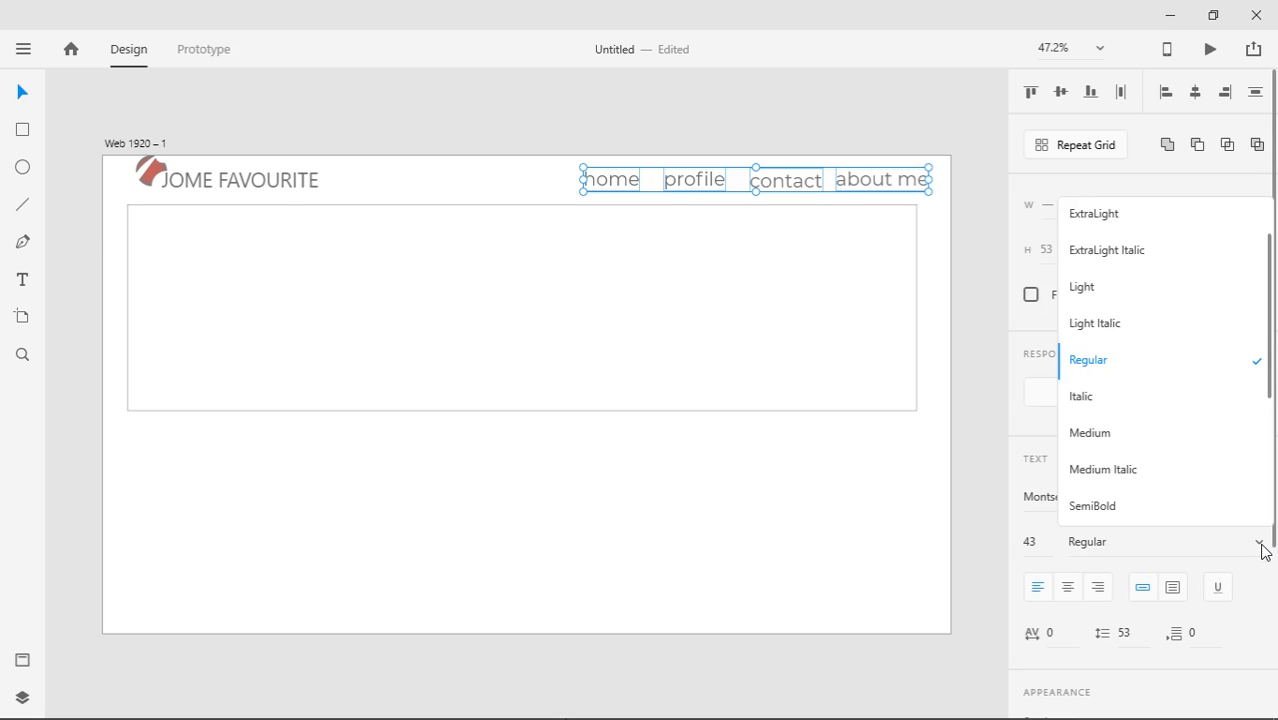
pyautogui.click(1082, 286)
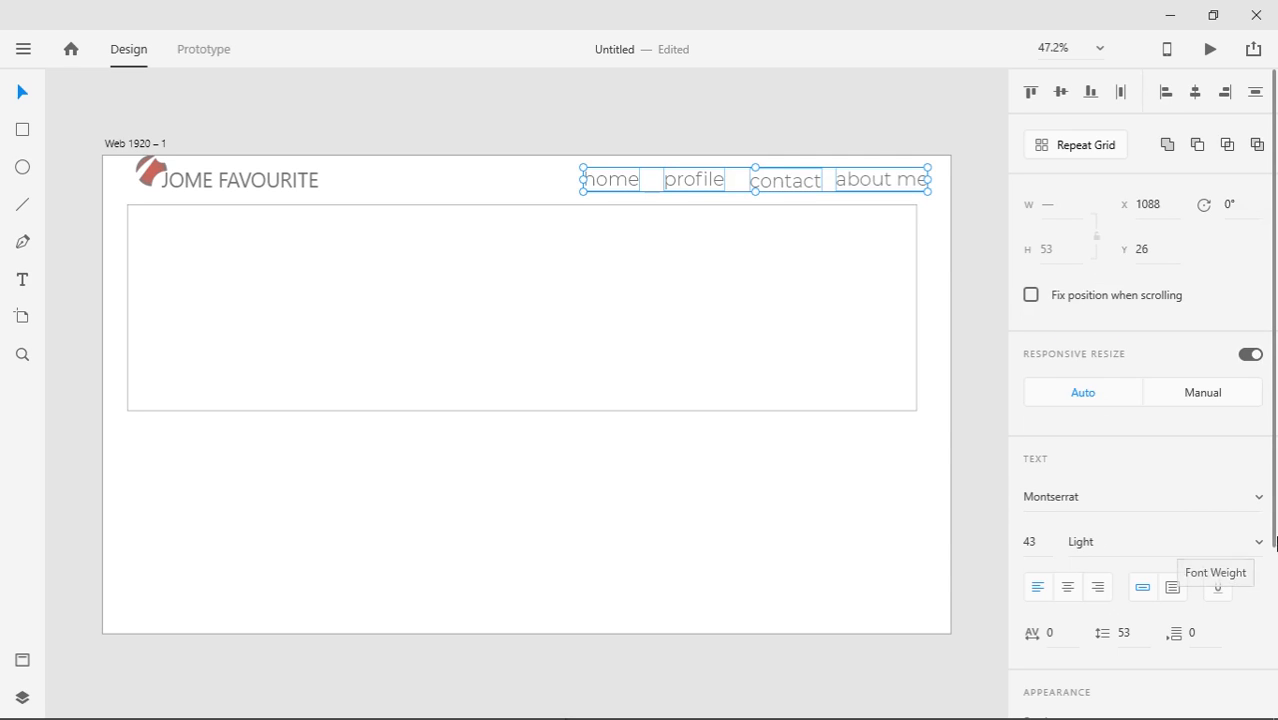
pyautogui.click(1259, 542)
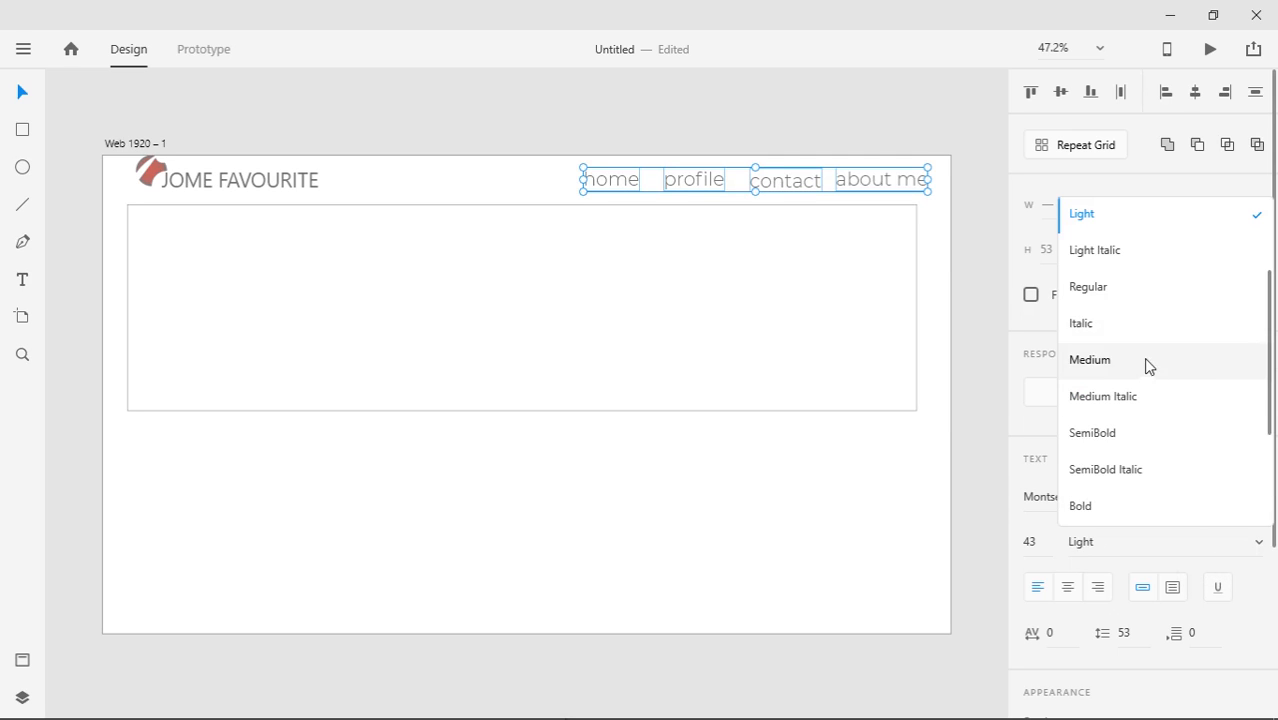
pyautogui.click(1148, 292)
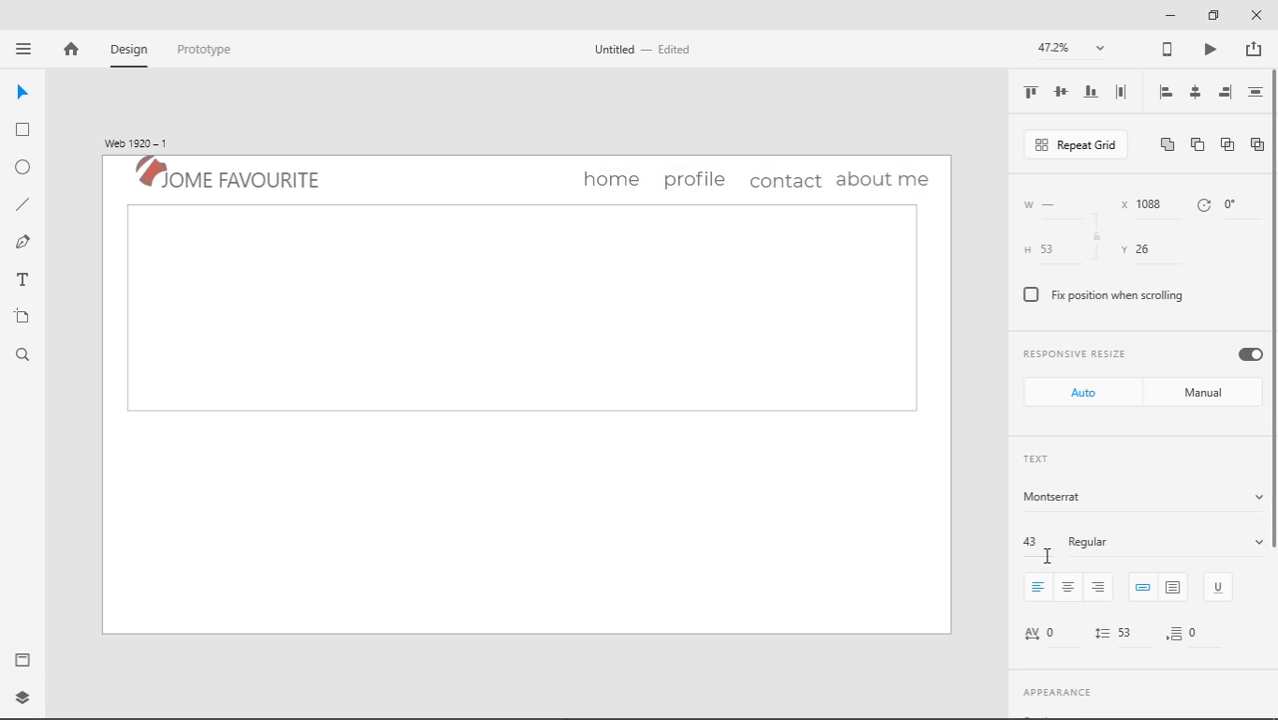
# Set the navigation links' font size to 33
pyautogui.click(1033, 540)
pyautogui.write('39')
pyautogui.press('Return')
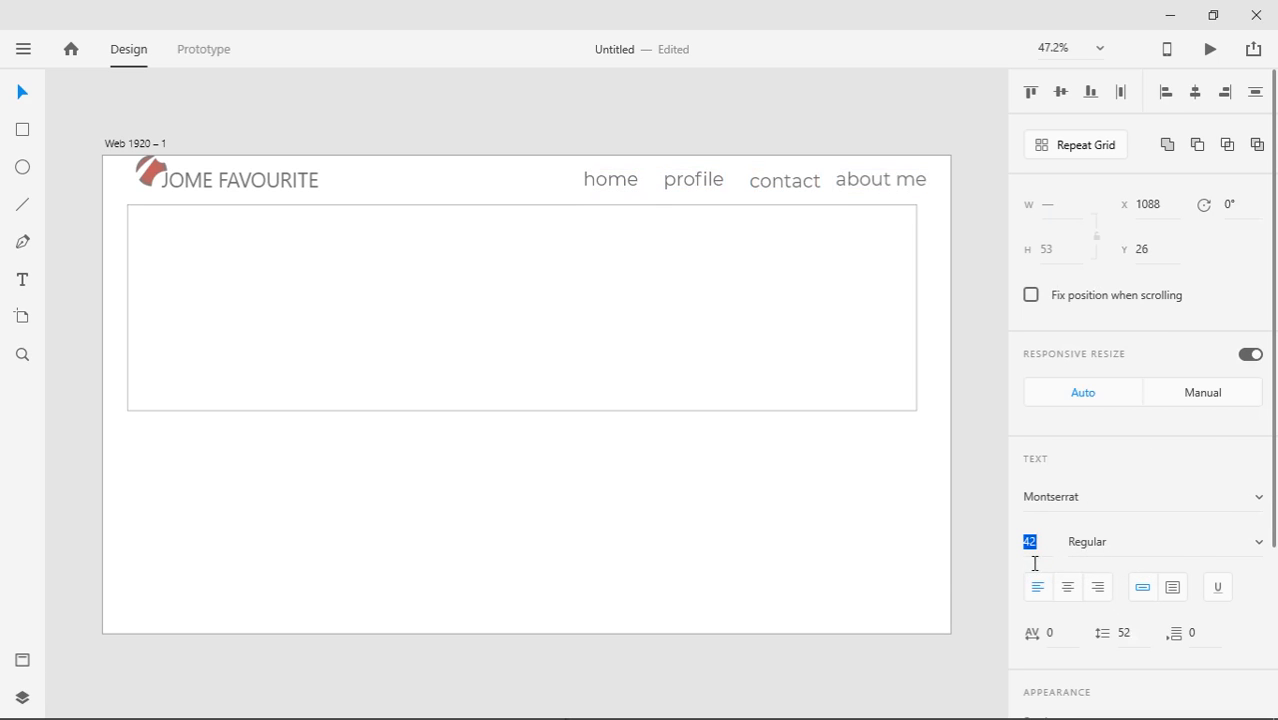
pyautogui.press('Down')
pyautogui.press('Down')
pyautogui.press('Down')
pyautogui.press('Down')
pyautogui.press('Down')
pyautogui.press('Down')
pyautogui.press('Down')
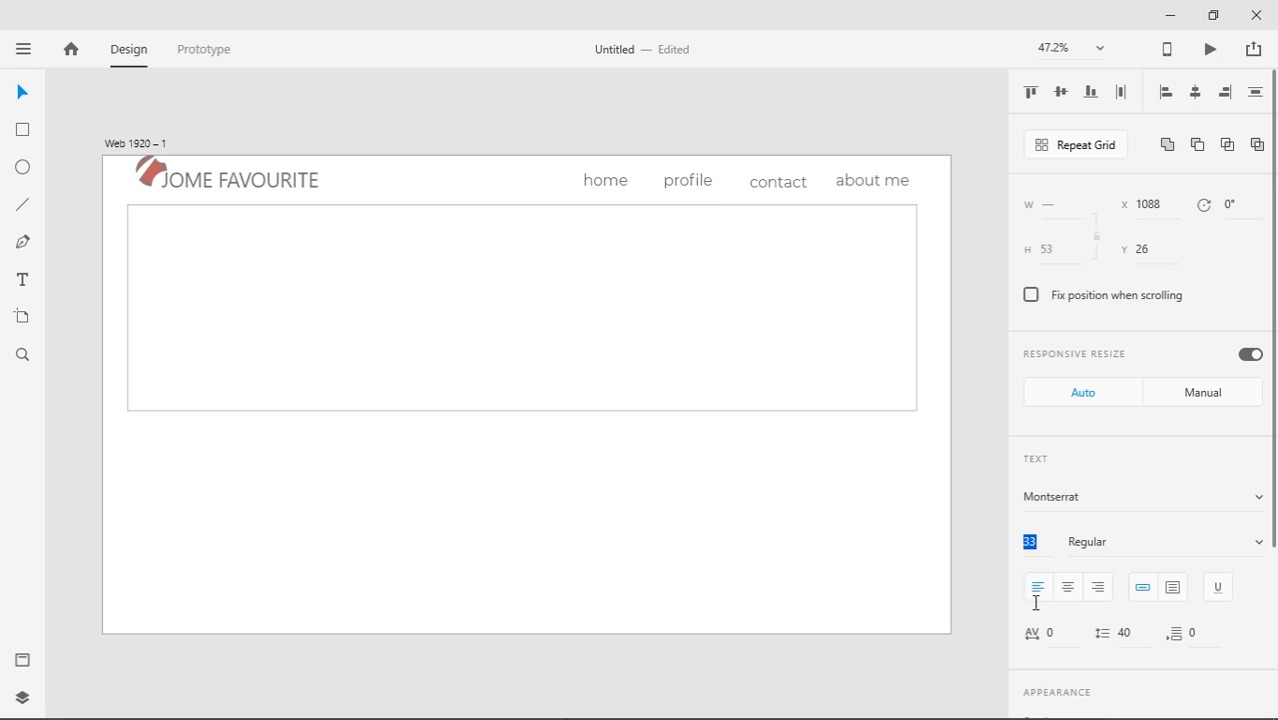
pyautogui.press('Up')
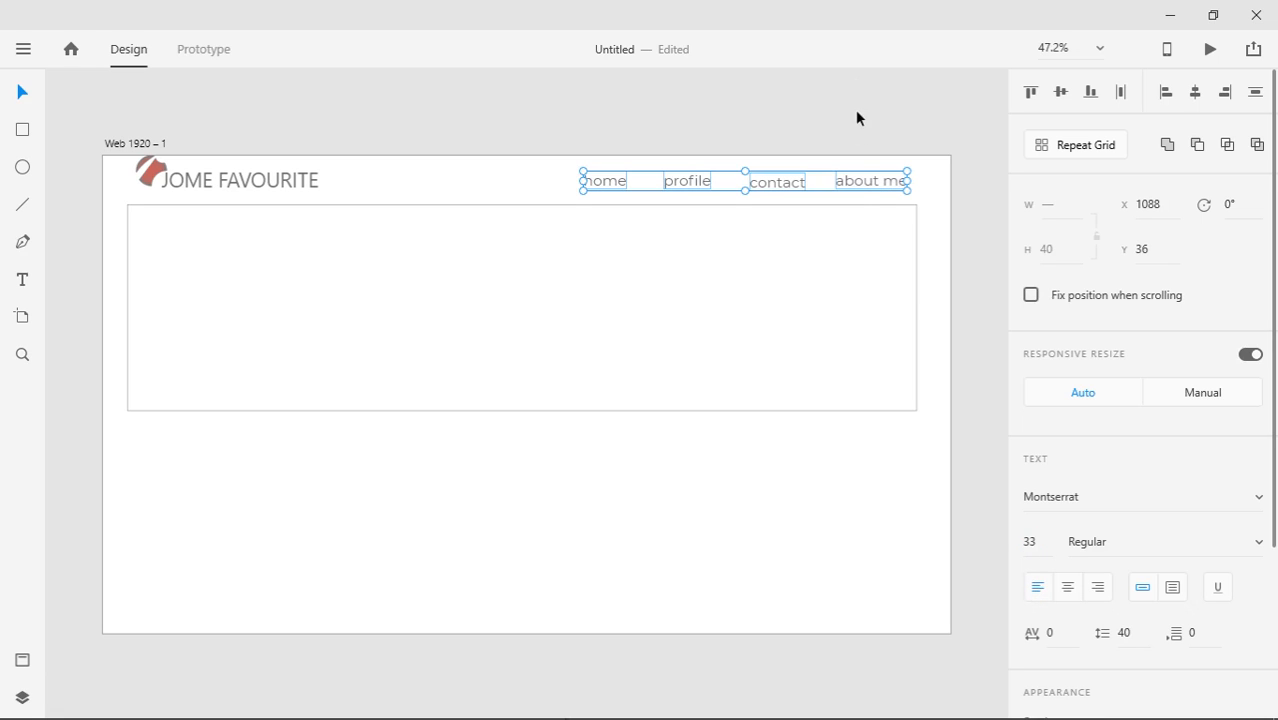
# Save the Montserrat 33 pt nav text look as a new character style
pyautogui.click(853, 146)
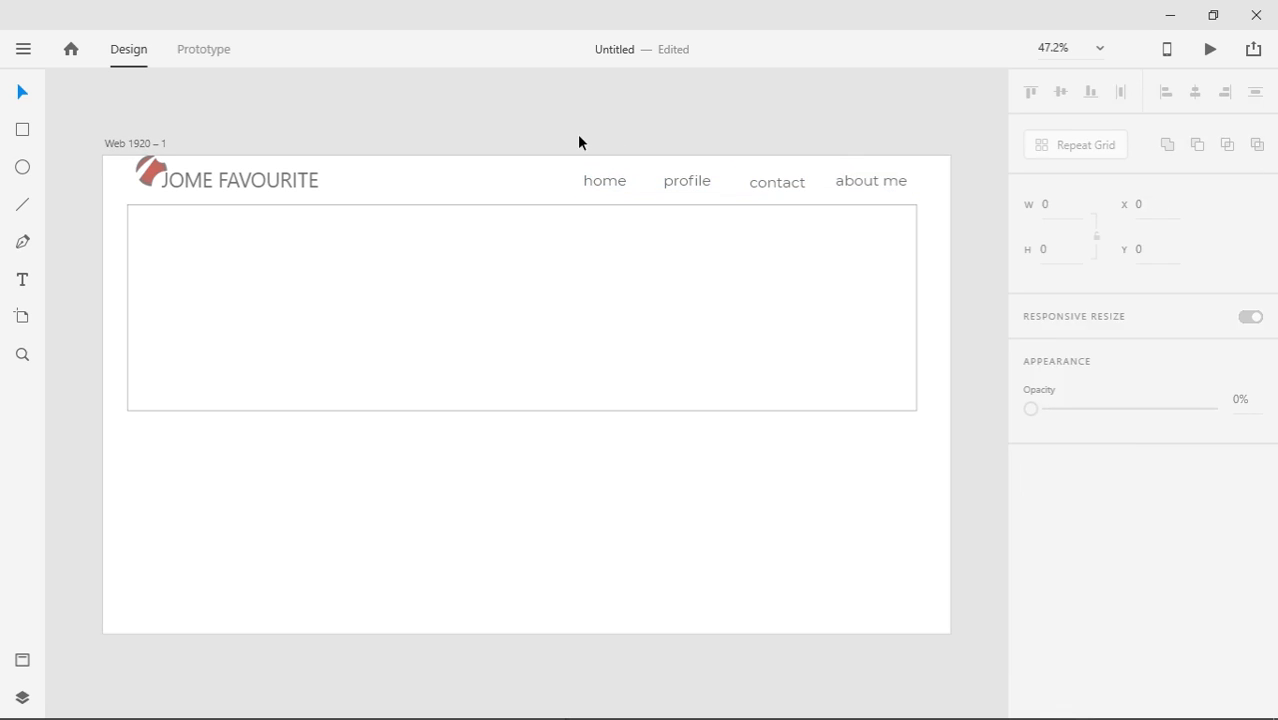
pyautogui.moveTo(579, 136); pyautogui.dragTo(884, 200)
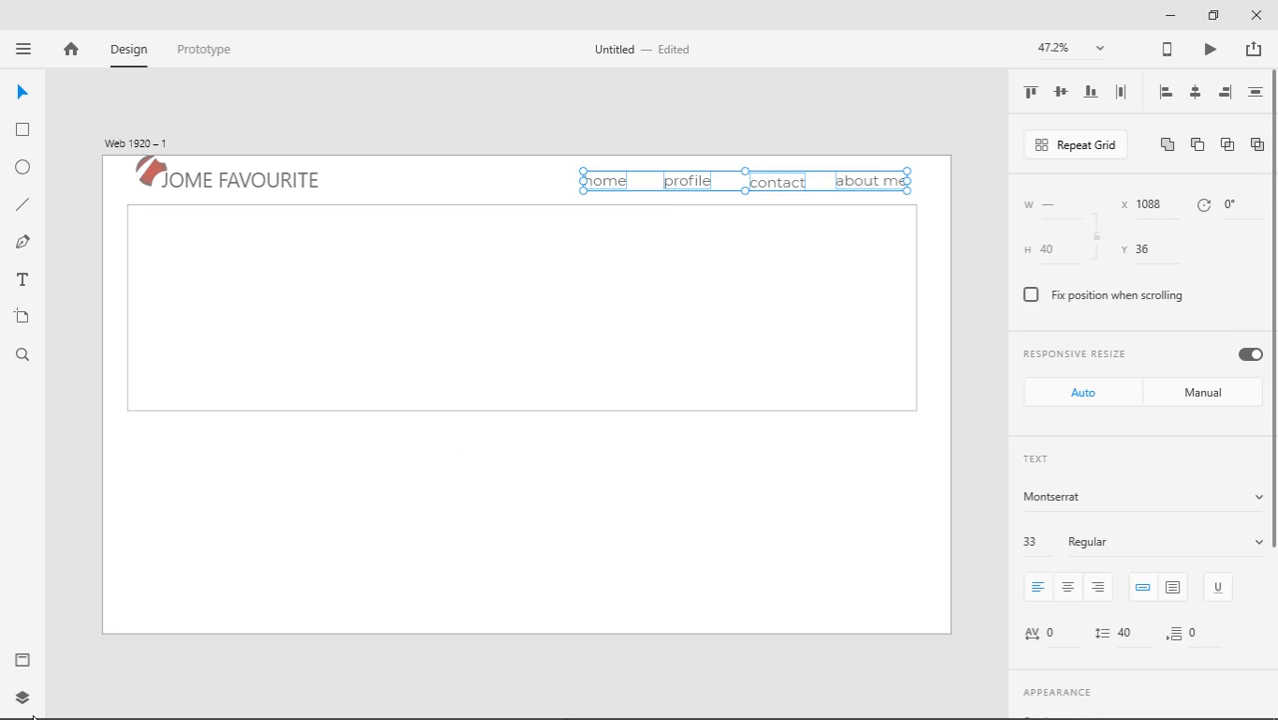
pyautogui.click(23, 660)
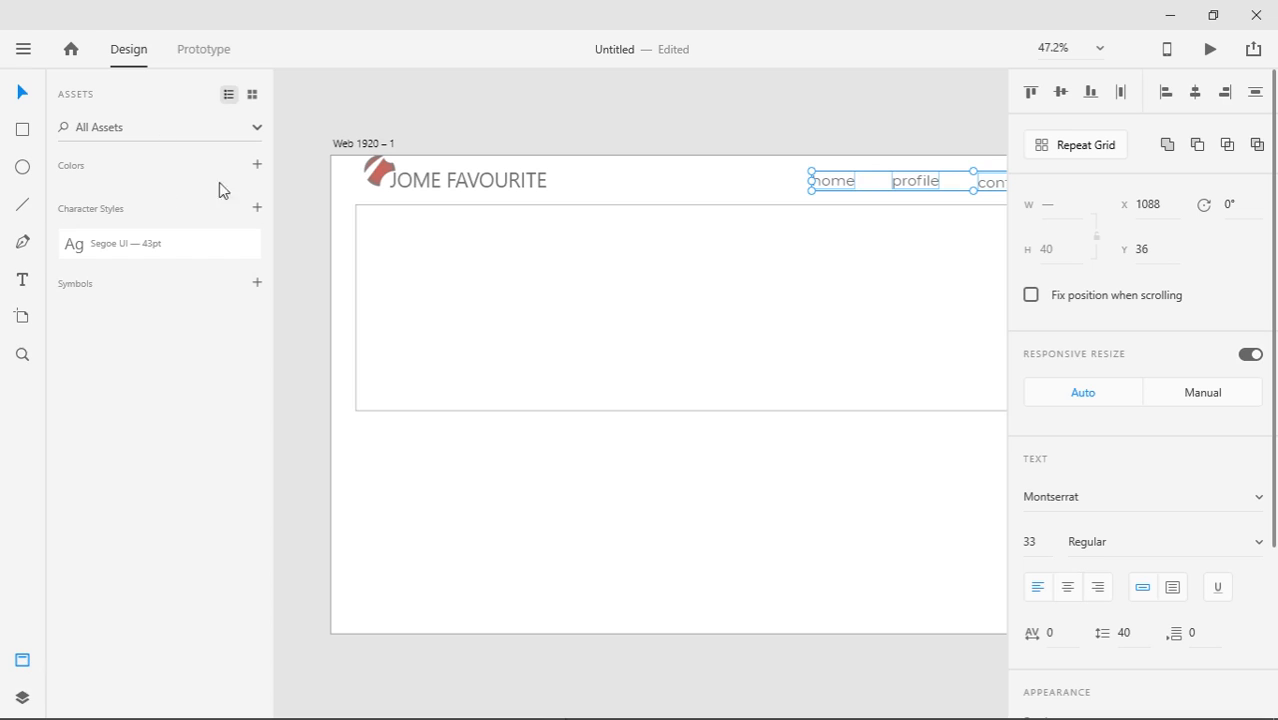
pyautogui.click(257, 207)
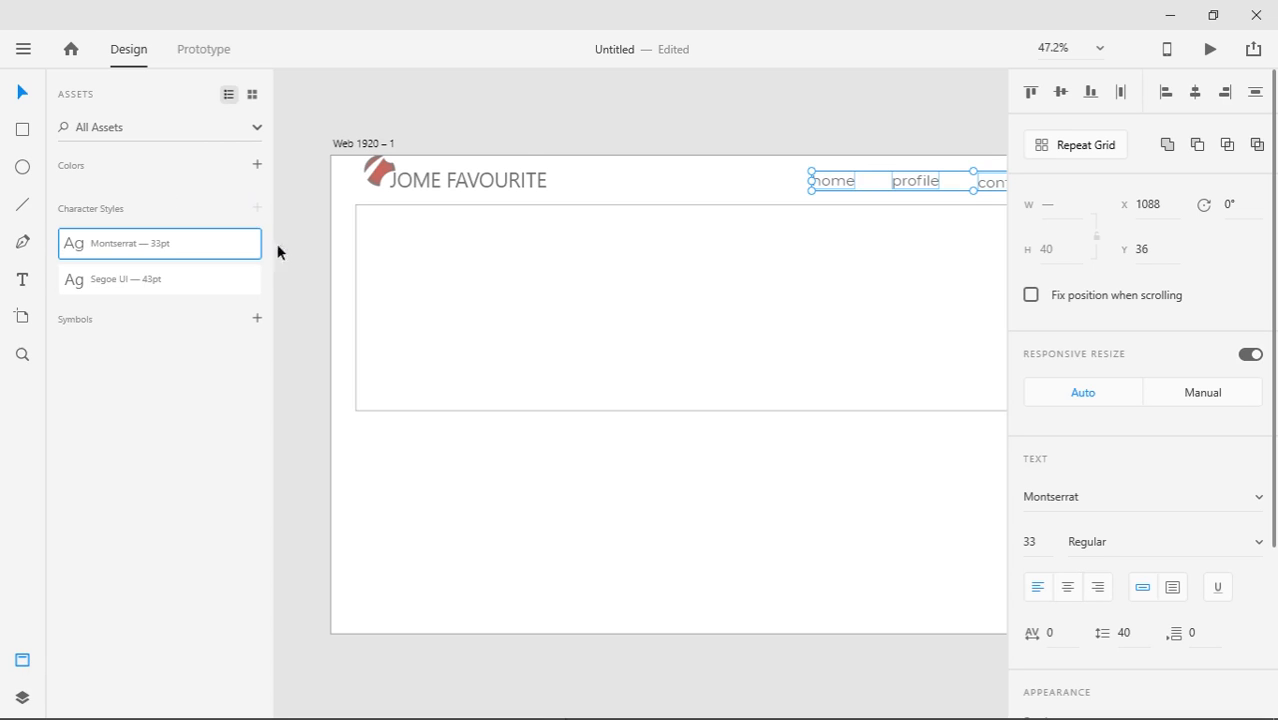
pyautogui.click(22, 660)
pyautogui.click(530, 160)
pyautogui.click(602, 186)
pyautogui.click(896, 186)
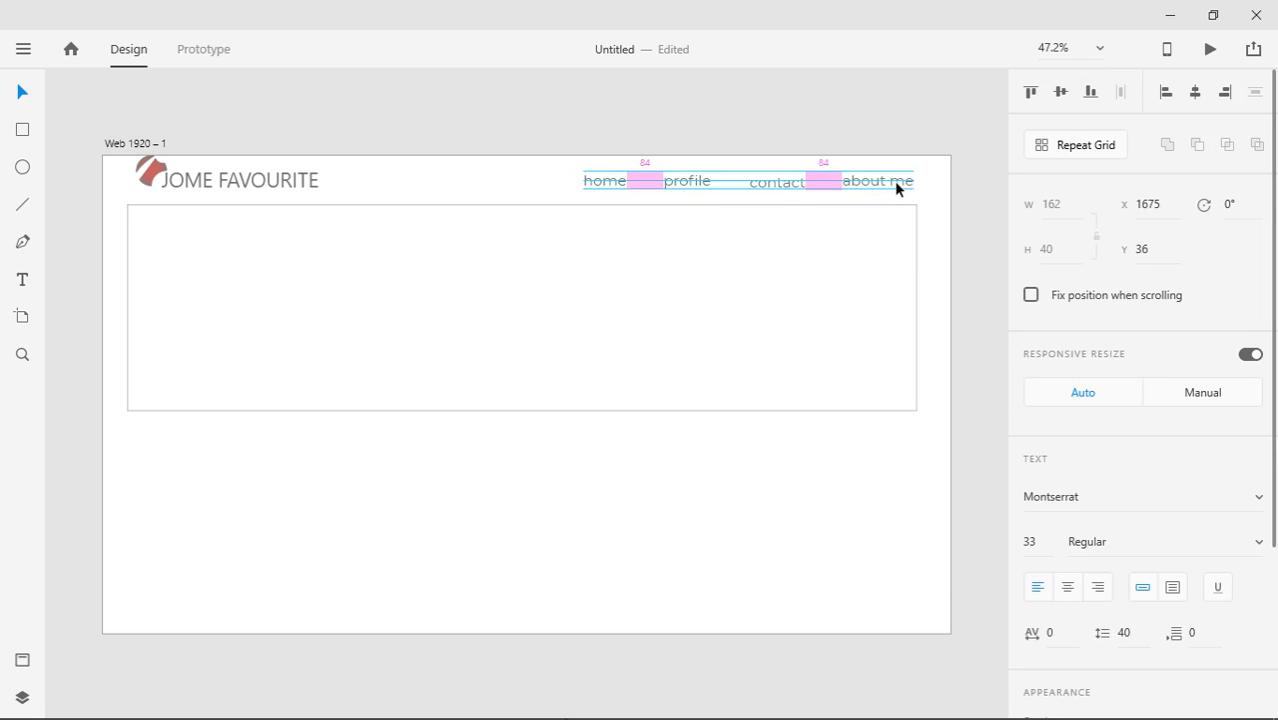
# Move profile and home right so the four nav links are evenly spaced
pyautogui.click(778, 185)
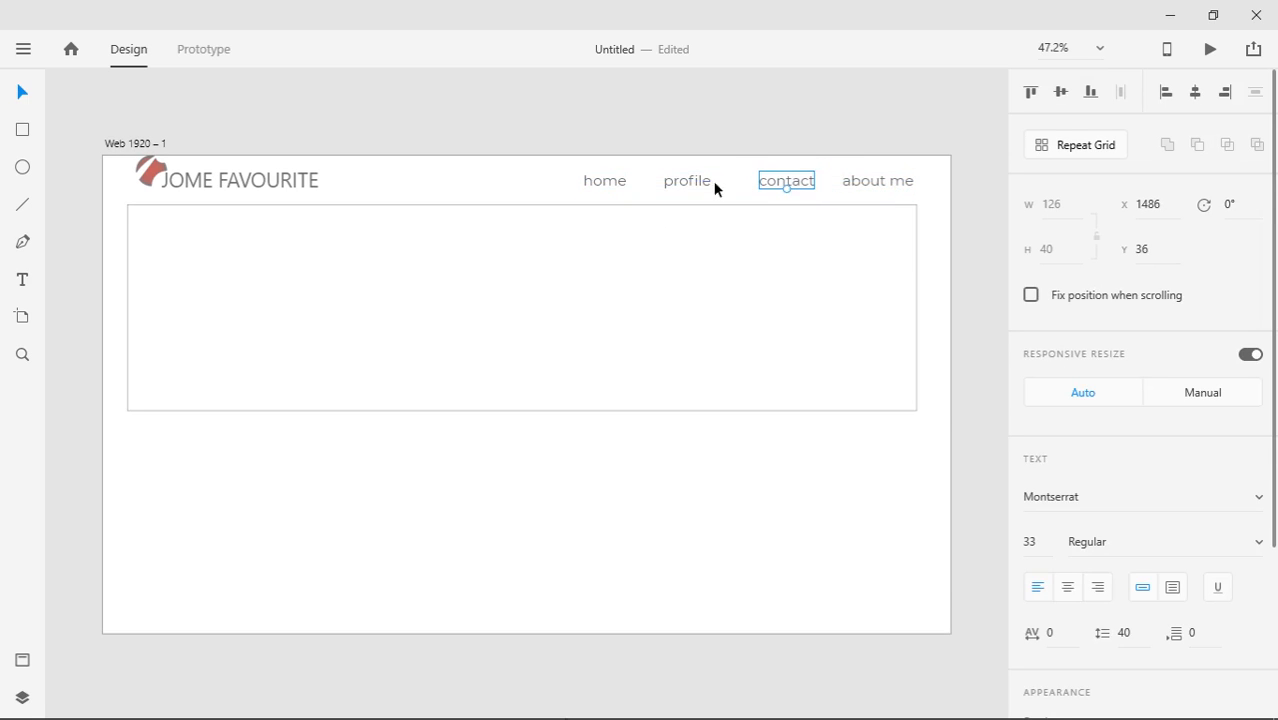
pyautogui.moveTo(690, 184); pyautogui.dragTo(710, 183)
pyautogui.moveTo(608, 183); pyautogui.dragTo(637, 183)
pyautogui.click(628, 134)
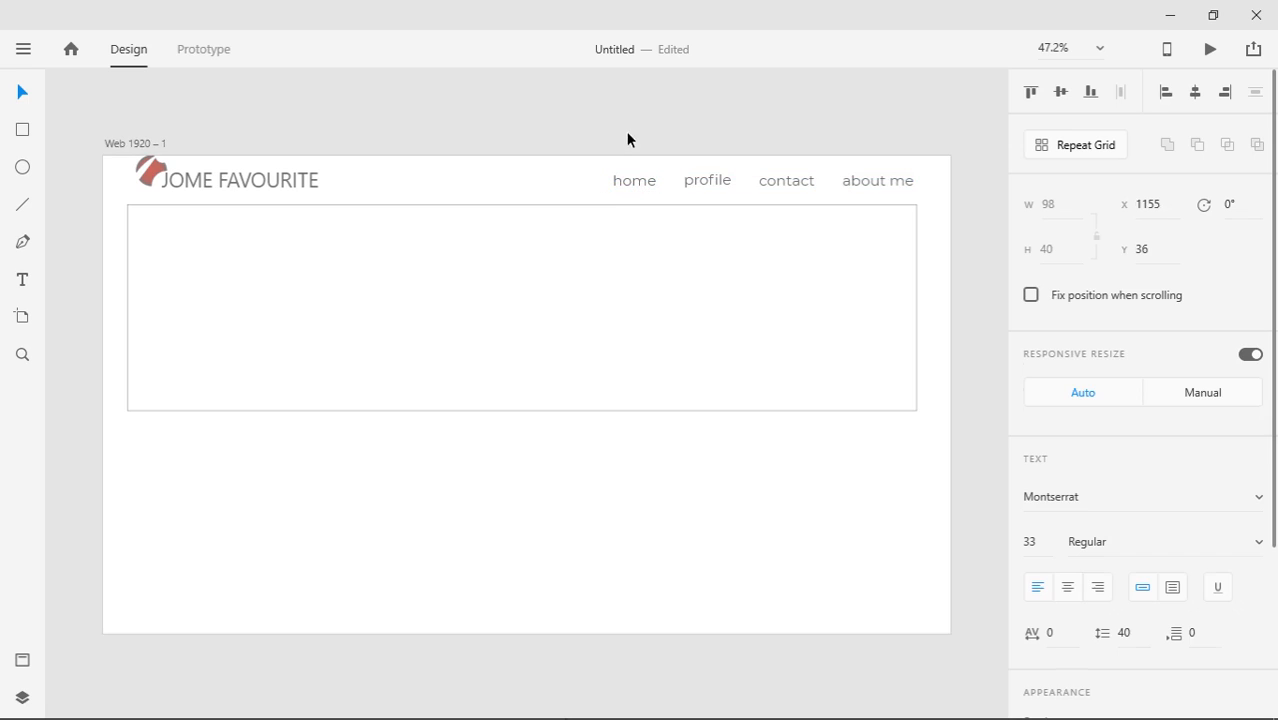
# Raise the logo and JOME FAVOURITE title level with the nav links, then lower the logo slightly
pyautogui.moveTo(117, 122); pyautogui.dragTo(286, 186)
pyautogui.click(222, 152)
pyautogui.moveTo(157, 166); pyautogui.dragTo(162, 167)
pyautogui.click(265, 151)
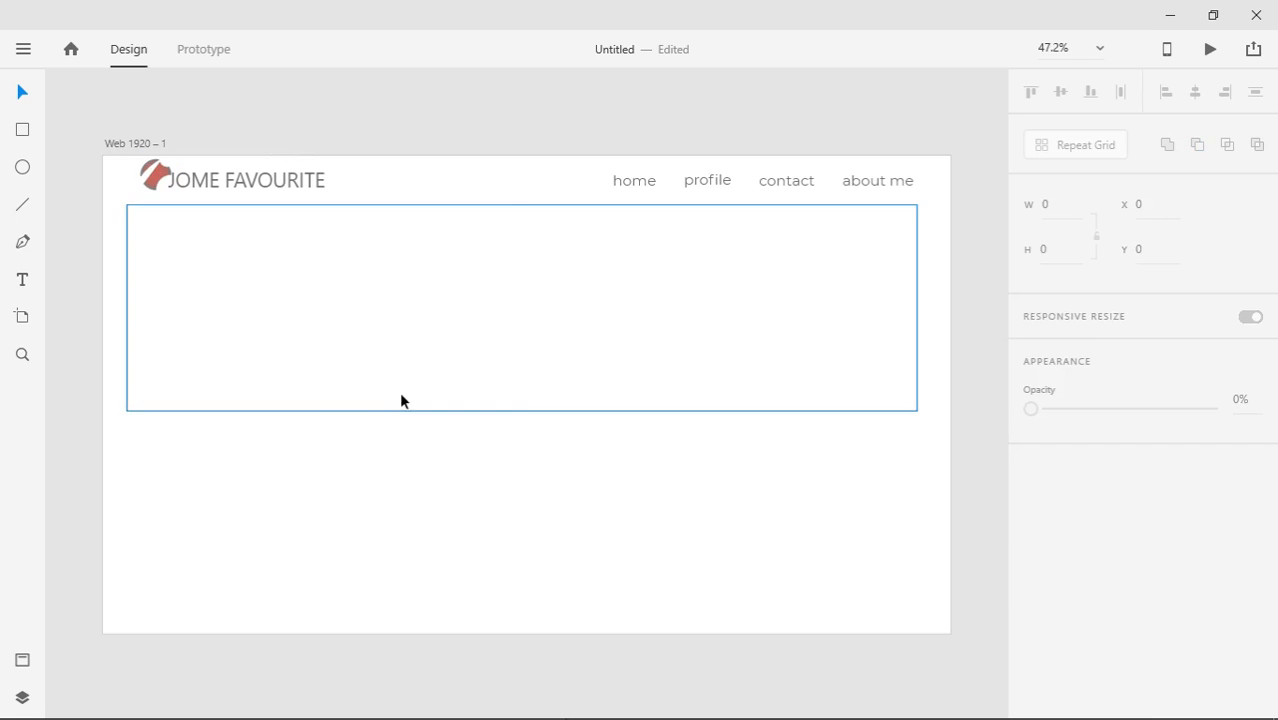
pyautogui.click(440, 312)
pyautogui.click(224, 471)
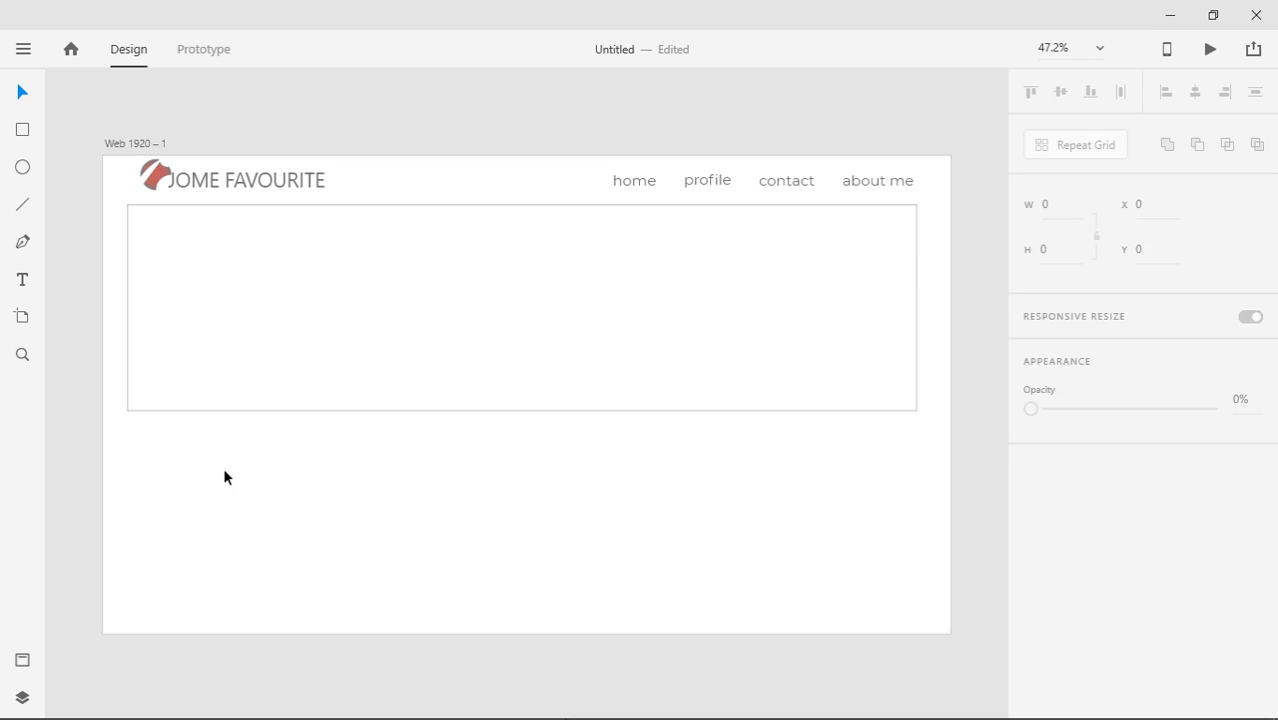
pyautogui.click(292, 488)
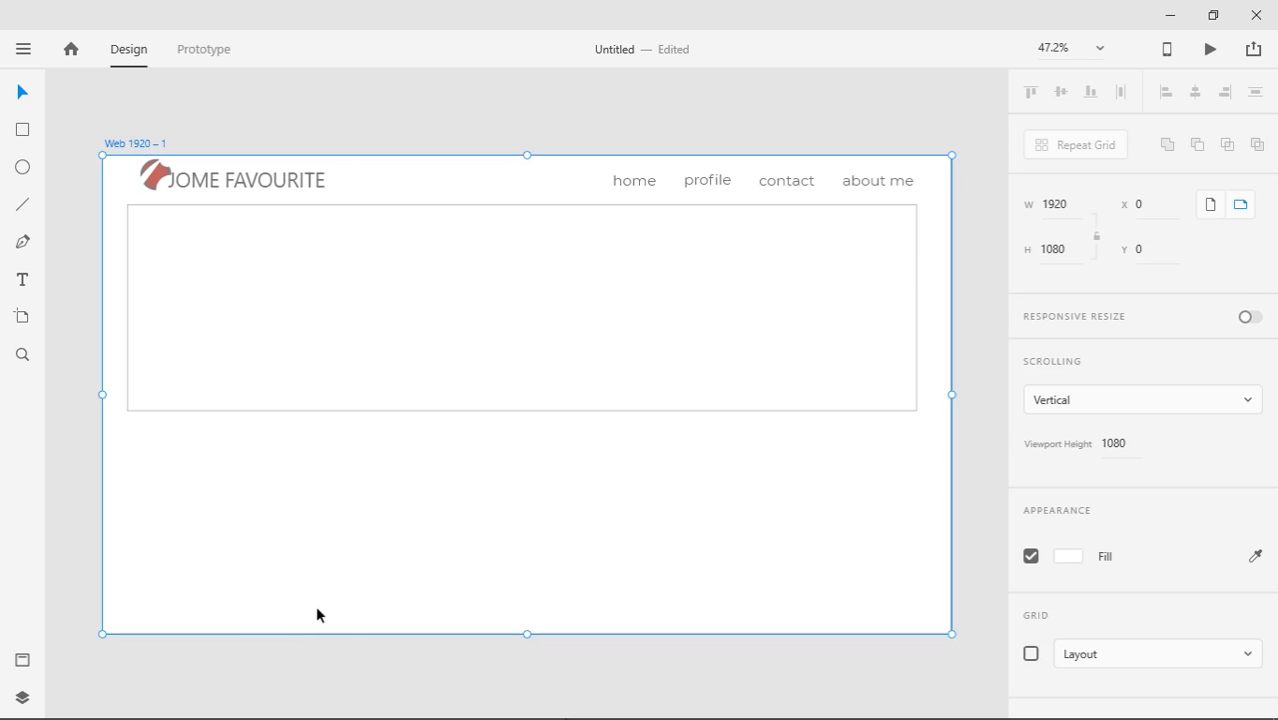
# Give the artboard a linear gradient fill from #DE5B5B red to #497A76 teal
pyautogui.click(1079, 565)
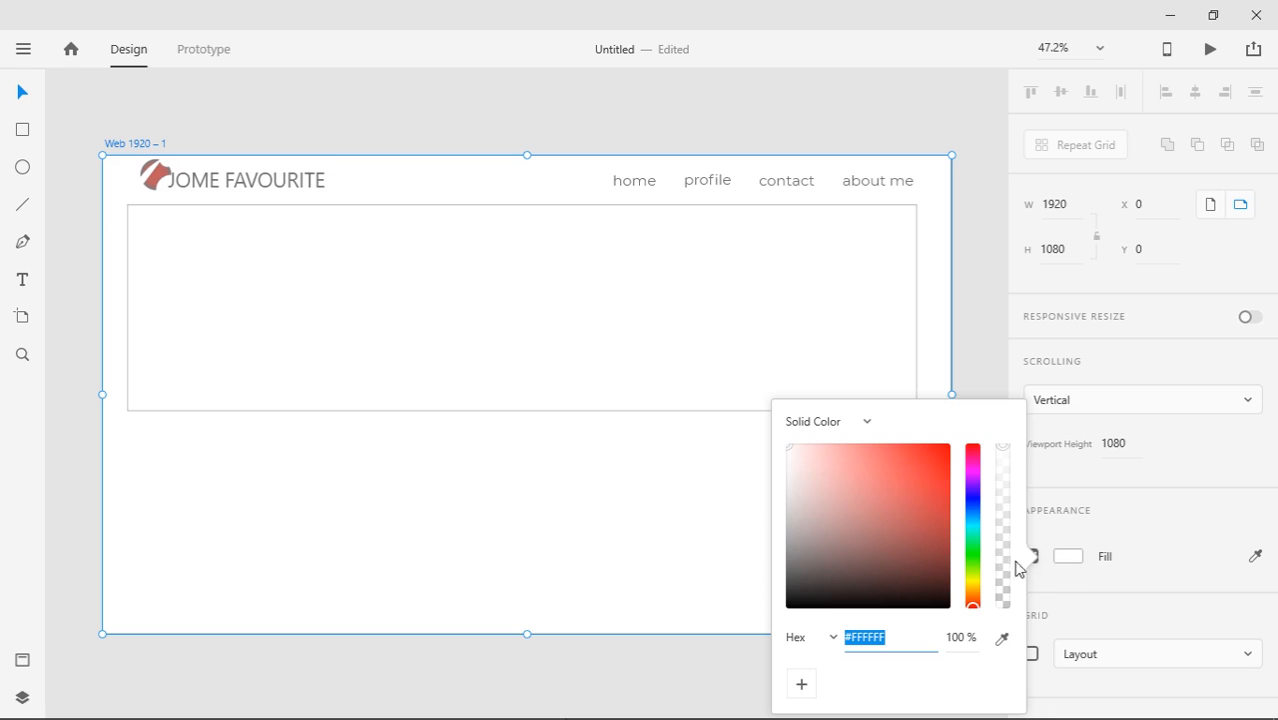
pyautogui.click(865, 428)
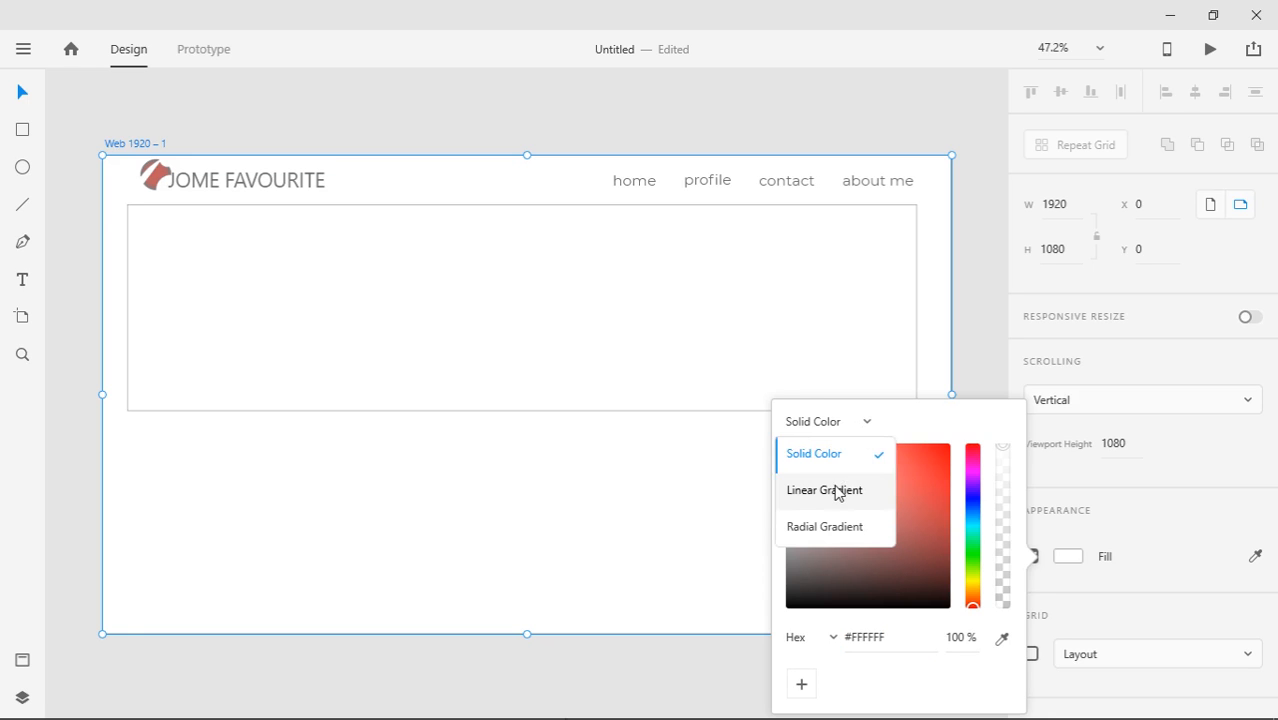
pyautogui.click(836, 490)
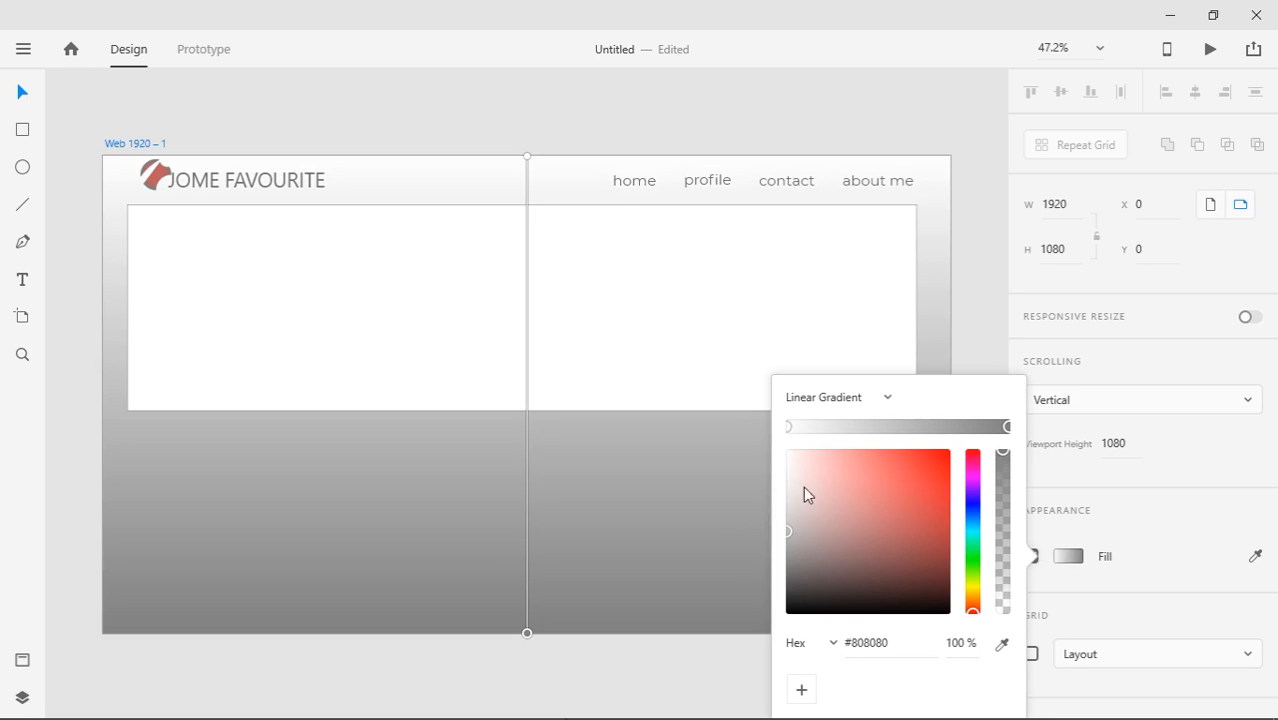
pyautogui.click(789, 428)
pyautogui.moveTo(805, 528); pyautogui.dragTo(883, 470)
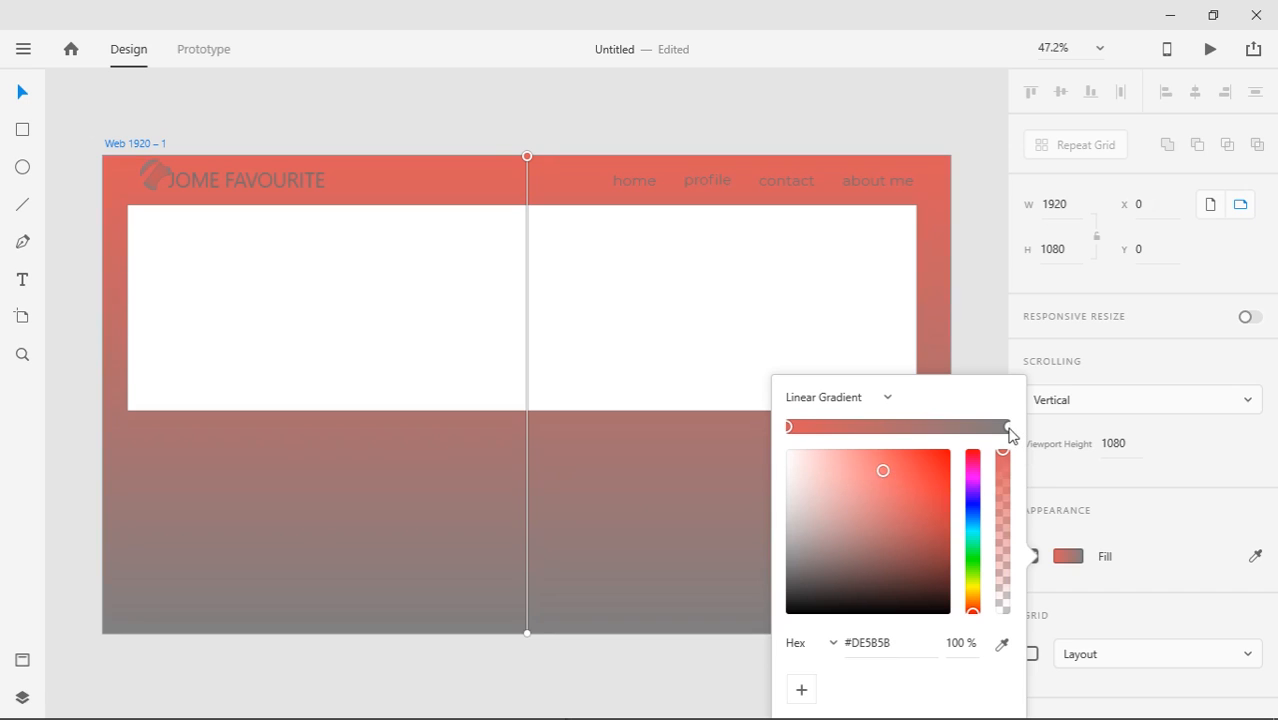
pyautogui.click(1007, 428)
pyautogui.moveTo(820, 565)
pyautogui.mouseDown()
pyautogui.moveTo(804, 545)
pyautogui.moveTo(805, 557)
pyautogui.moveTo(847, 565)
pyautogui.moveTo(851, 549)
pyautogui.mouseUp()
pyautogui.click(972, 533)
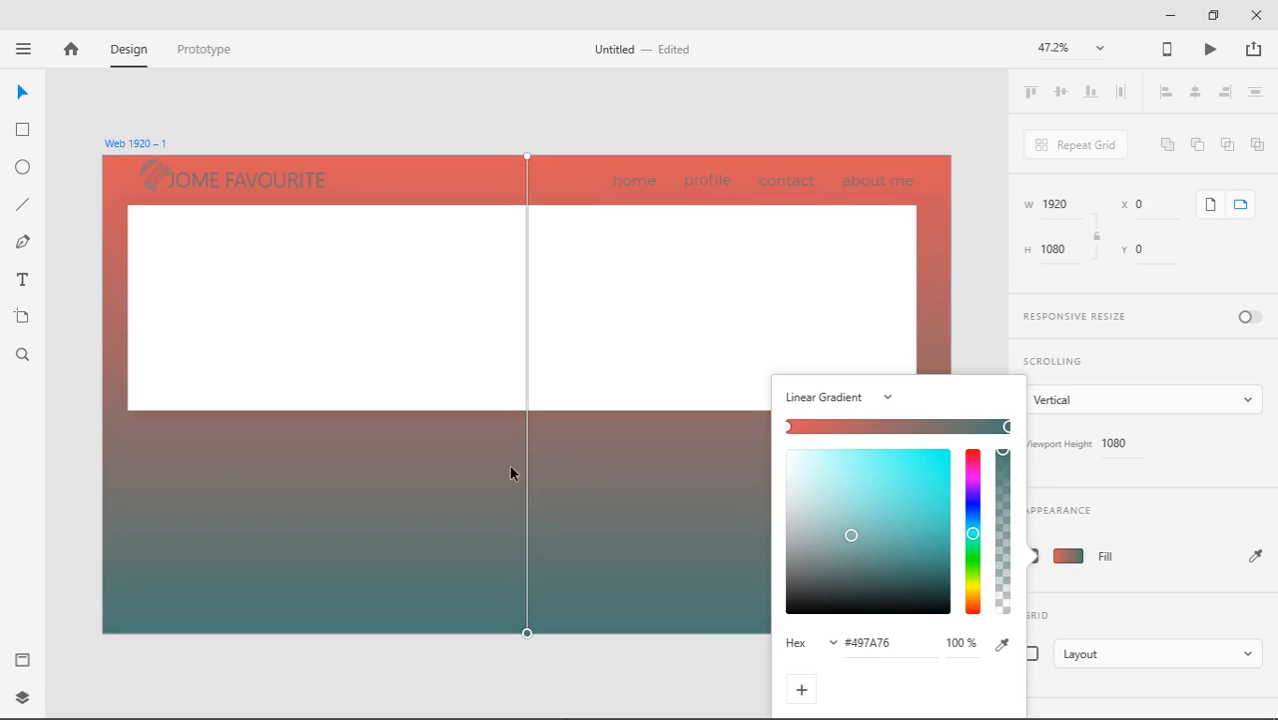
pyautogui.click(175, 140)
pyautogui.click(258, 196)
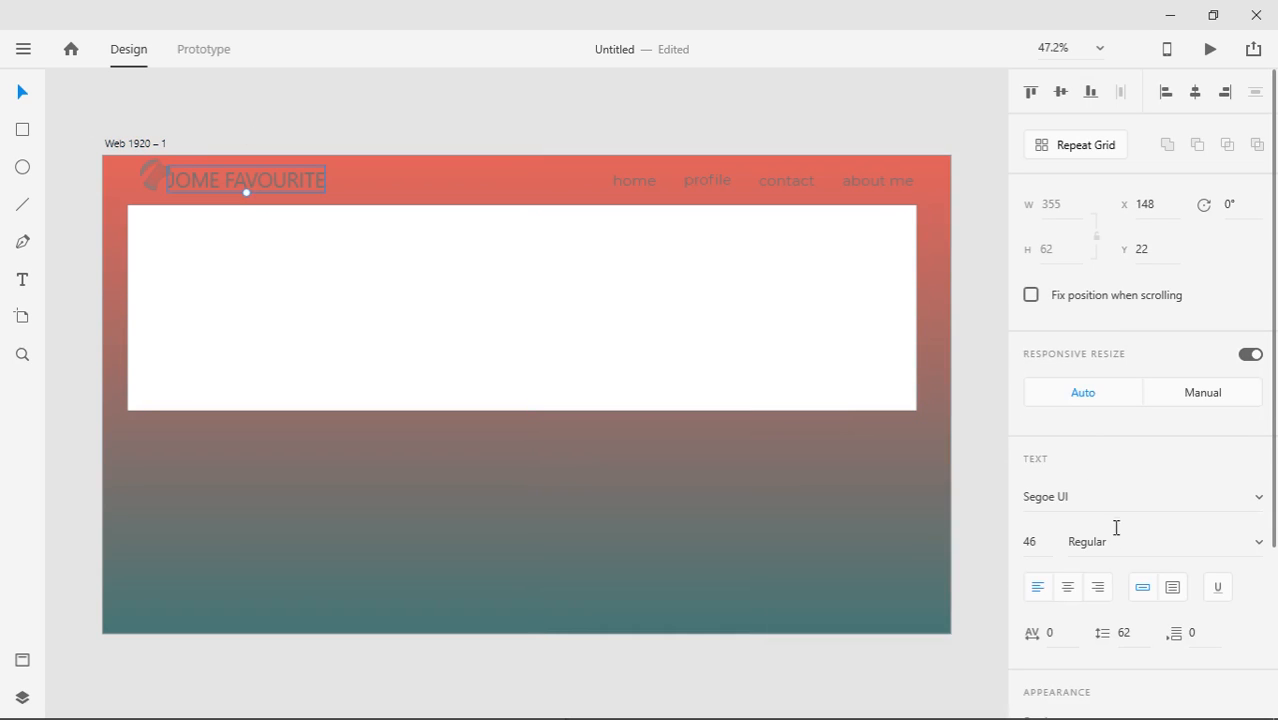
# Set the JOME FAVOURITE title's fill to white #FFFFFF
pyautogui.moveTo(1276, 458); pyautogui.dragTo(1274, 630)
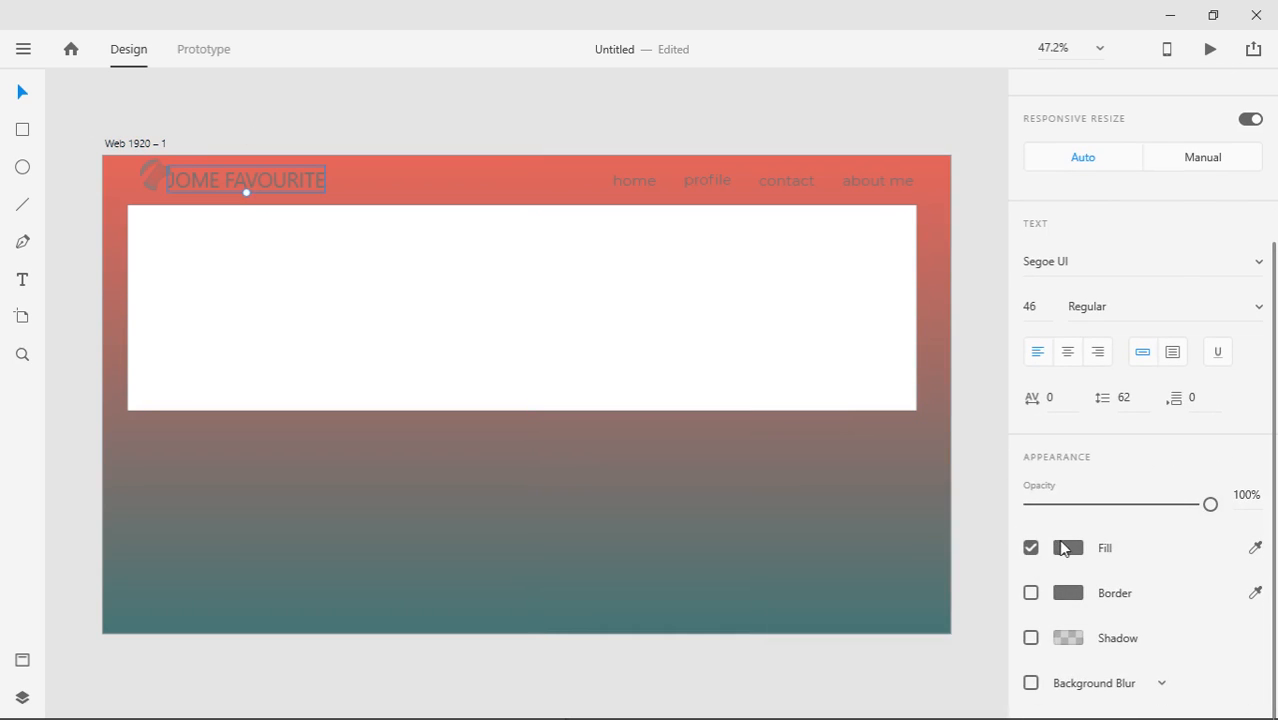
pyautogui.click(1066, 548)
pyautogui.moveTo(786, 470); pyautogui.dragTo(787, 421)
# Make the home, profile, contact and about me links white
pyautogui.click(638, 184)
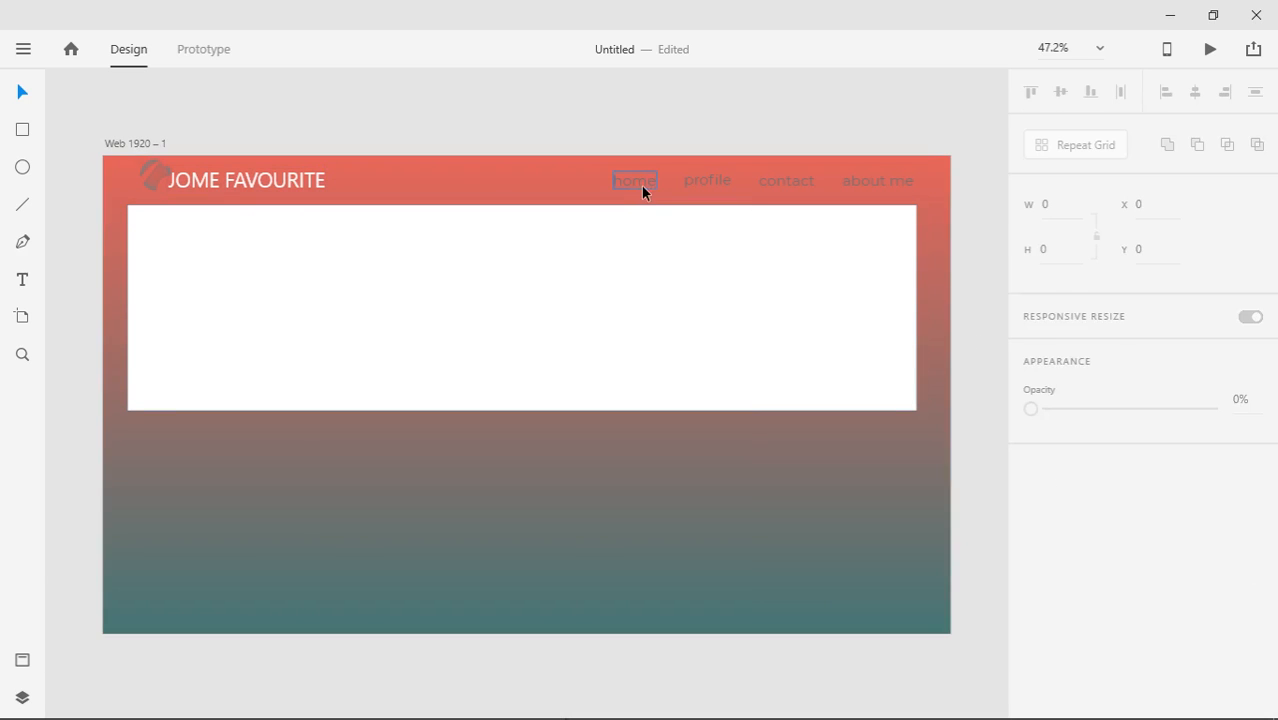
pyautogui.keyDown('shift'); pyautogui.click(762, 186); pyautogui.keyUp('shift')
pyautogui.keyDown('shift'); pyautogui.click(690, 180); pyautogui.keyUp('shift')
pyautogui.keyDown('shift'); pyautogui.click(857, 182); pyautogui.keyUp('shift')
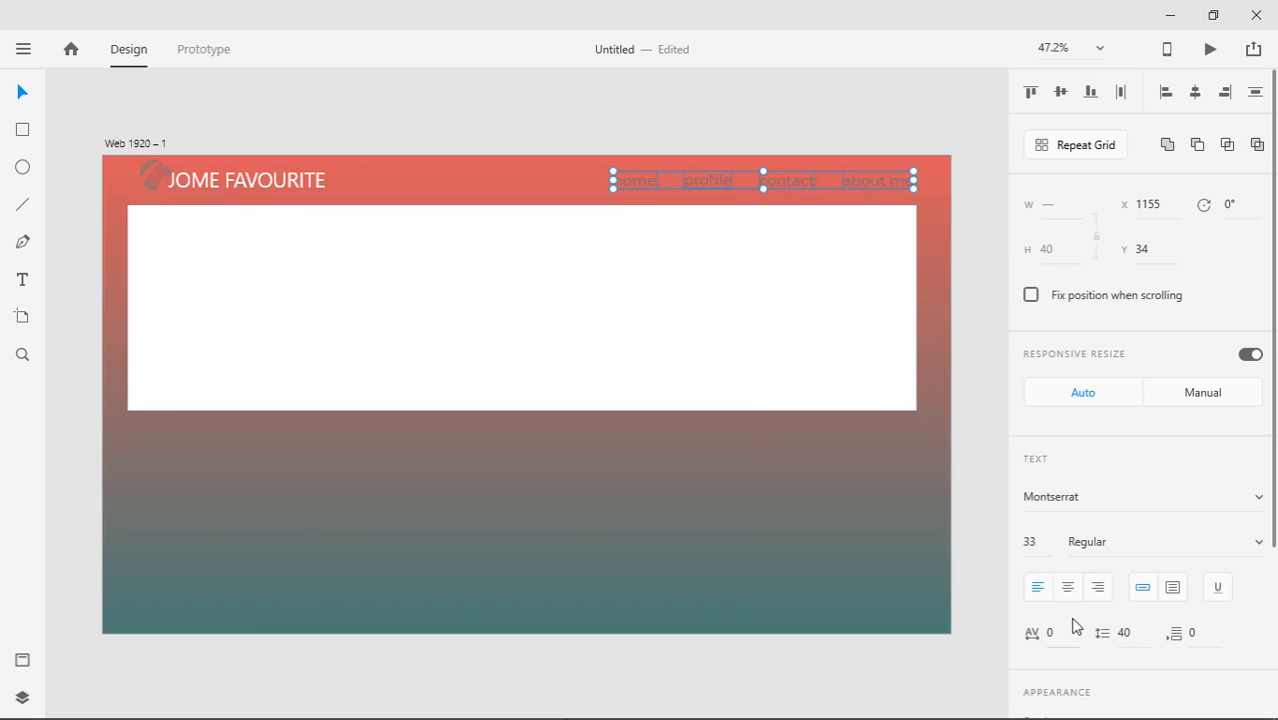
pyautogui.scroll(-3, 1150, 450)
pyautogui.click(1068, 610)
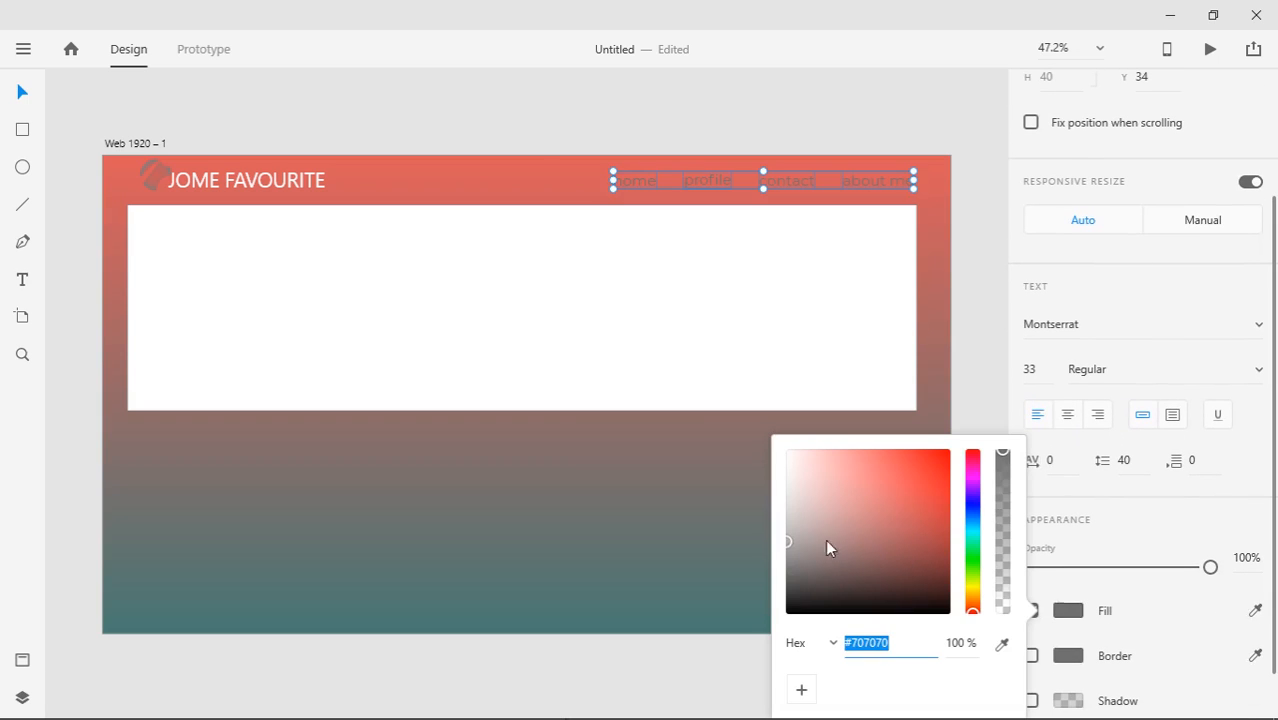
pyautogui.moveTo(789, 487); pyautogui.dragTo(776, 405)
pyautogui.click(977, 372)
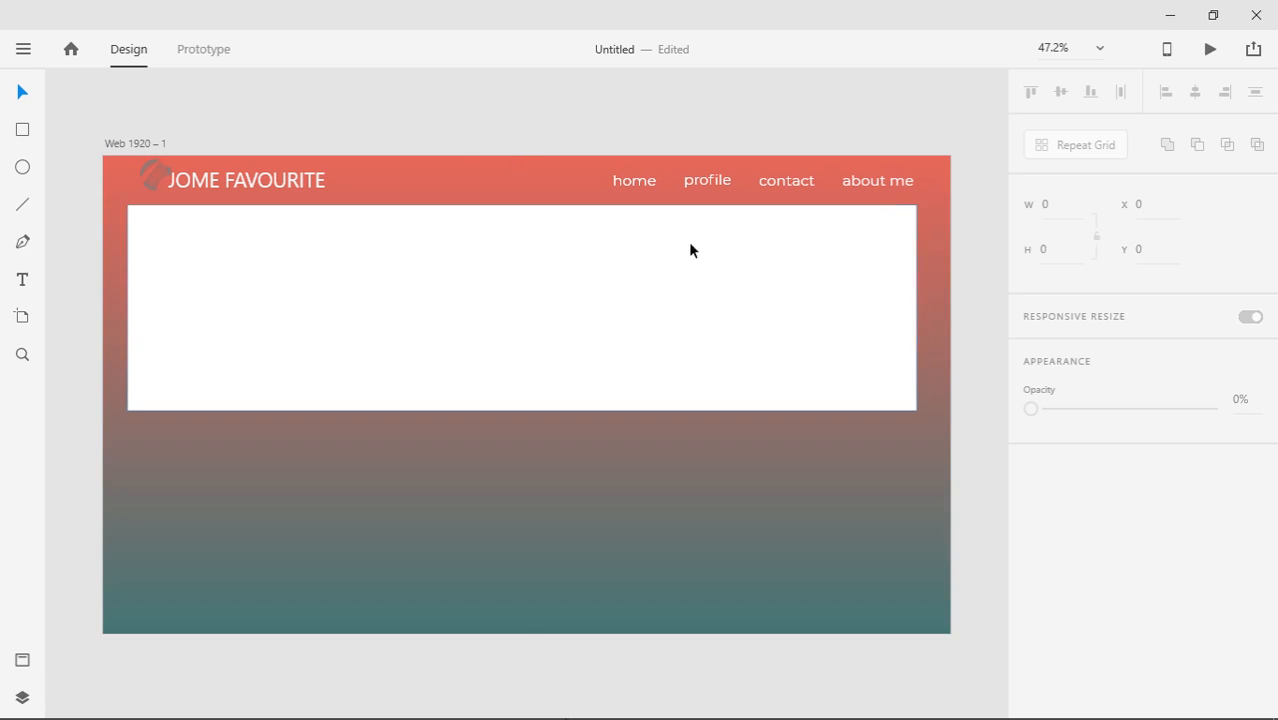
pyautogui.click(907, 614)
# Set the artboard gradient's top colour stop to muted red #BF6666
pyautogui.click(1068, 557)
pyautogui.click(790, 428)
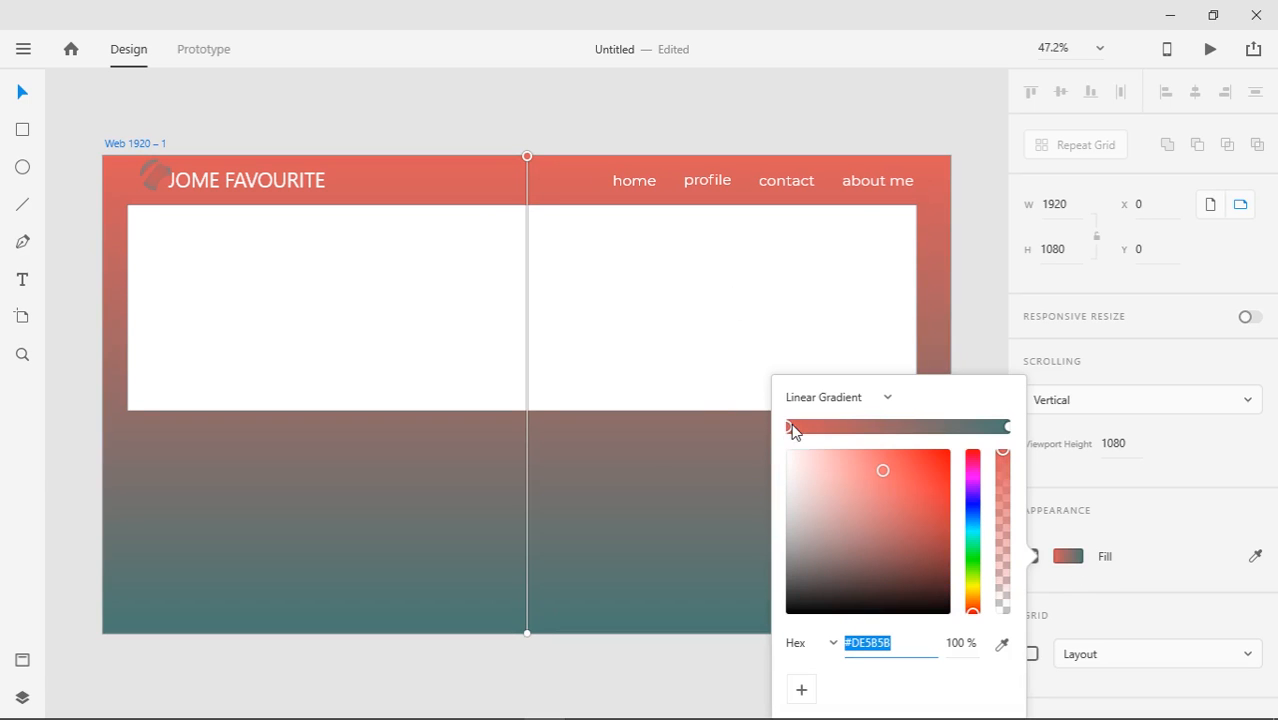
pyautogui.write('BF6666')
pyautogui.press('Return')
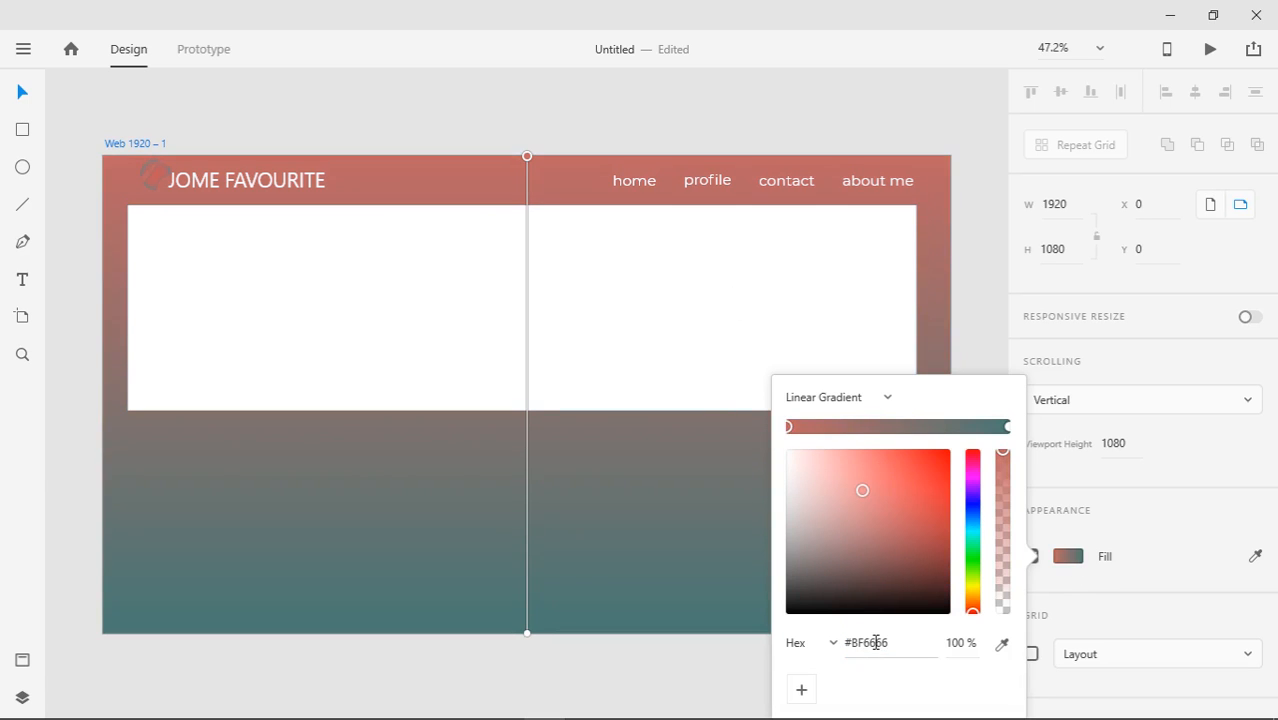
# Set the gradient's bottom colour stop to steel blue #4E7892
pyautogui.click(1008, 428)
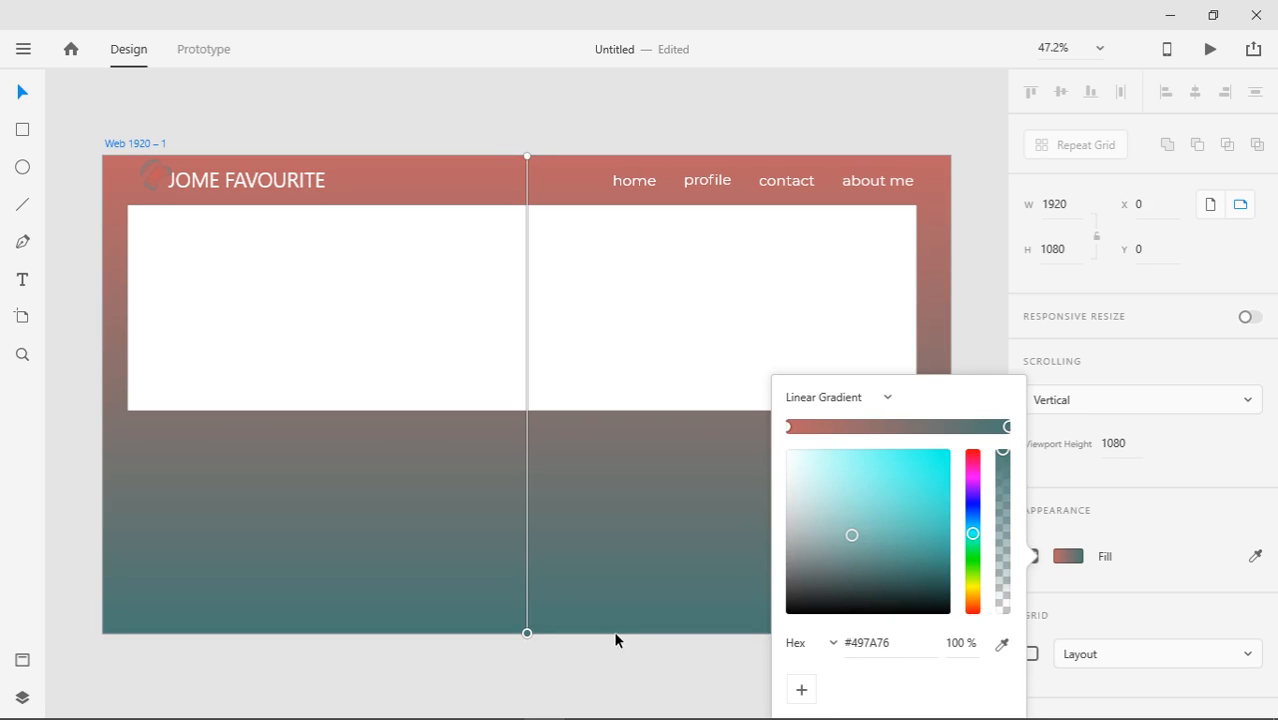
pyautogui.click(1081, 566)
pyautogui.click(1081, 566)
pyautogui.press('End')
pyautogui.write('#4E7892')
pyautogui.moveTo(930, 644); pyautogui.dragTo(785, 652)
pyautogui.write('#4E7892')
pyautogui.press('Return')
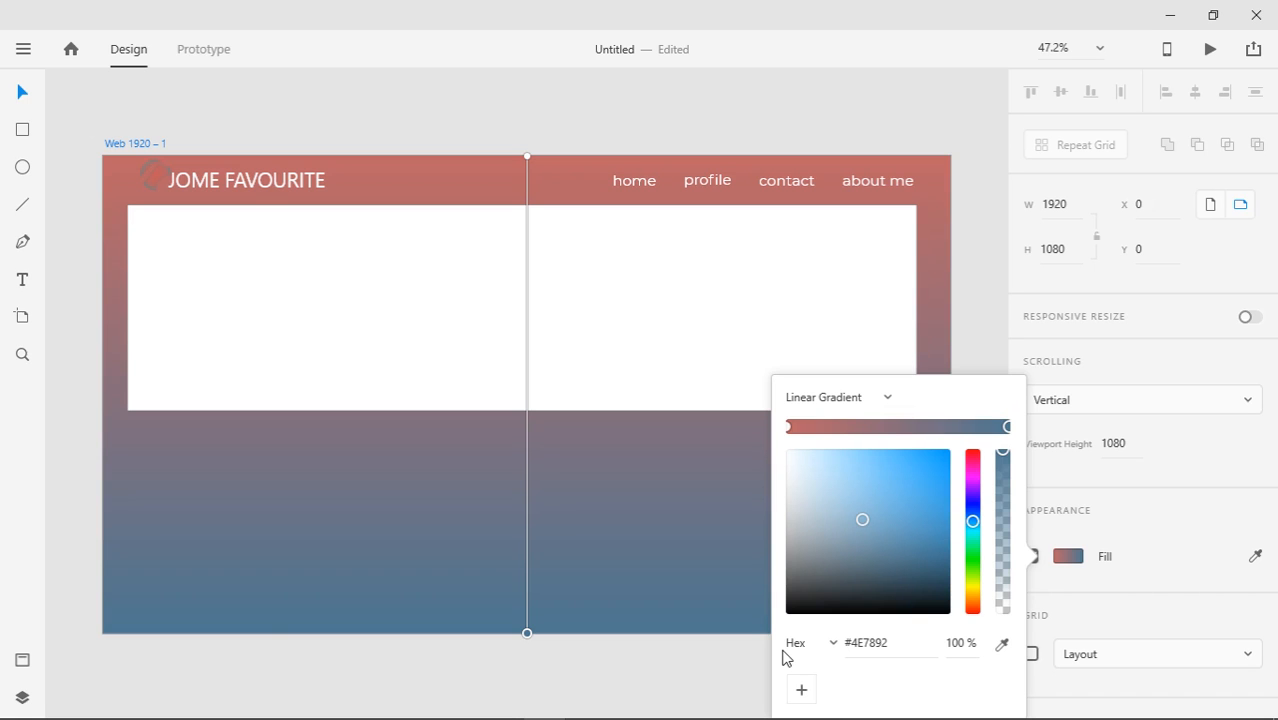
pyautogui.click(720, 668)
# Select the logo and pull its radial gradient's middle stop further left
pyautogui.moveTo(546, 706)
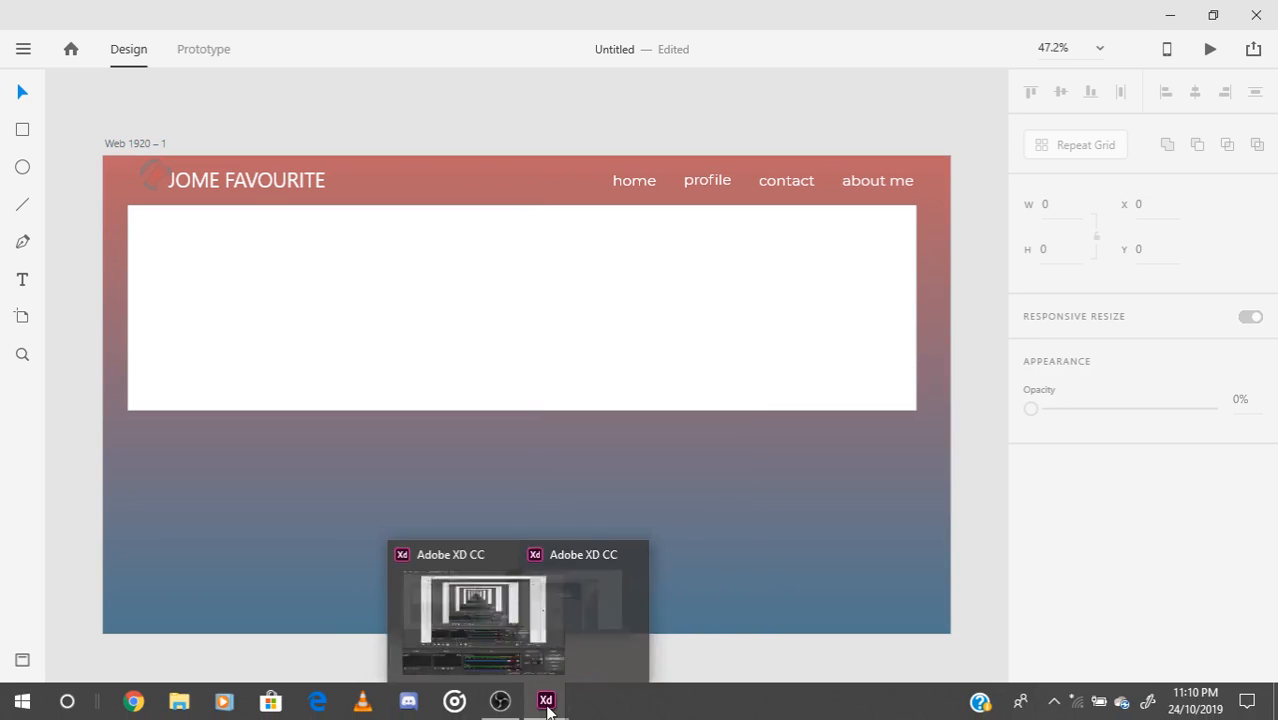
pyautogui.click(650, 640)
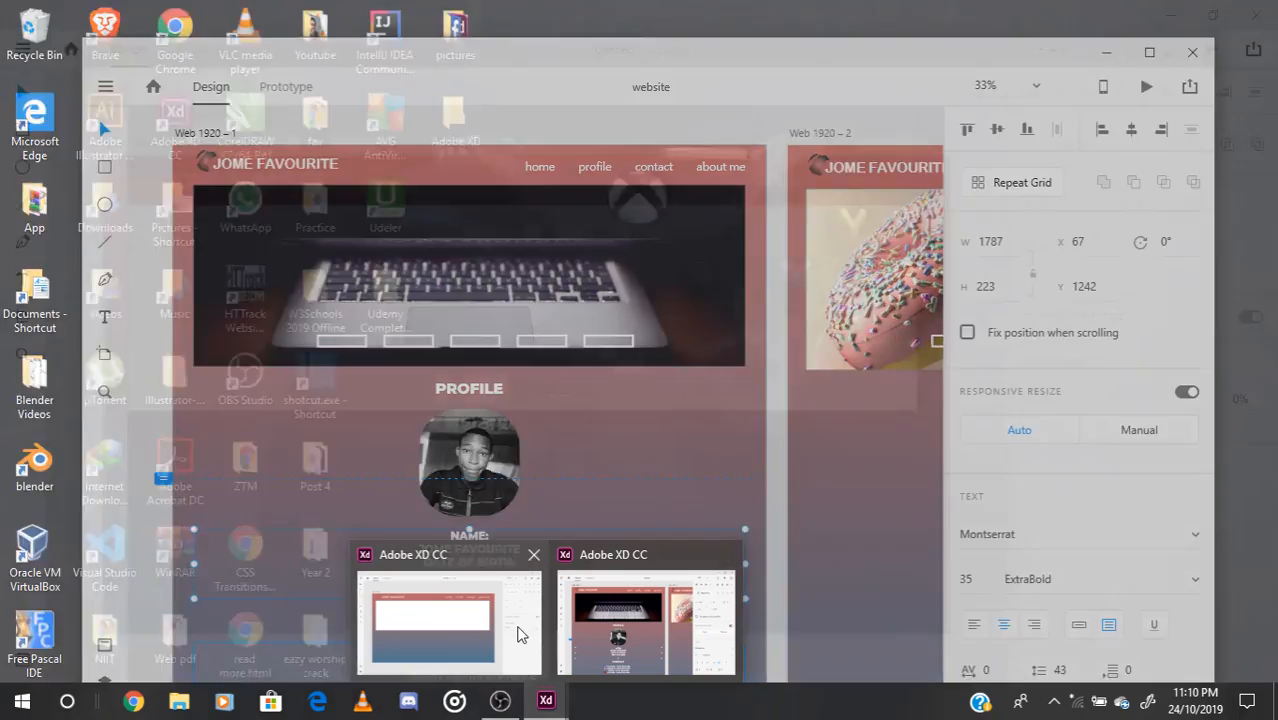
pyautogui.click(516, 633)
pyautogui.click(161, 181)
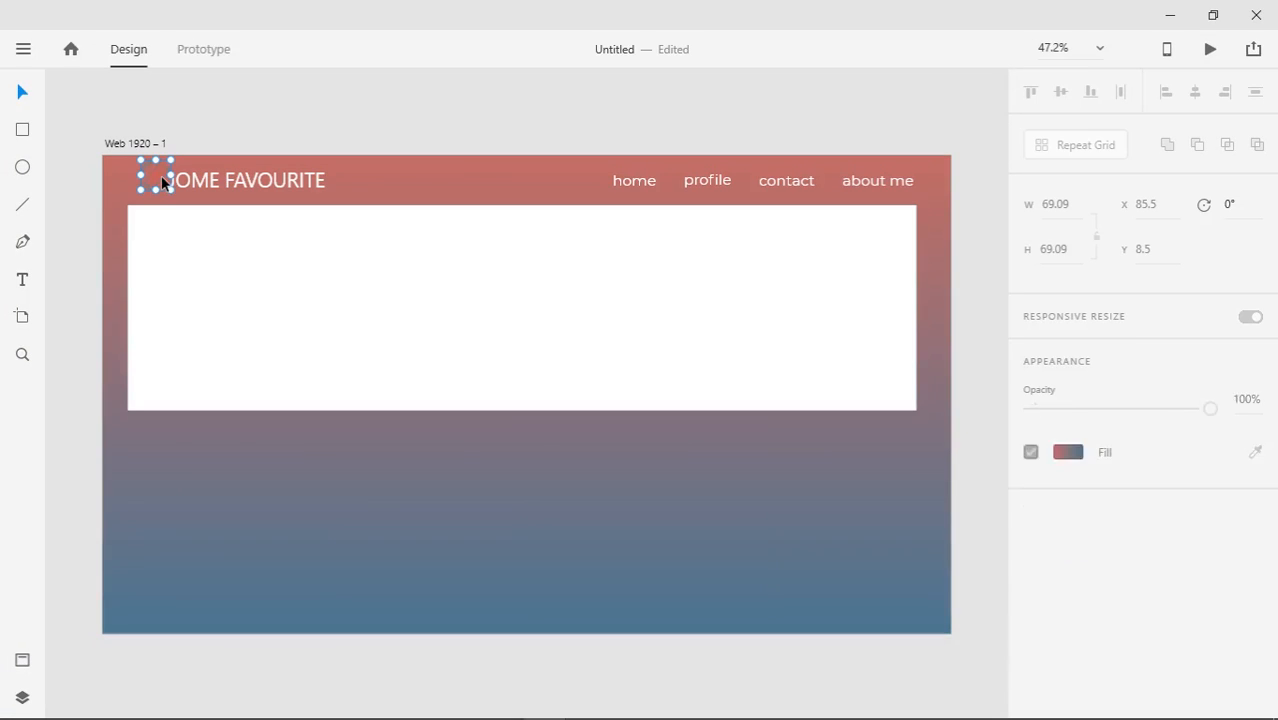
pyautogui.click(1064, 553)
pyautogui.moveTo(933, 434); pyautogui.dragTo(857, 427)
pyautogui.click(1007, 427)
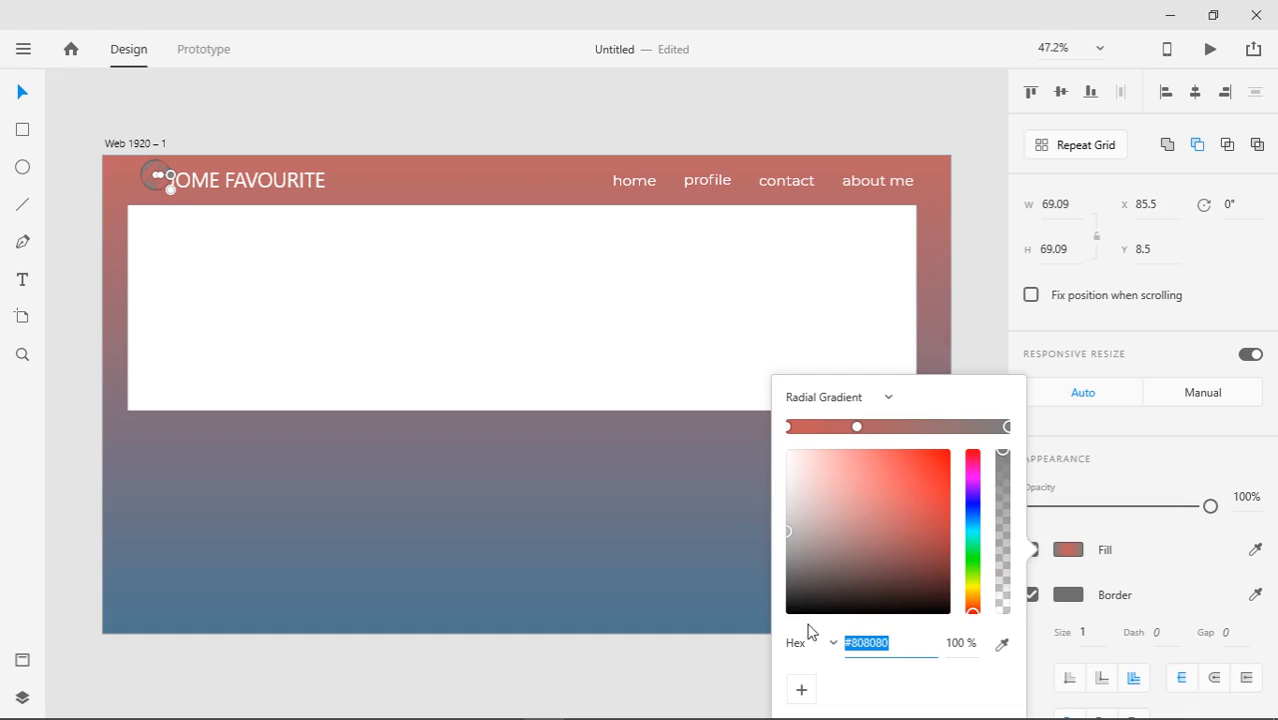
# Darken the logo gradient's outer stop to near-black #2A2828 and shift the logo and title slightly left
pyautogui.moveTo(795, 538)
pyautogui.mouseDown()
pyautogui.moveTo(784, 625)
pyautogui.moveTo(790, 590)
pyautogui.mouseUp()
pyautogui.click(955, 285)
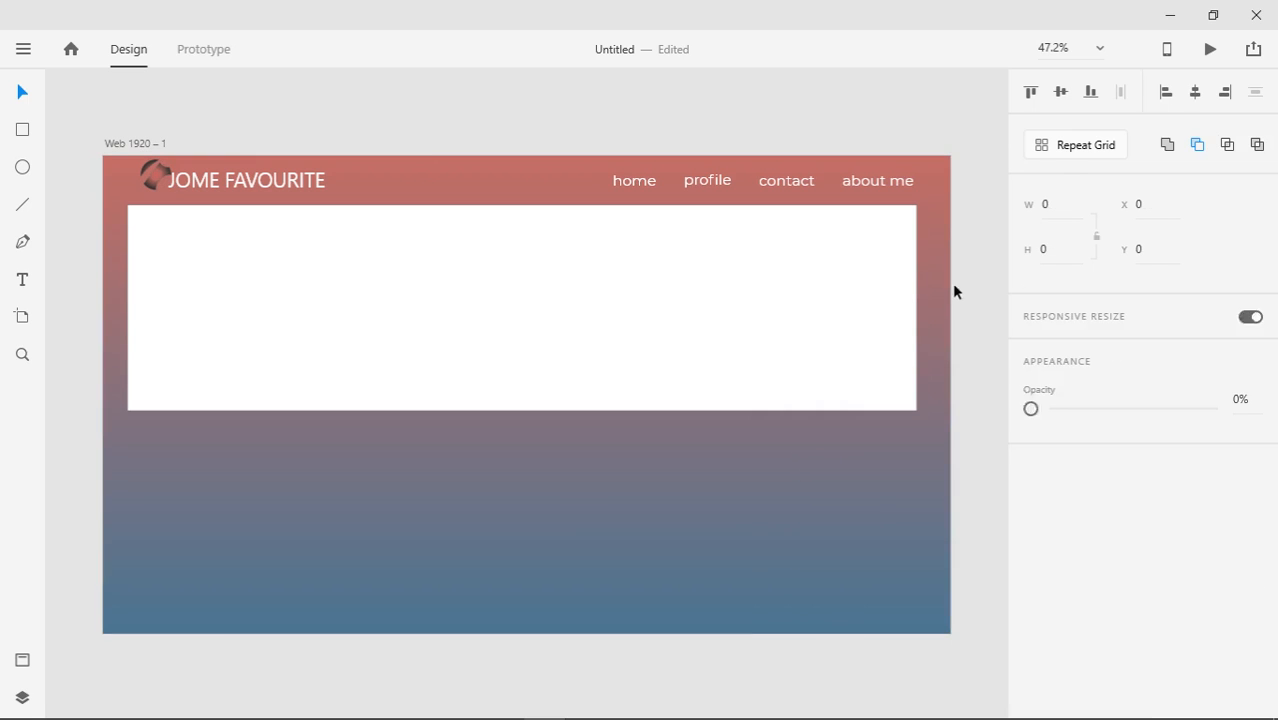
pyautogui.moveTo(124, 131); pyautogui.dragTo(190, 188)
pyautogui.click(277, 98)
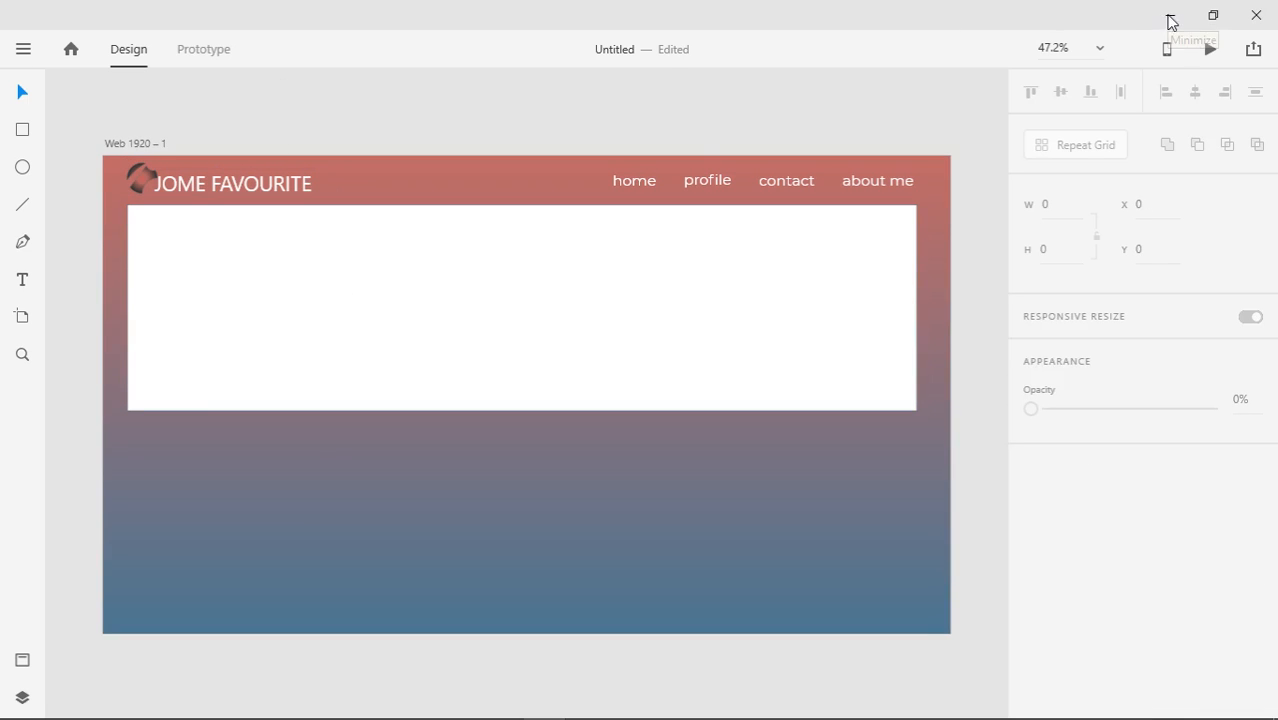
# Drag 1.jpg from the pictures folder into the white 1789 × 466 hero rectangle
pyautogui.click(1215, 16)
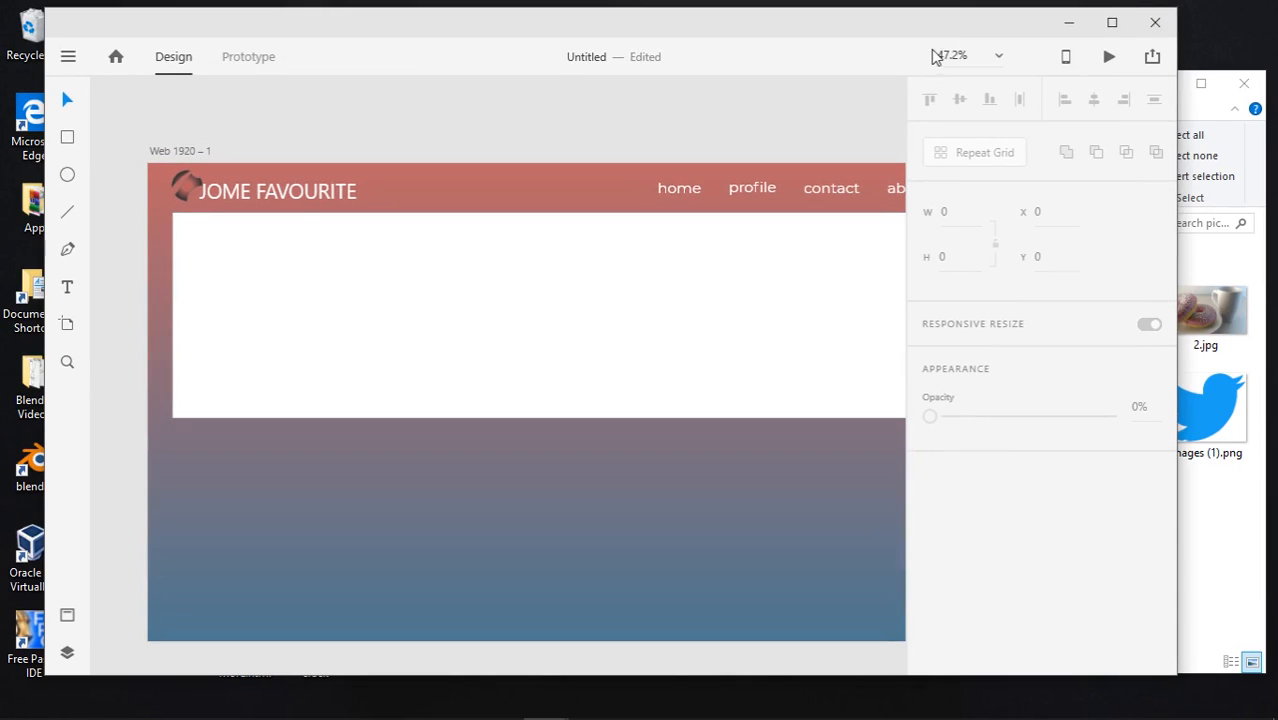
pyautogui.moveTo(941, 37); pyautogui.dragTo(838, 42)
pyautogui.click(1184, 573)
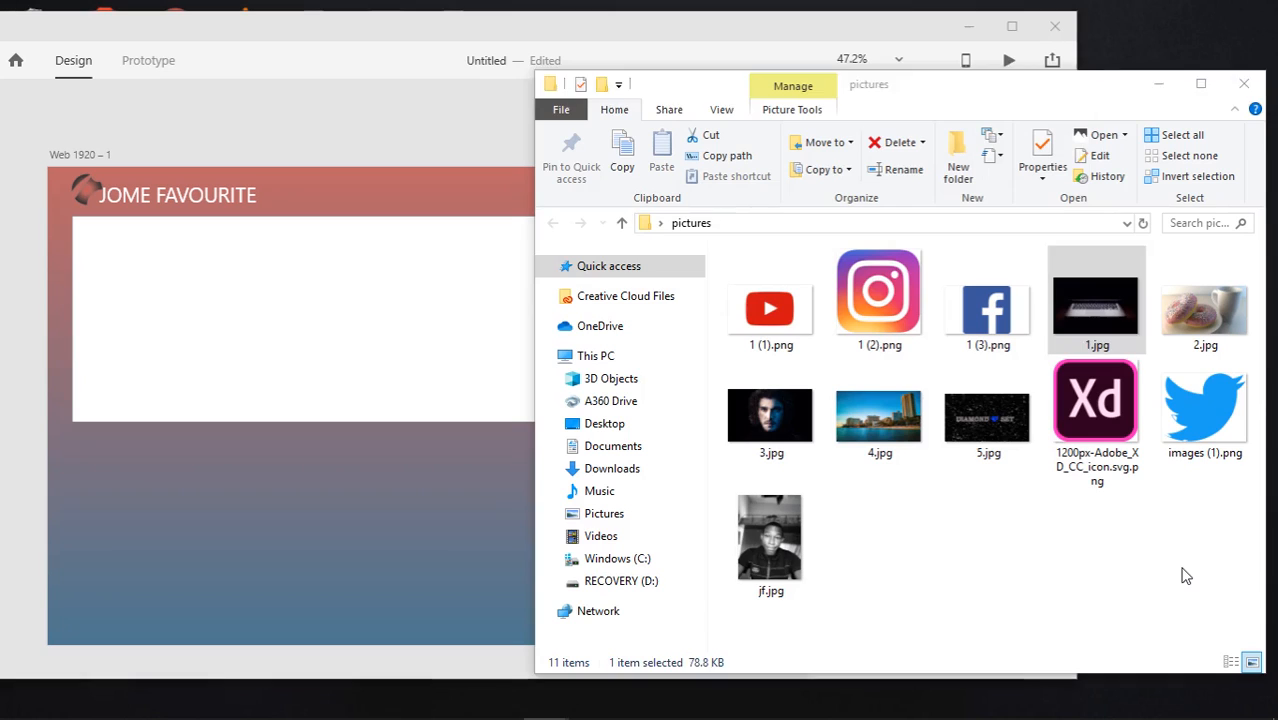
pyautogui.moveTo(1106, 292); pyautogui.dragTo(303, 330)
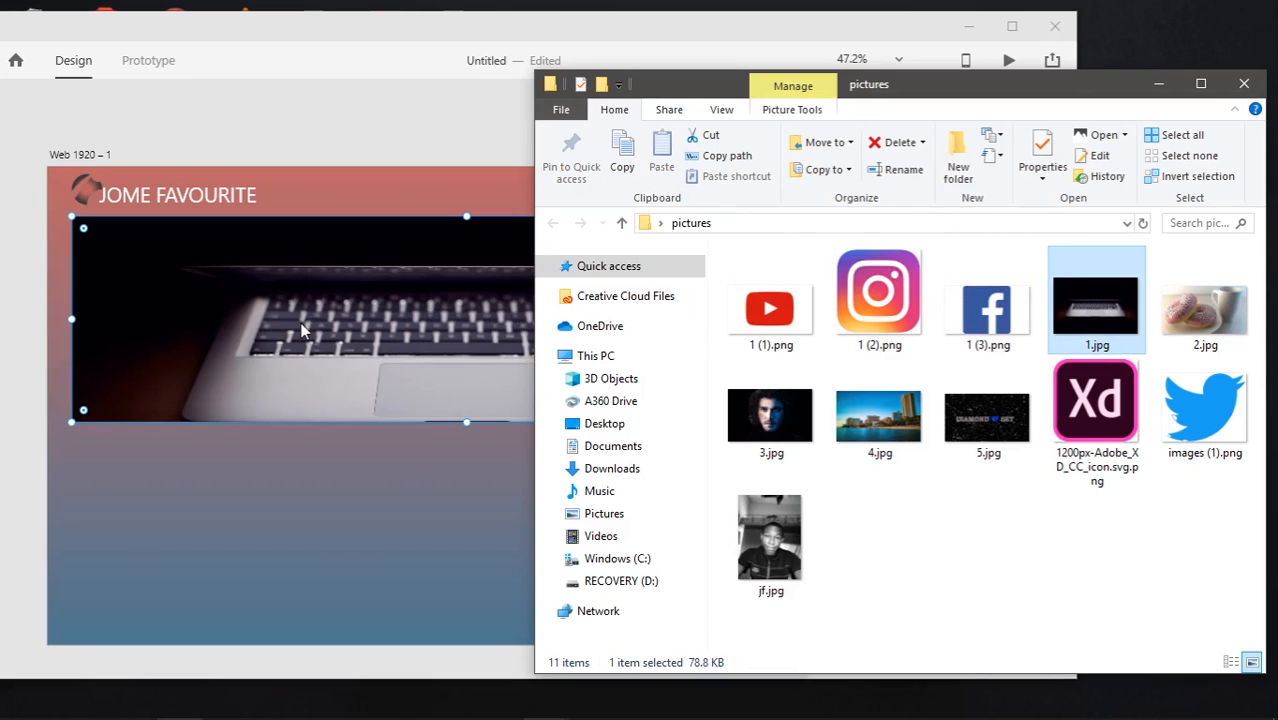
pyautogui.click(1098, 522)
pyautogui.click(417, 37)
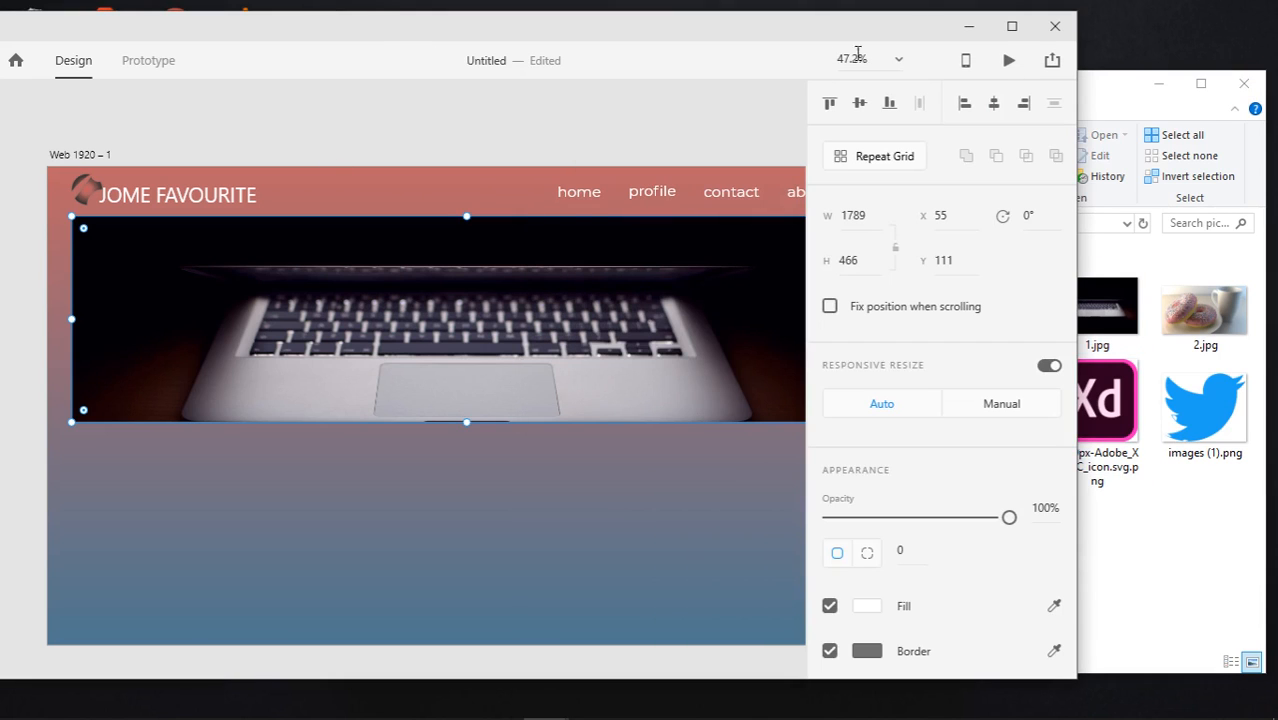
pyautogui.click(1012, 28)
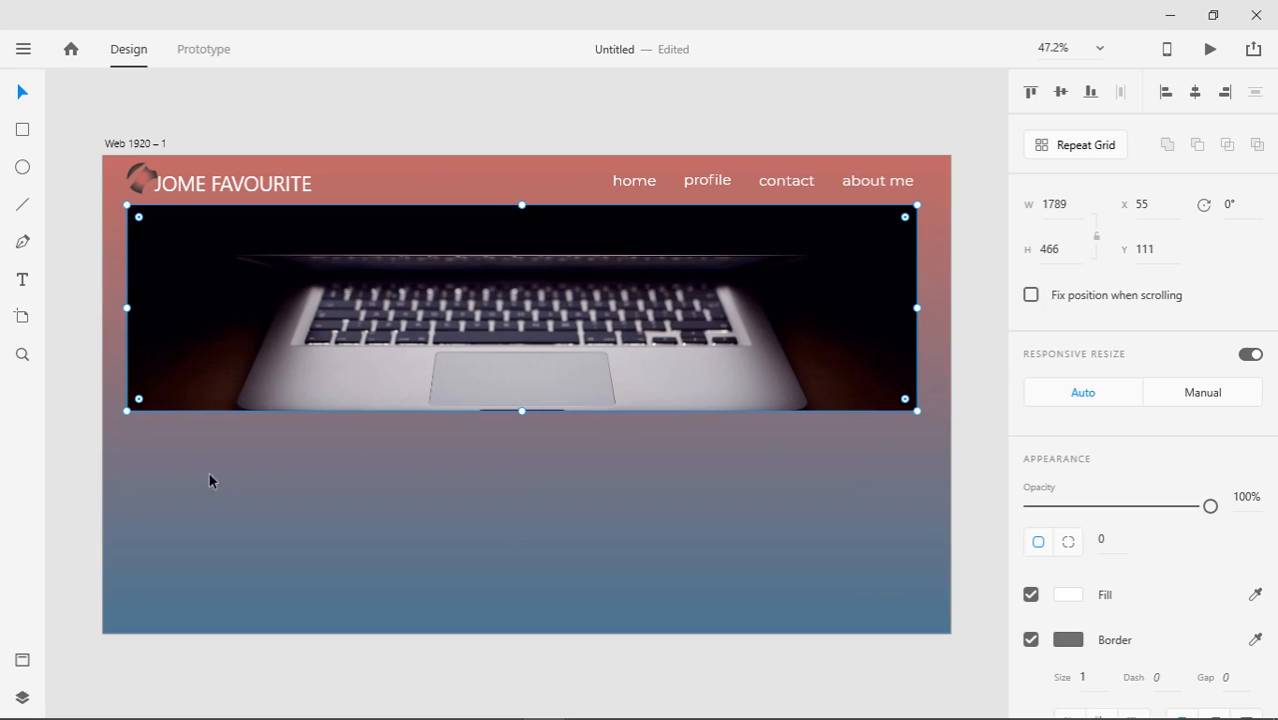
# Widen the laptop image slightly to the right
pyautogui.click(46, 460)
pyautogui.click(807, 328)
pyautogui.moveTo(917, 309); pyautogui.dragTo(924, 309)
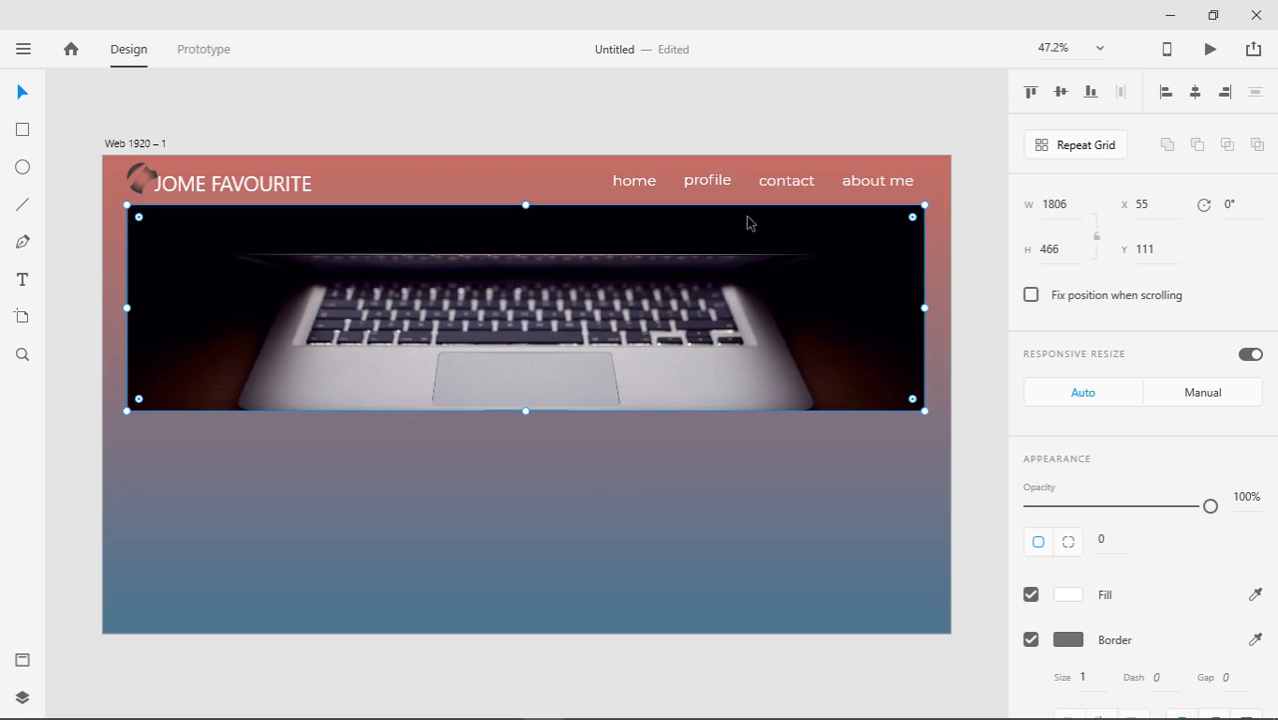
pyautogui.click(643, 110)
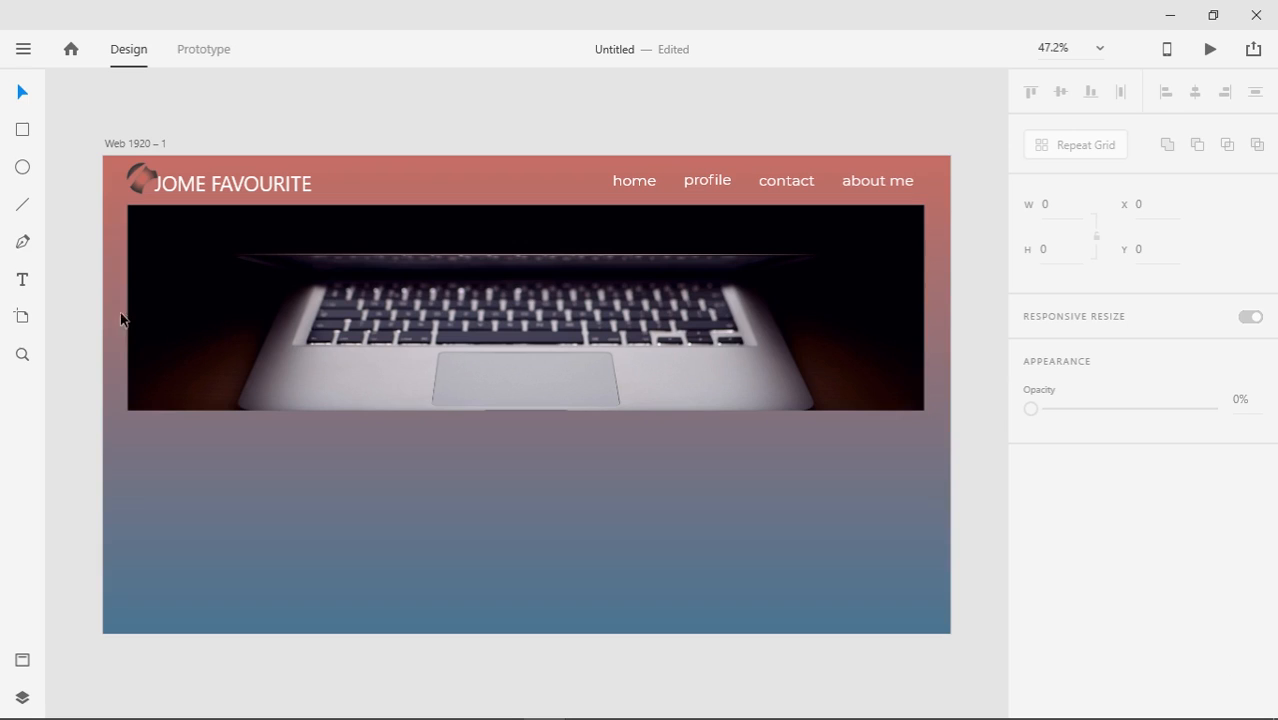
# Shift the four navigation links slightly right and align the logo and title at X 54.5, Y 14.5
pyautogui.click(879, 183)
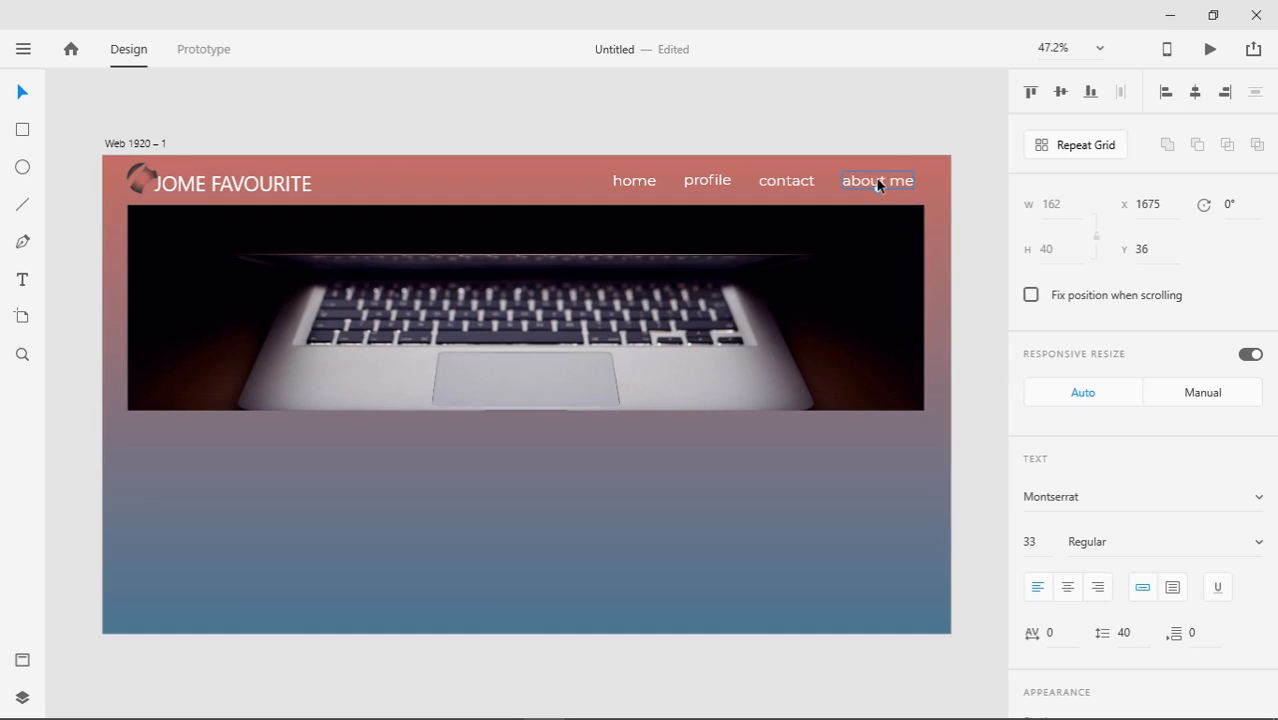
pyautogui.keyDown('shift'); pyautogui.click(790, 183); pyautogui.keyUp('shift')
pyautogui.keyDown('shift'); pyautogui.click(707, 181); pyautogui.keyUp('shift')
pyautogui.keyDown('shift'); pyautogui.click(634, 181); pyautogui.keyUp('shift')
pyautogui.moveTo(770, 180); pyautogui.dragTo(797, 183)
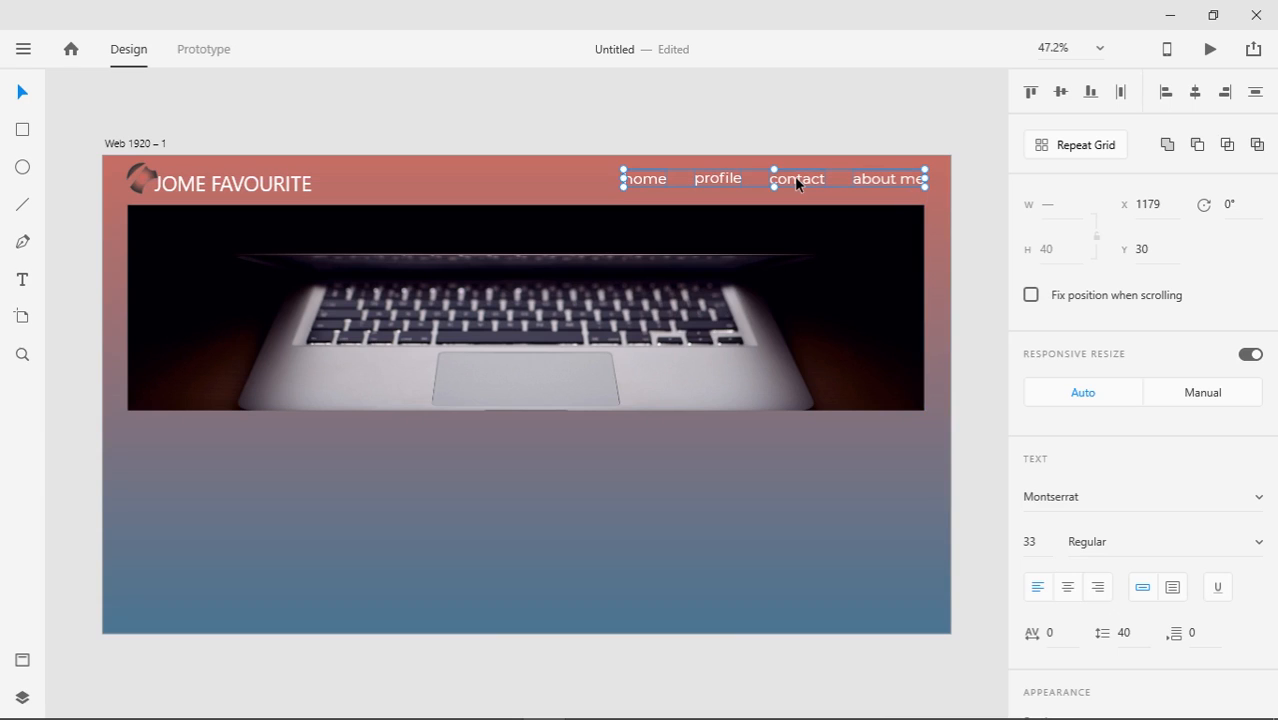
pyautogui.click(785, 134)
pyautogui.moveTo(123, 128); pyautogui.dragTo(240, 190)
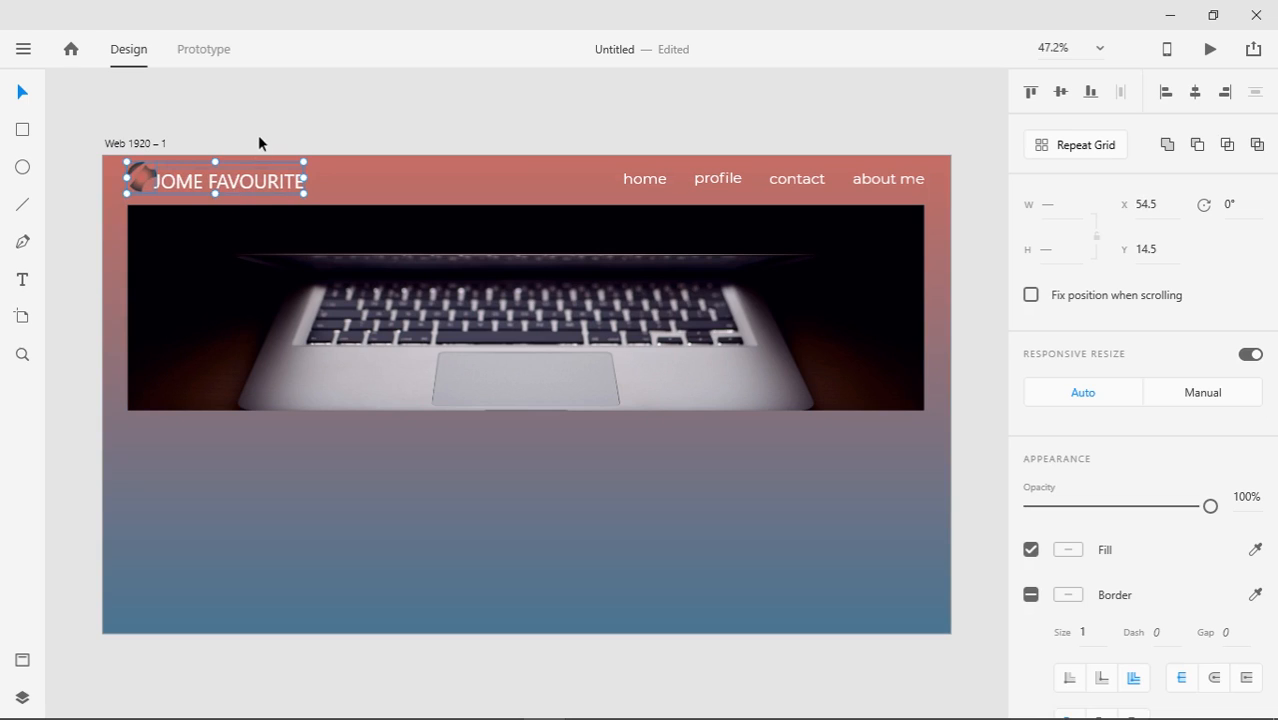
pyautogui.click(257, 130)
# Drag the Web 1920 – 1 artboard's bottom edge down until its height reads 1506 px
pyautogui.click(516, 565)
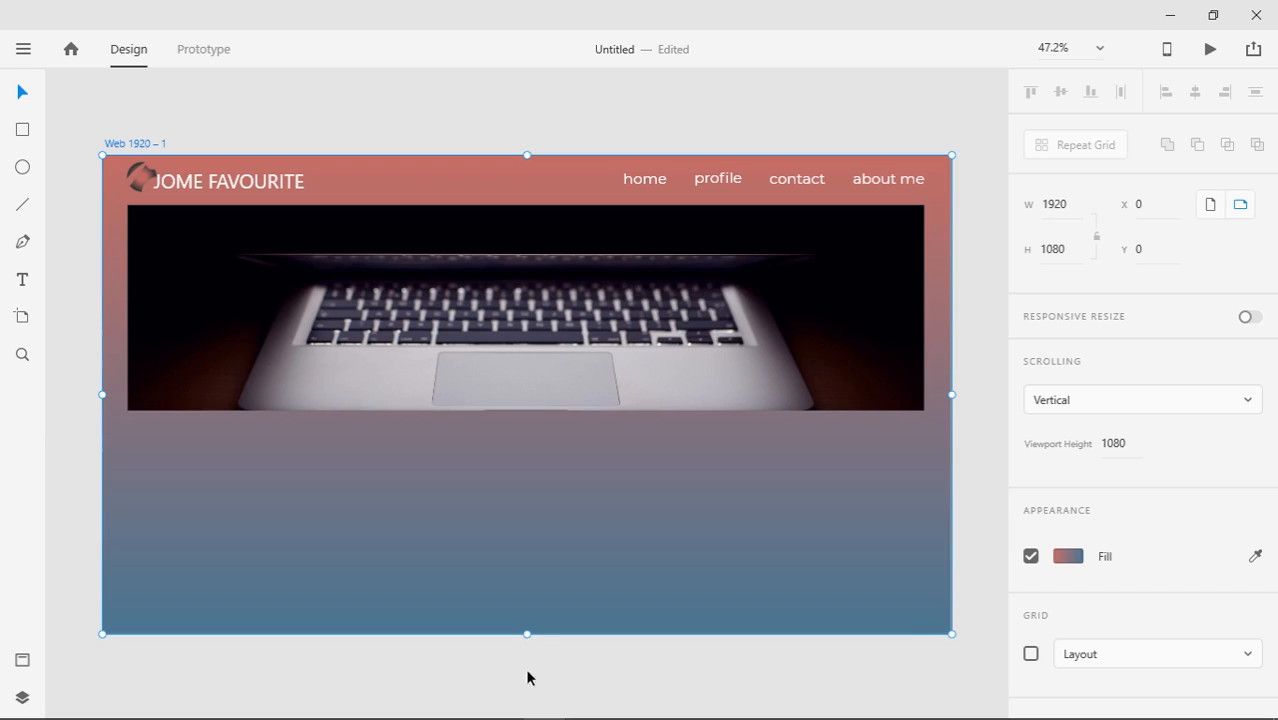
pyautogui.moveTo(528, 636); pyautogui.dragTo(520, 719)
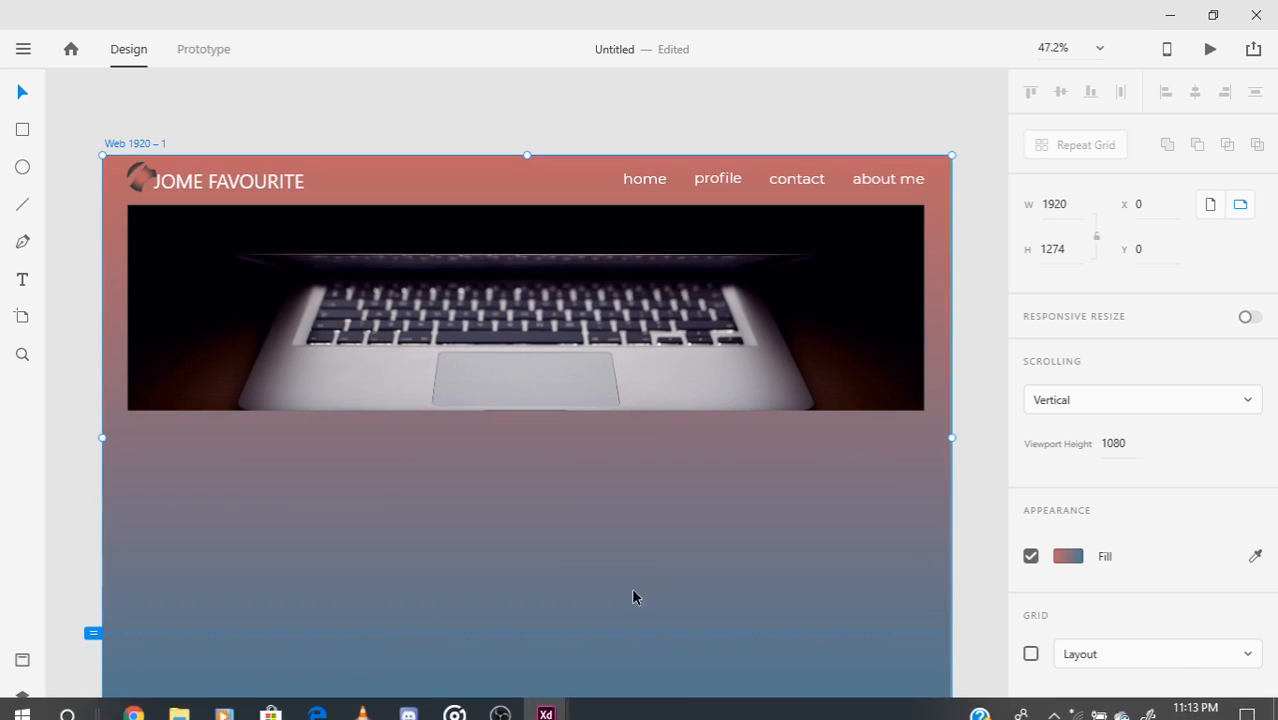
pyautogui.hotkey('ctrl', '-')
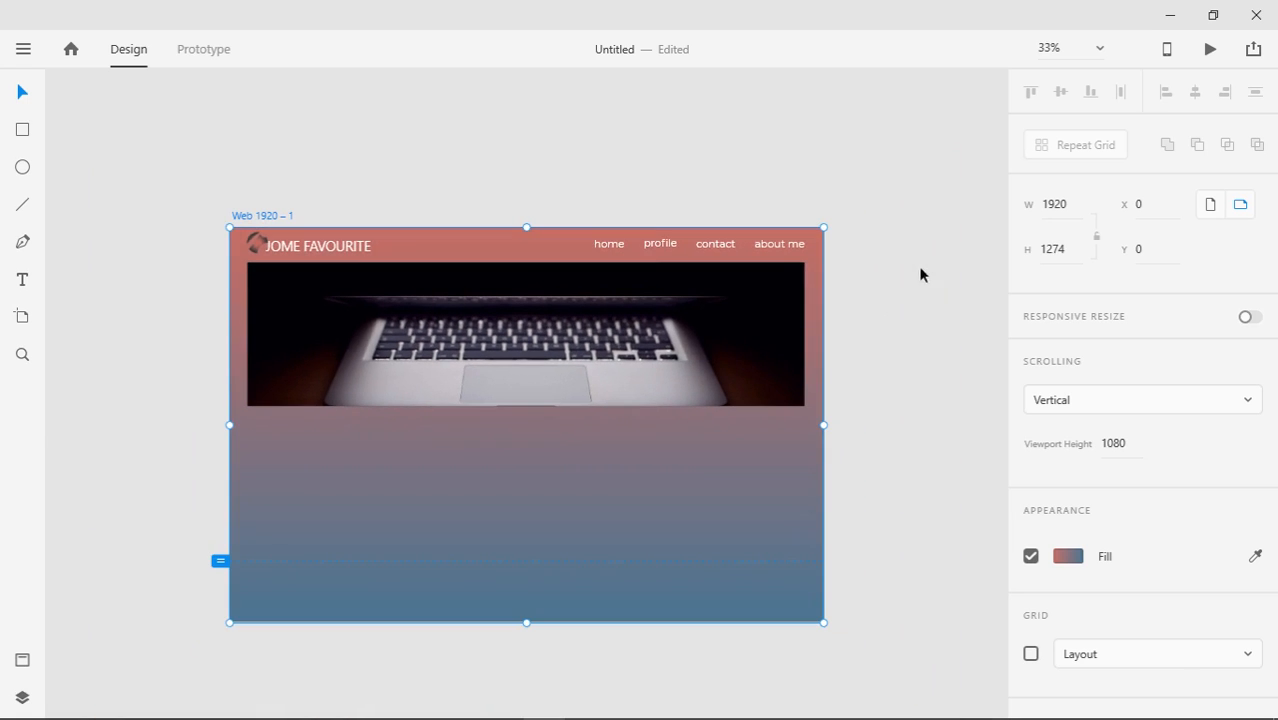
pyautogui.moveTo(527, 623); pyautogui.dragTo(525, 692)
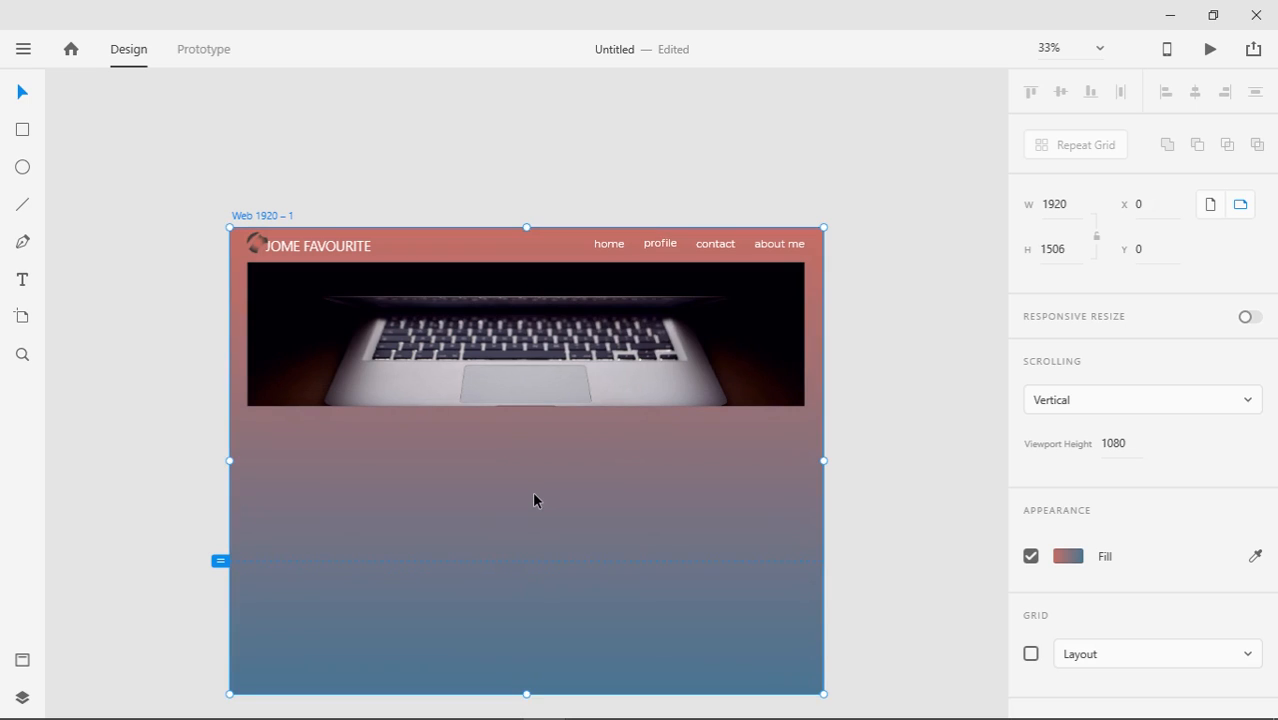
pyautogui.hotkey('ctrl', '+')
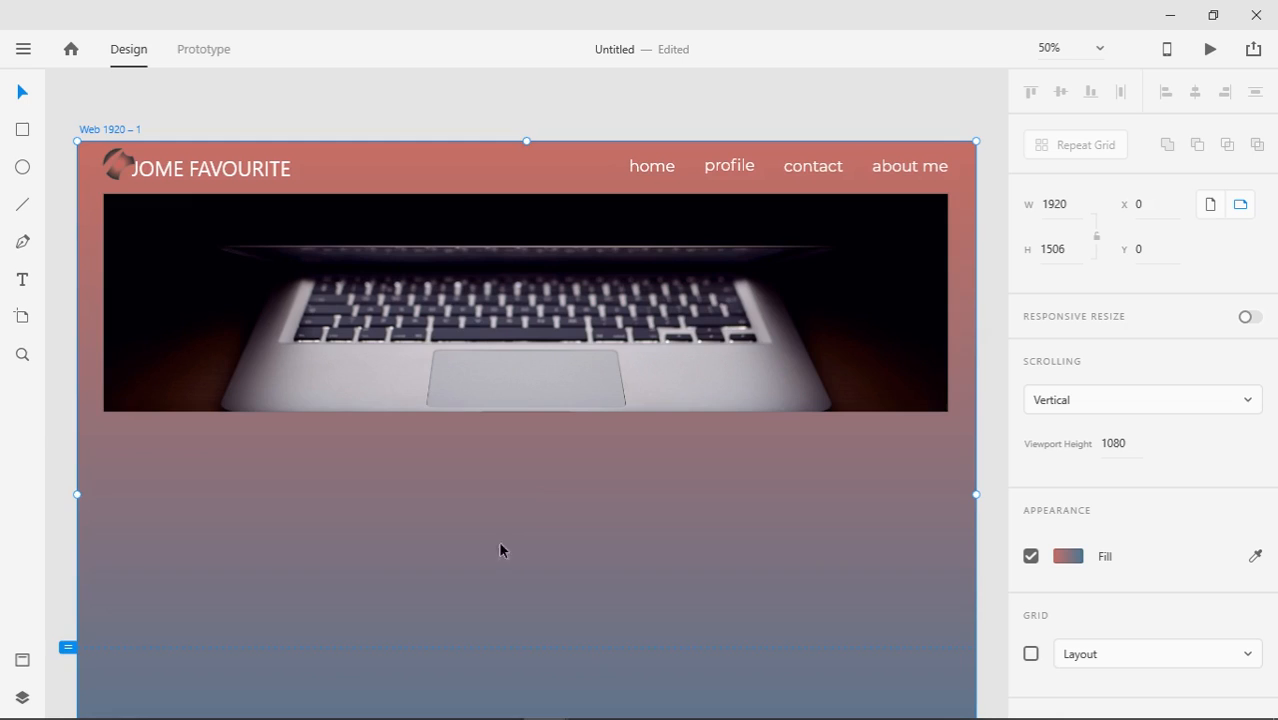
pyautogui.moveTo(500, 550); pyautogui.dragTo(499, 427)
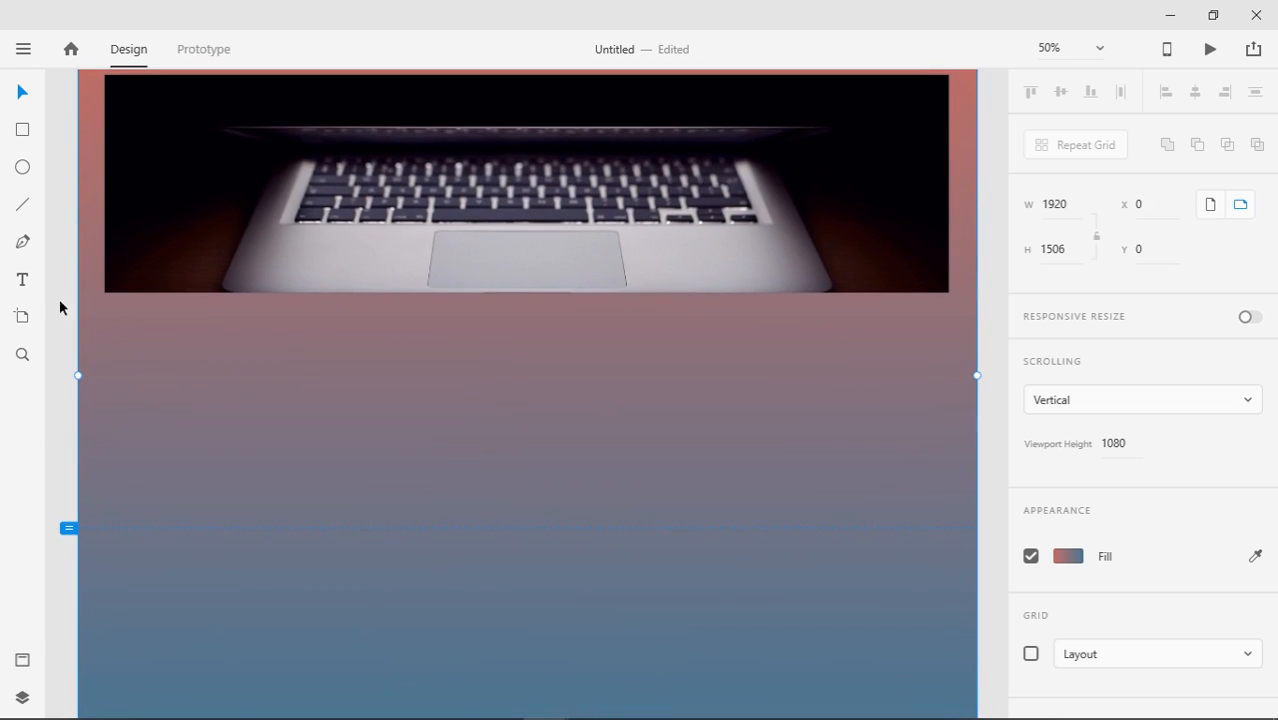
# Draw a 116 × 40 rectangle on the laptop image and remove its fill
pyautogui.click(24, 130)
pyautogui.moveTo(283, 243)
pyautogui.mouseDown()
pyautogui.moveTo(314, 268)
pyautogui.moveTo(364, 268)
pyautogui.moveTo(338, 264)
pyautogui.mouseUp()
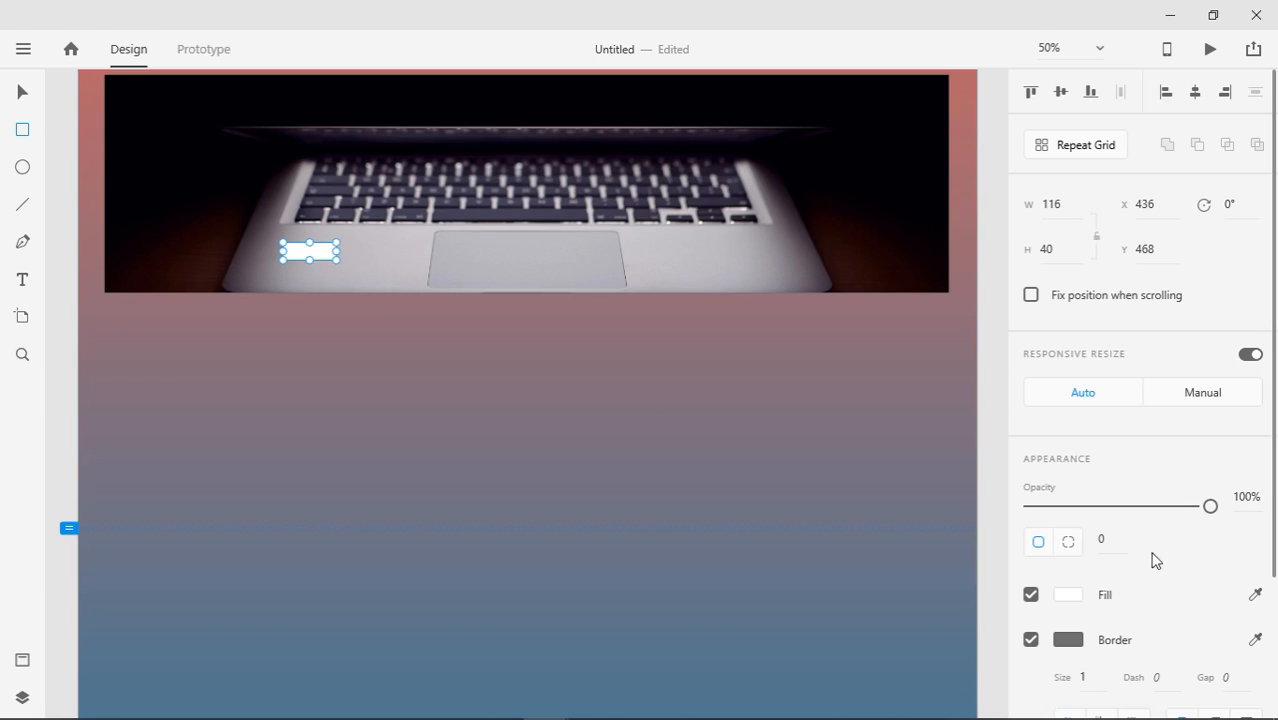
pyautogui.click(1078, 599)
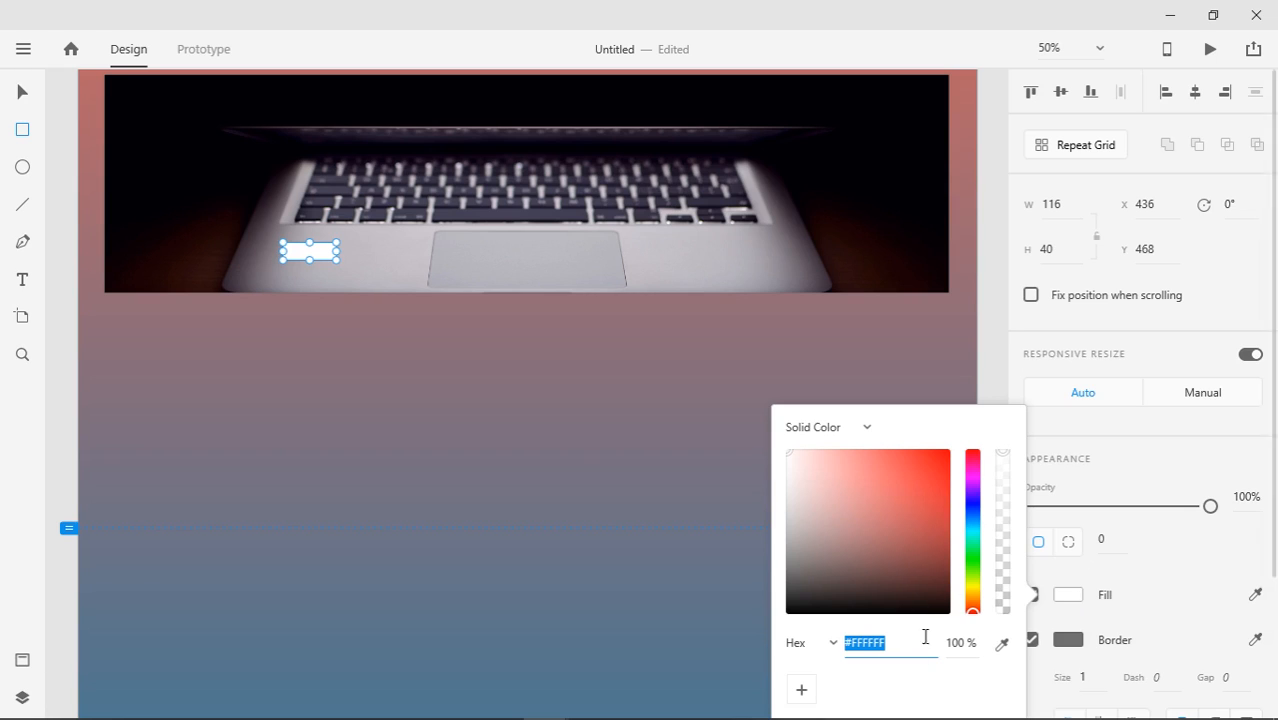
pyautogui.click(1100, 585)
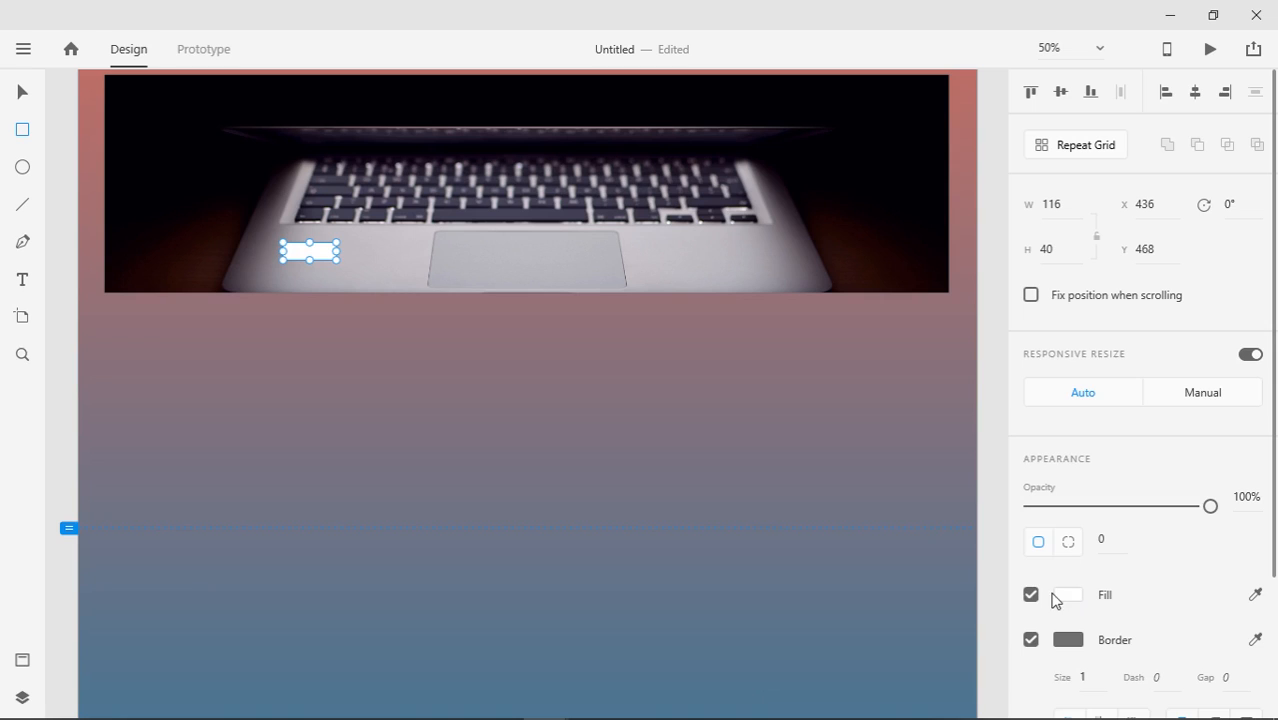
pyautogui.click(1045, 598)
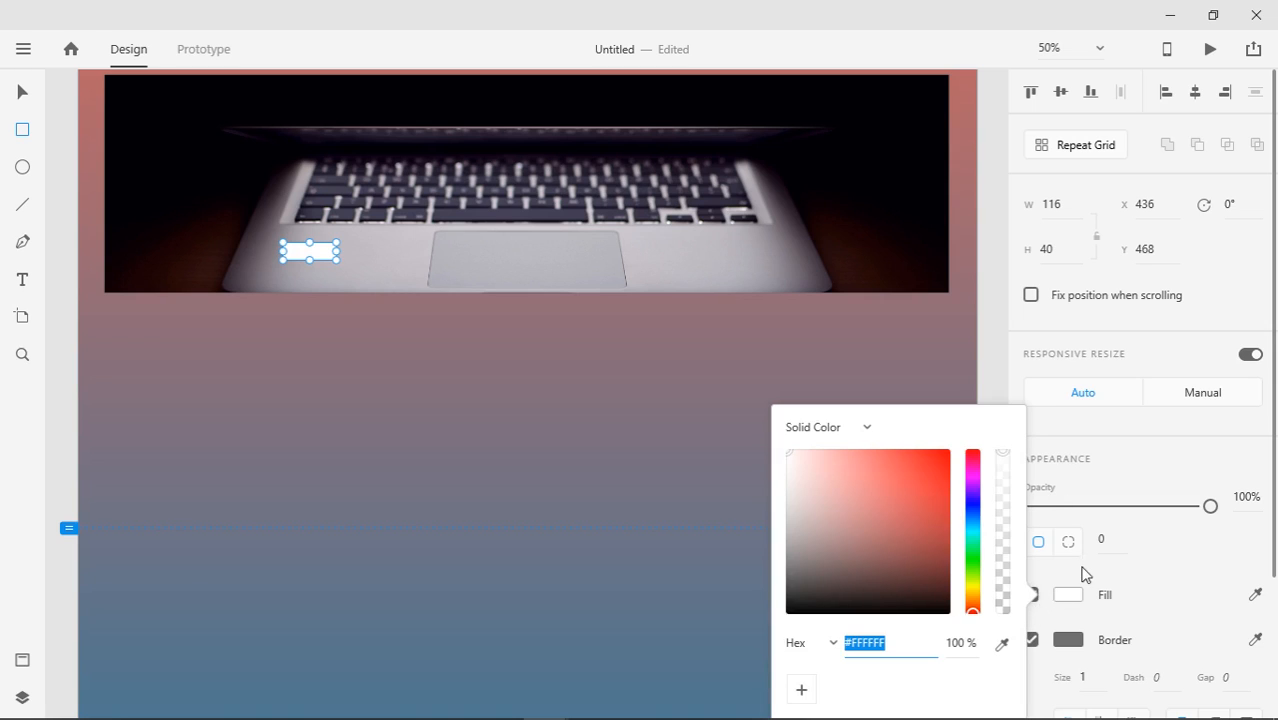
pyautogui.click(1064, 594)
pyautogui.click(1031, 595)
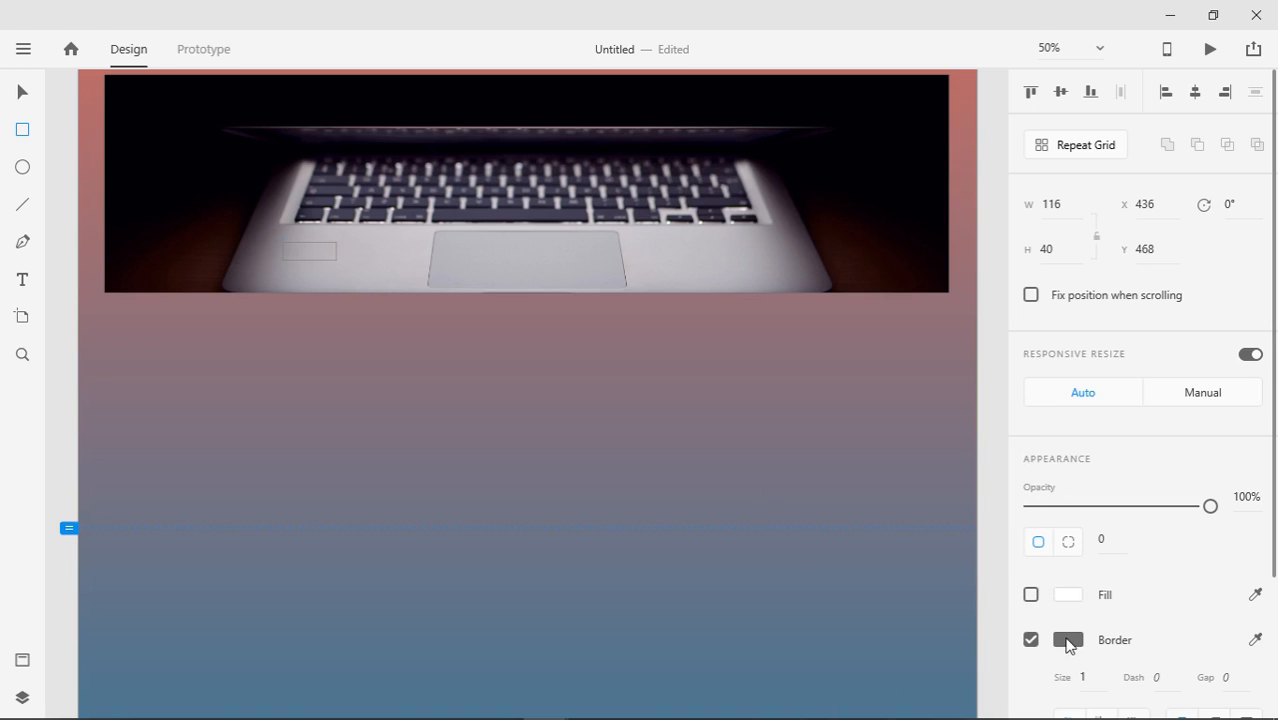
# Give the box a white #FFFFFF border with thickness 5
pyautogui.click(1067, 640)
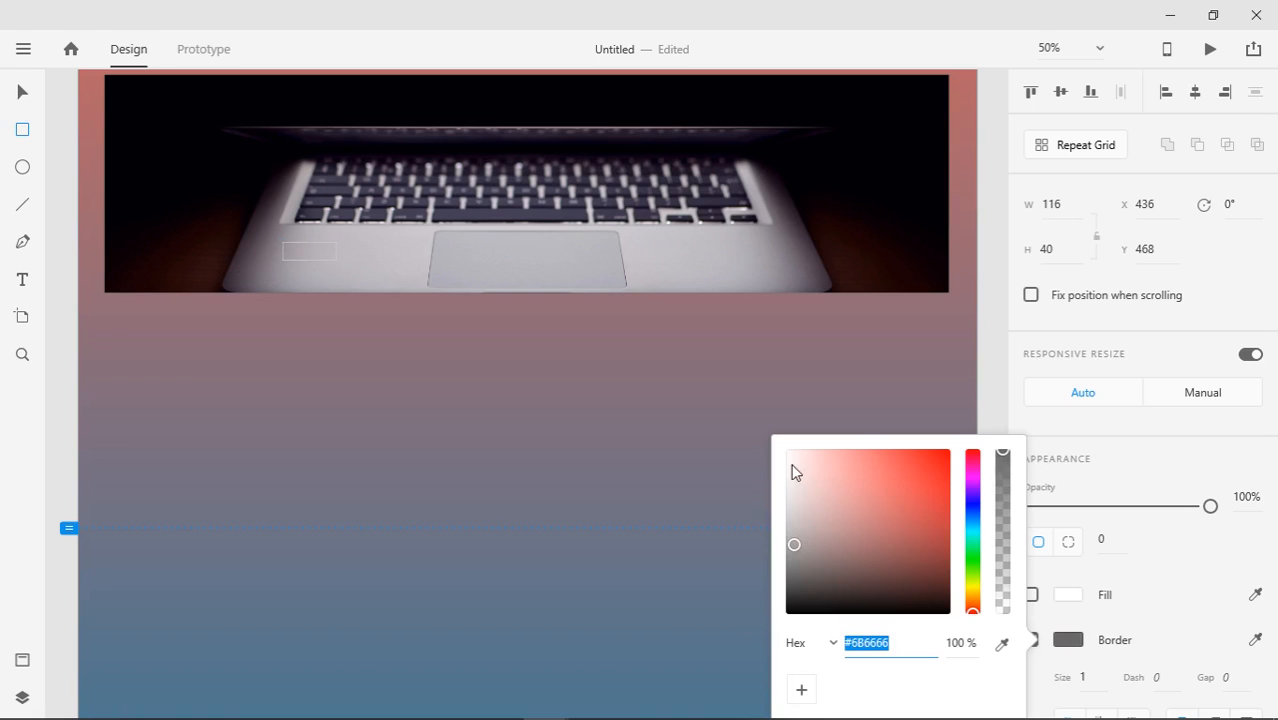
pyautogui.moveTo(793, 471); pyautogui.dragTo(787, 431)
pyautogui.click(1155, 598)
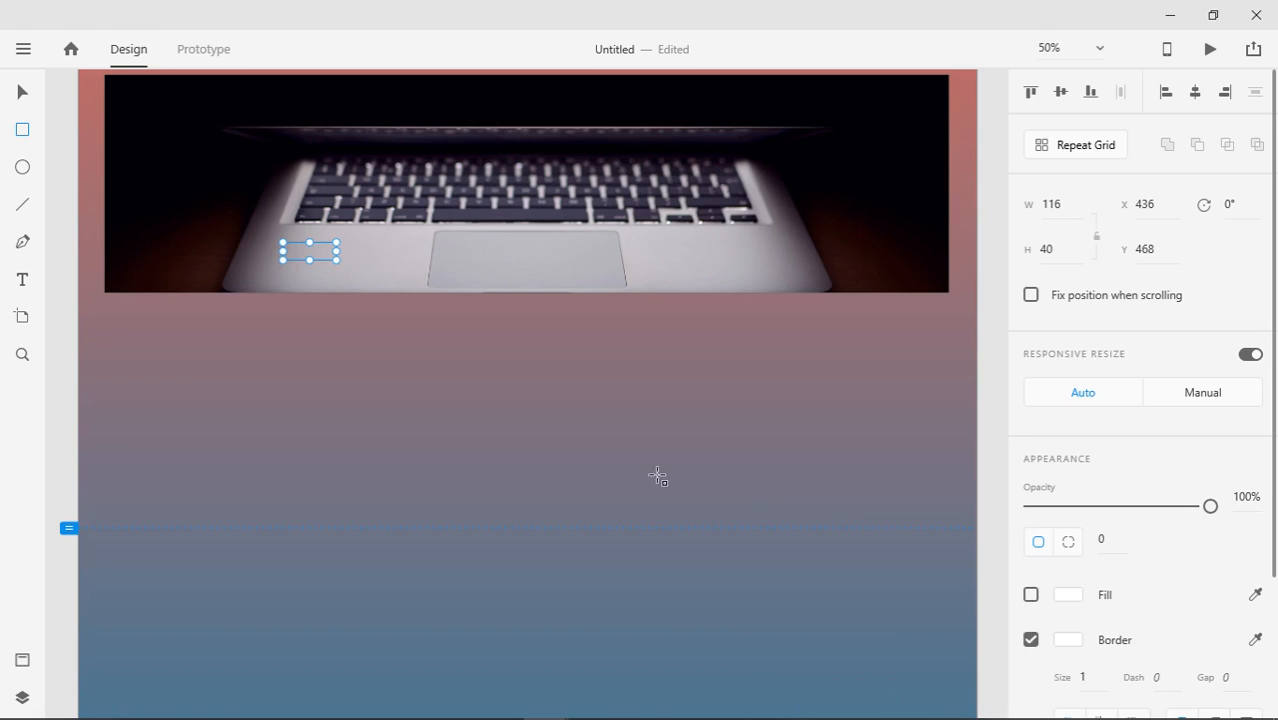
pyautogui.click(1086, 679)
pyautogui.press('Up')
pyautogui.press('Up')
pyautogui.press('Up')
pyautogui.press('Up')
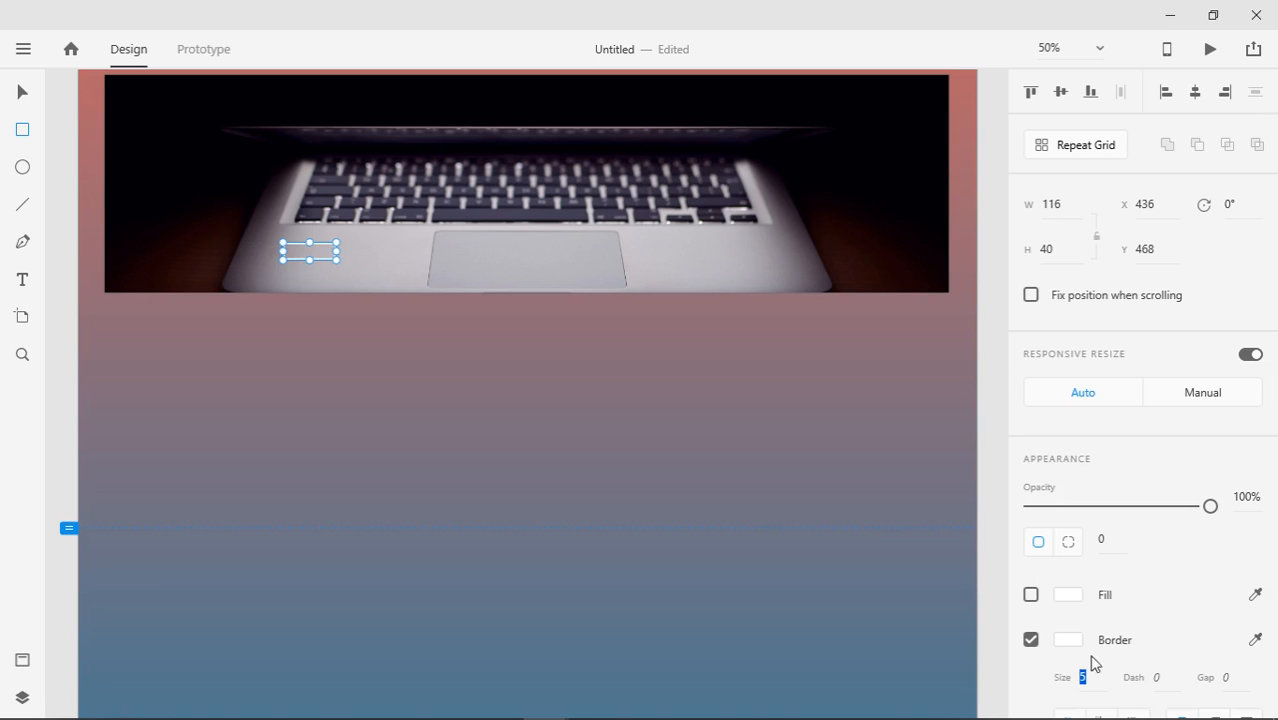
# Align the border outside the box edge, keeping the sharp corner join style
pyautogui.scroll(-4, 1093, 663)
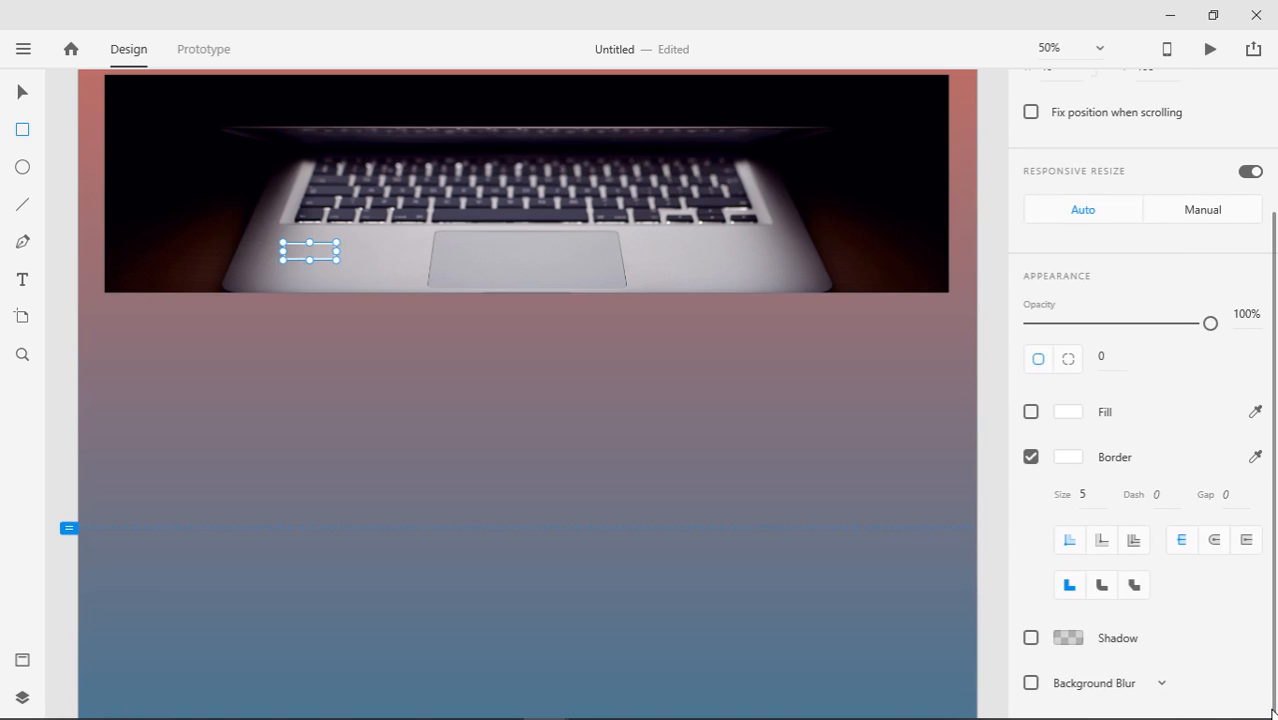
pyautogui.click(1103, 545)
pyautogui.click(1128, 544)
pyautogui.click(1214, 540)
pyautogui.click(1246, 540)
pyautogui.click(1134, 586)
pyautogui.click(1102, 588)
pyautogui.click(1070, 584)
pyautogui.click(22, 93)
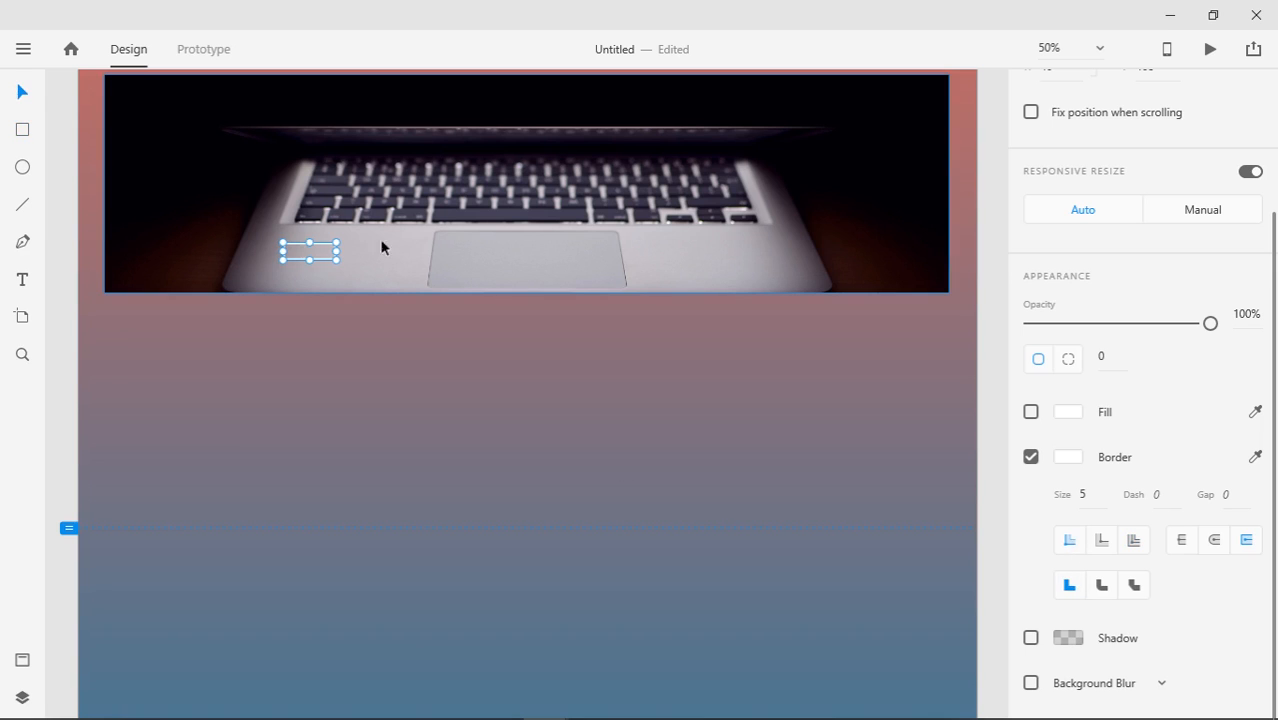
pyautogui.scroll(3, 1270, 335)
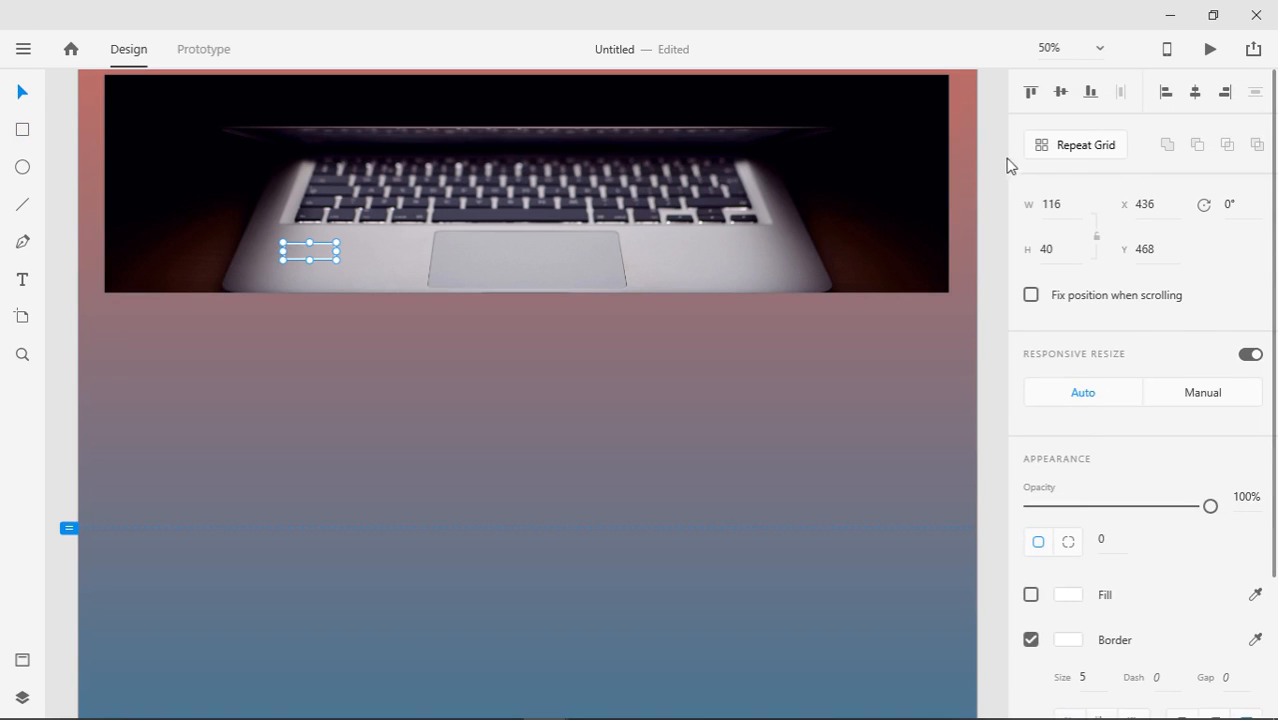
# Repeat the box into a row of five with wider gaps, 838 × 40, centred on the laptop
pyautogui.click(1066, 148)
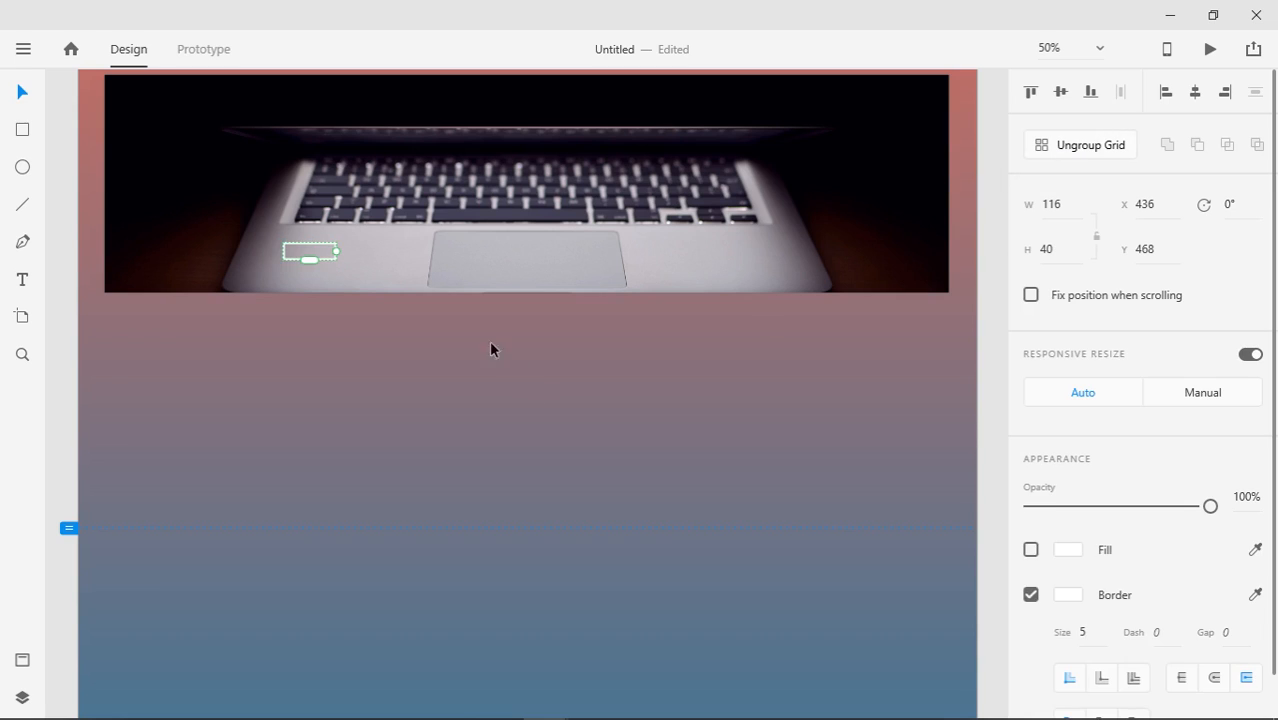
pyautogui.moveTo(336, 250); pyautogui.dragTo(600, 251)
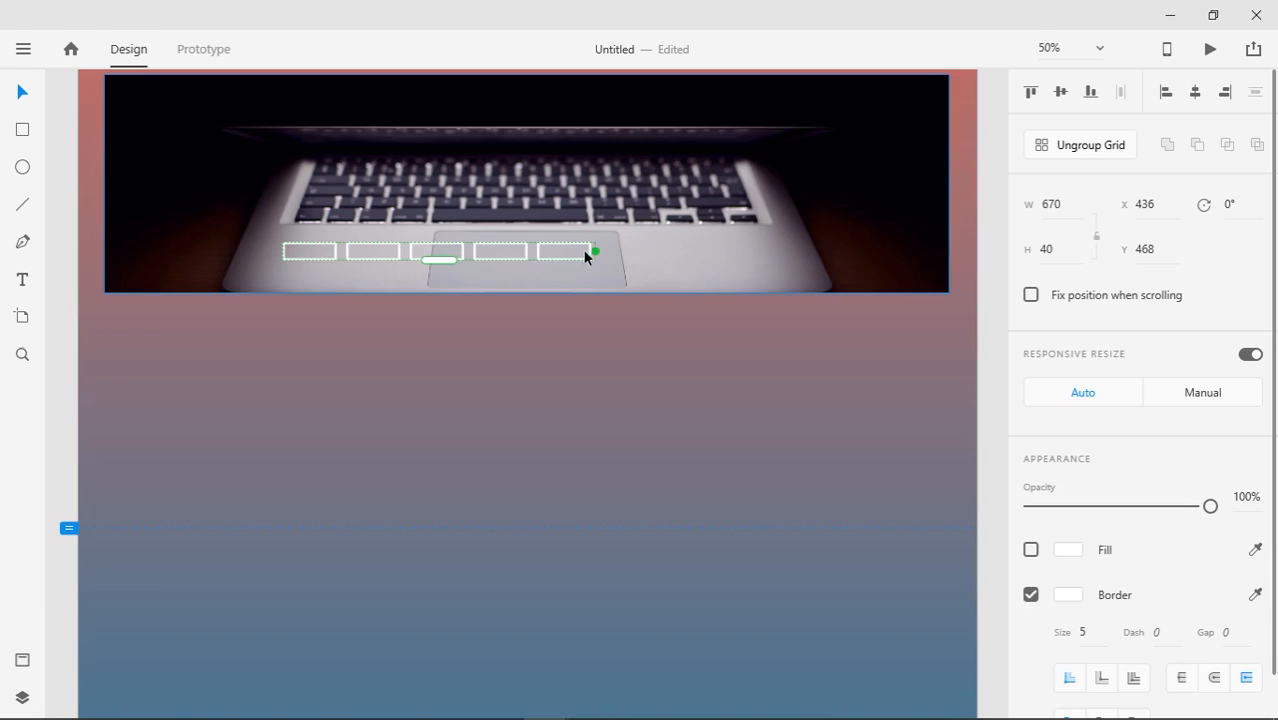
pyautogui.moveTo(533, 251); pyautogui.dragTo(600, 251)
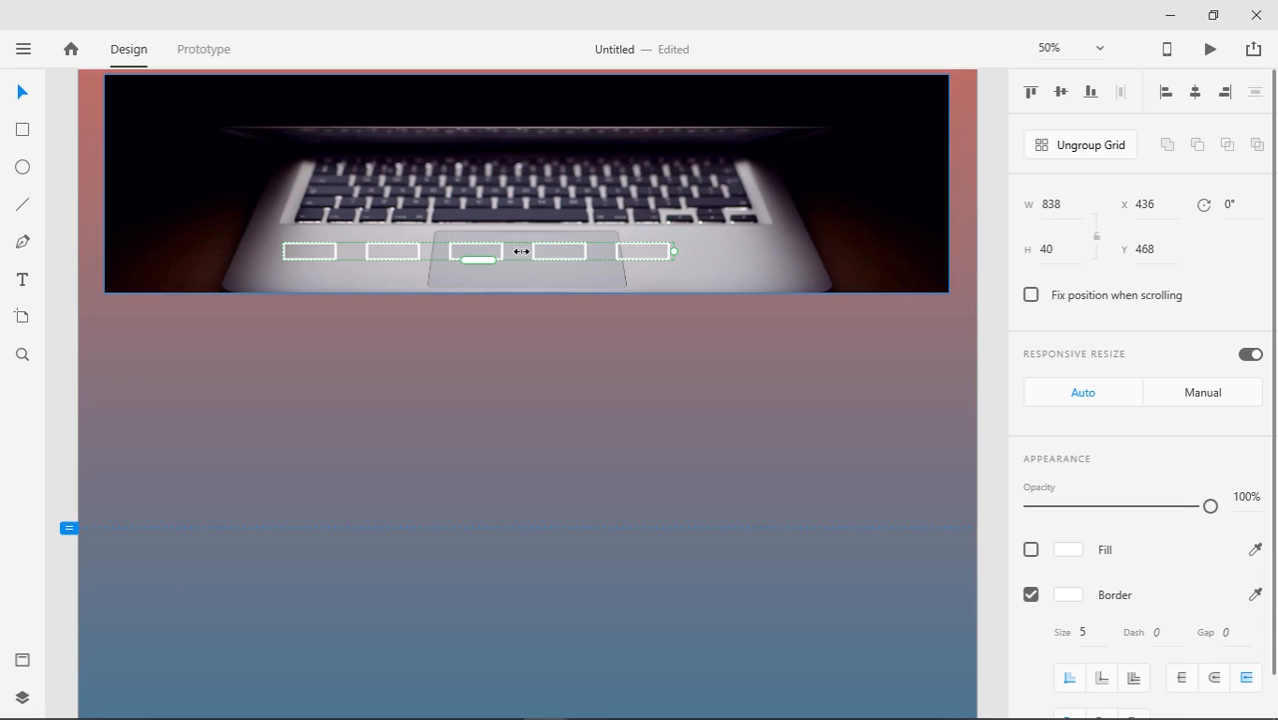
pyautogui.click(417, 360)
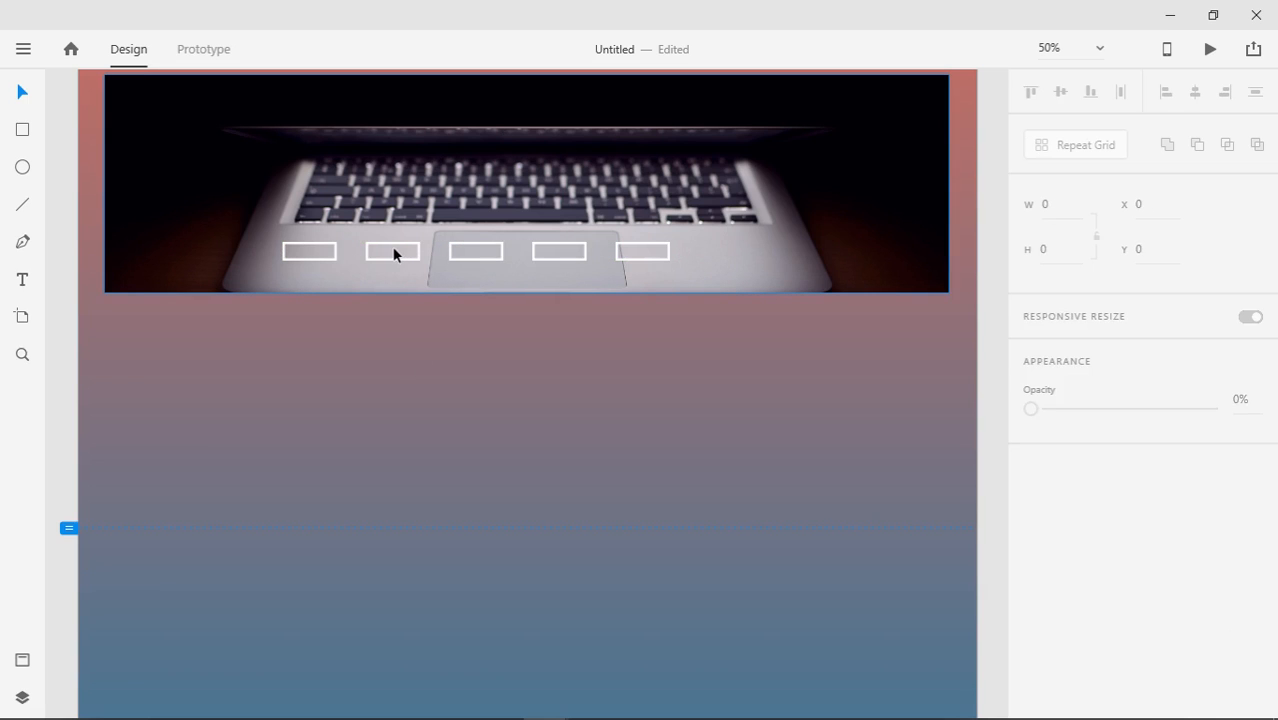
pyautogui.click(392, 247)
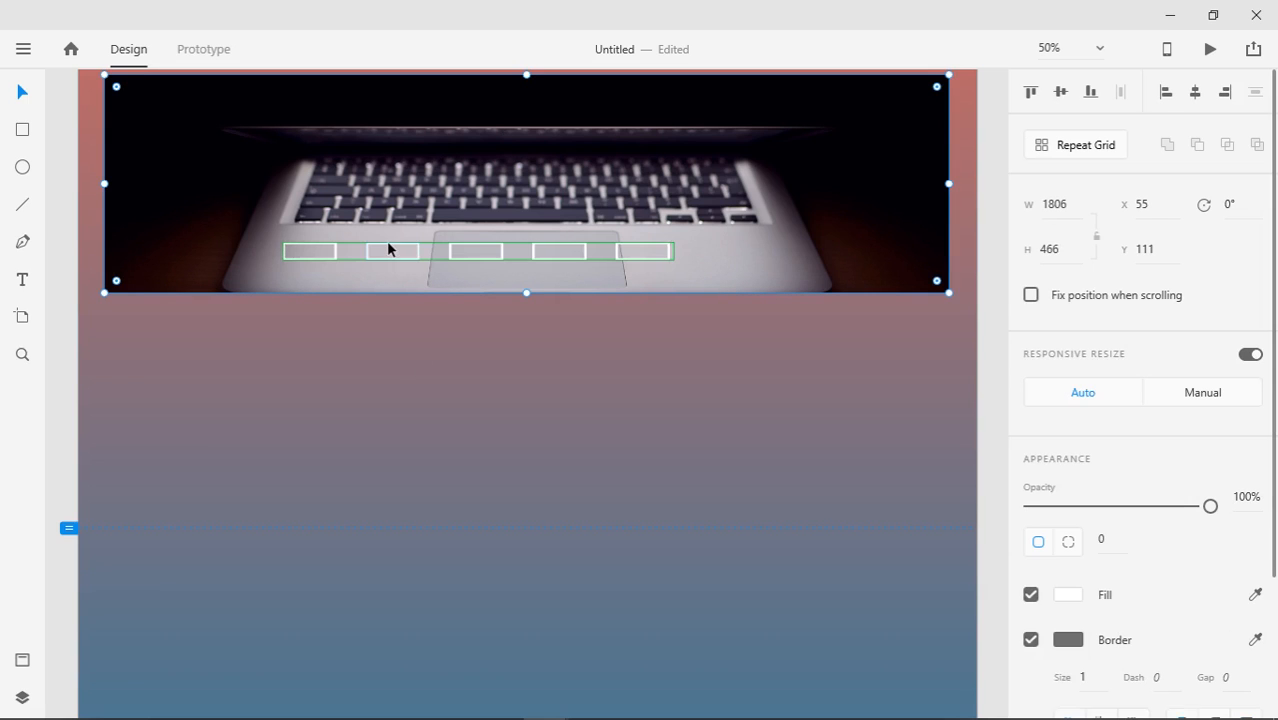
pyautogui.moveTo(390, 250); pyautogui.dragTo(436, 249)
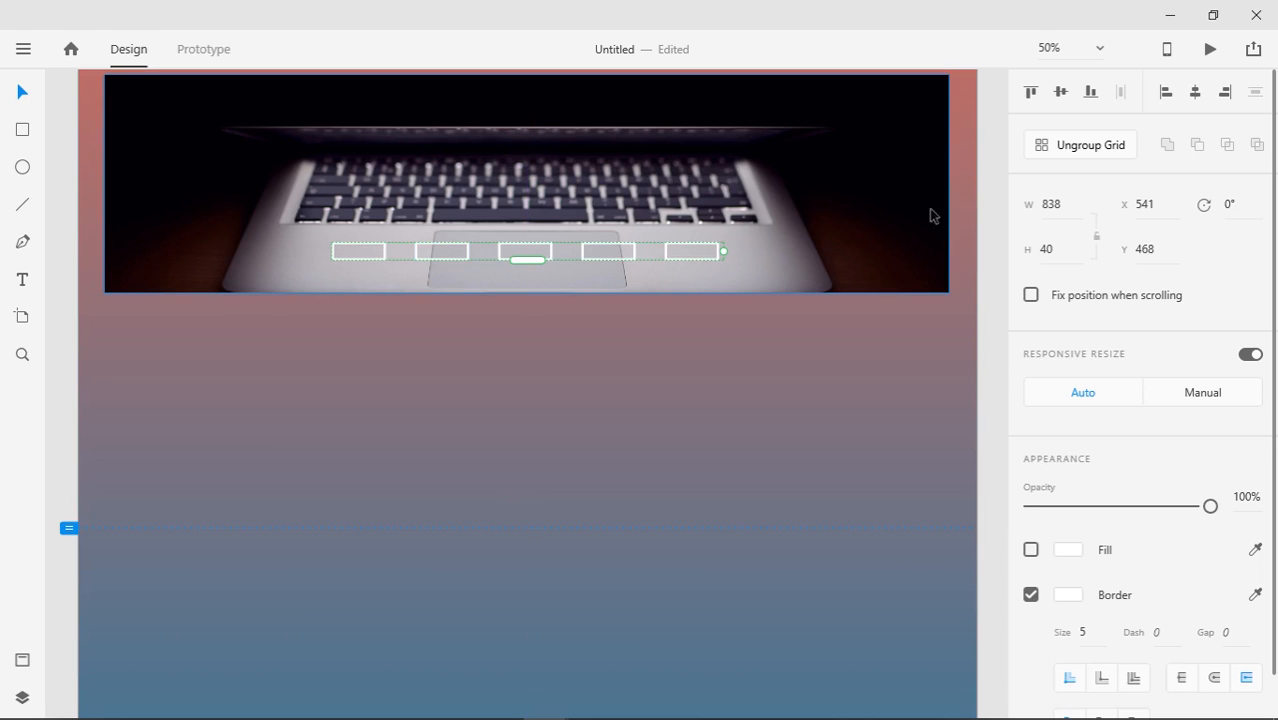
pyautogui.click(1195, 98)
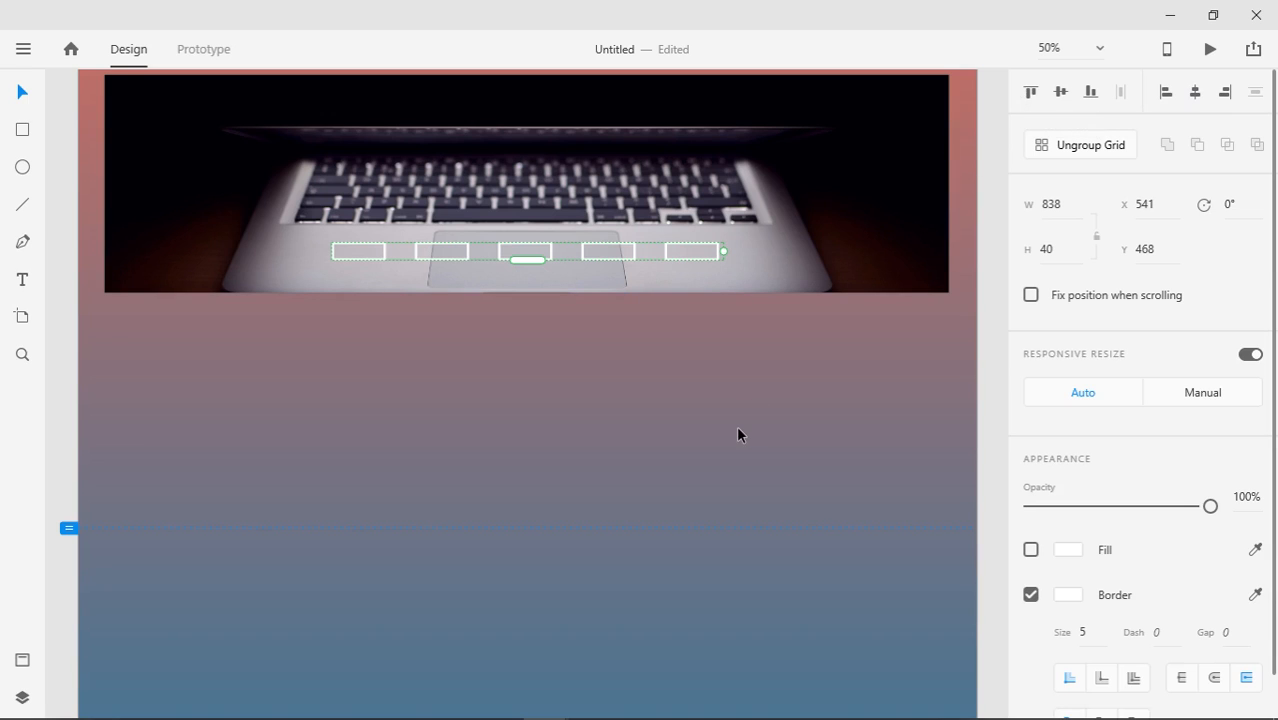
pyautogui.hotkey('ctrl', '-')
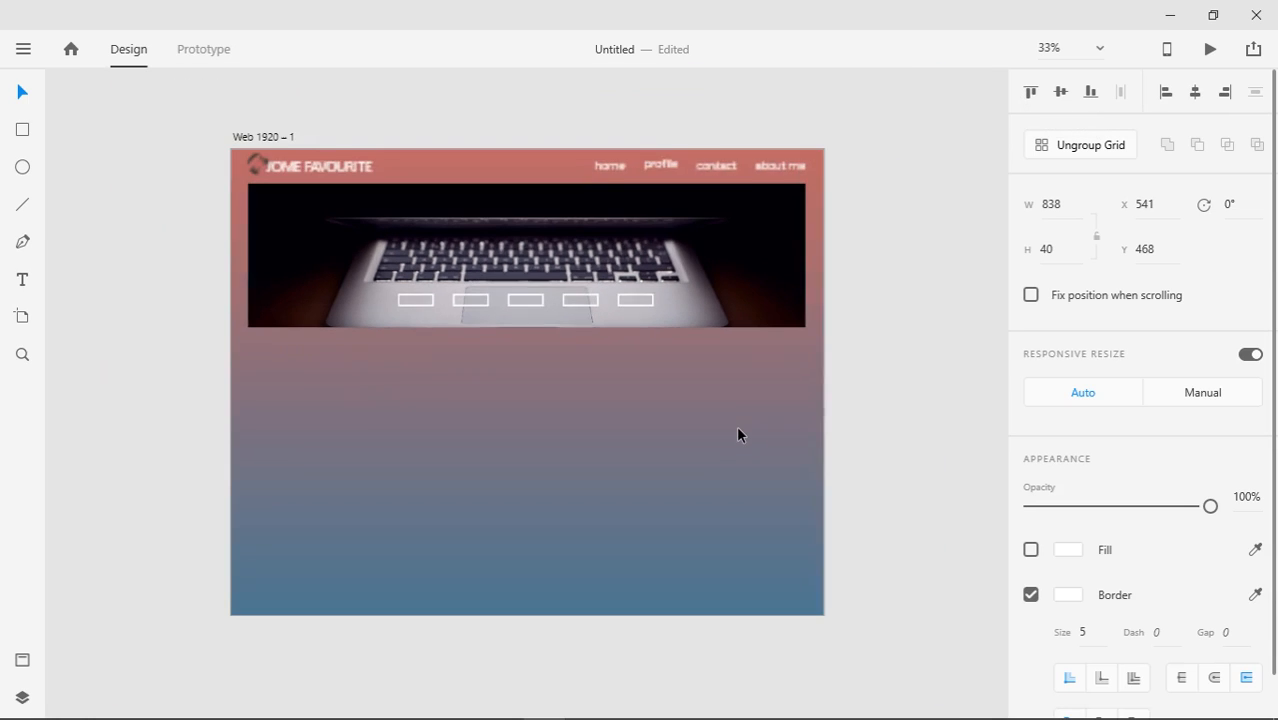
pyautogui.click(1032, 93)
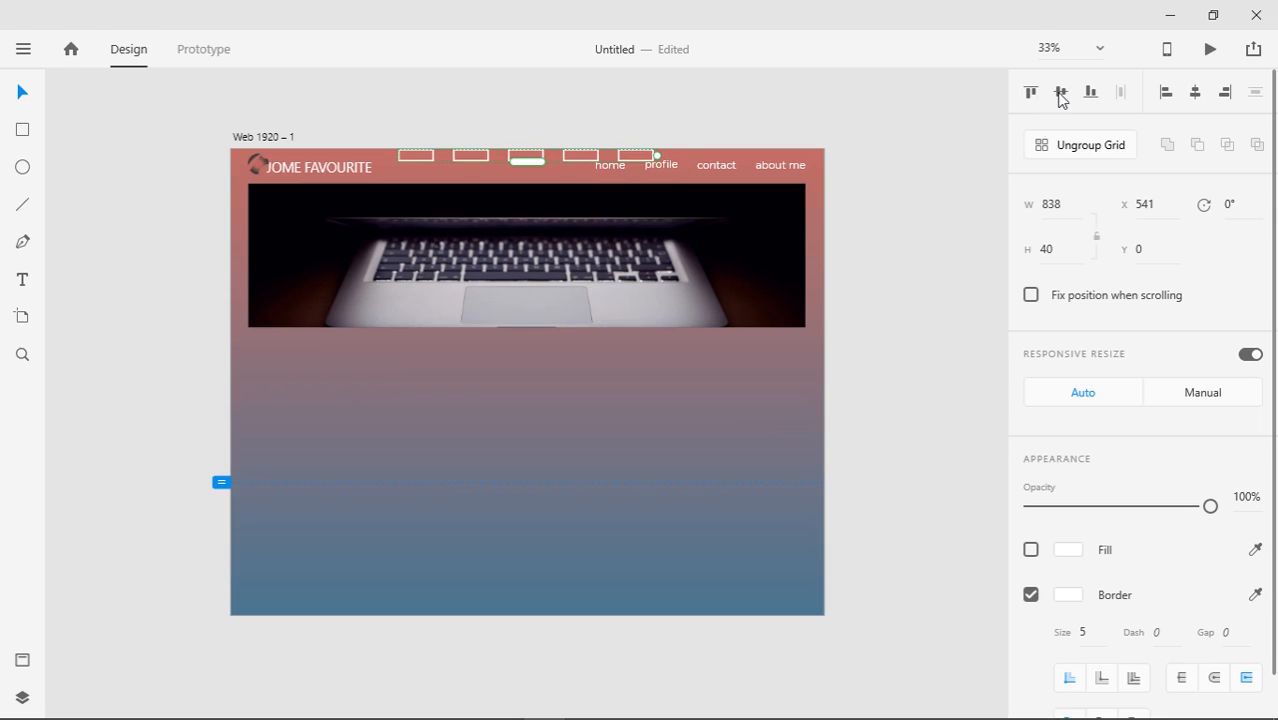
pyautogui.click(1061, 96)
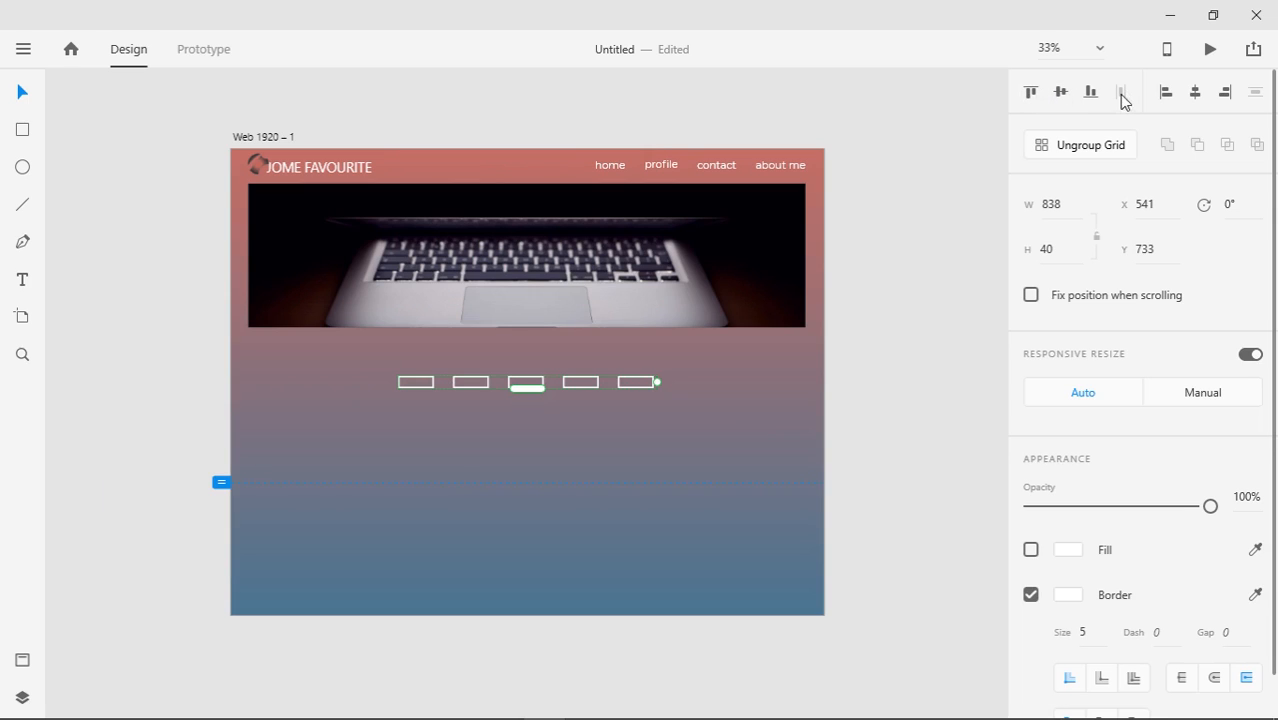
pyautogui.click(1090, 100)
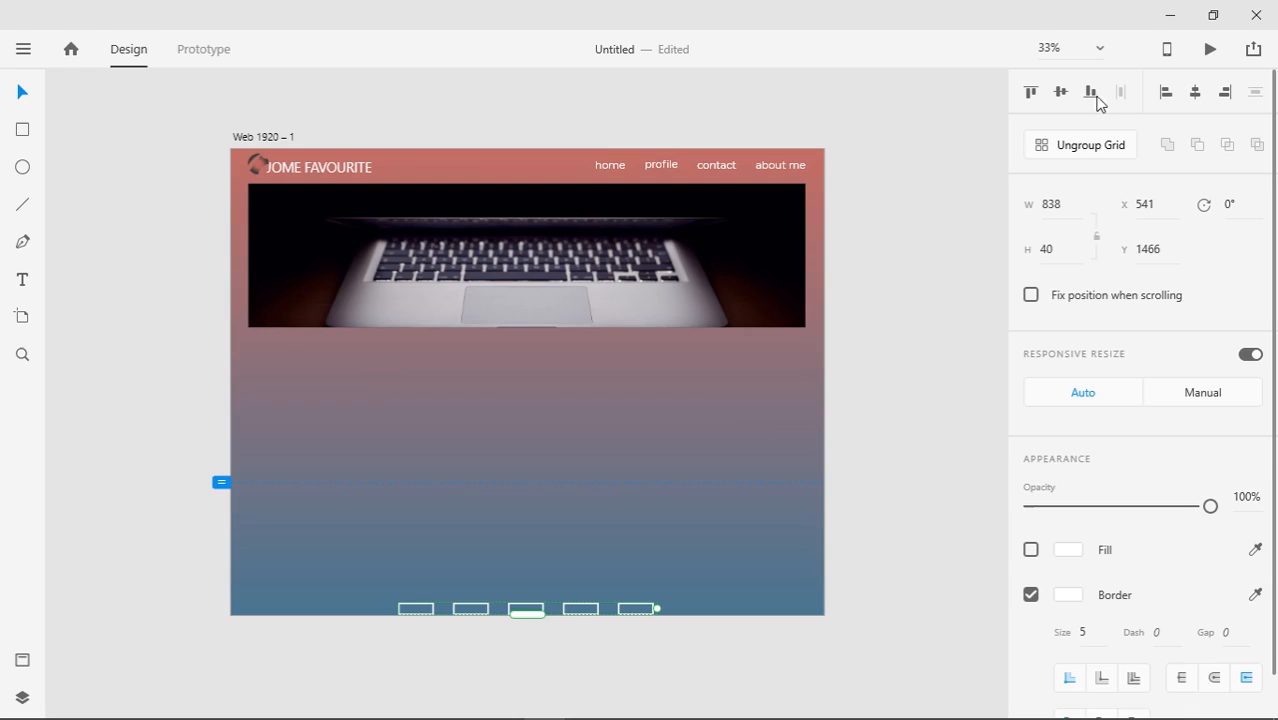
pyautogui.click(1166, 95)
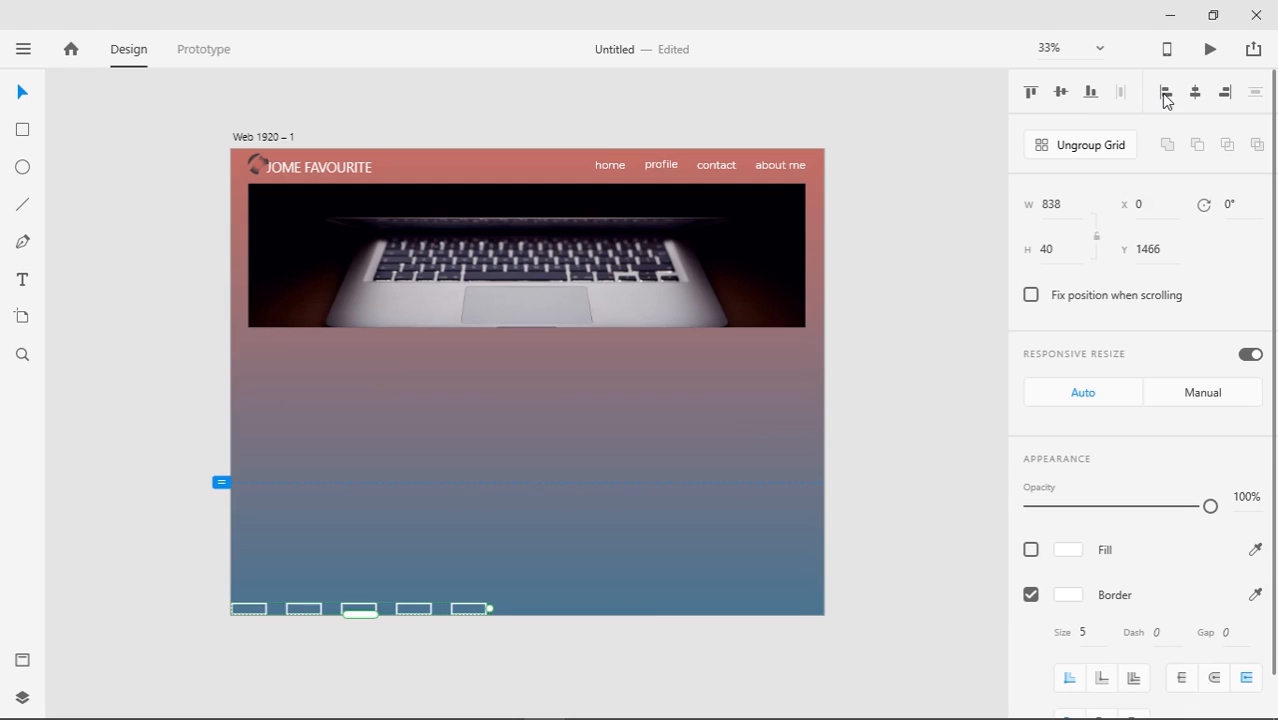
pyautogui.click(1227, 94)
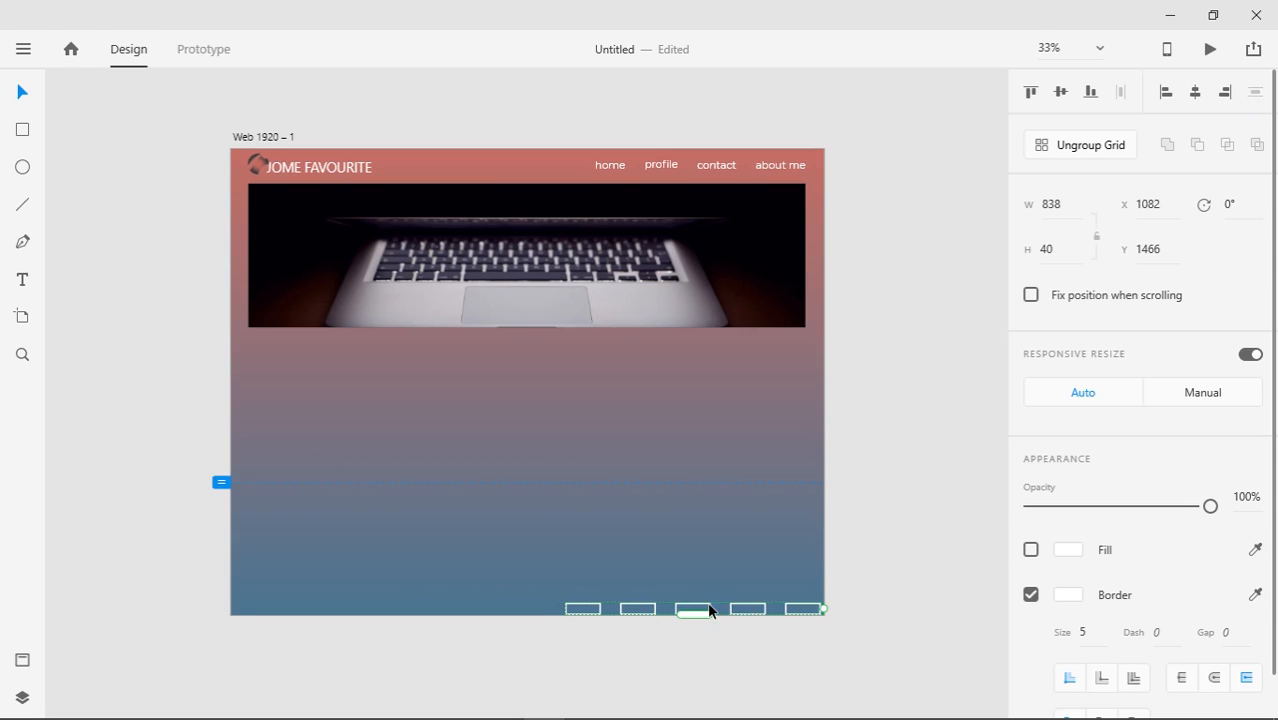
pyautogui.hotkey('ctrl', 'z')
pyautogui.hotkey('ctrl', 'z')
pyautogui.hotkey('ctrl', 'z')
pyautogui.hotkey('ctrl', 'z')
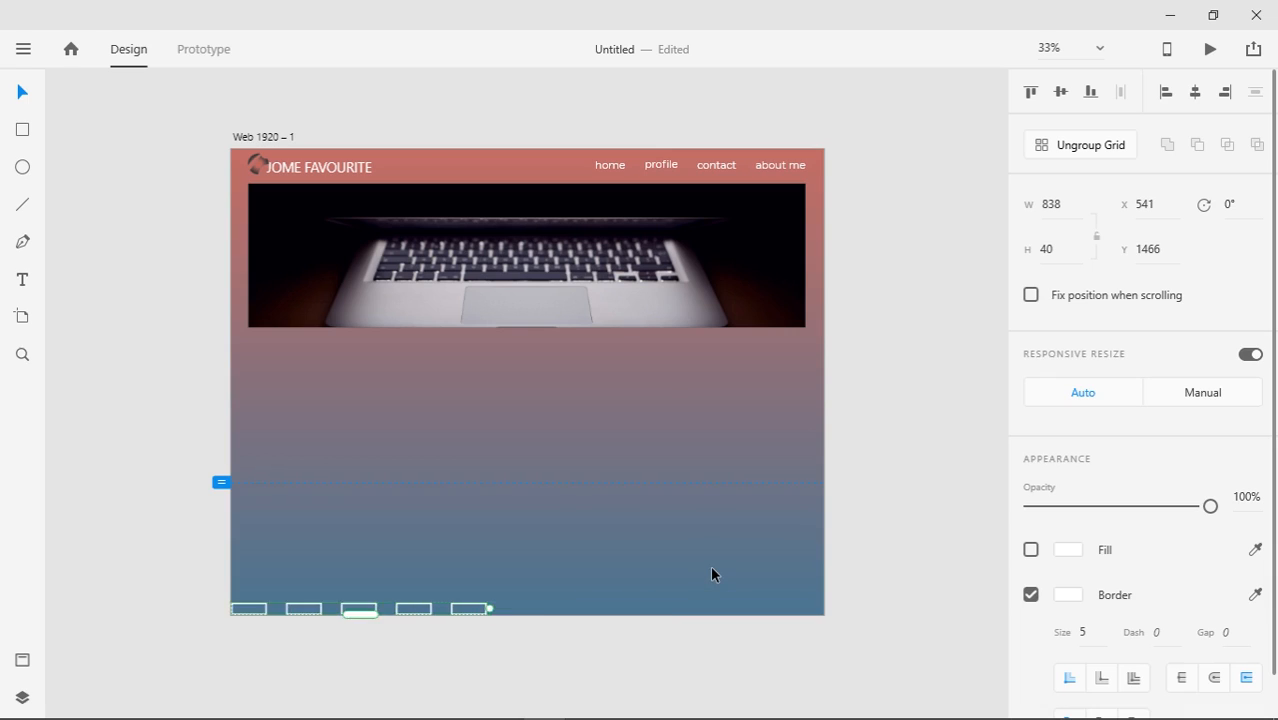
pyautogui.hotkey('ctrl', 'z')
pyautogui.hotkey('ctrl', 'z')
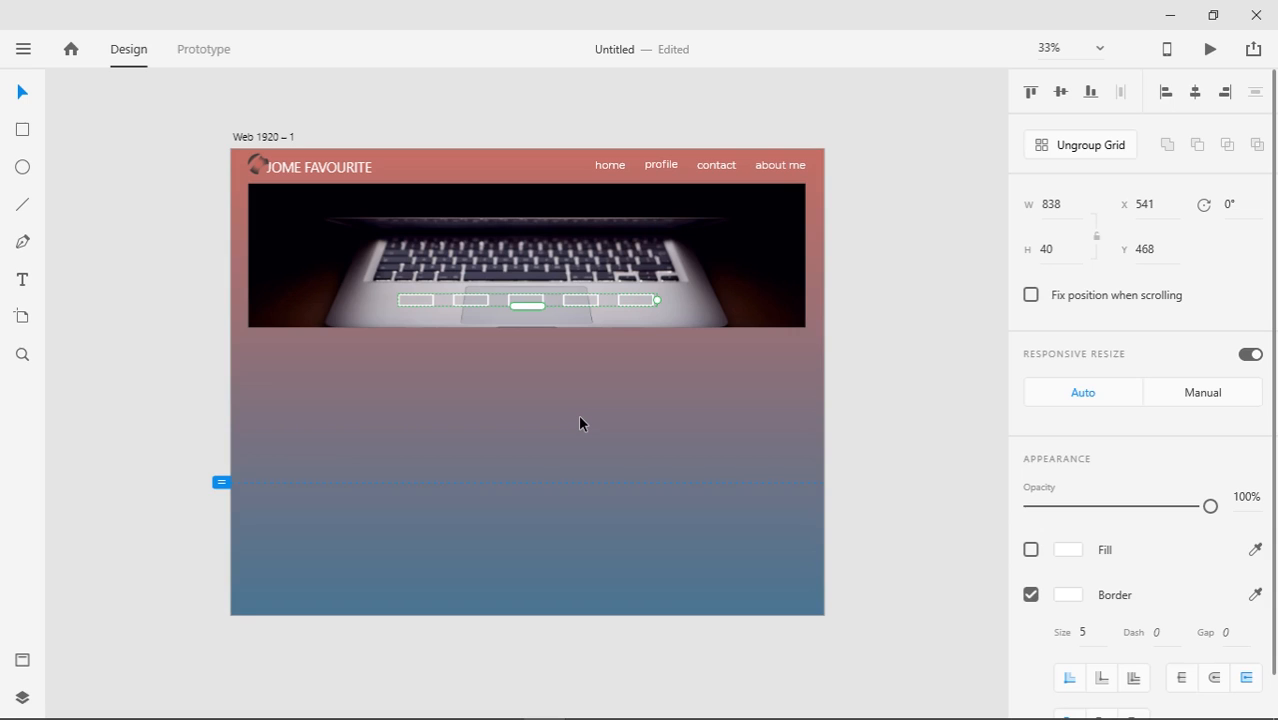
# Stretch the laptop image taller to 549 px
pyautogui.scroll(-1, 580, 423)
pyautogui.scroll(3, 580, 423)
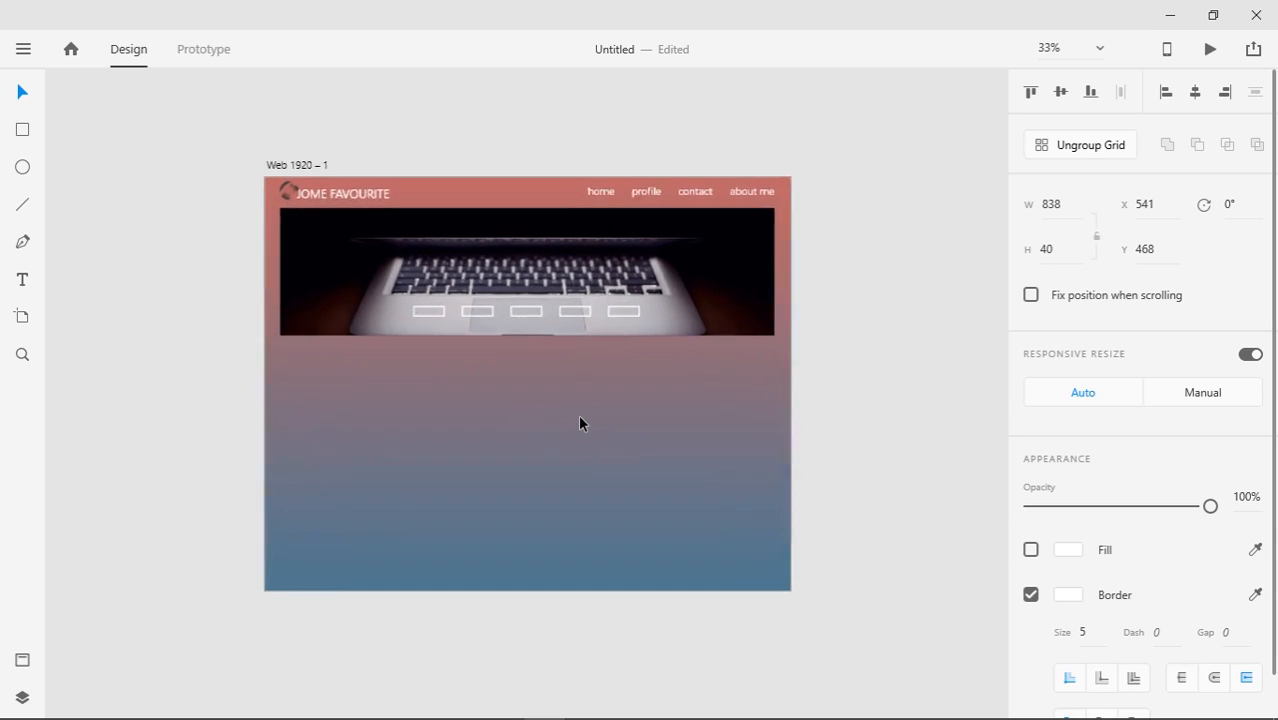
pyautogui.scroll(1, 579, 423)
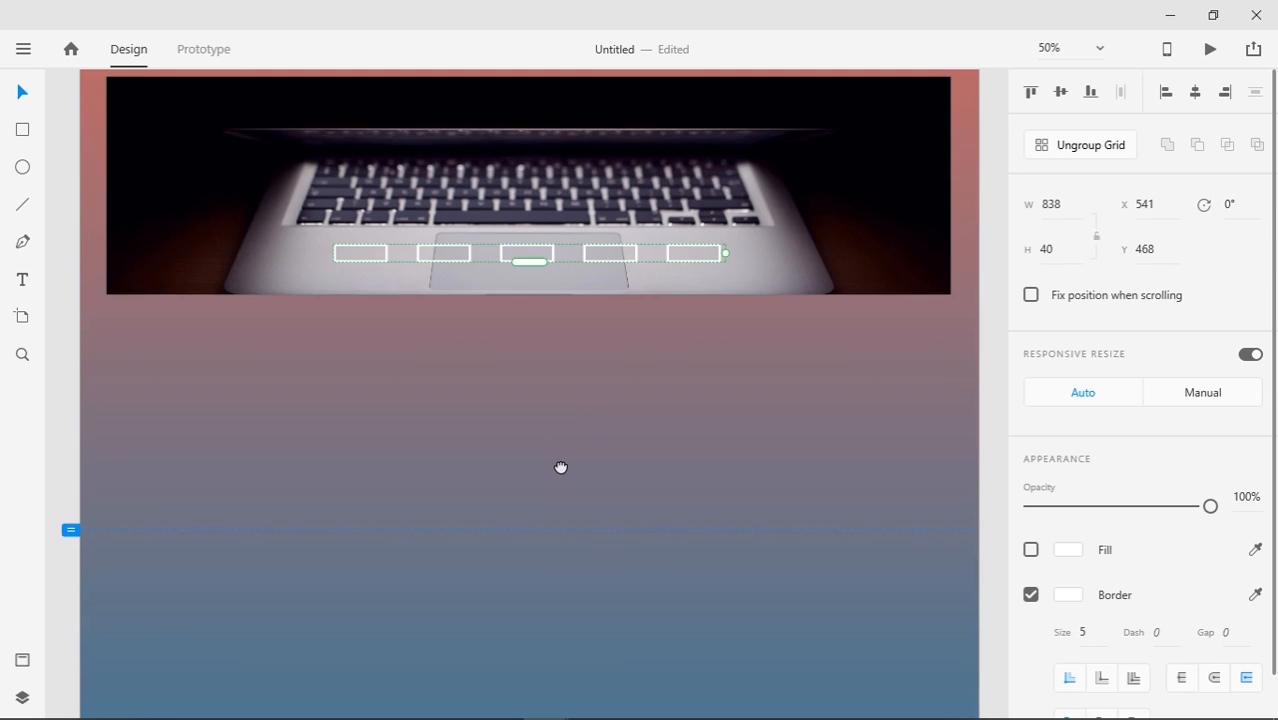
pyautogui.moveTo(562, 468); pyautogui.dragTo(564, 508)
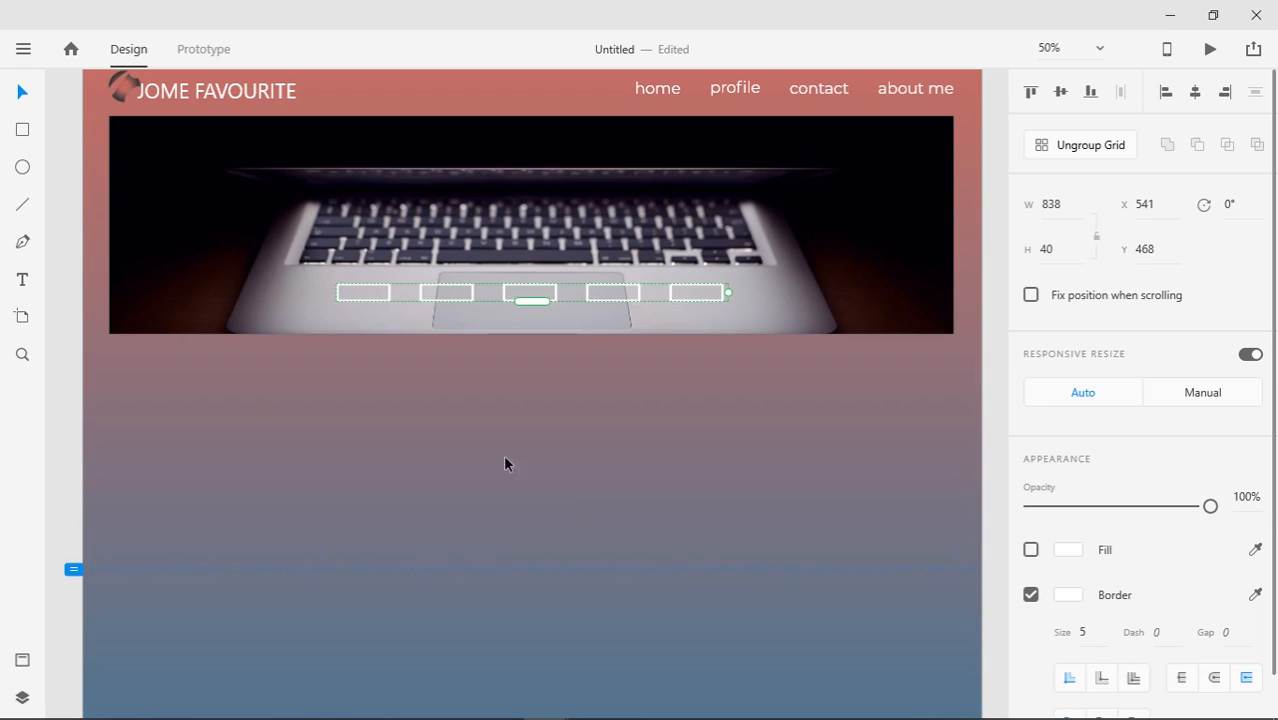
pyautogui.click(297, 246)
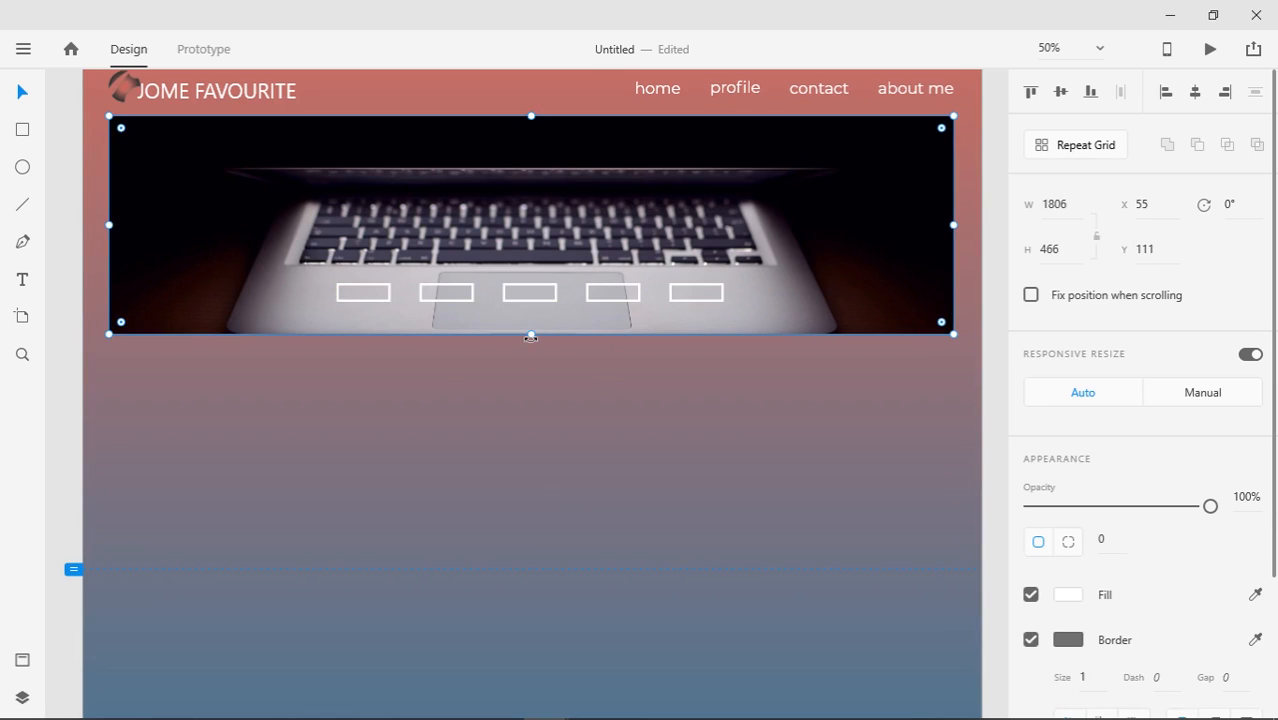
pyautogui.moveTo(531, 337); pyautogui.dragTo(529, 377)
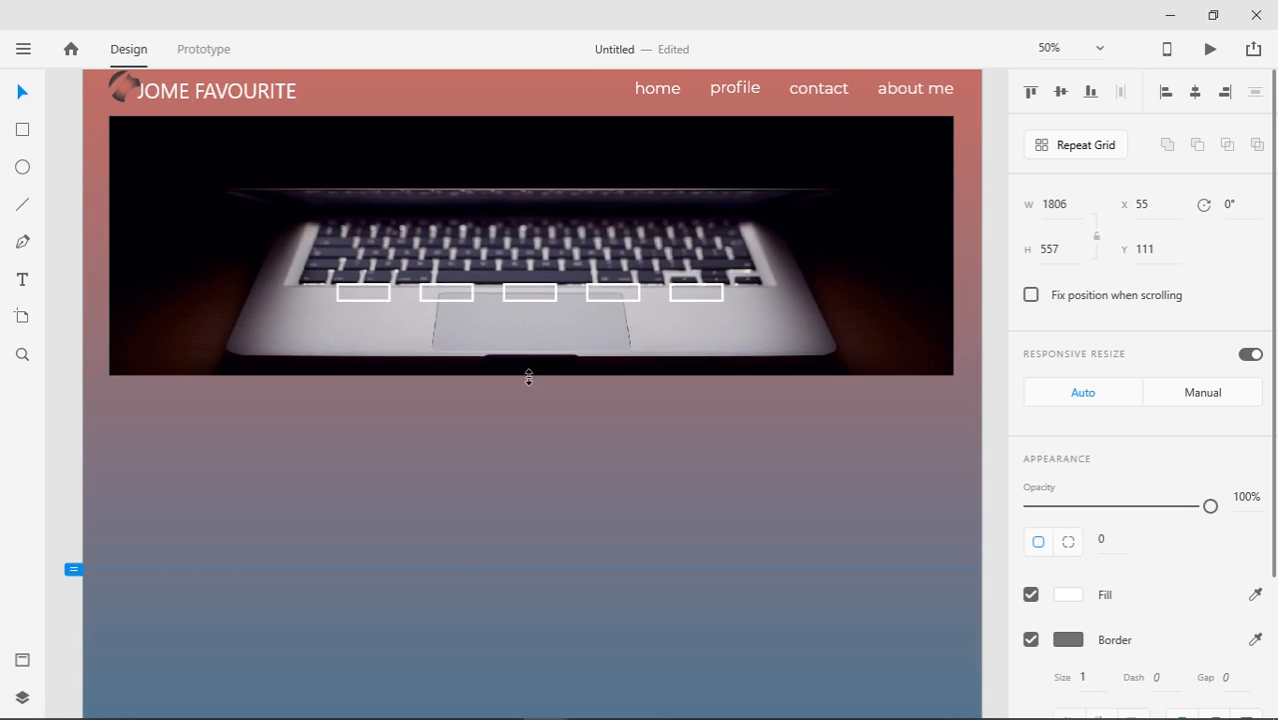
# Move the row of slider boxes down to Y 572, near the laptop's bottom edge
pyautogui.moveTo(530, 296); pyautogui.dragTo(528, 341)
pyautogui.moveTo(528, 502); pyautogui.dragTo(525, 391)
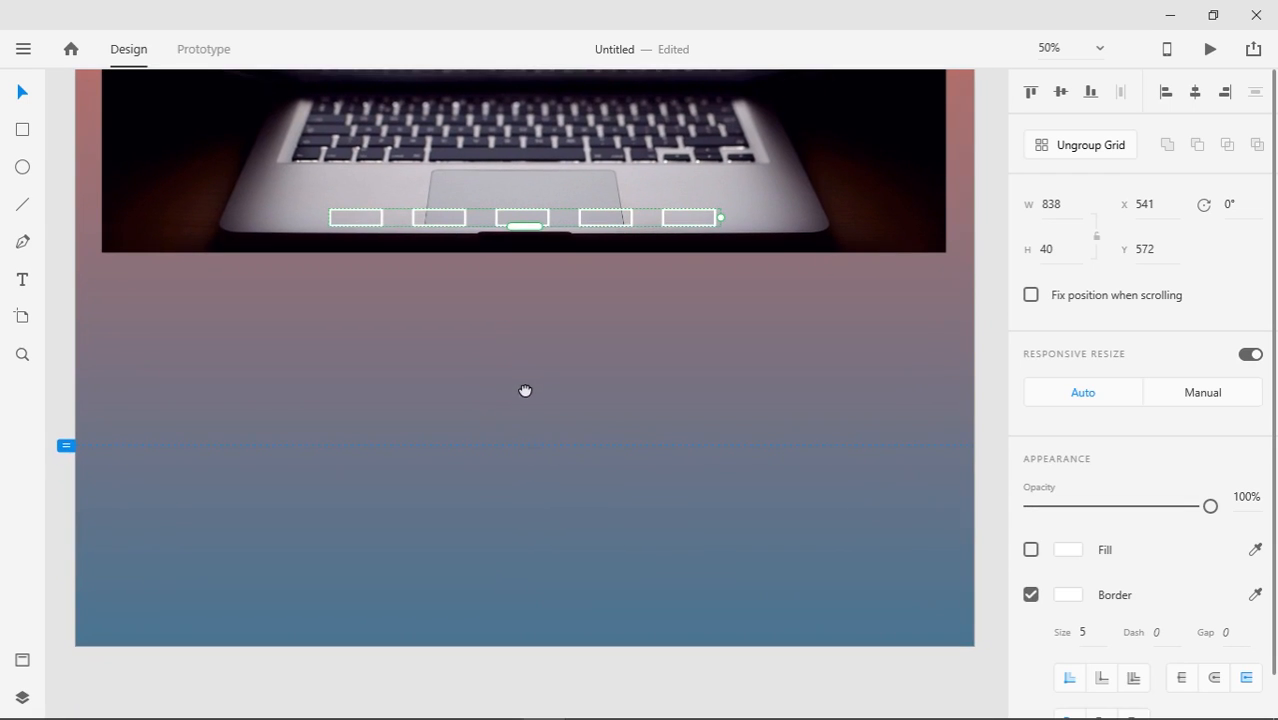
pyautogui.click(23, 280)
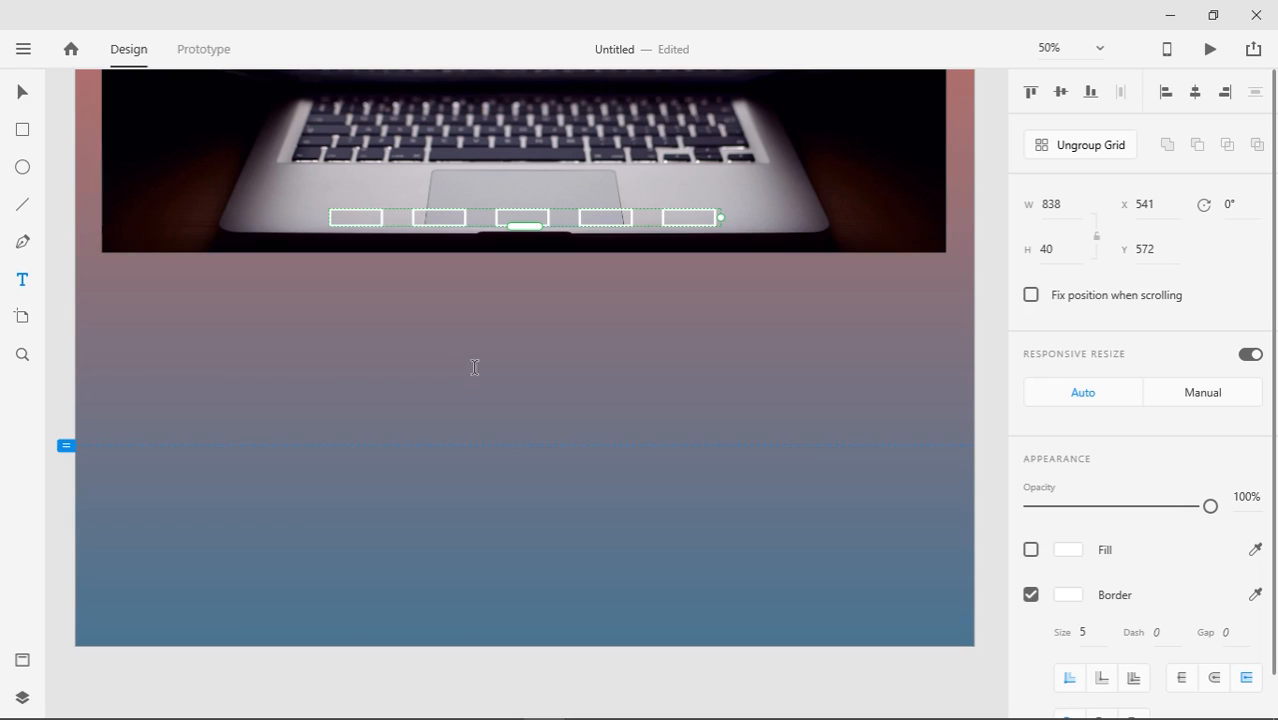
# Type a PROFILE heading below the laptop and set its font size to 48
pyautogui.click(473, 294)
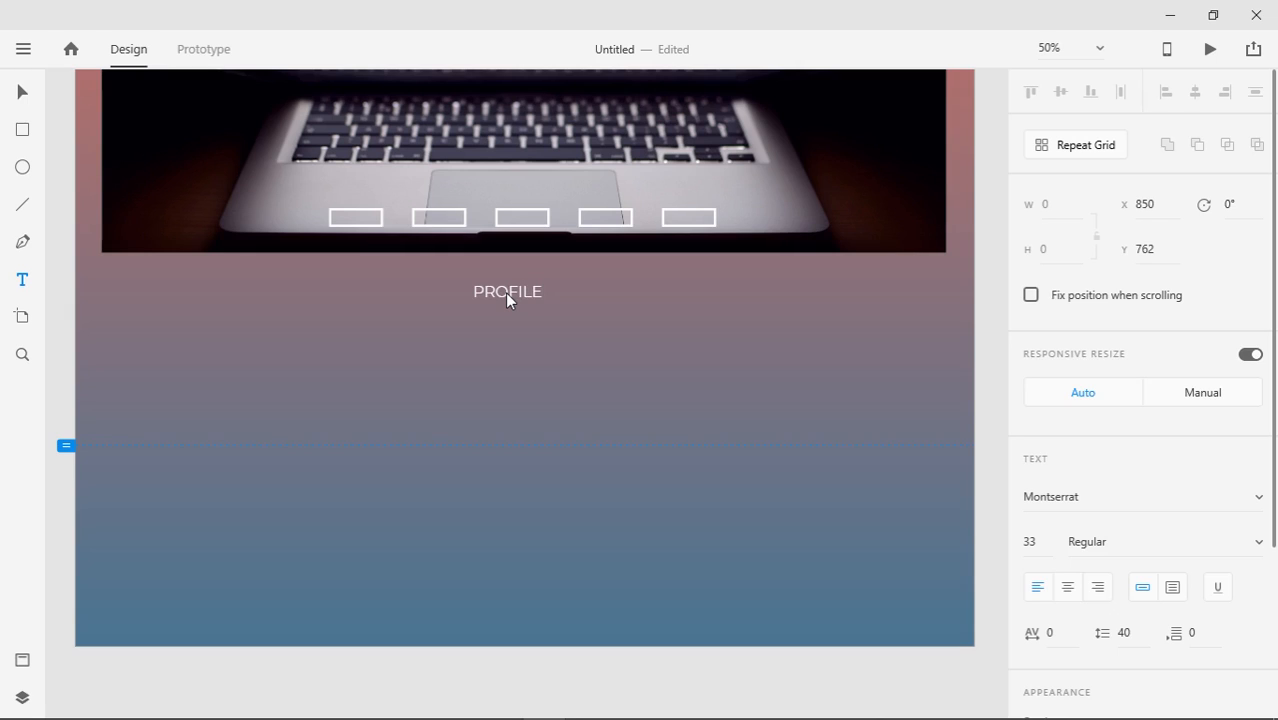
pyautogui.click(21, 93)
pyautogui.click(481, 289)
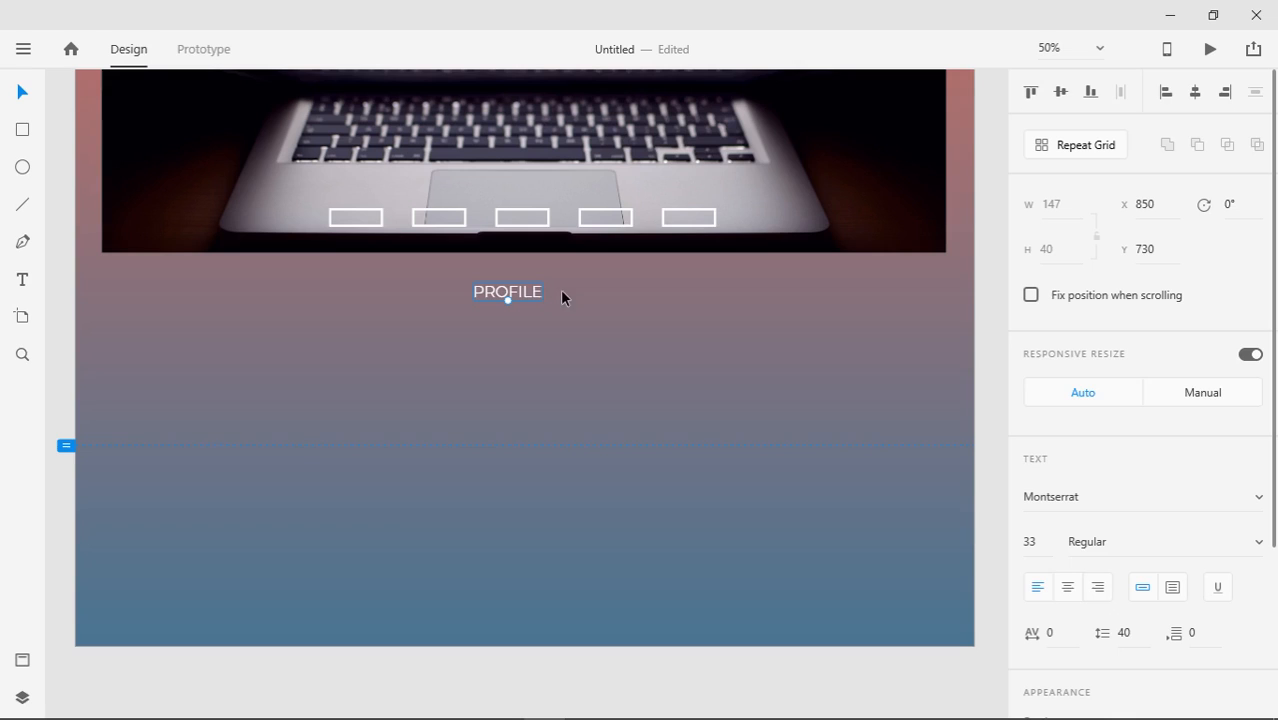
pyautogui.moveTo(1028, 556); pyautogui.dragTo(1055, 491)
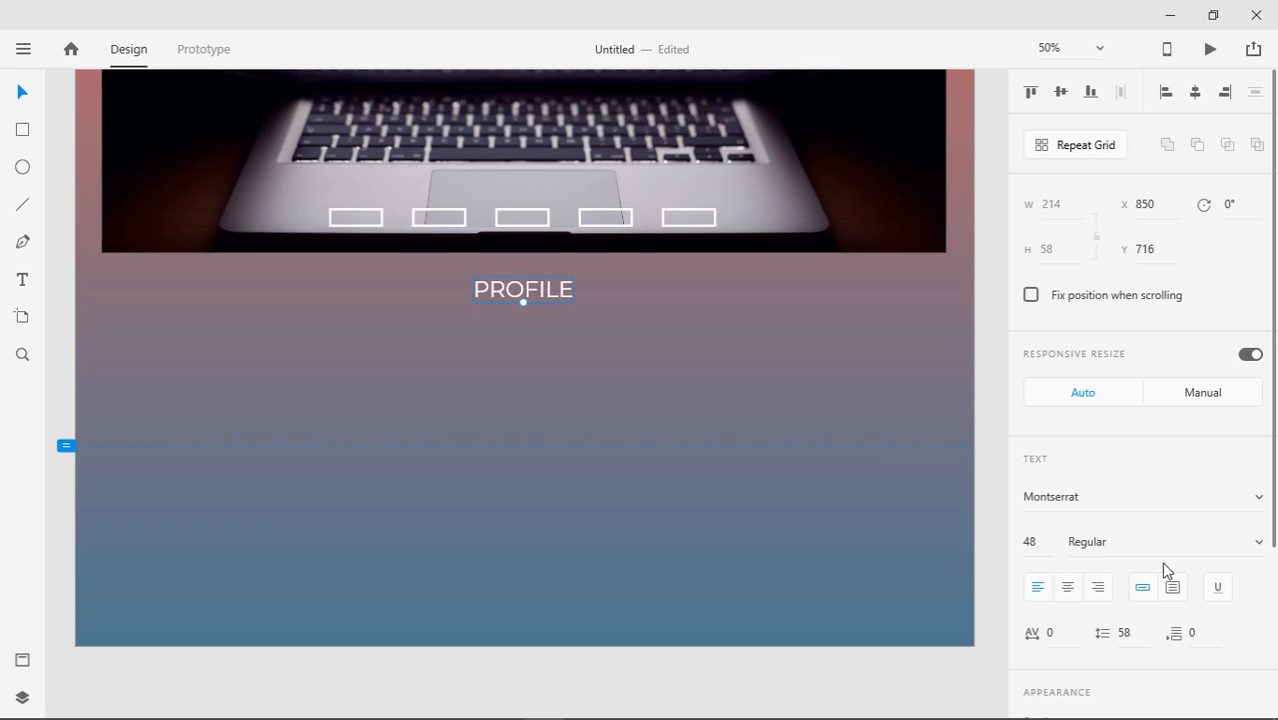
# Make PROFILE Montserrat ExtraBold and move it slightly lower, centred beneath the laptop
pyautogui.click(1247, 547)
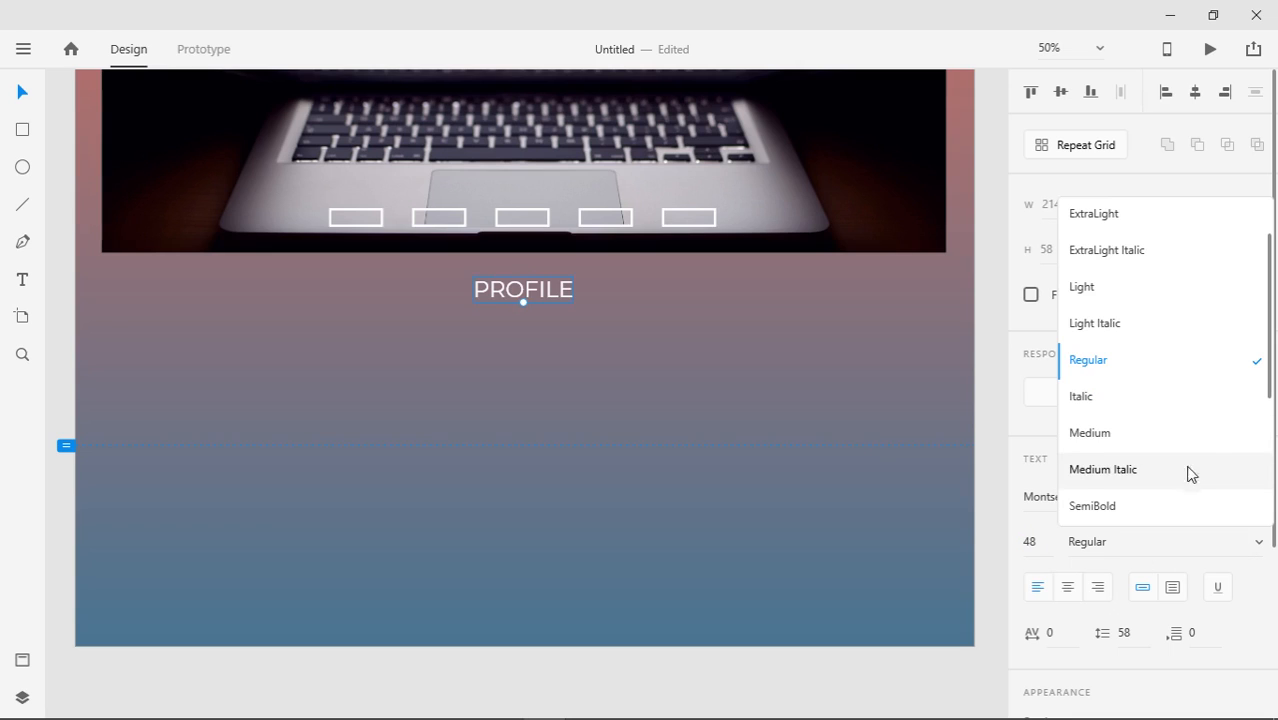
pyautogui.moveTo(1274, 388); pyautogui.dragTo(1270, 514)
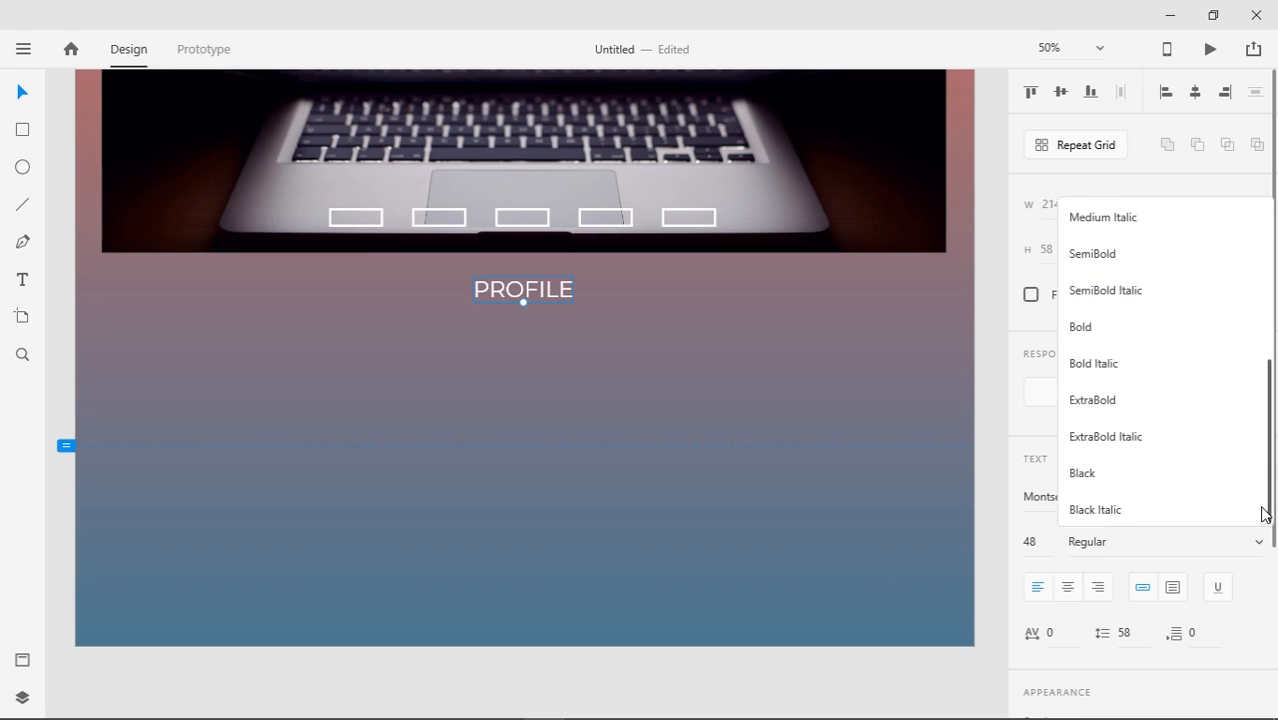
pyautogui.click(1152, 400)
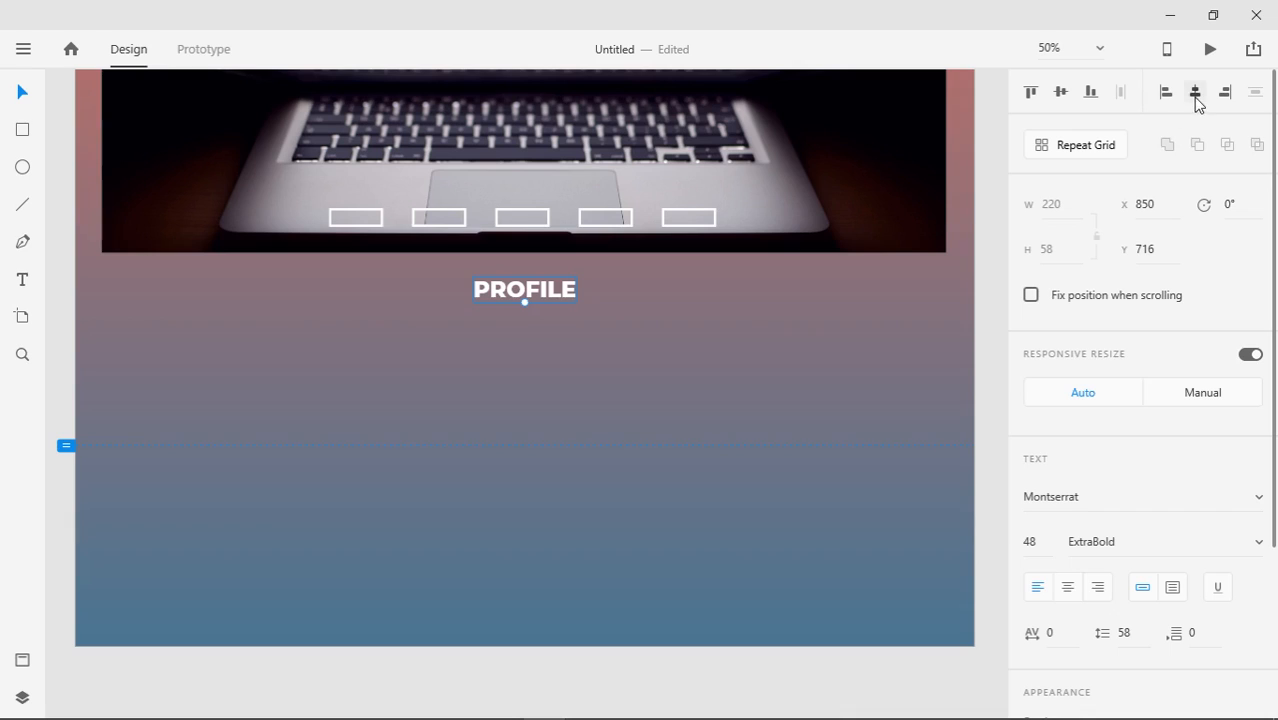
pyautogui.moveTo(568, 294); pyautogui.dragTo(540, 316)
pyautogui.click(460, 381)
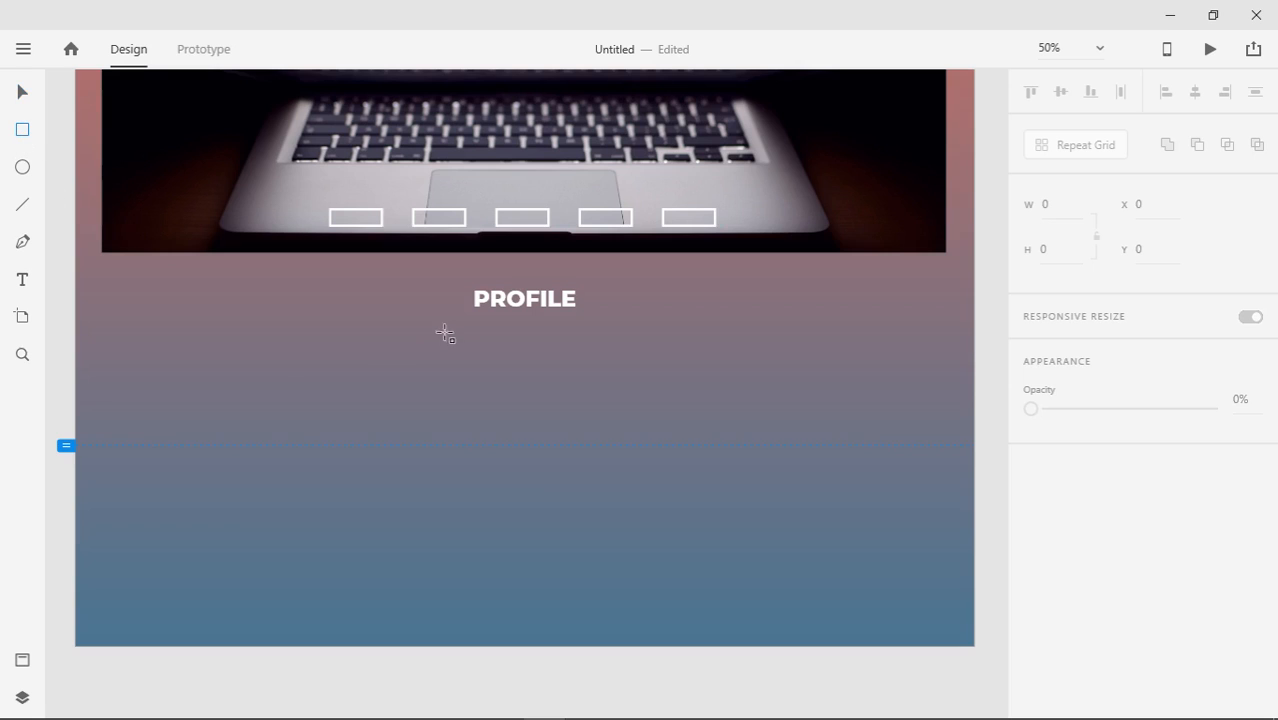
# Draw a rectangle below PROFILE, round its corners to radius 120, enlarge and centre it horizontally
pyautogui.moveTo(465, 337)
pyautogui.mouseDown()
pyautogui.moveTo(515, 430)
pyautogui.moveTo(631, 511)
pyautogui.mouseUp()
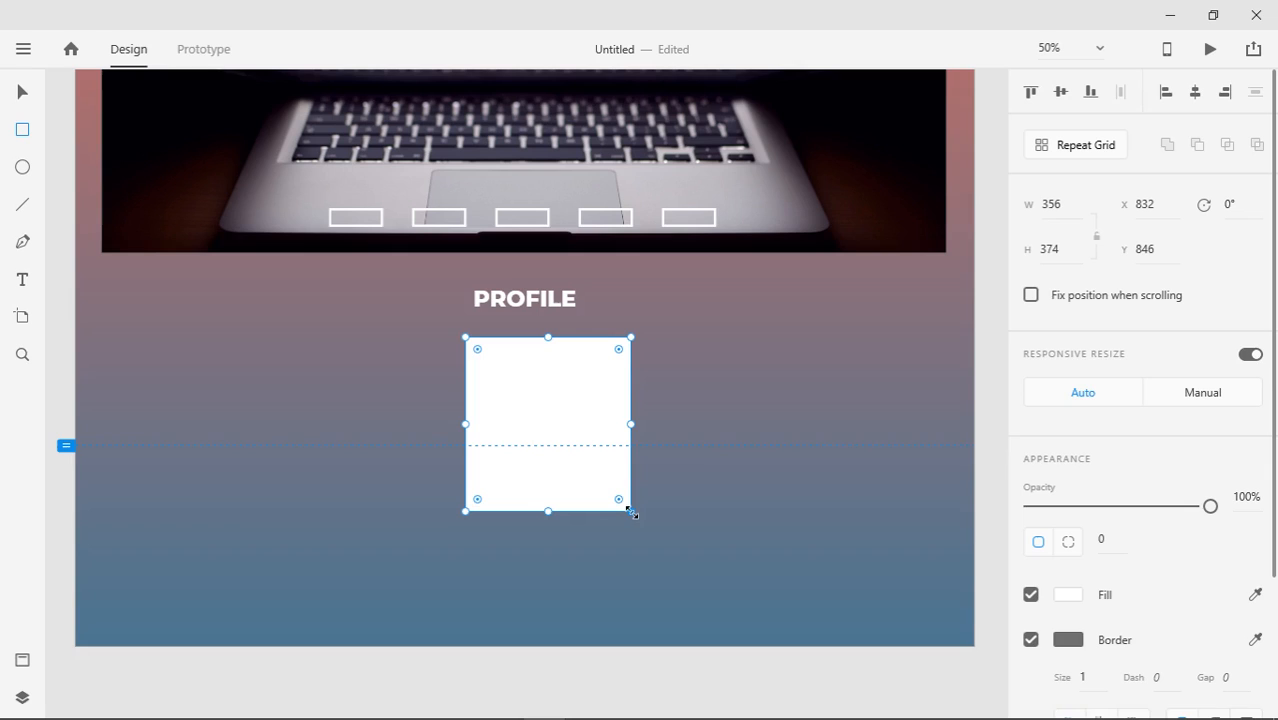
pyautogui.click(18, 96)
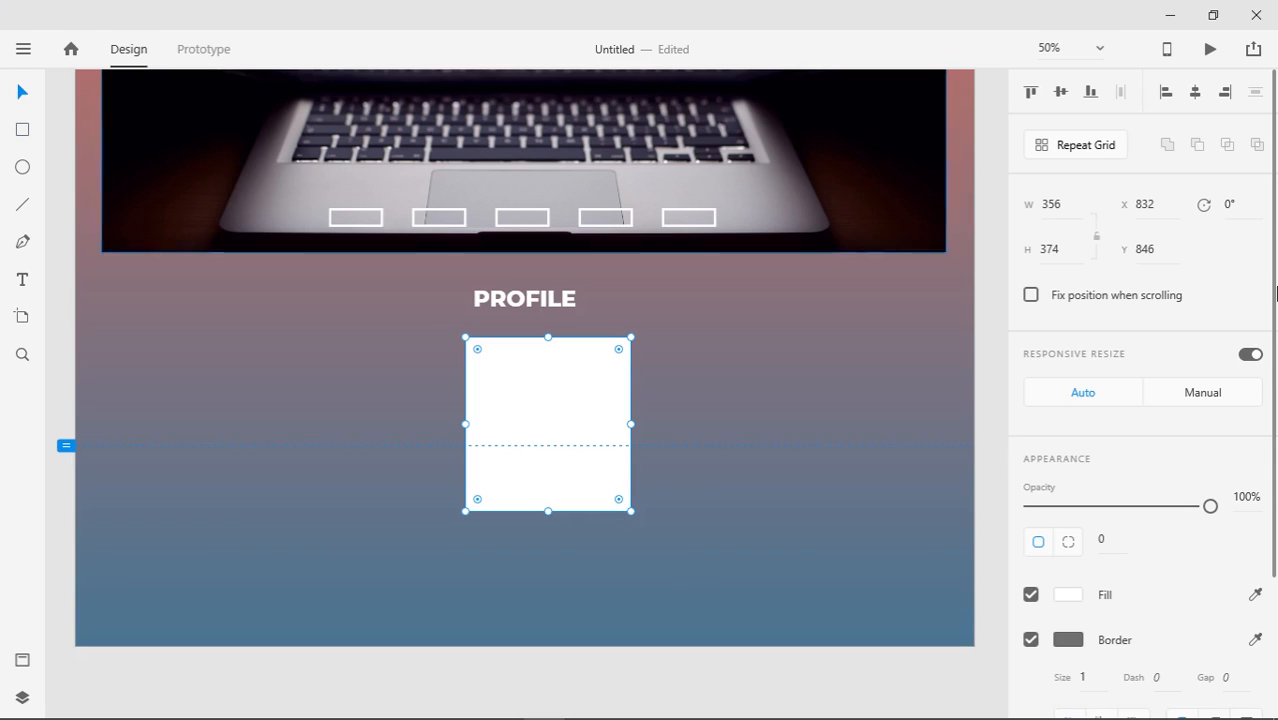
pyautogui.click(1195, 93)
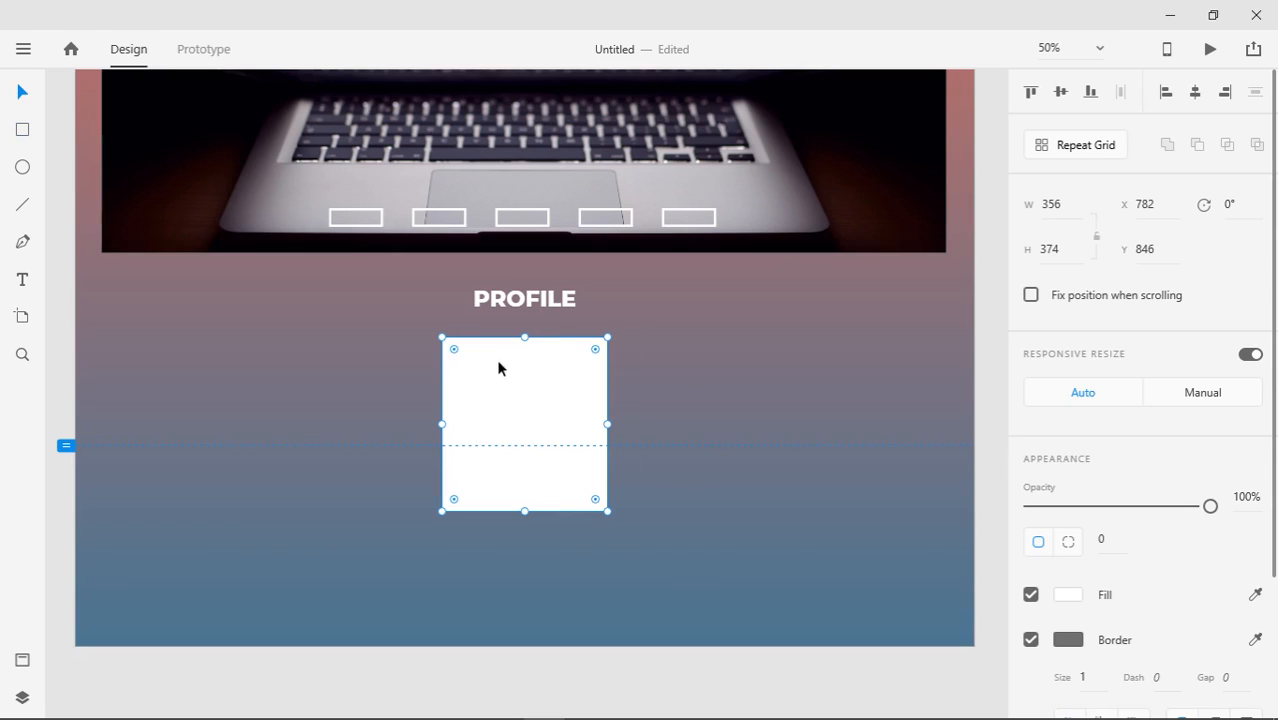
pyautogui.moveTo(462, 355); pyautogui.dragTo(485, 393)
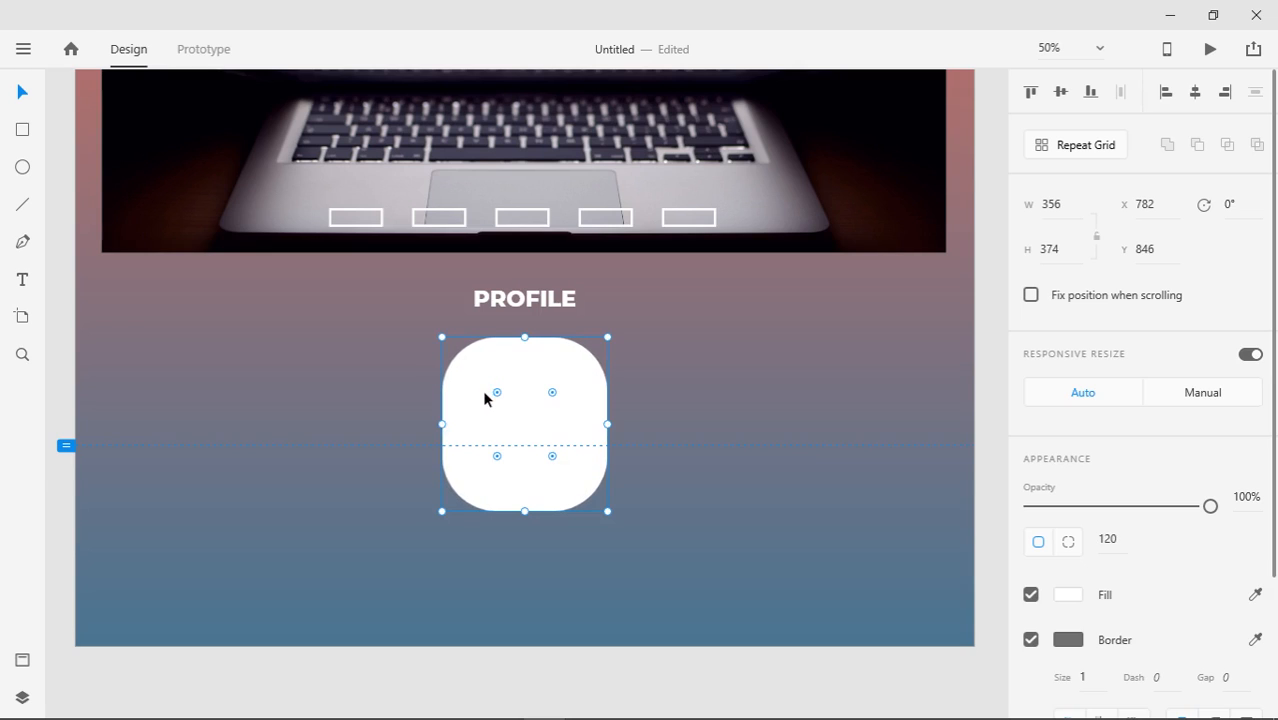
pyautogui.moveTo(607, 513); pyautogui.dragTo(615, 526)
pyautogui.click(1195, 92)
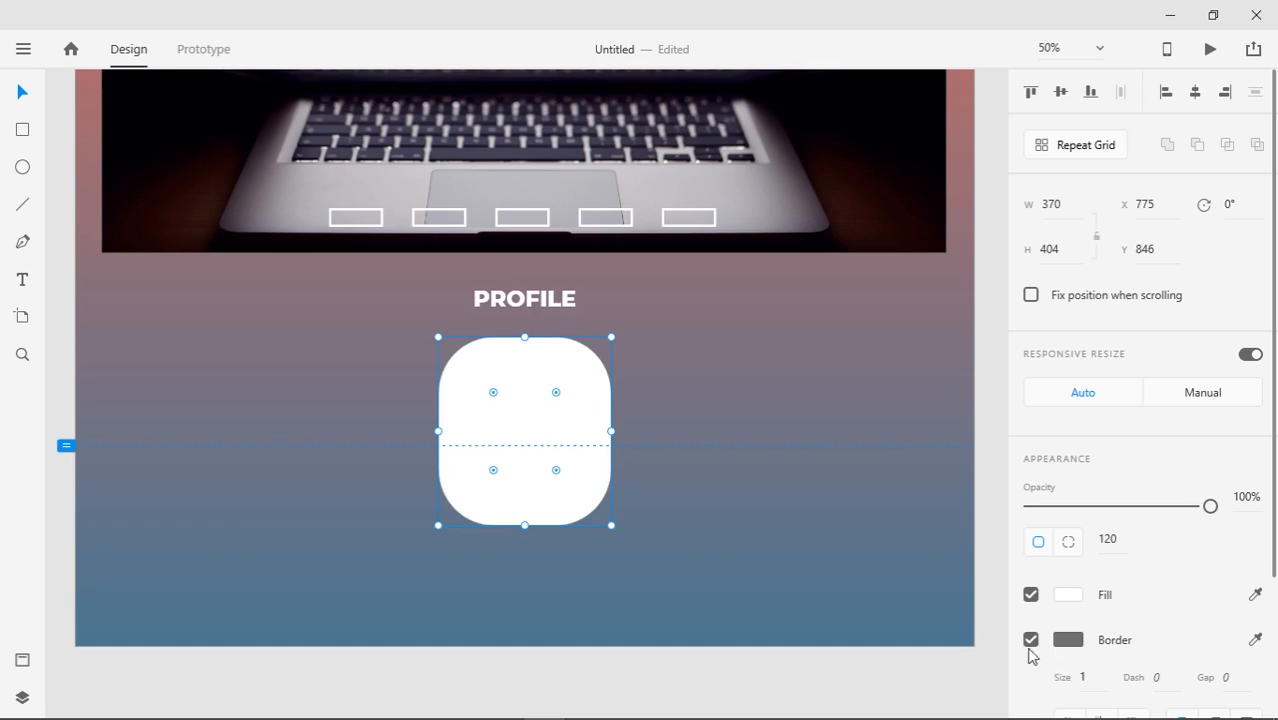
# Give the 370 × 404 rounded square a 2 px border while keeping its white fill
pyautogui.click(1029, 600)
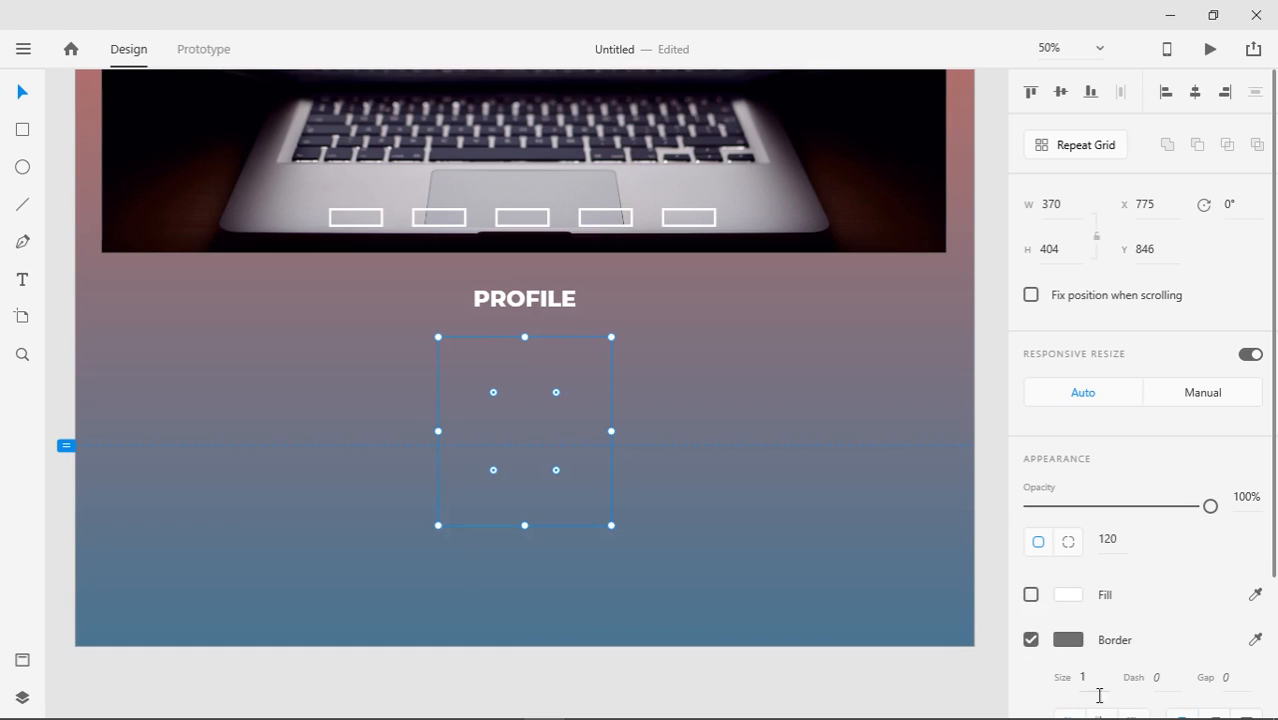
pyautogui.moveTo(1095, 681); pyautogui.dragTo(1094, 653)
pyautogui.click(1031, 595)
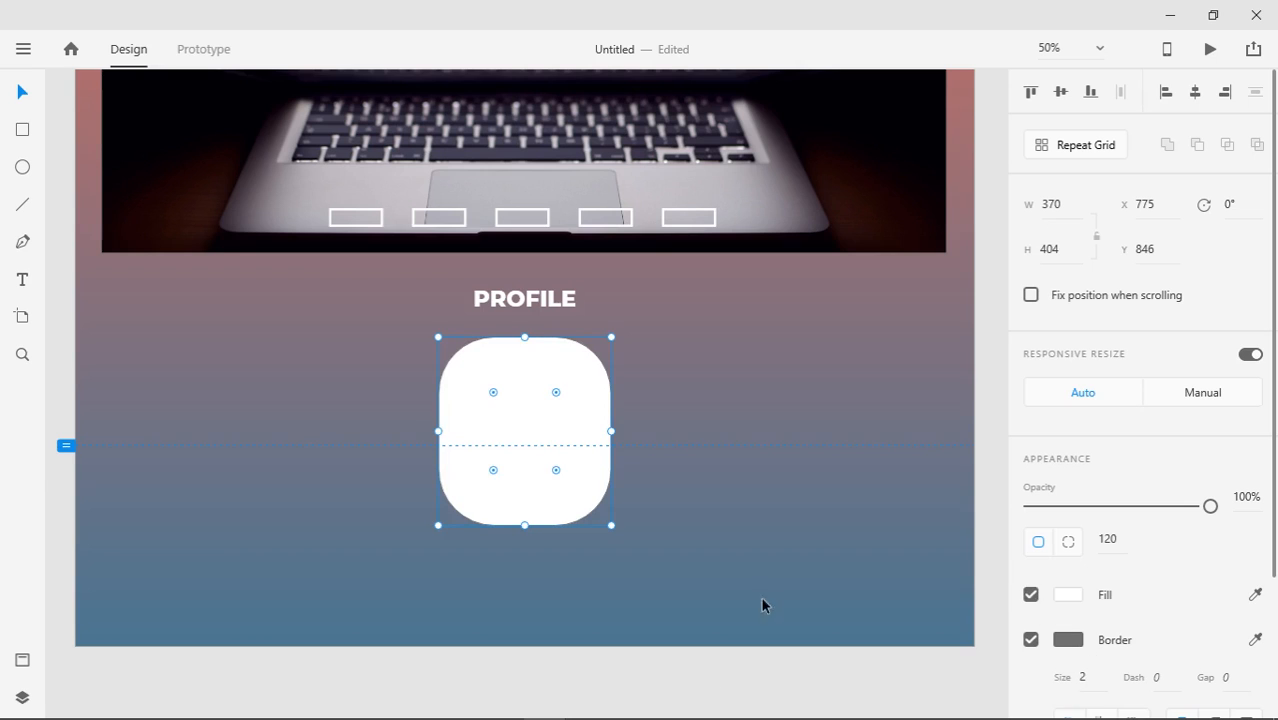
pyautogui.click(1212, 16)
pyautogui.click(1121, 565)
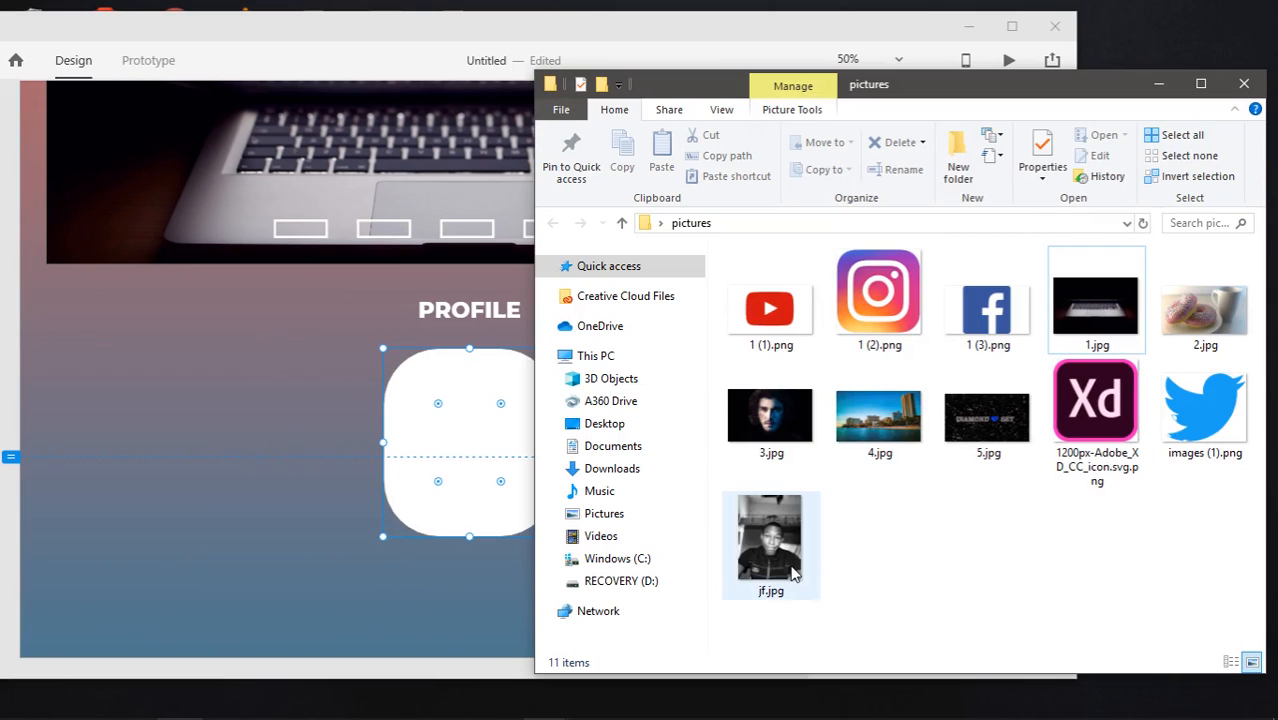
# Fill the 370 × 404 rounded square with the jf.jpg photo dragged from File Explorer
pyautogui.moveTo(775, 545); pyautogui.dragTo(476, 462)
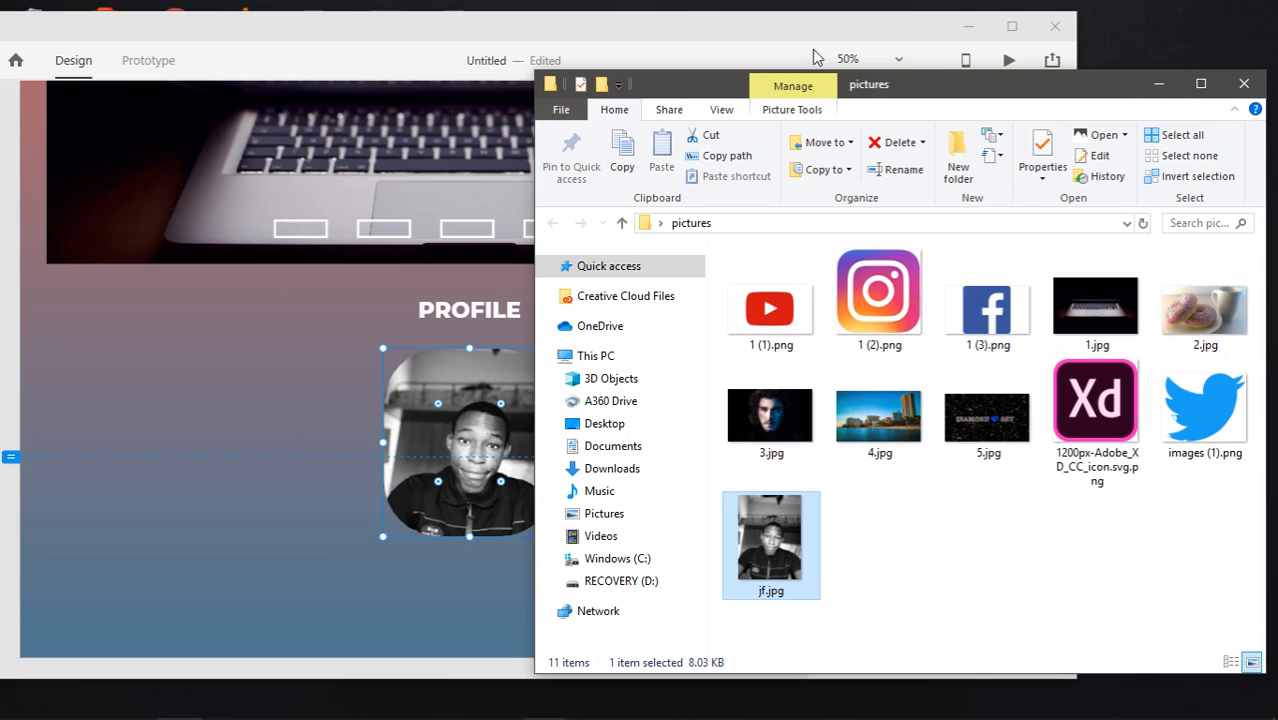
pyautogui.click(1006, 35)
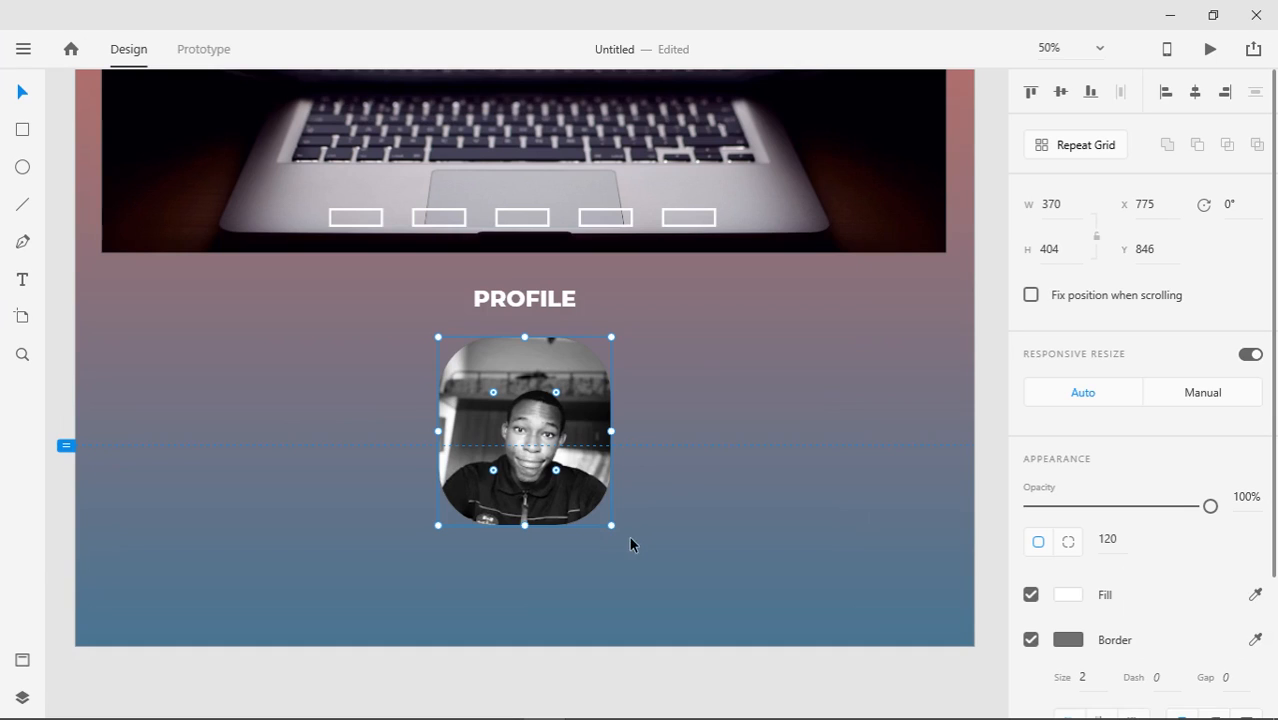
# Position the profile photo under the PROFILE heading and centre it on the artboard at X 775
pyautogui.moveTo(559, 473); pyautogui.dragTo(552, 512)
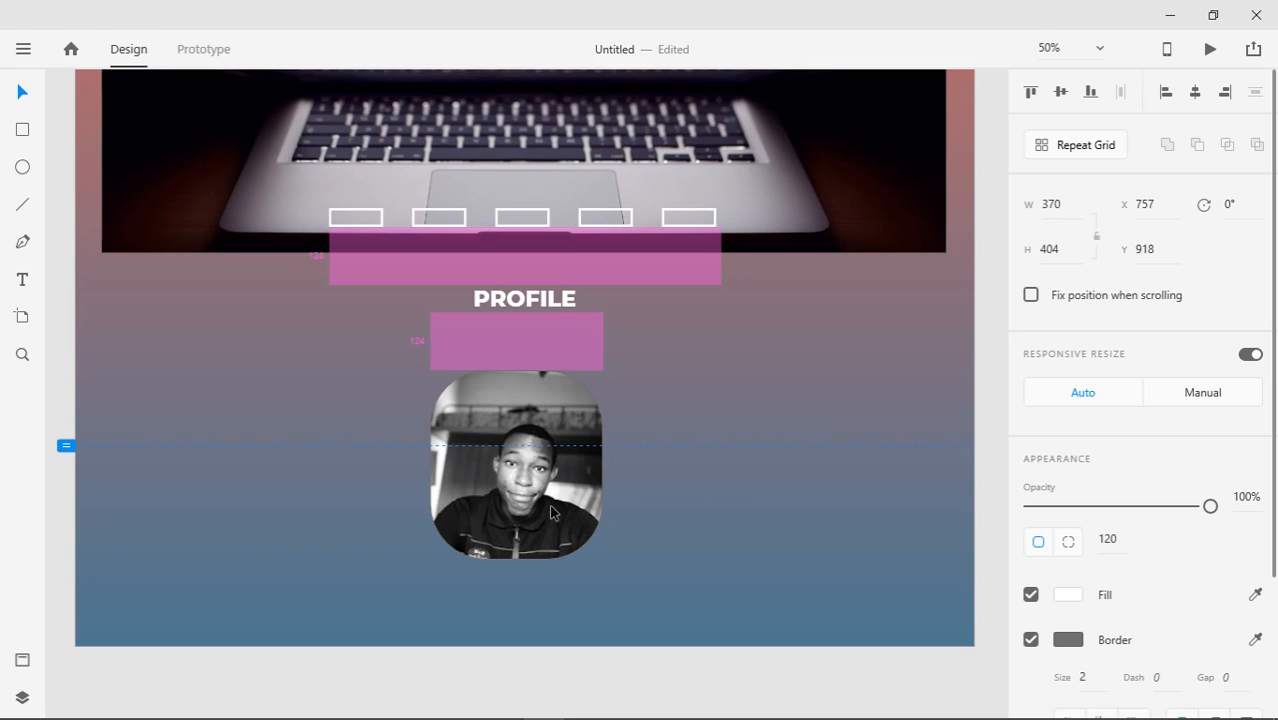
pyautogui.moveTo(552, 512); pyautogui.dragTo(552, 472)
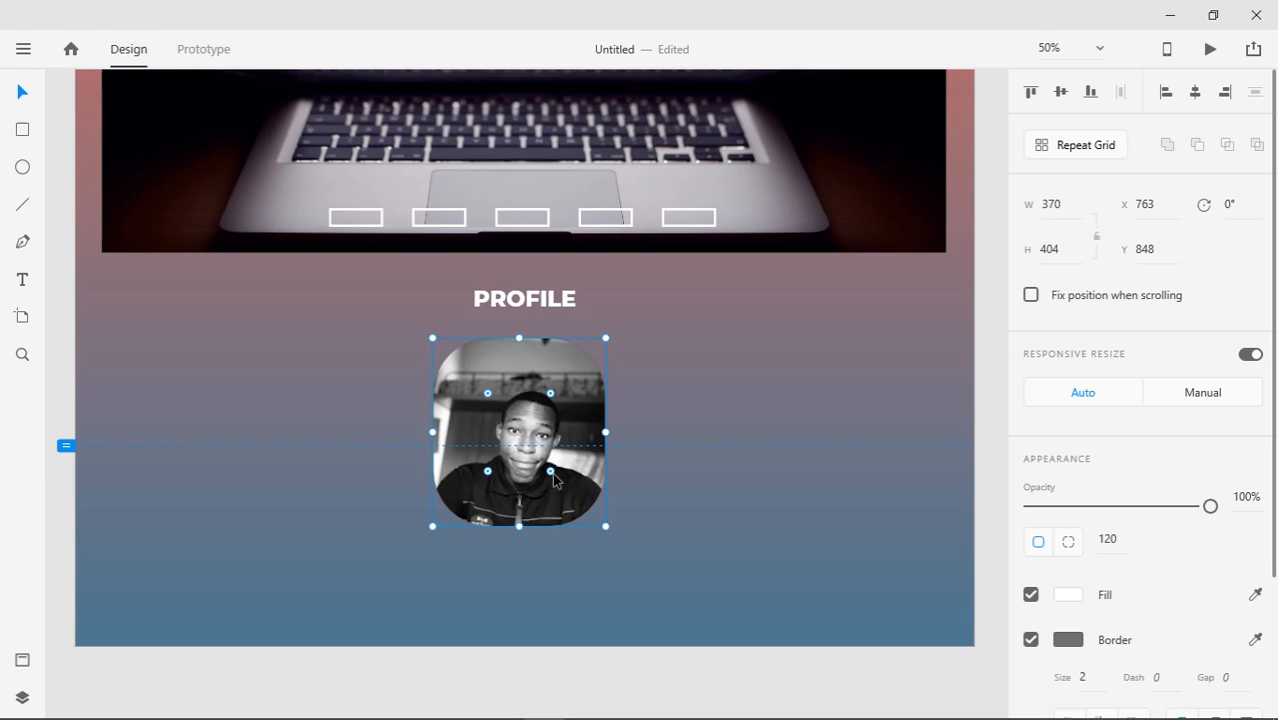
pyautogui.click(1195, 93)
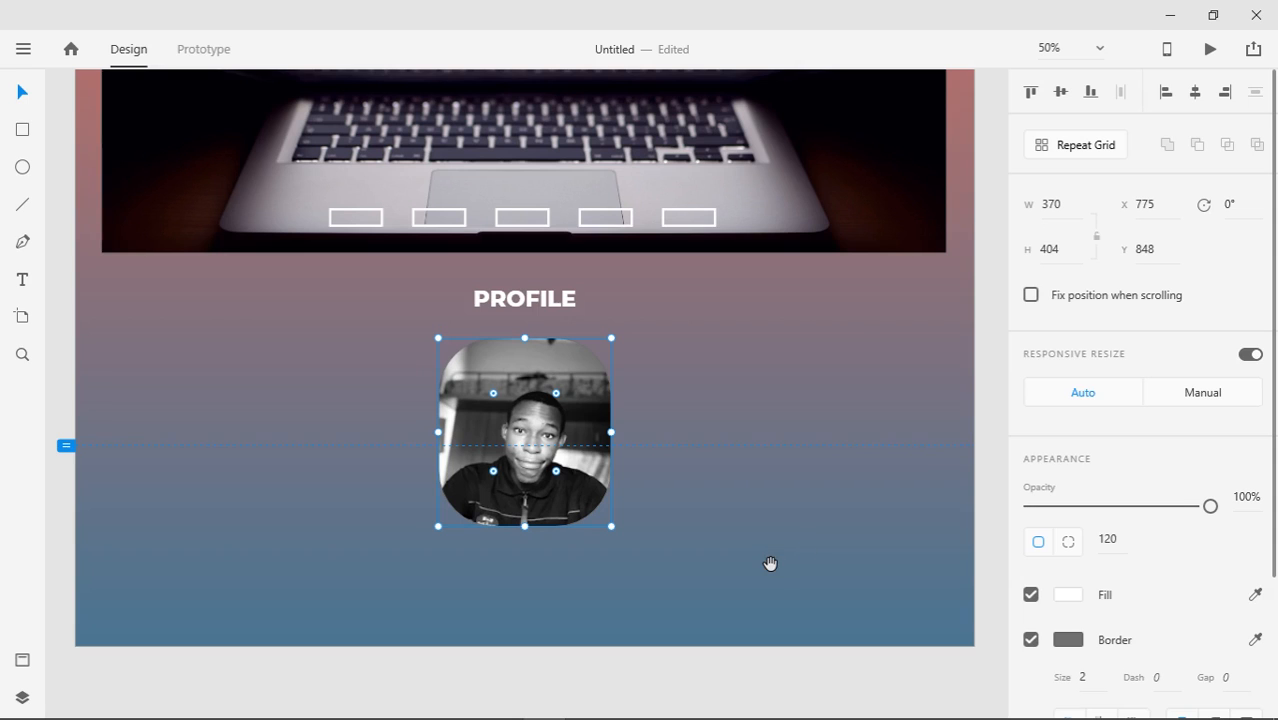
# Extend the Web 1920 – 1 artboard's bottom edge so it is 2030 px tall
pyautogui.moveTo(770, 563); pyautogui.dragTo(782, 354)
pyautogui.click(705, 436)
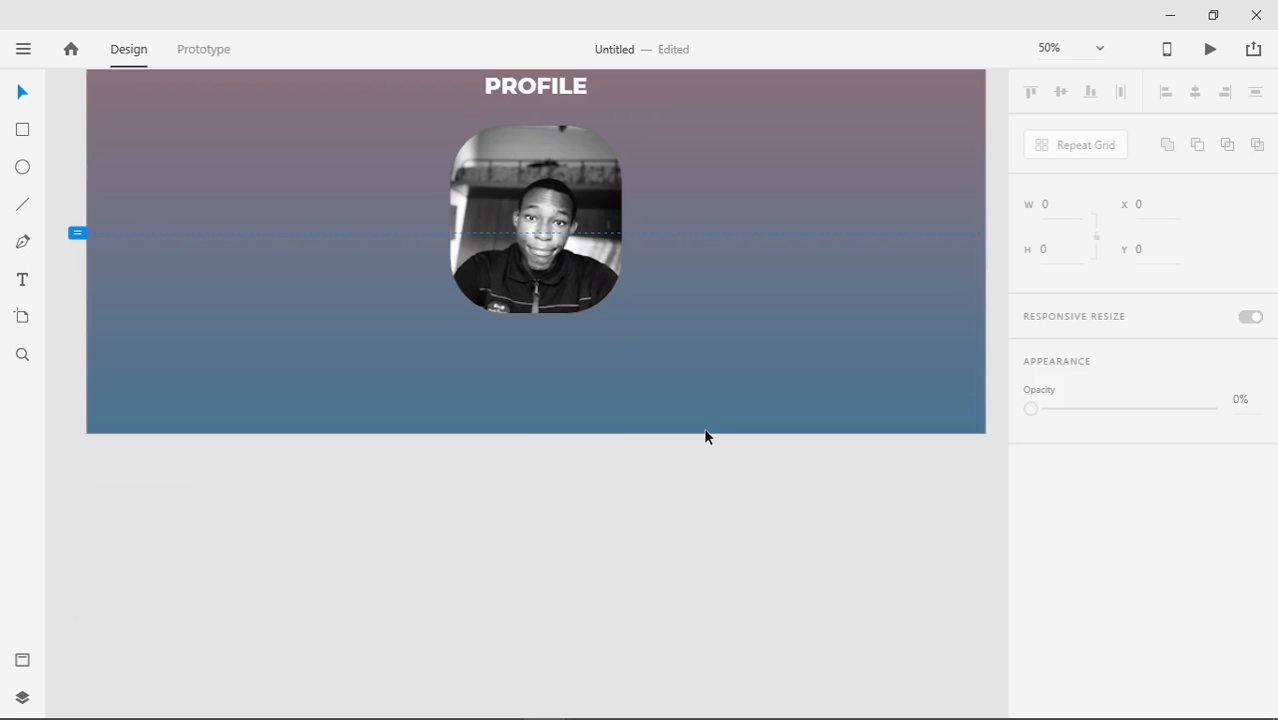
pyautogui.click(705, 430)
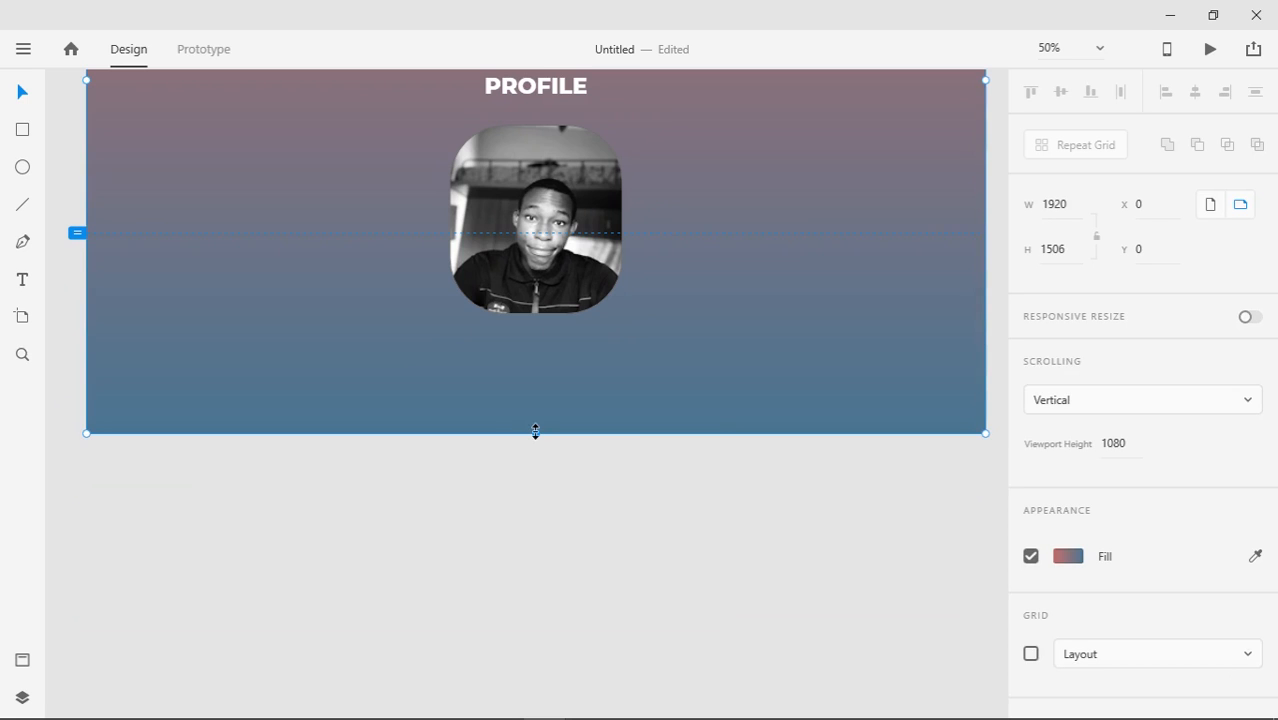
pyautogui.moveTo(535, 431); pyautogui.dragTo(537, 679)
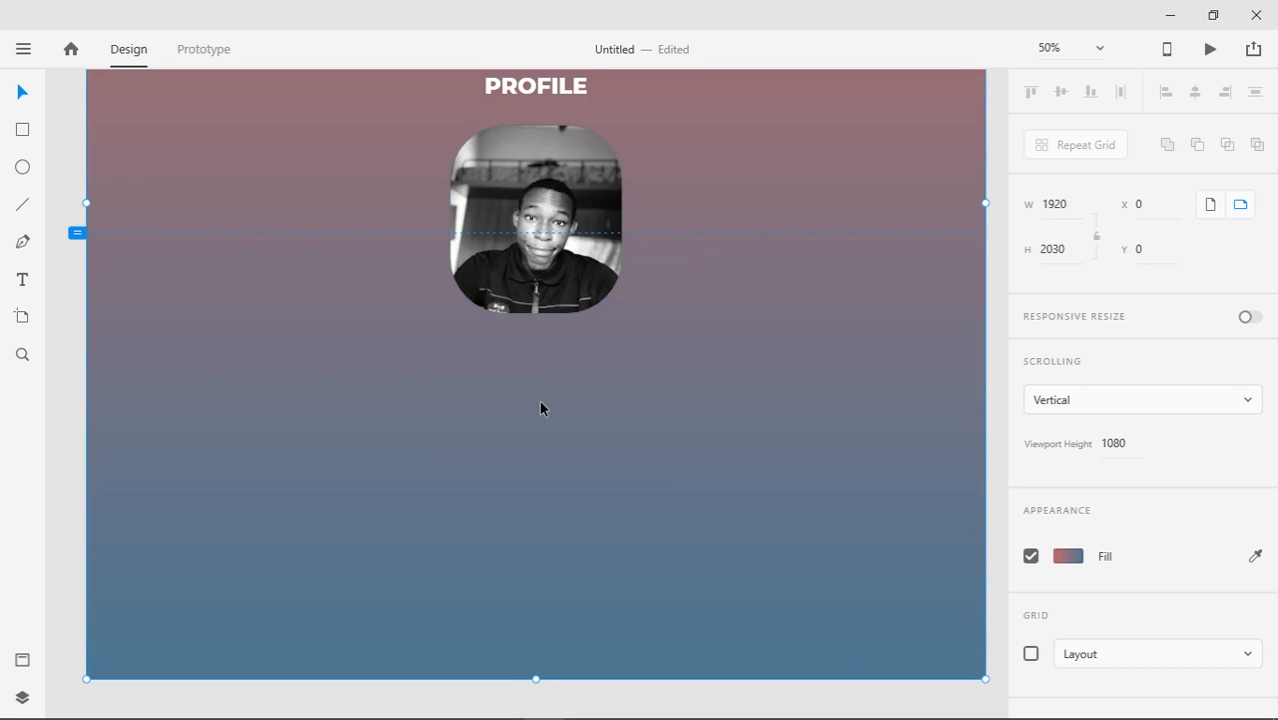
pyautogui.click(548, 379)
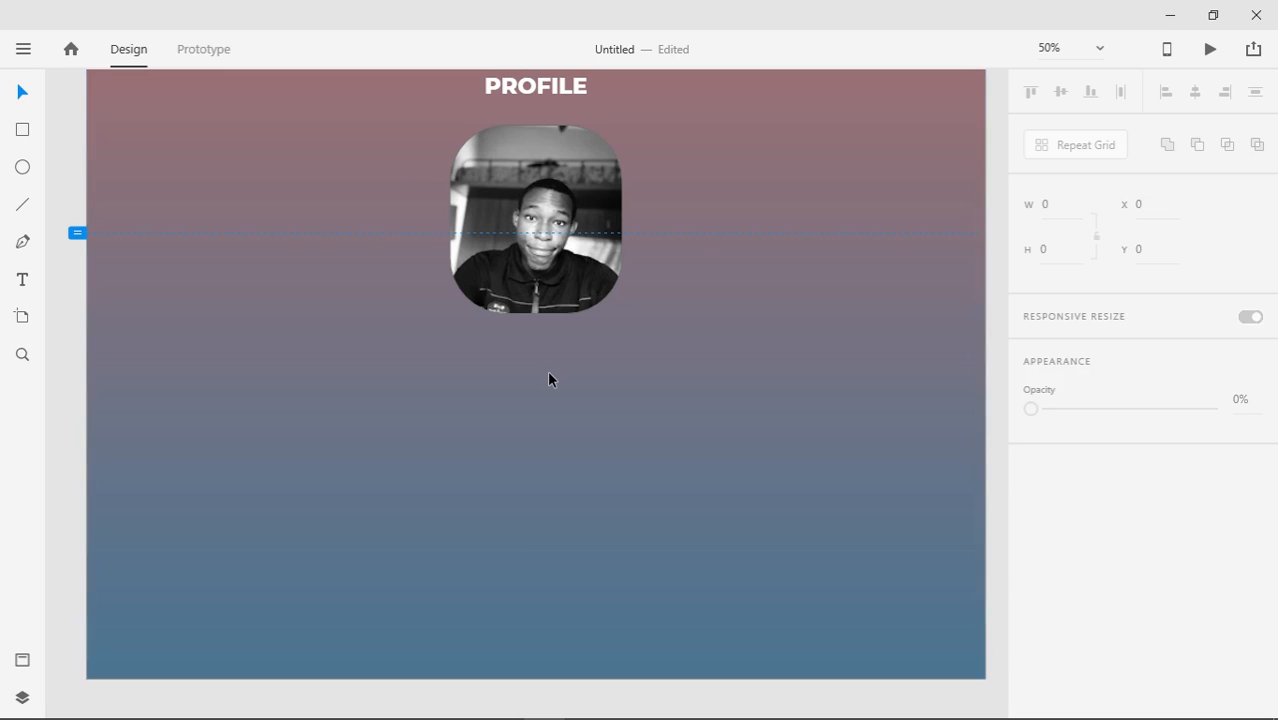
# Add the PROFILE heading's Montserrat 48pt formatting as a character style, then return to the layer list
pyautogui.click(525, 93)
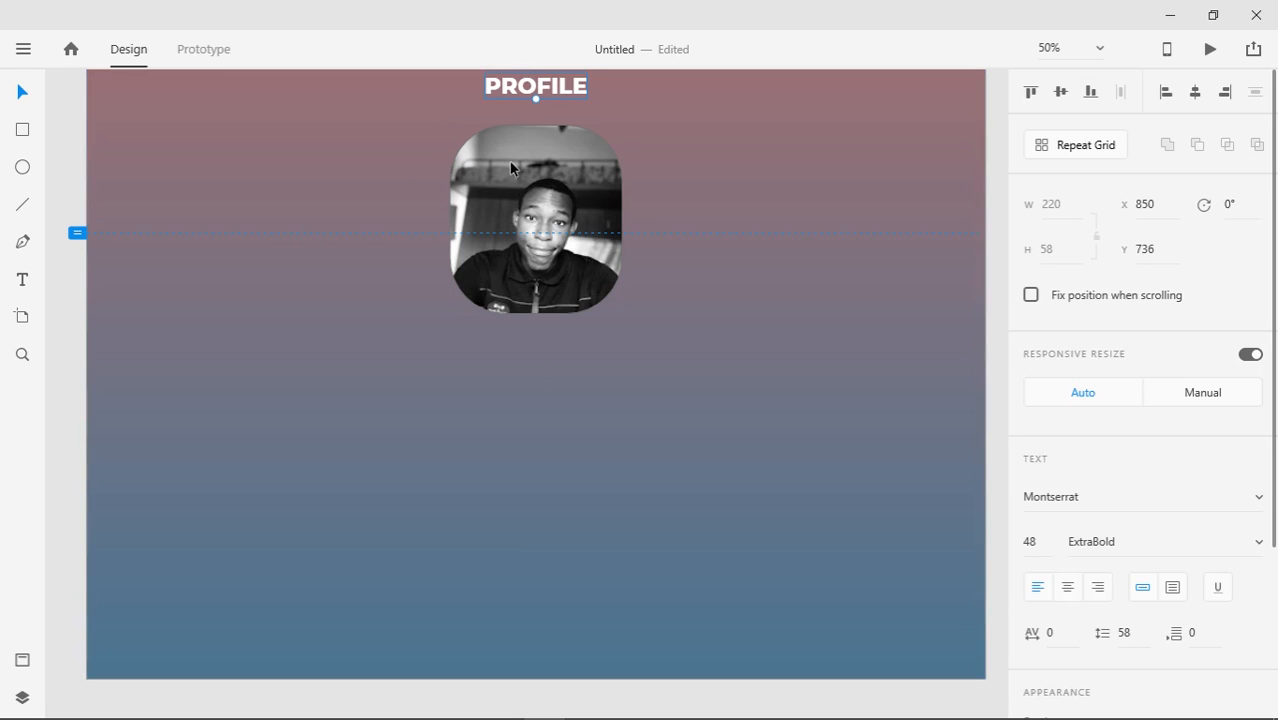
pyautogui.click(22, 660)
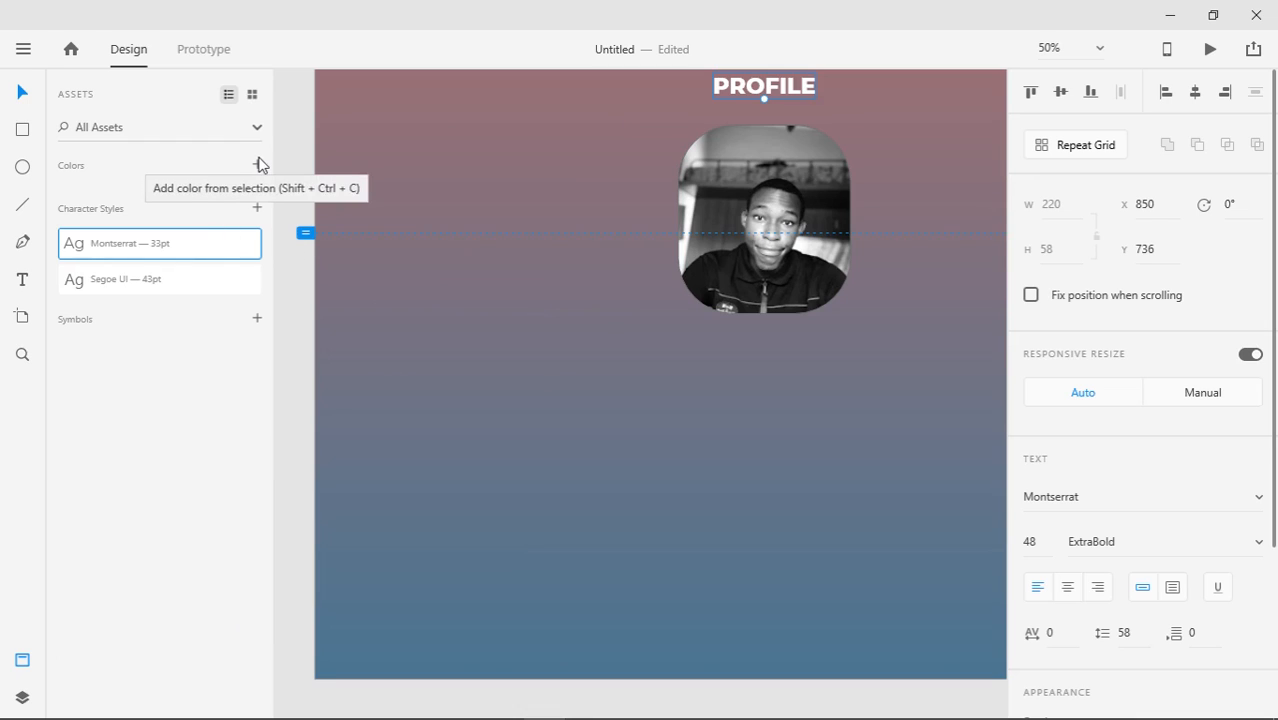
pyautogui.click(257, 209)
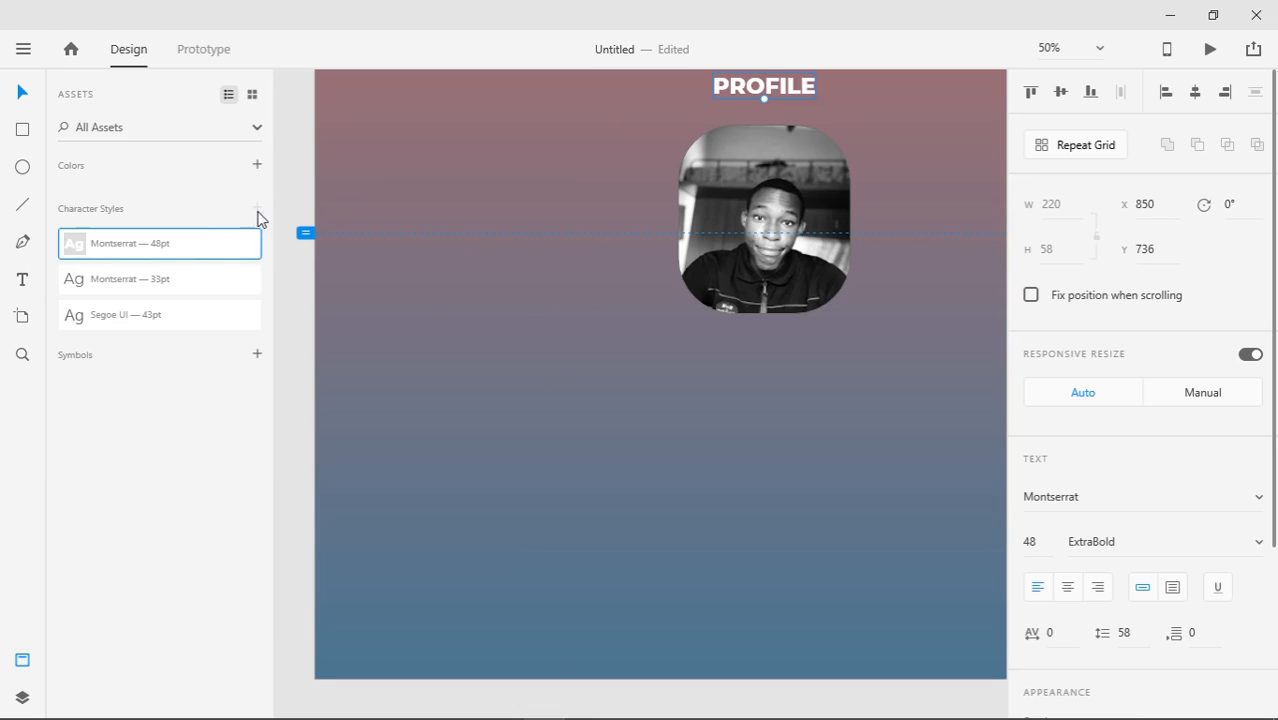
pyautogui.click(24, 698)
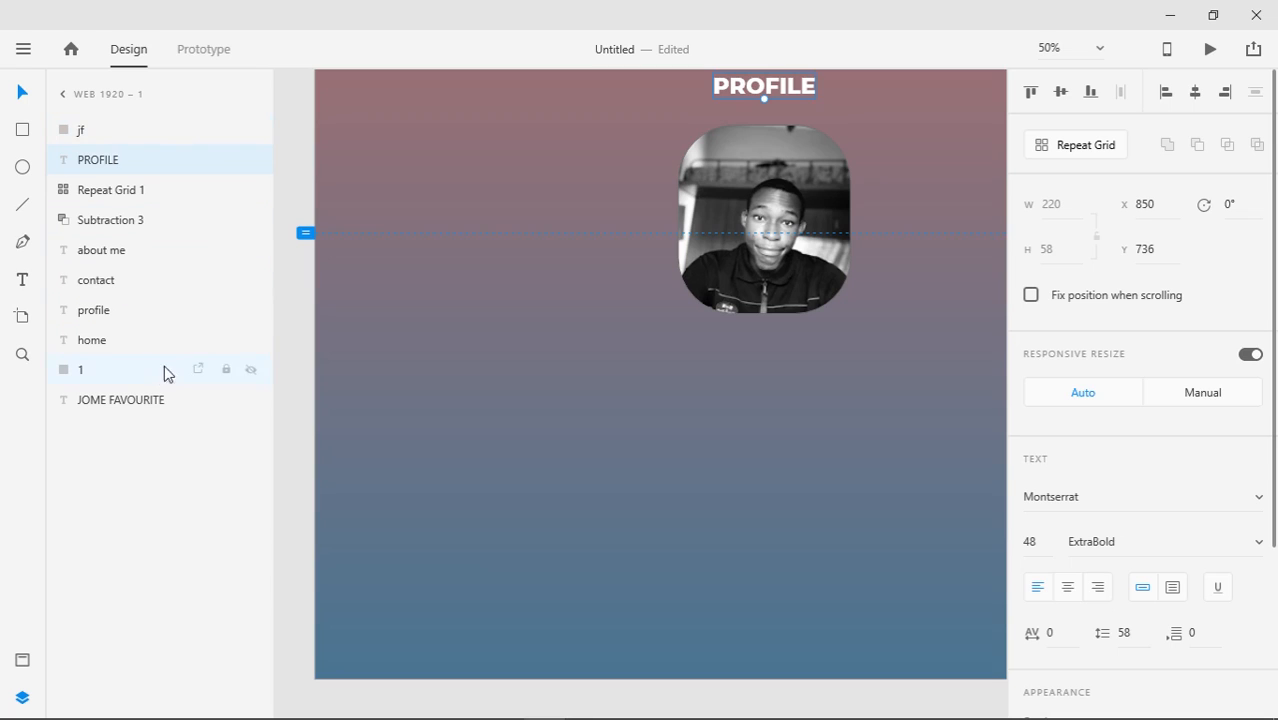
# Select the about me, profile photo and PROFILE heading layers in turn
pyautogui.click(102, 251)
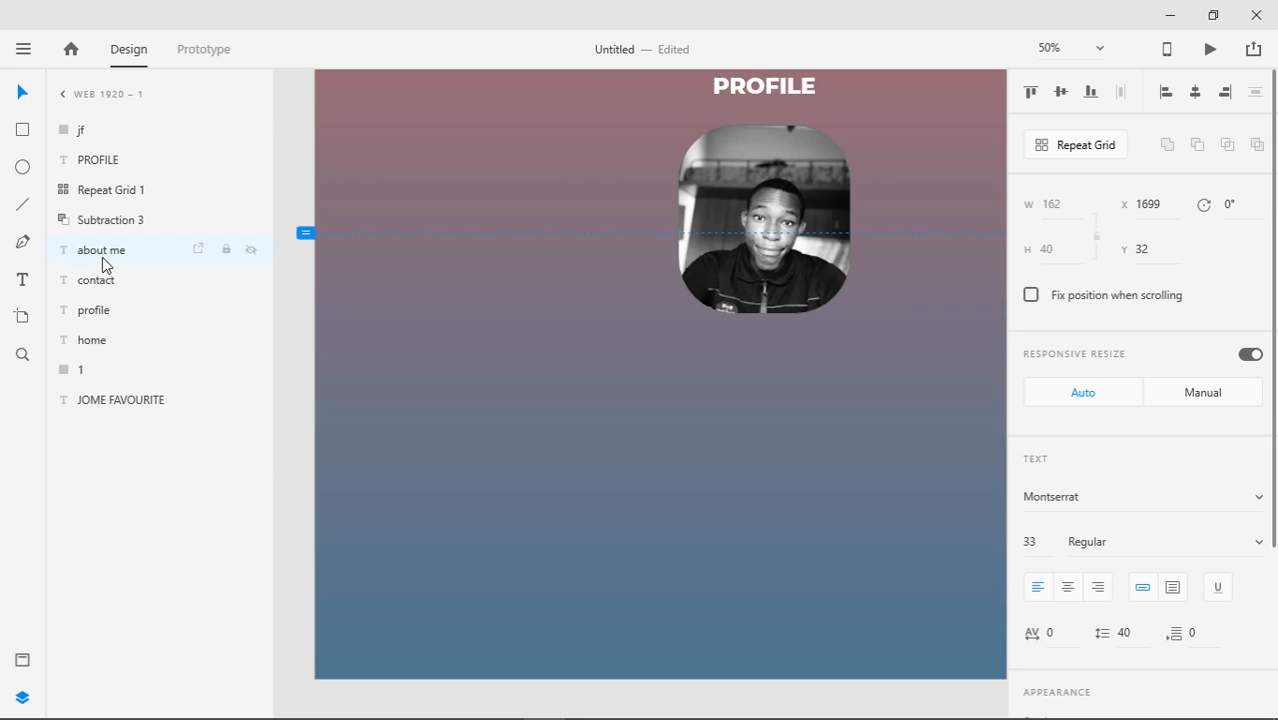
pyautogui.click(128, 139)
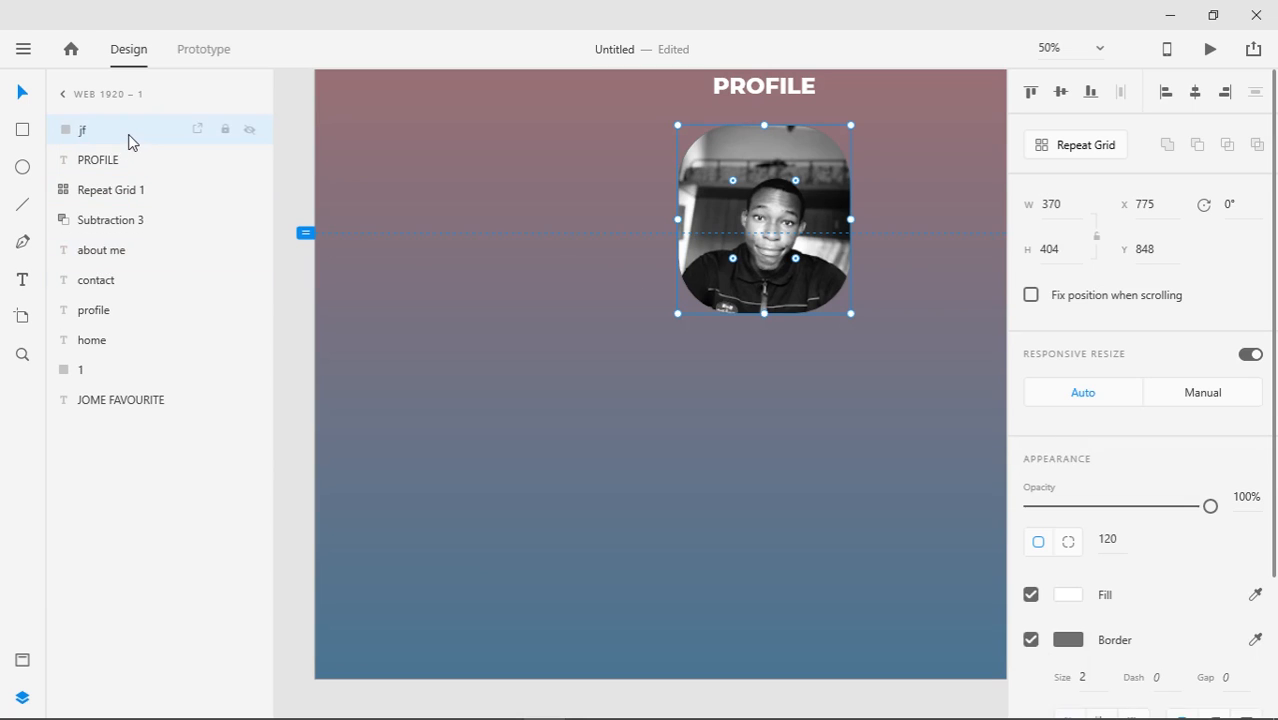
pyautogui.click(128, 163)
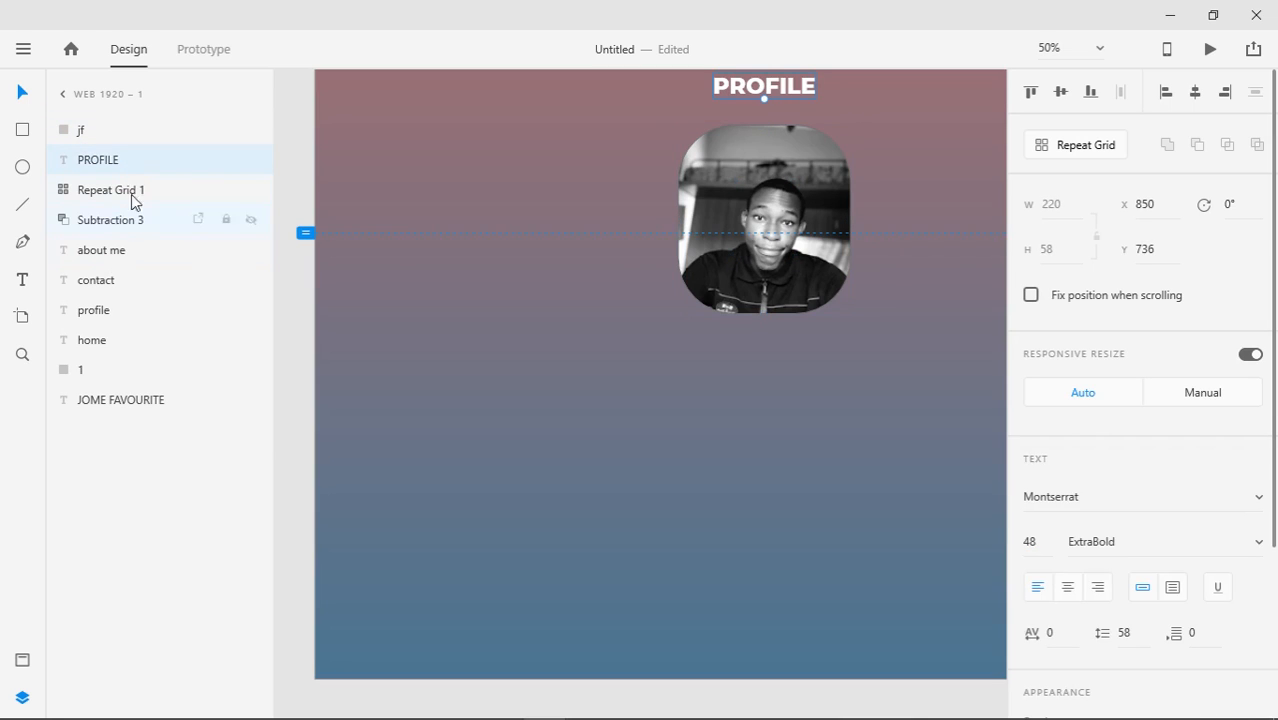
pyautogui.click(119, 164)
pyautogui.click(119, 164)
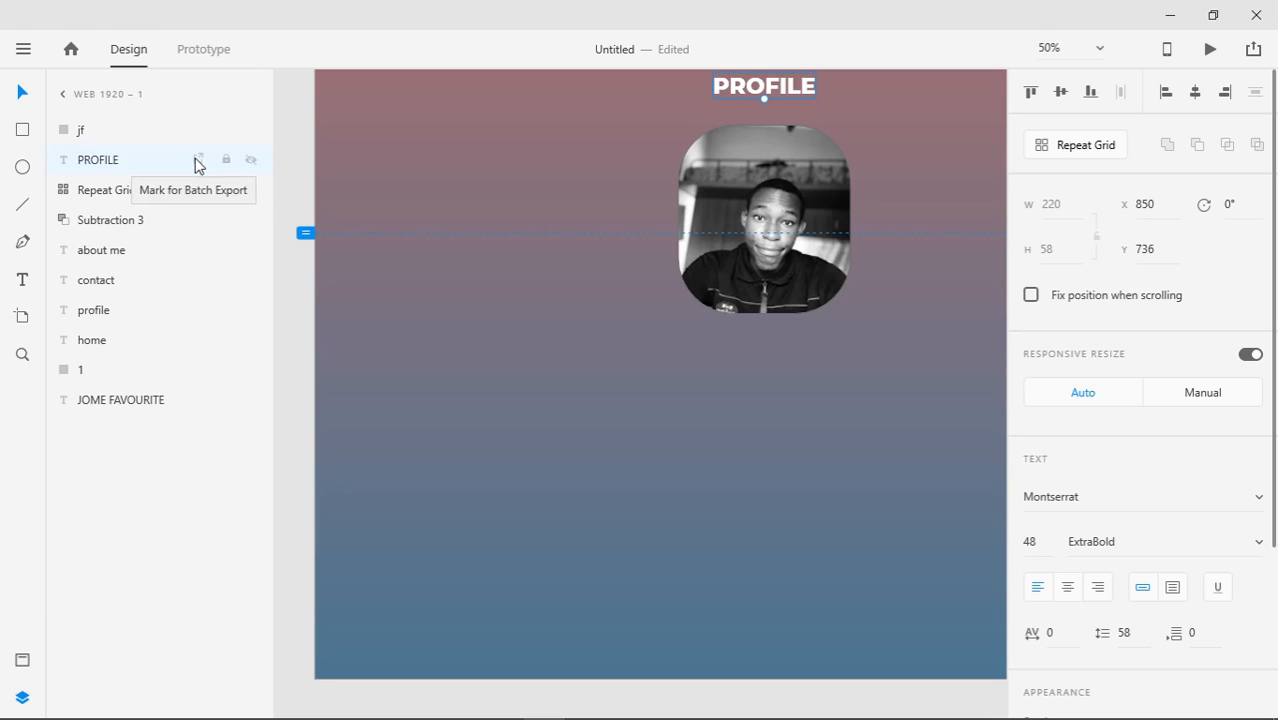
# Hide and re-show the PROFILE heading, then view and close the Assets panel
pyautogui.click(251, 161)
pyautogui.click(251, 161)
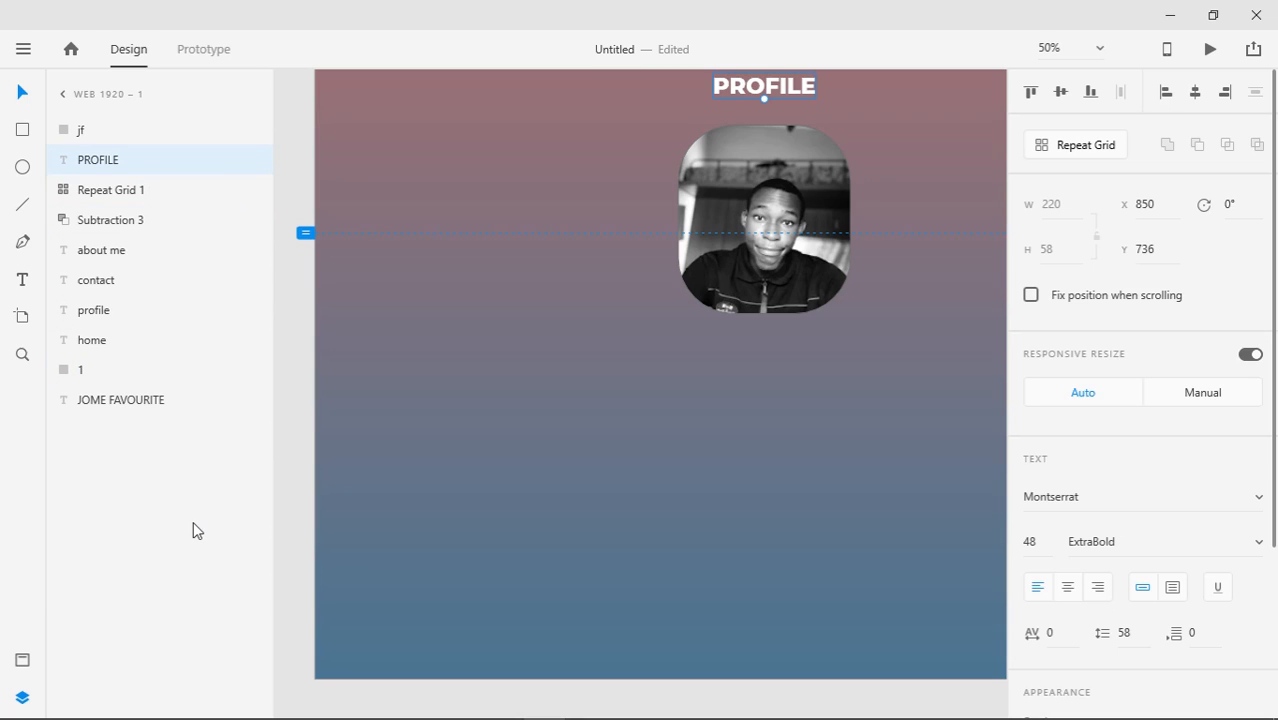
pyautogui.click(22, 660)
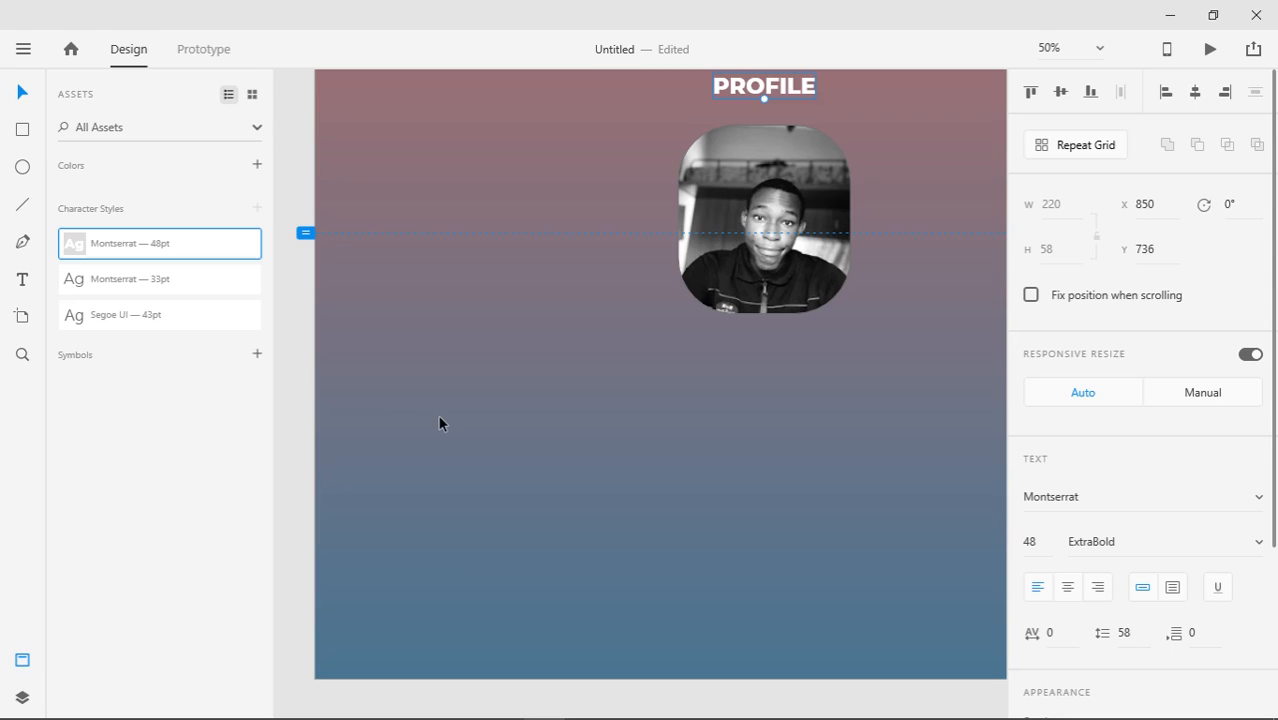
pyautogui.click(22, 660)
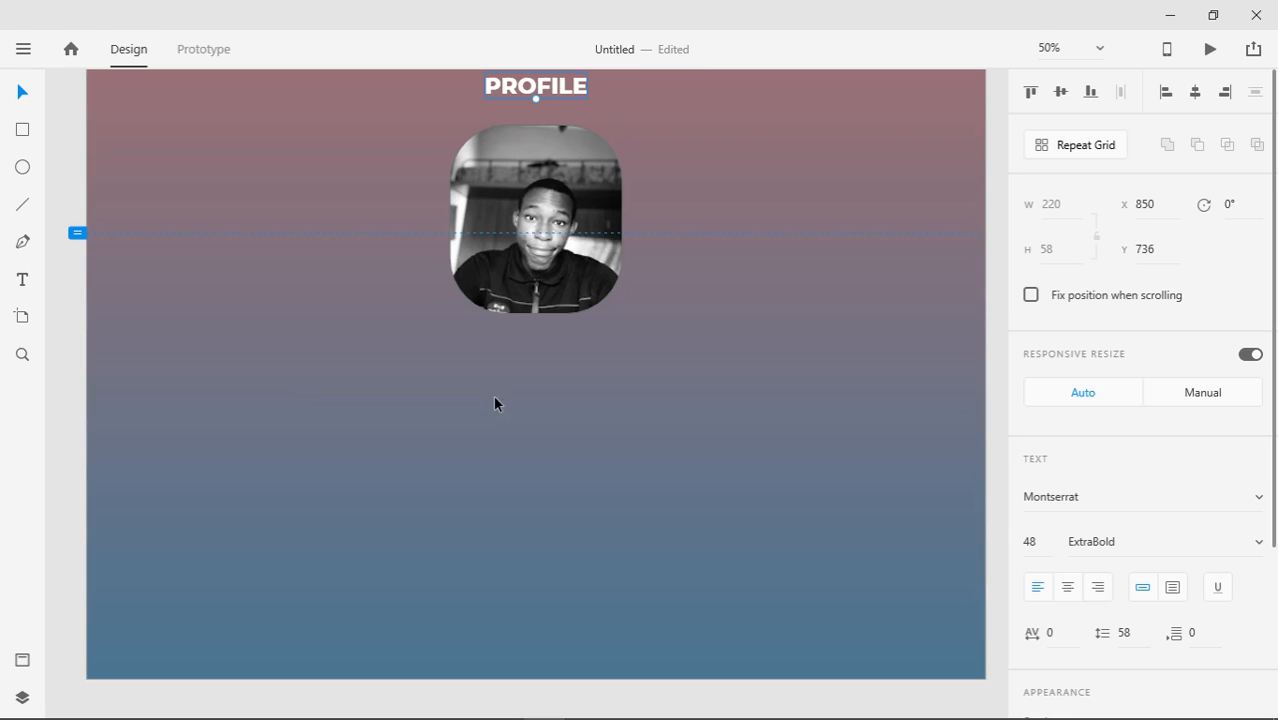
# Draw a wide text box under the photo and type the NAME: and DATE OF BIRTH: lines with their values
pyautogui.click(21, 283)
pyautogui.click(199, 332)
pyautogui.moveTo(199, 332); pyautogui.dragTo(913, 445)
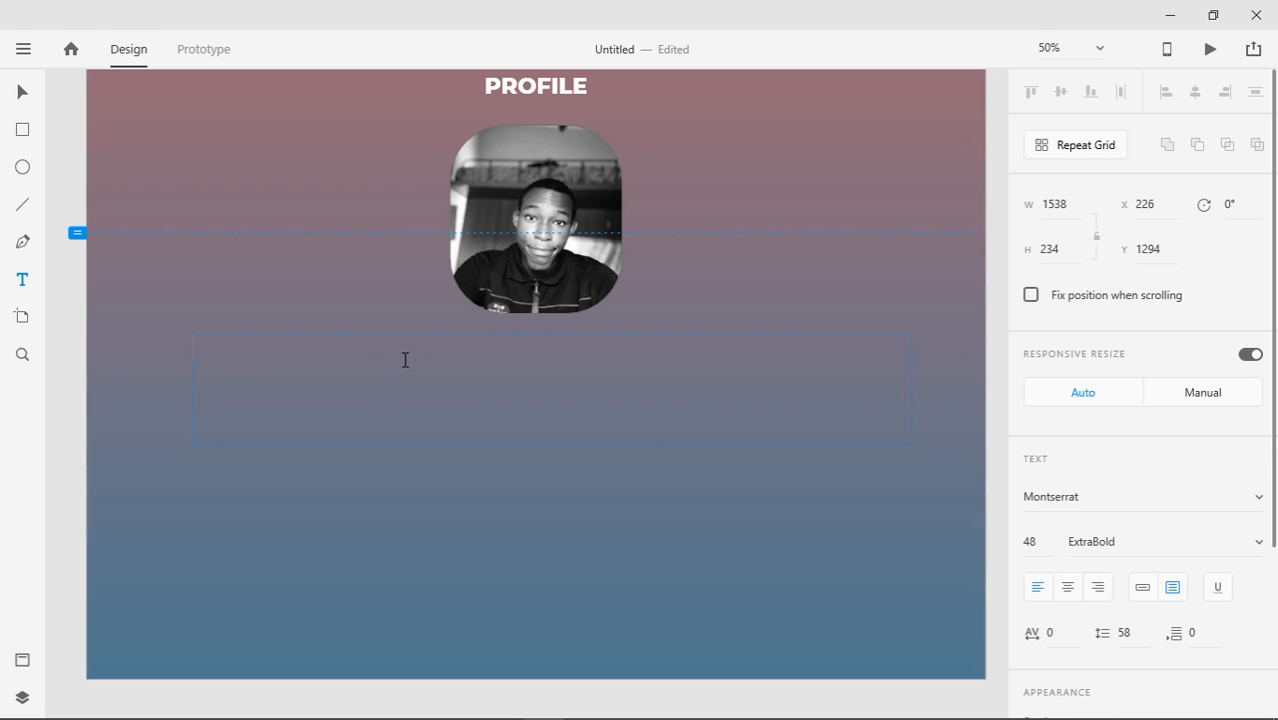
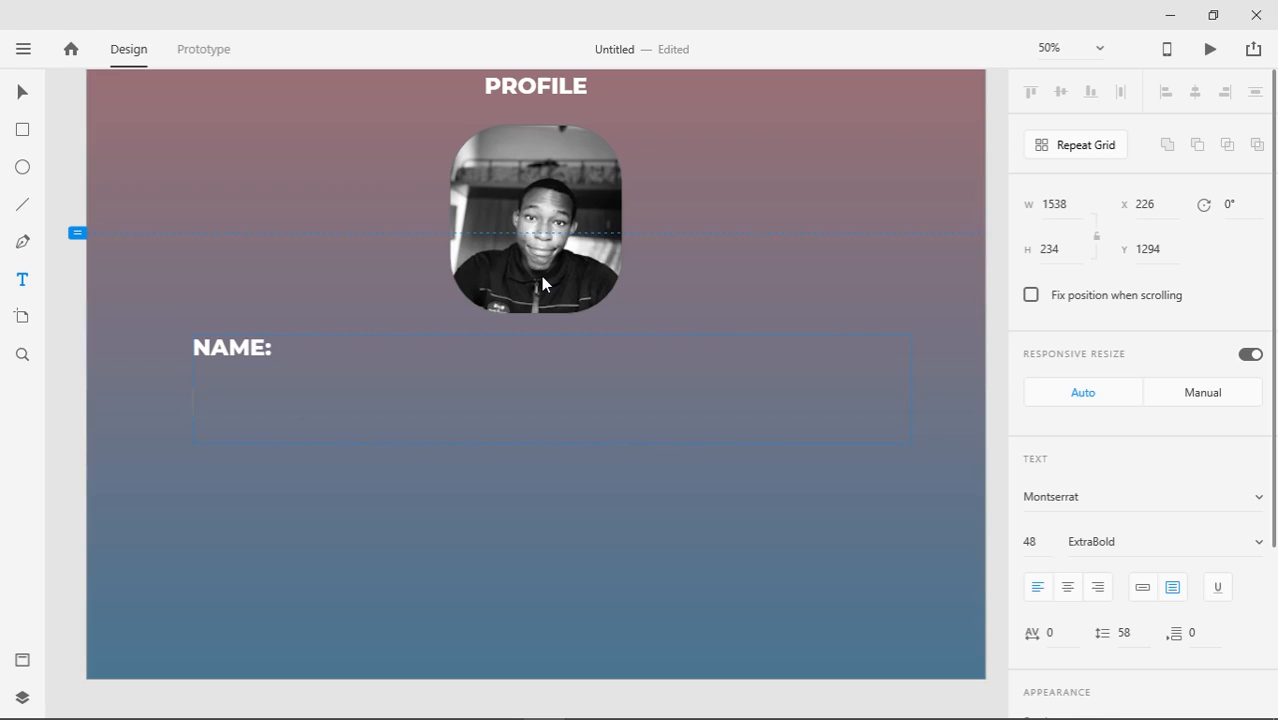
pyautogui.press('BackSpace')
pyautogui.press('BackSpace')
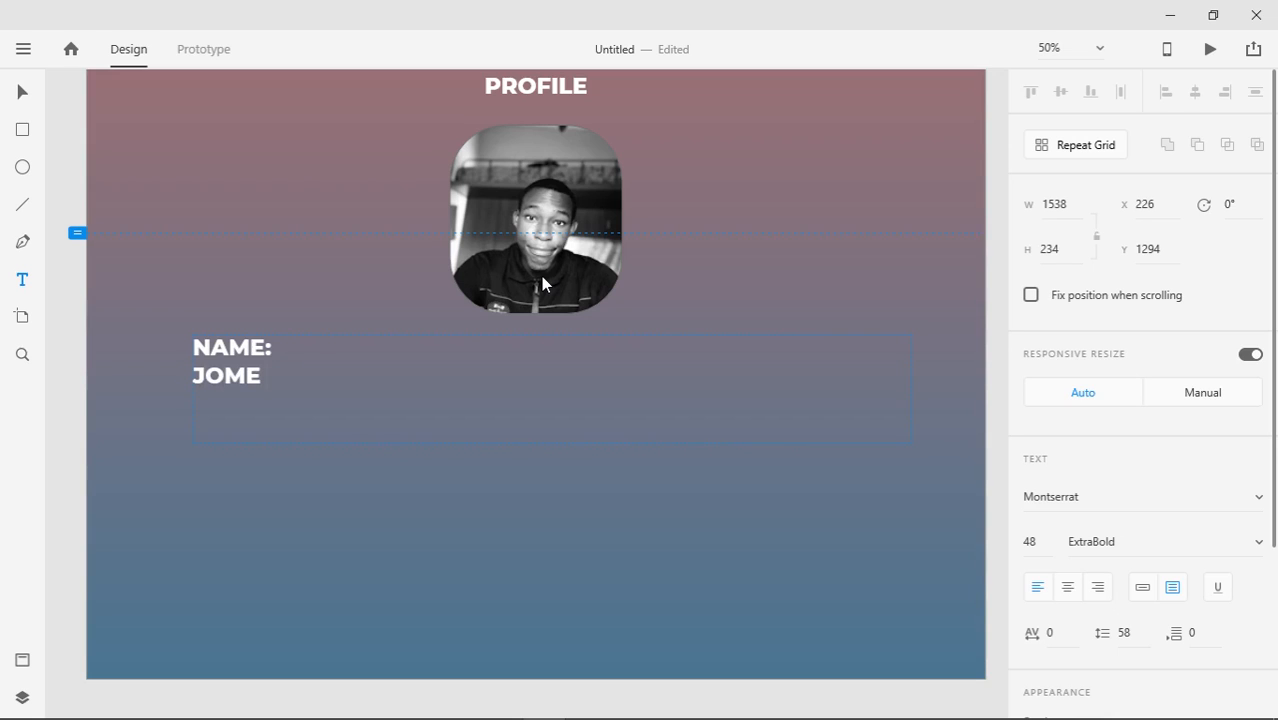
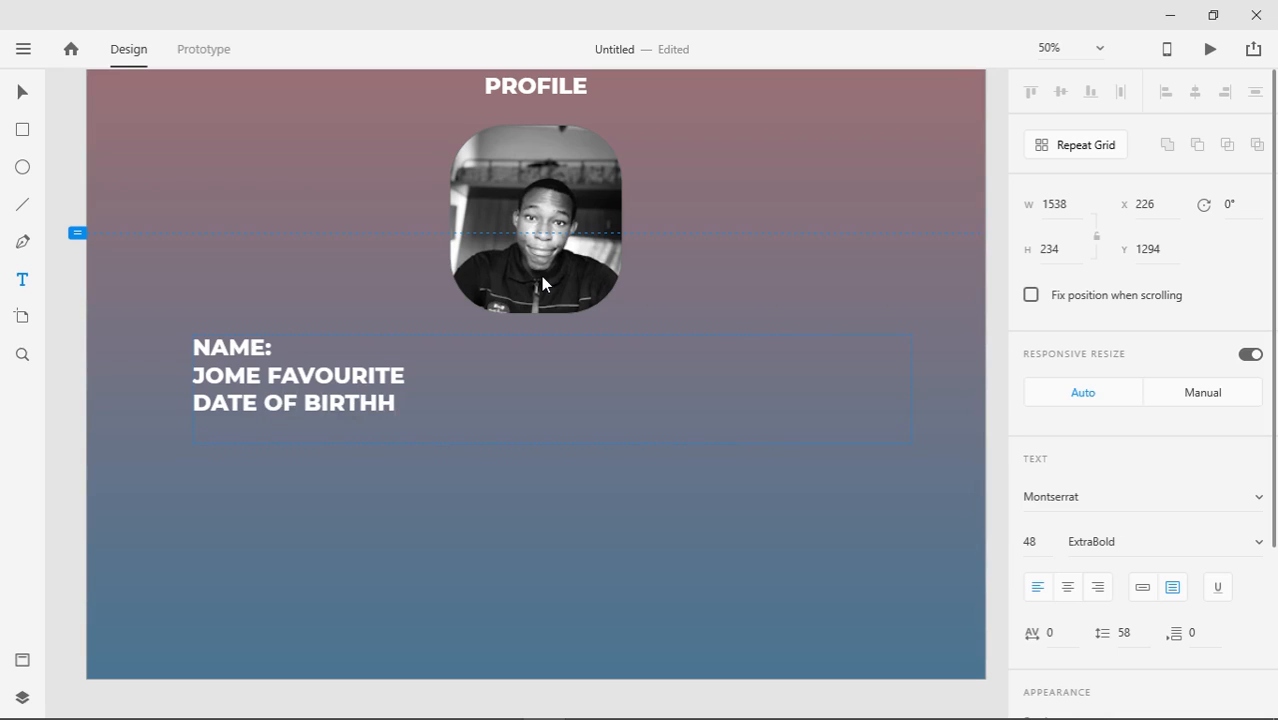
pyautogui.press('BackSpace')
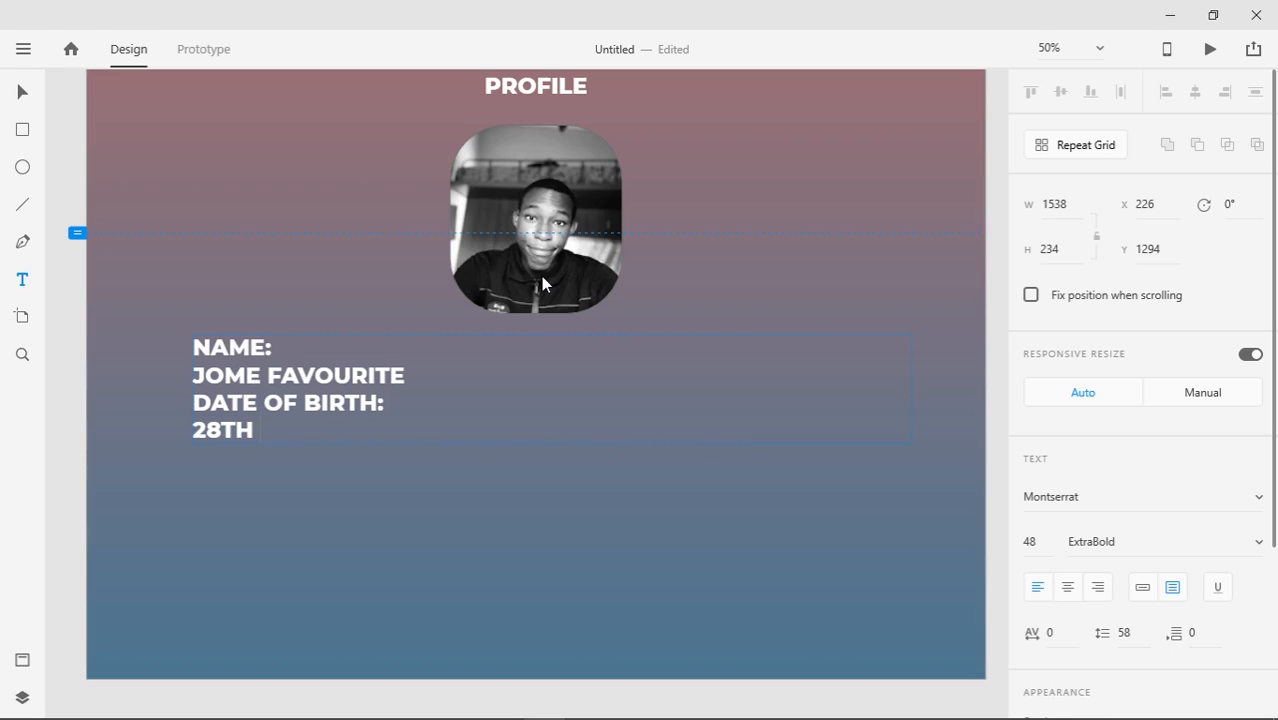
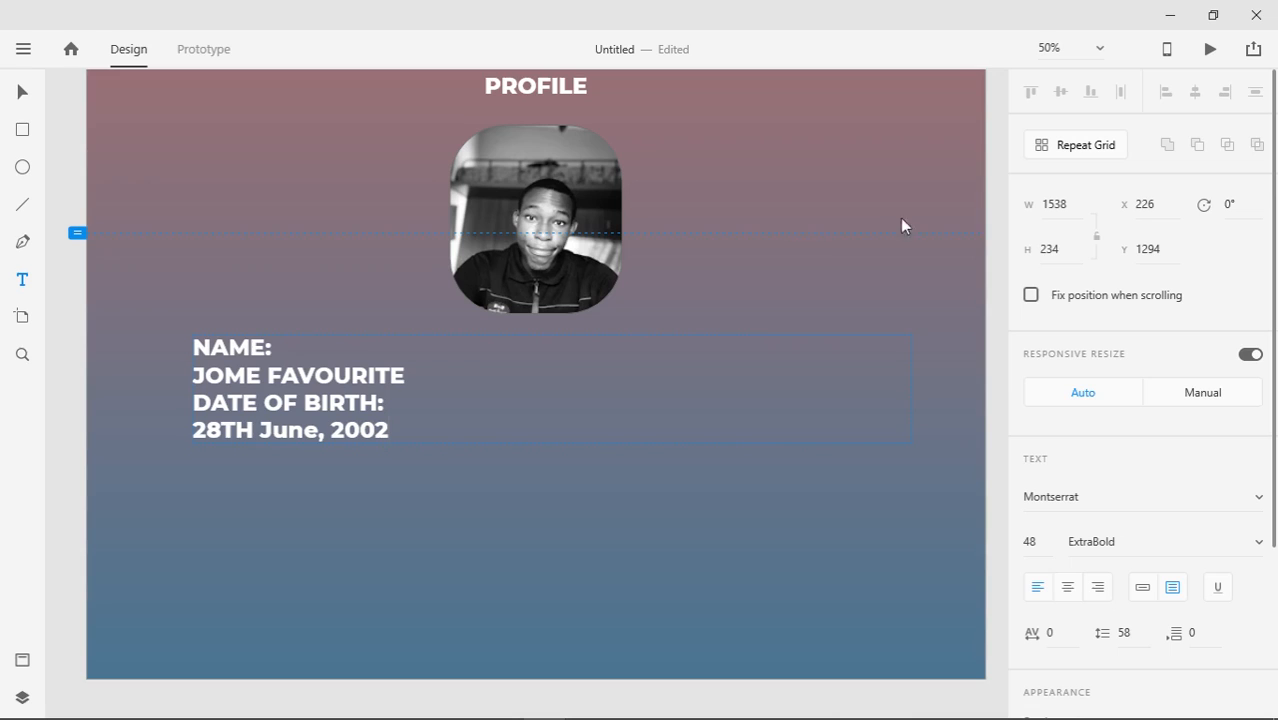
pyautogui.moveTo(417, 428); pyautogui.dragTo(193, 347)
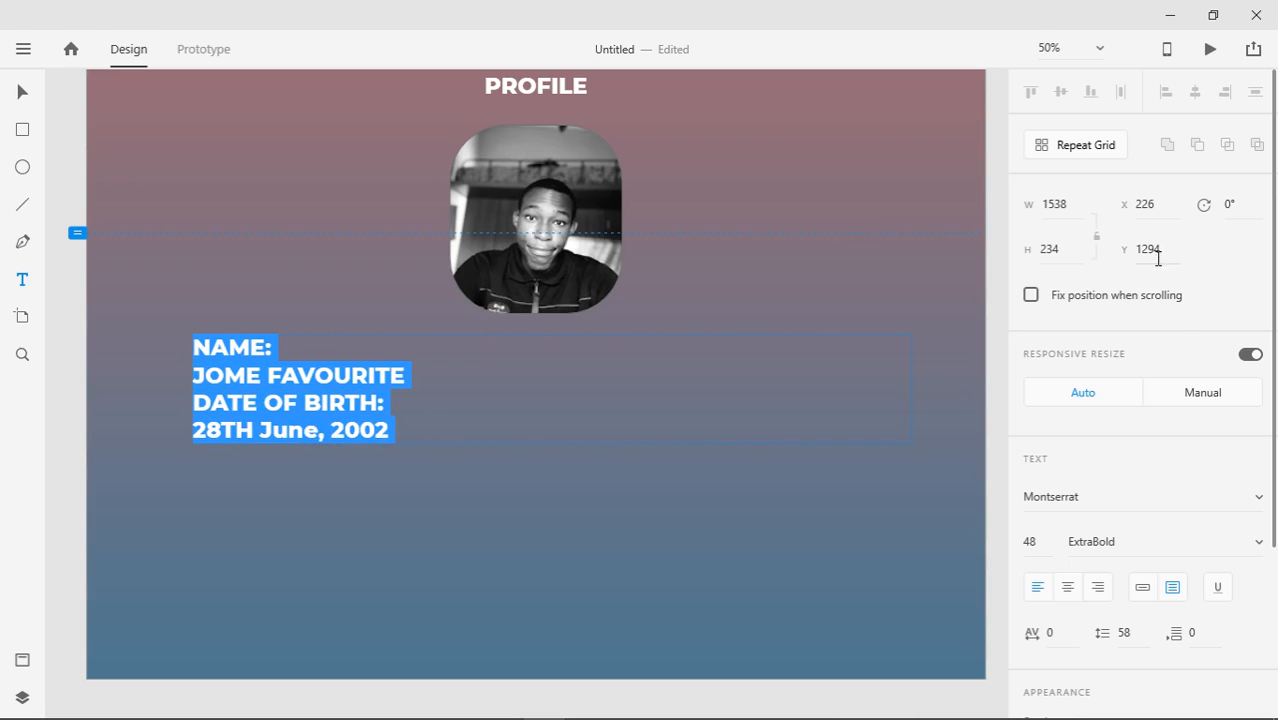
# Centre-align the details text, set it to 35 pt with 43 line spacing, and centre it on the artboard
pyautogui.scroll(-3, 1276, 314)
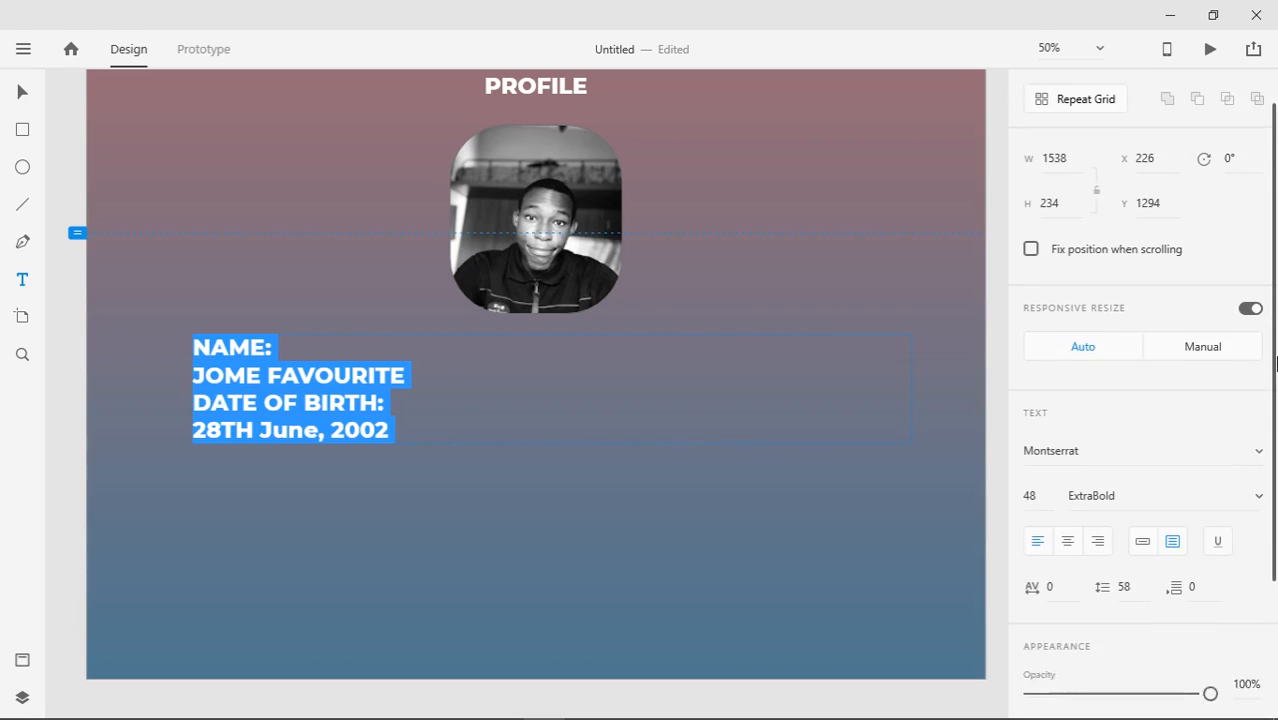
pyautogui.click(1066, 392)
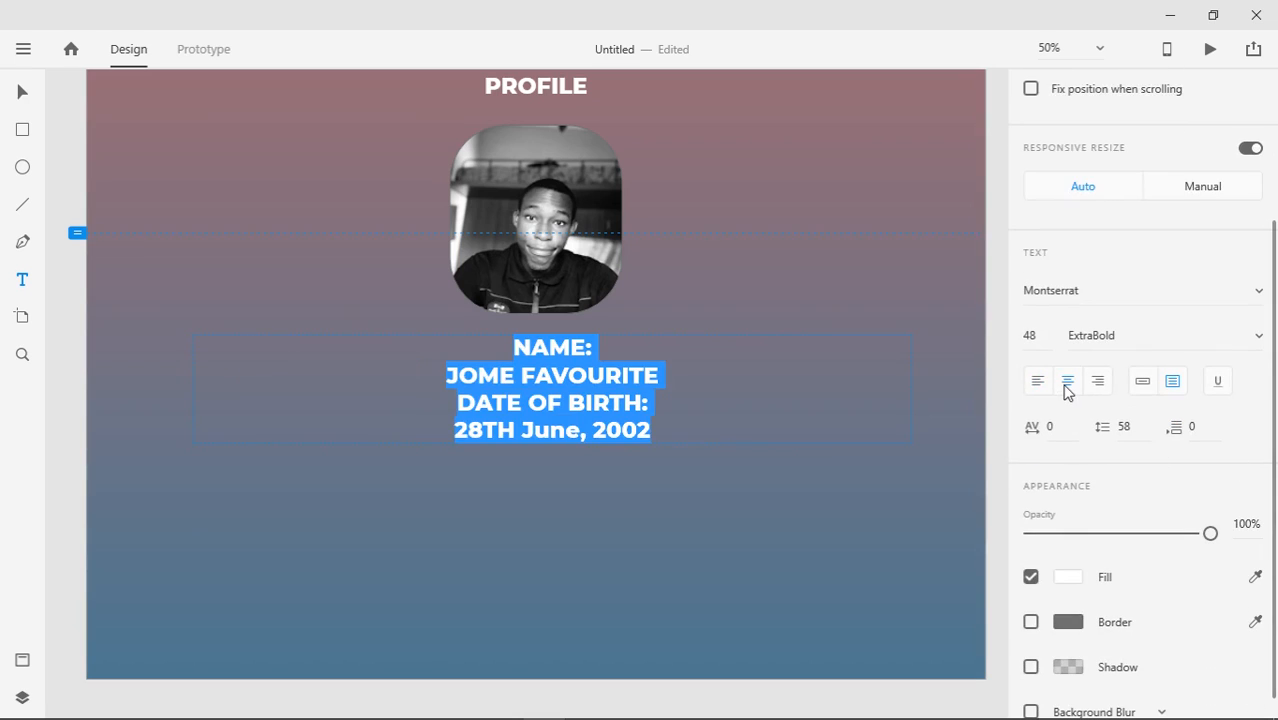
pyautogui.click(604, 402)
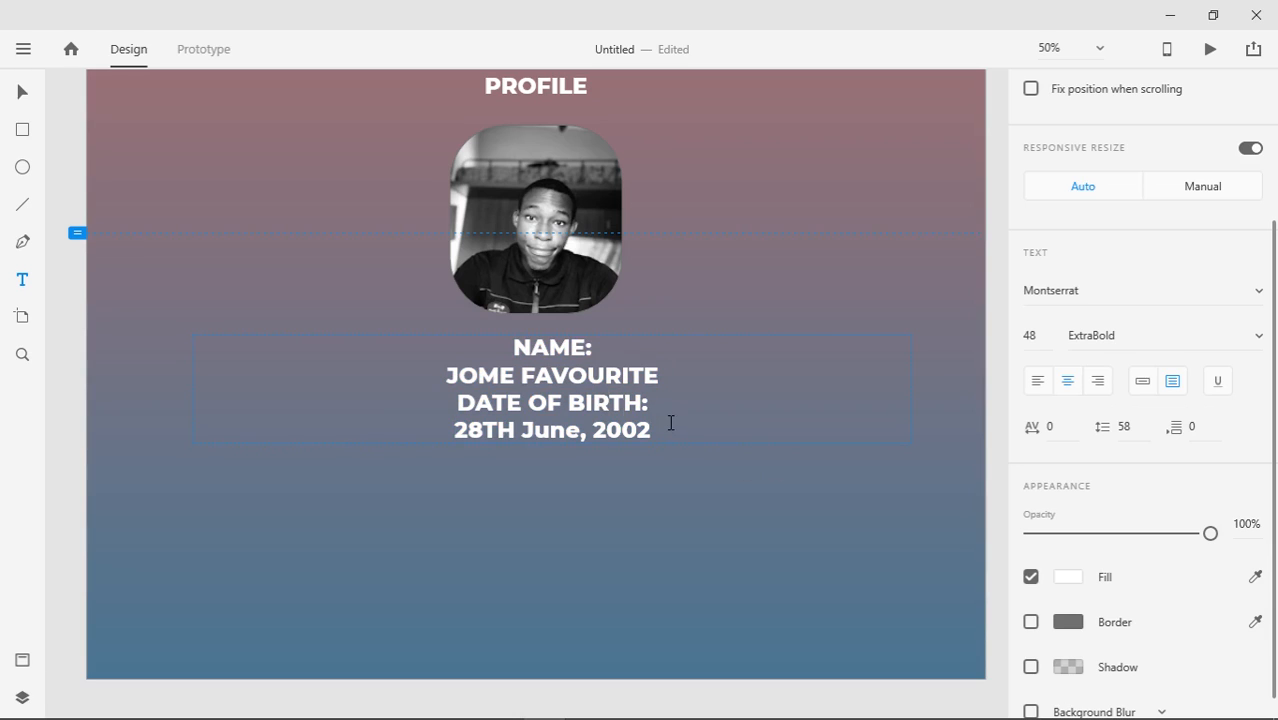
pyautogui.moveTo(673, 425); pyautogui.dragTo(485, 343)
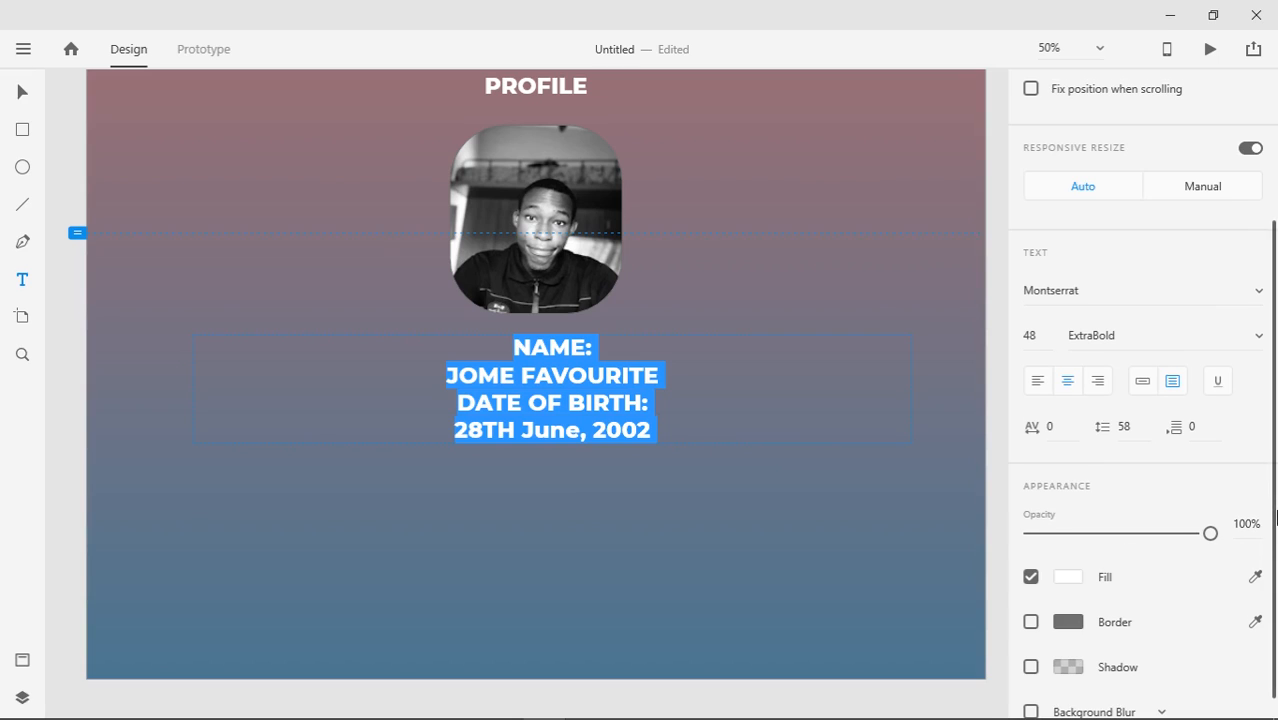
pyautogui.scroll(3, 1127, 470)
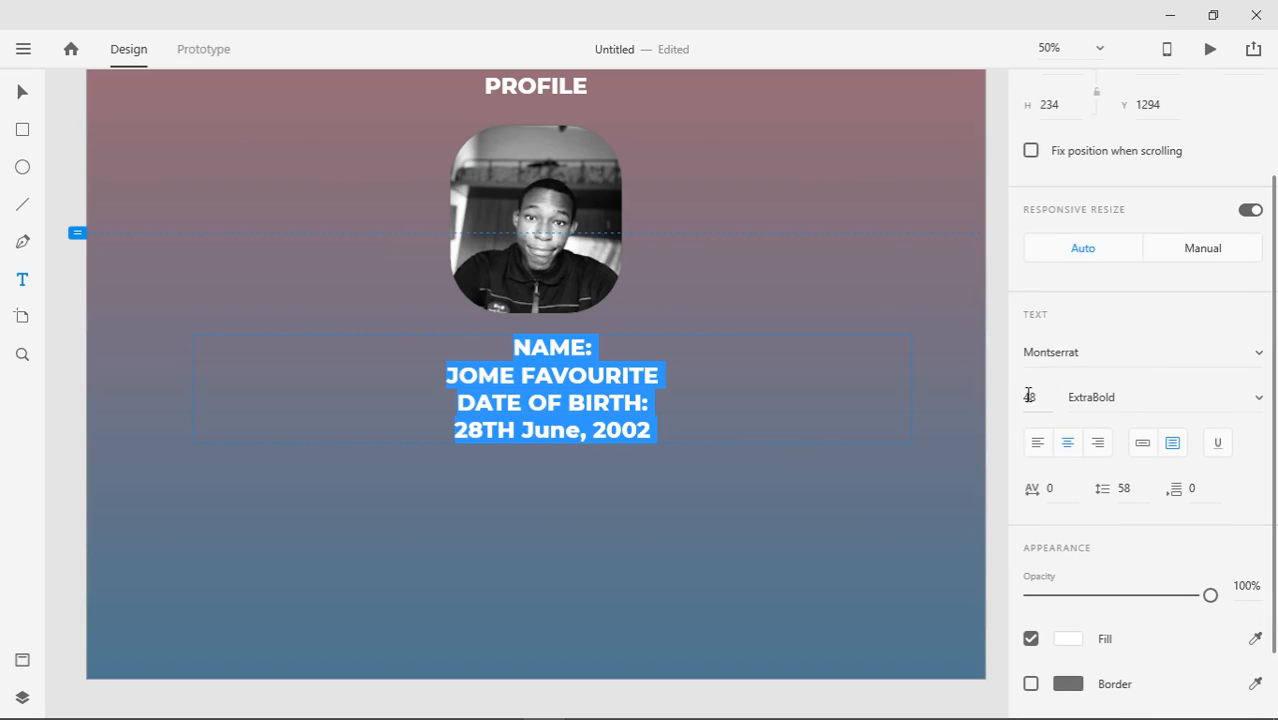
pyautogui.moveTo(1028, 449); pyautogui.dragTo(1035, 429)
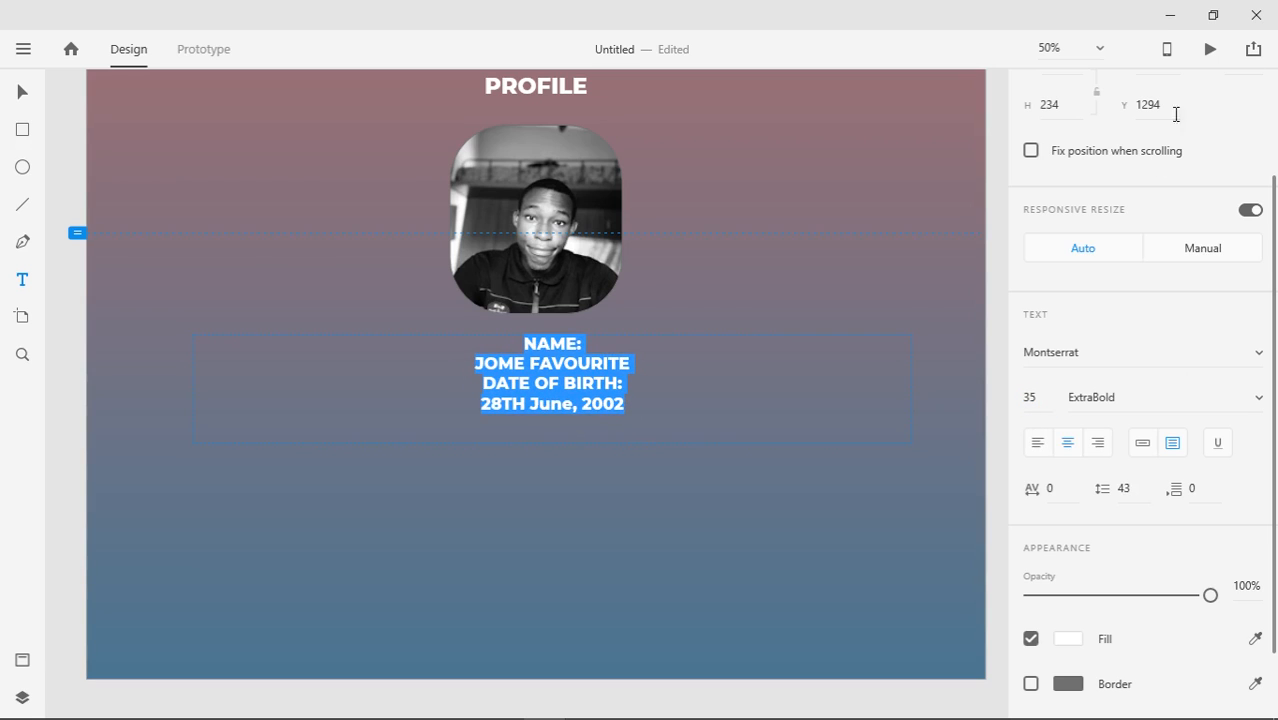
pyautogui.moveTo(1267, 257); pyautogui.dragTo(1276, 110)
pyautogui.press('Escape')
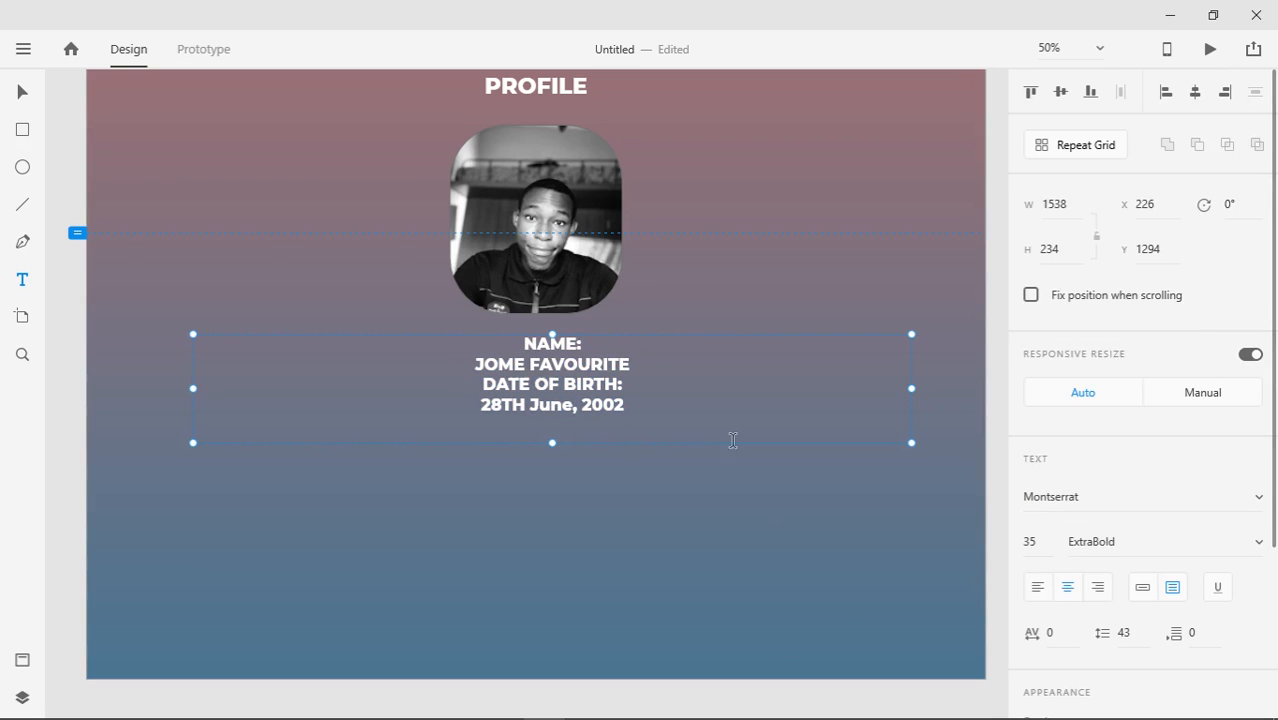
pyautogui.click(1197, 96)
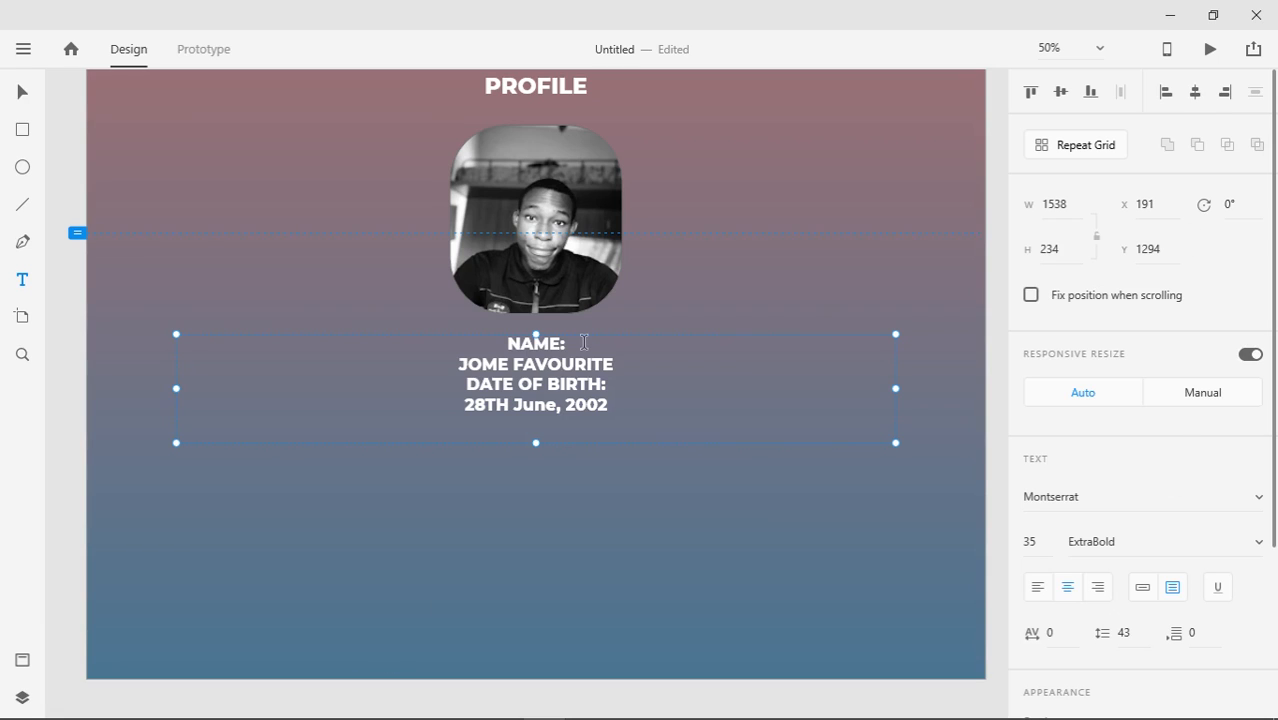
# Save the Montserrat 35pt text as a character style in Assets
pyautogui.click(22, 660)
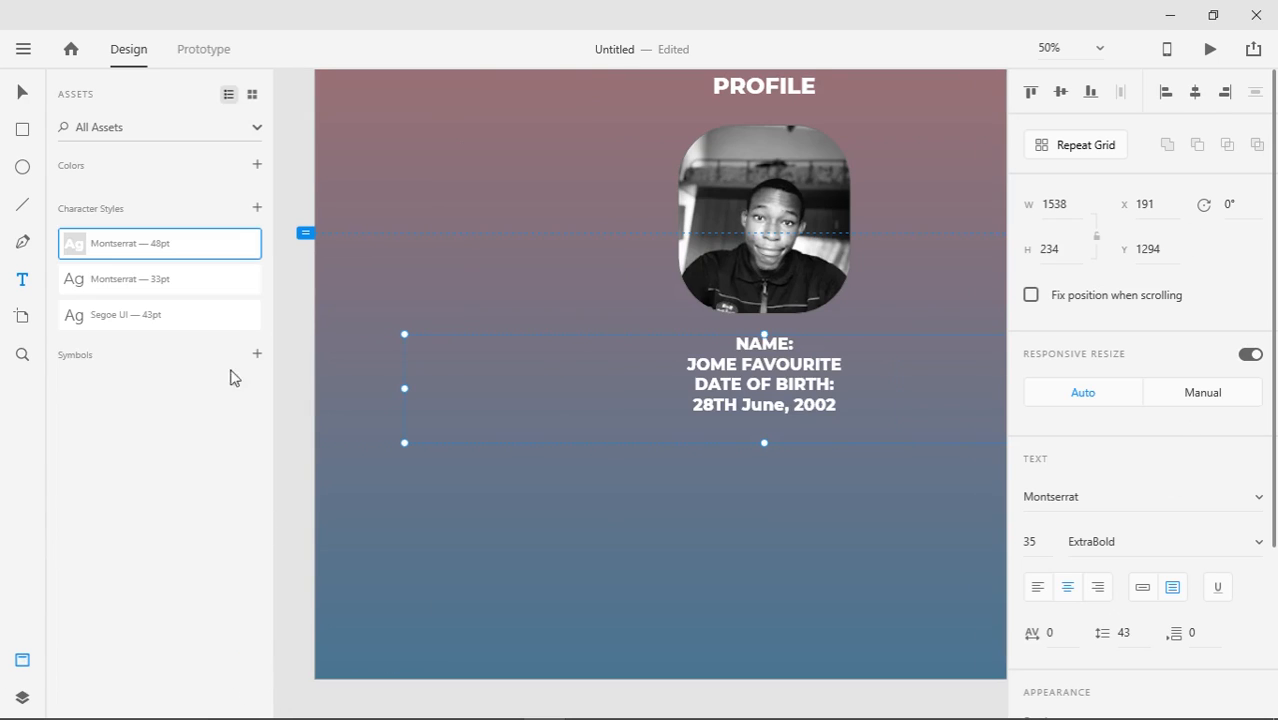
pyautogui.click(257, 208)
pyautogui.click(22, 93)
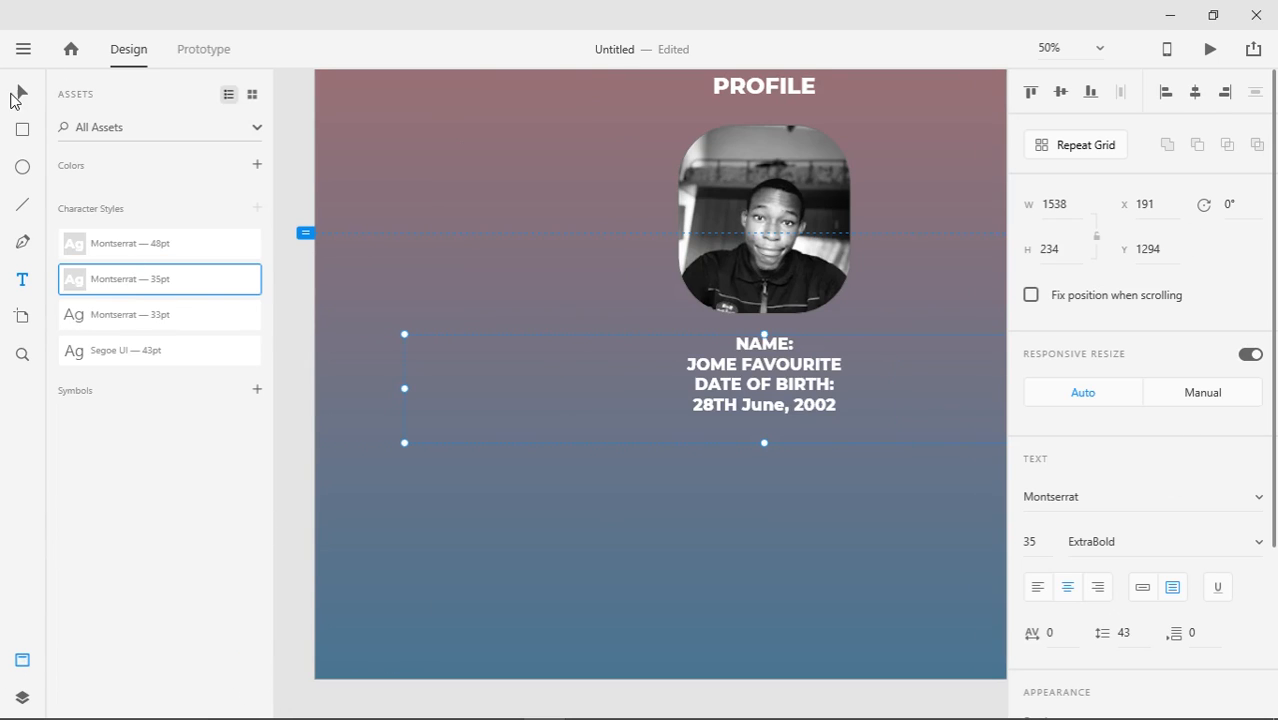
pyautogui.click(22, 660)
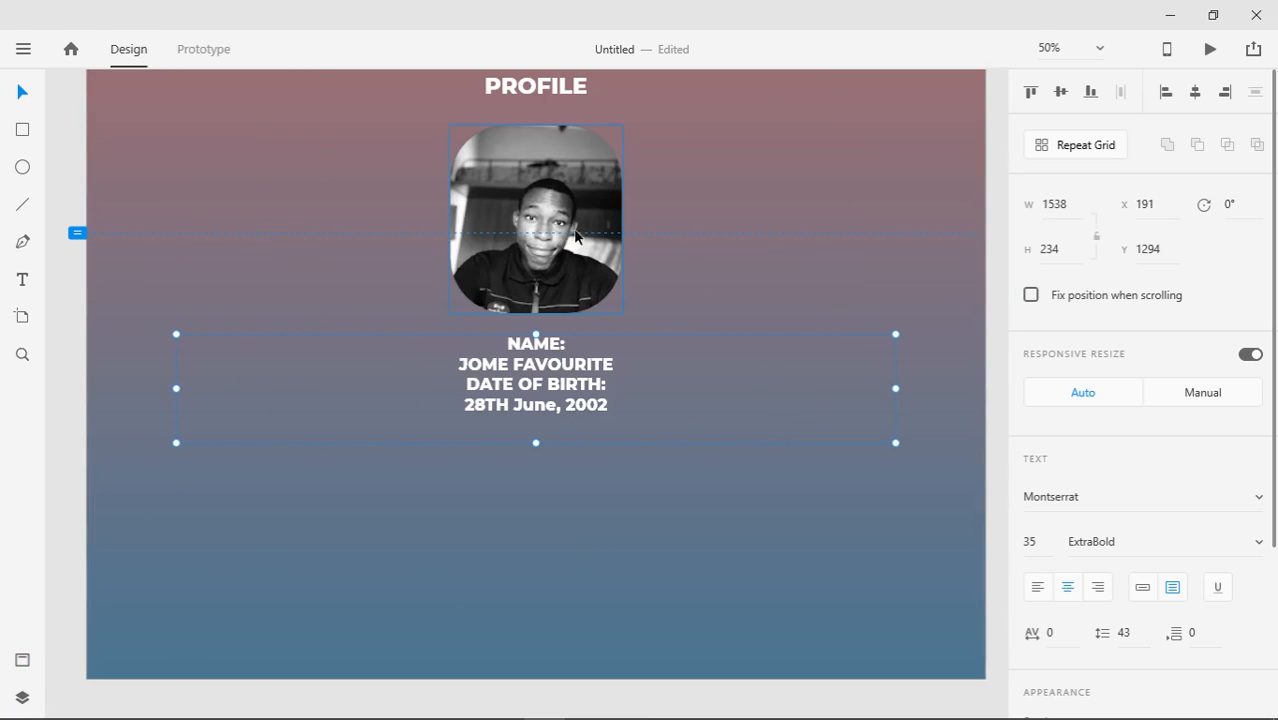
pyautogui.click(22, 281)
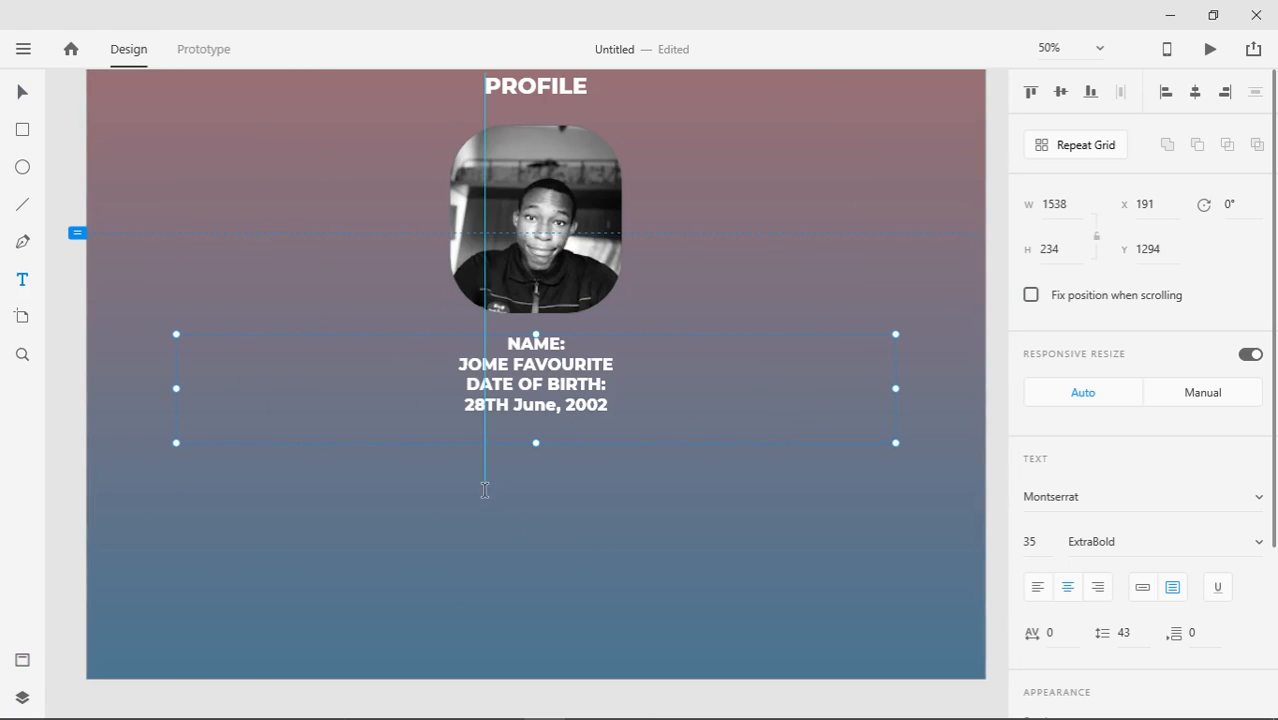
# Duplicate the PROFILE heading below the details, retype it as CONTACT, and centre it
pyautogui.click(22, 92)
pyautogui.click(496, 90)
pyautogui.moveTo(496, 93); pyautogui.dragTo(497, 482)
pyautogui.doubleClick(514, 477)
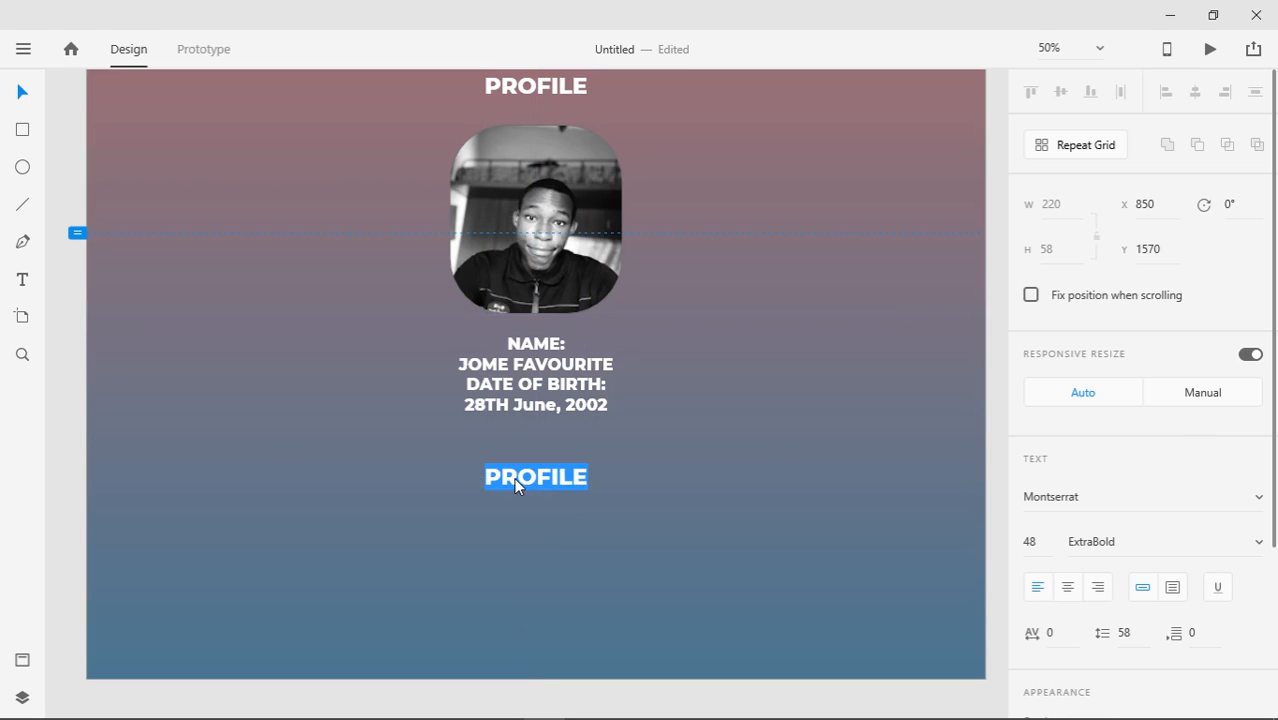
pyautogui.write('CI')
pyautogui.write('N')
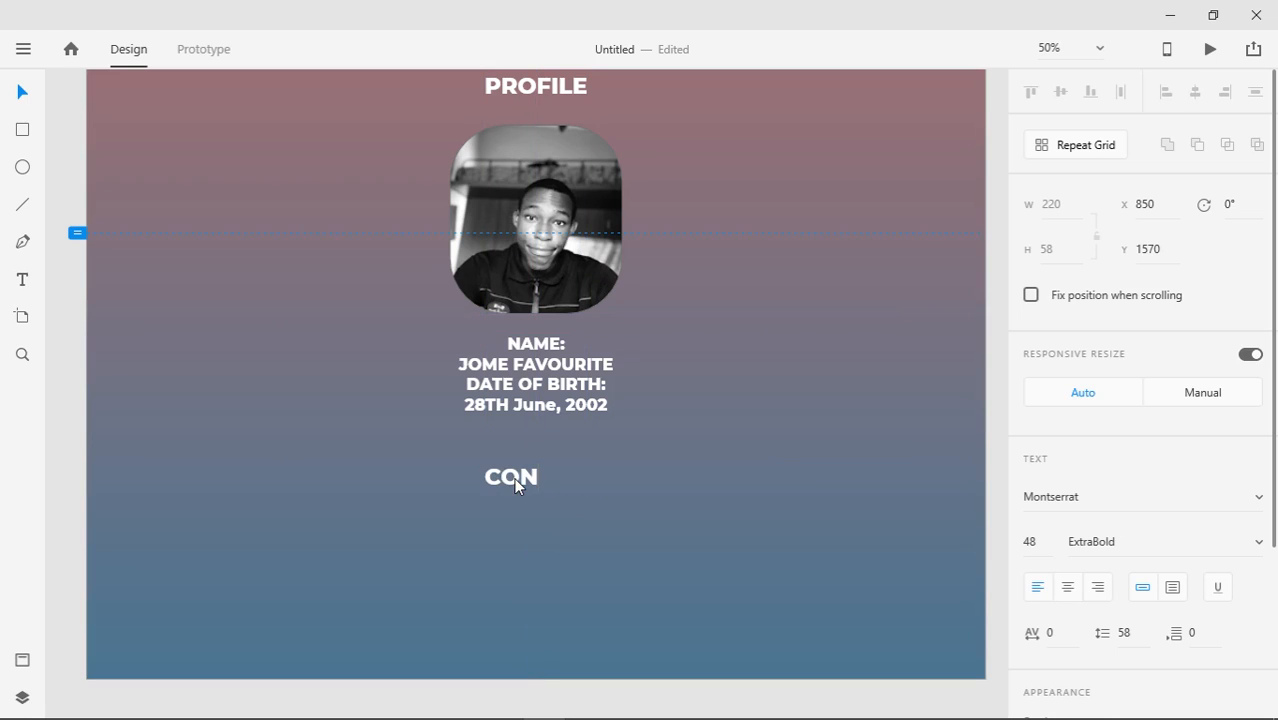
pyautogui.write('TACT')
pyautogui.press('Escape')
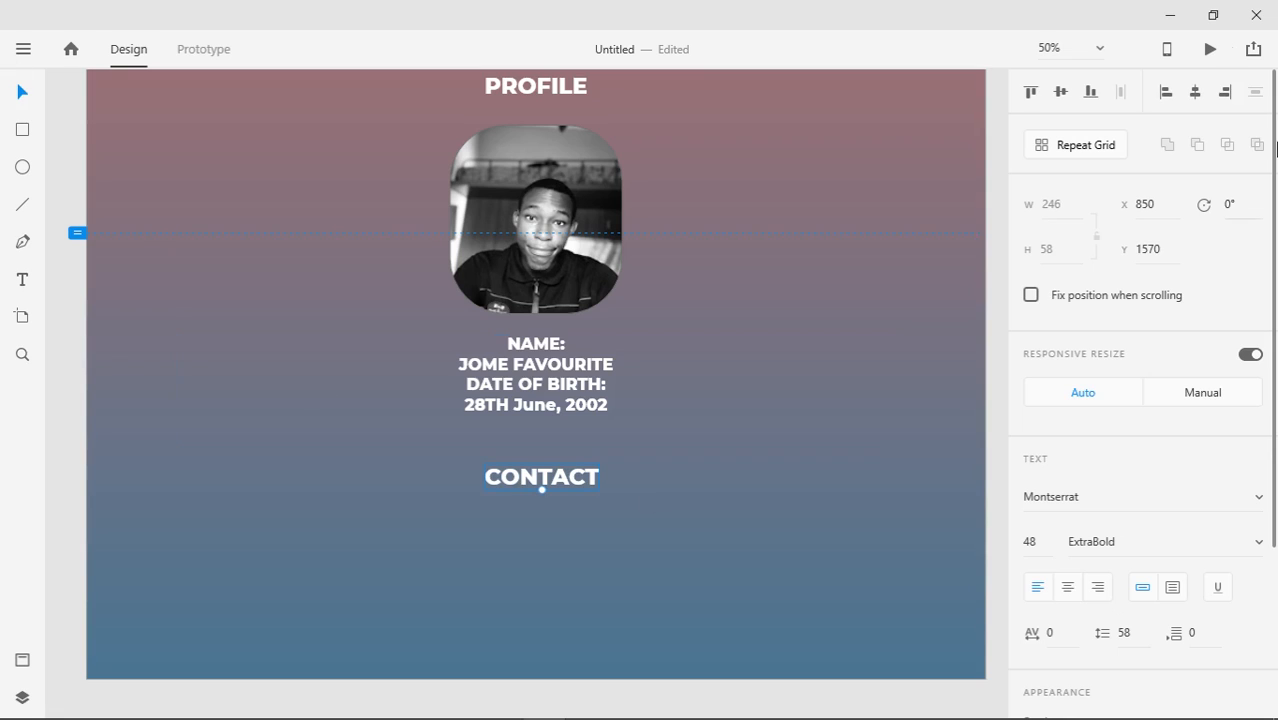
pyautogui.click(1195, 91)
# Add a test text box with the Montserrat 48pt style, then delete the extra text
pyautogui.click(23, 283)
pyautogui.click(455, 562)
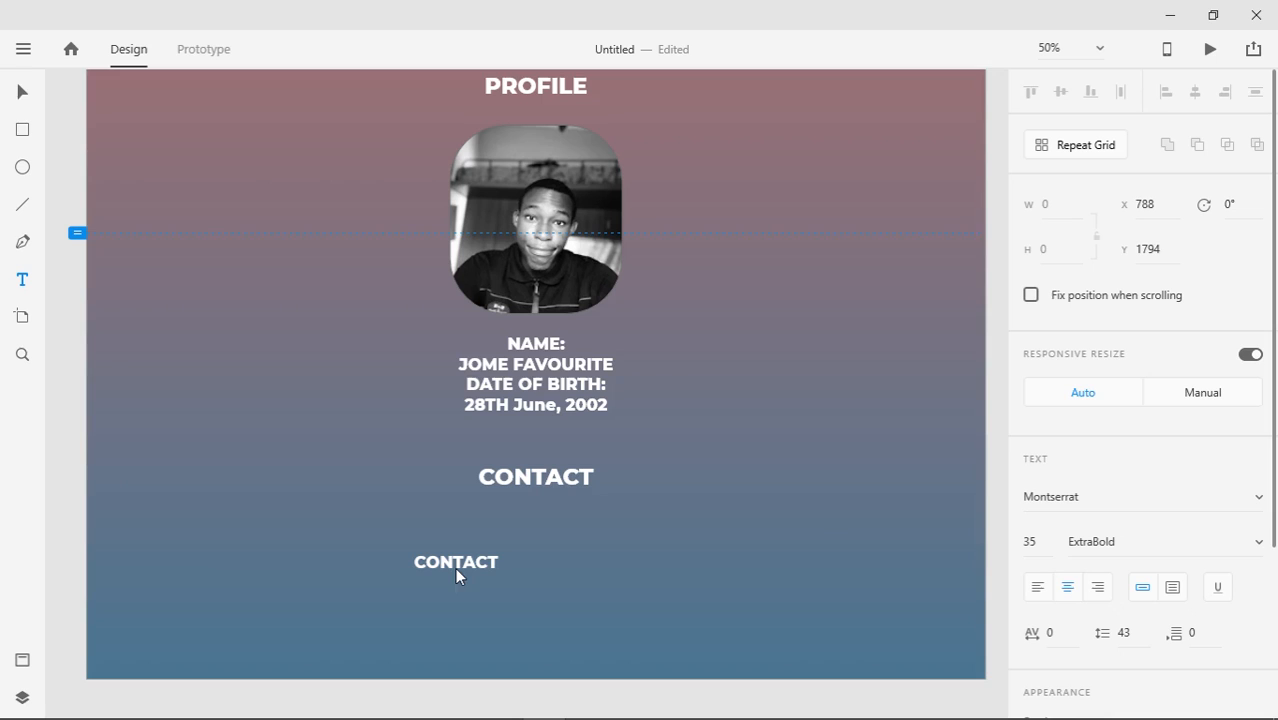
pyautogui.click(23, 92)
pyautogui.click(22, 660)
pyautogui.click(188, 261)
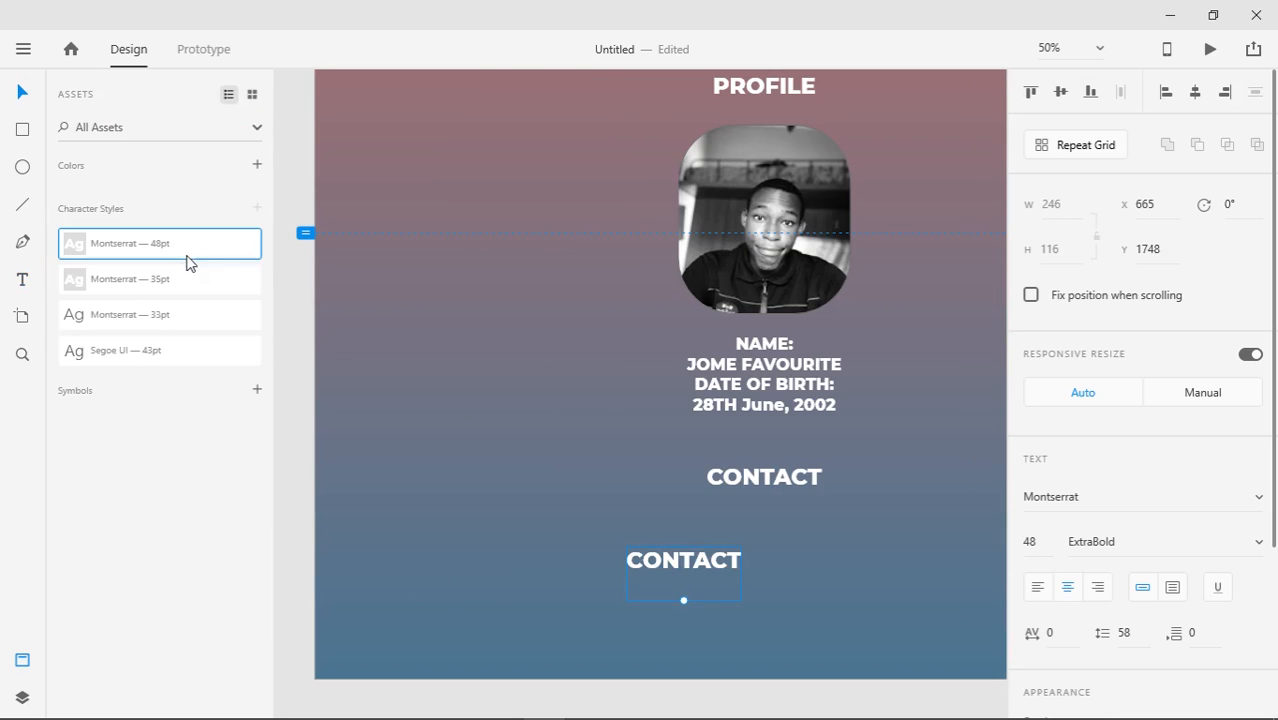
pyautogui.click(22, 660)
pyautogui.press('Delete')
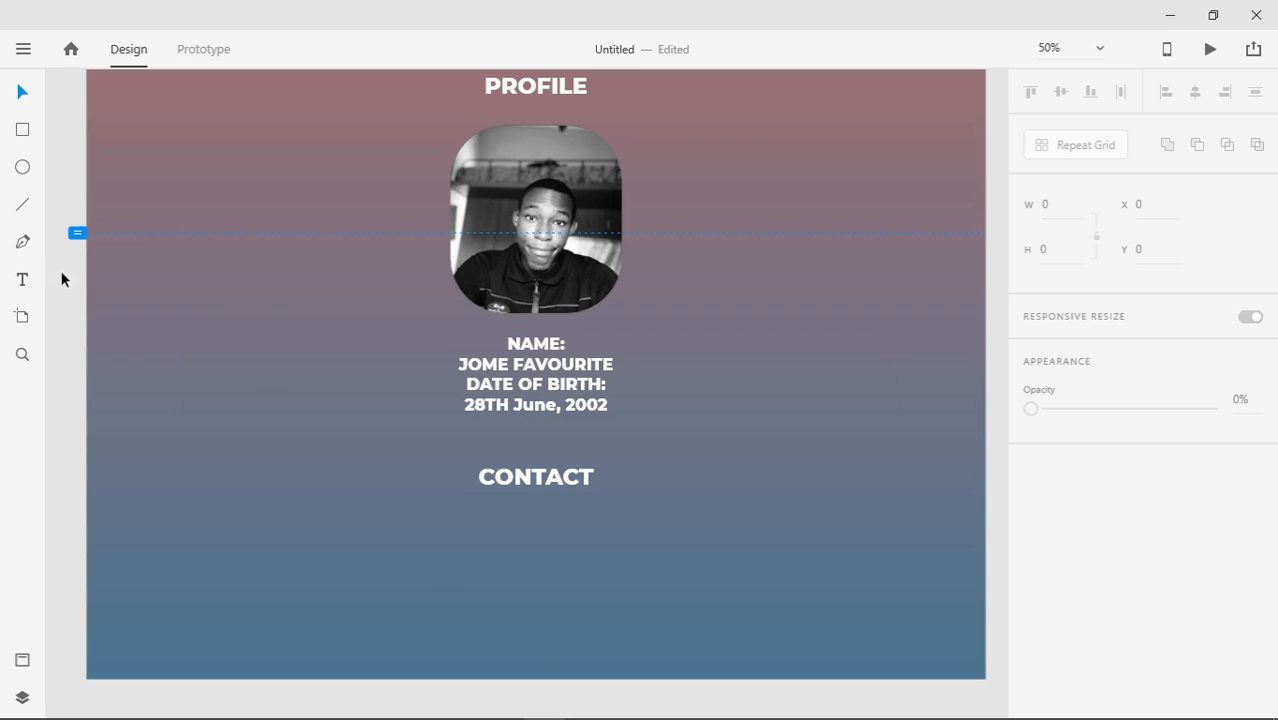
pyautogui.click(467, 377)
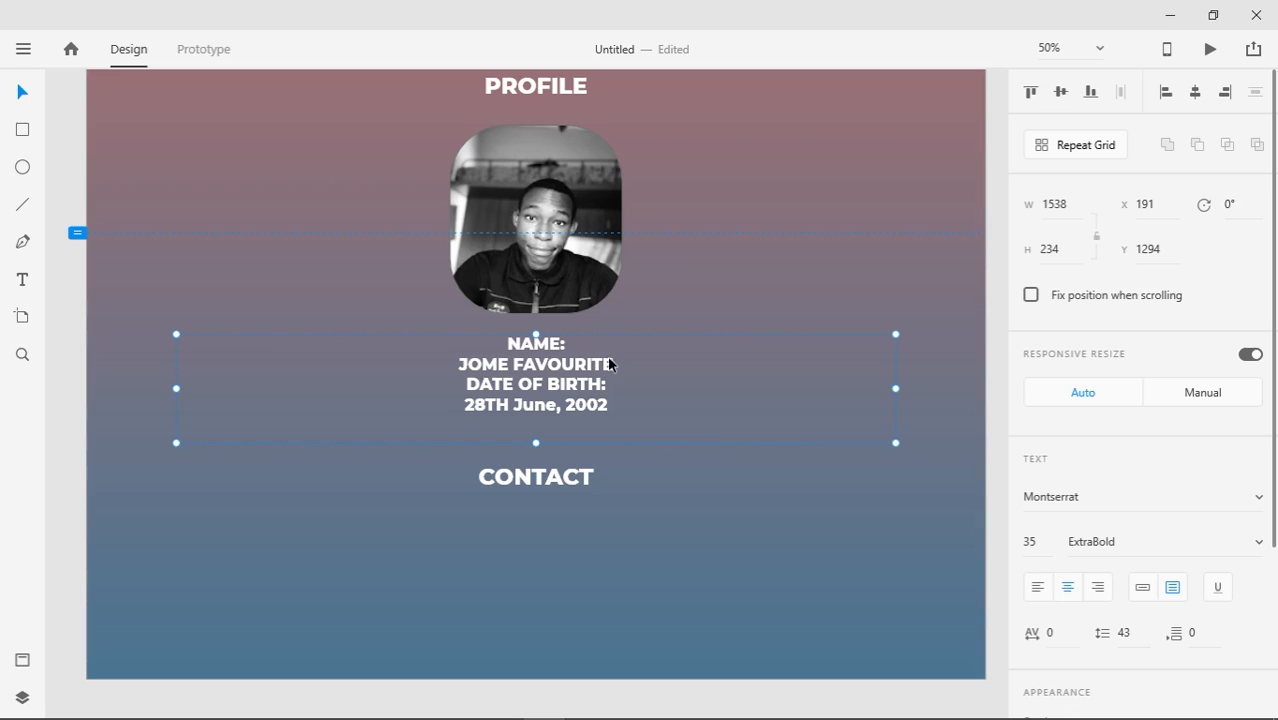
# Copy the details block under CONTACT and replace it with Facebook, Instagram, Twitter and YouTube handle lines
pyautogui.moveTo(599, 335); pyautogui.dragTo(630, 341)
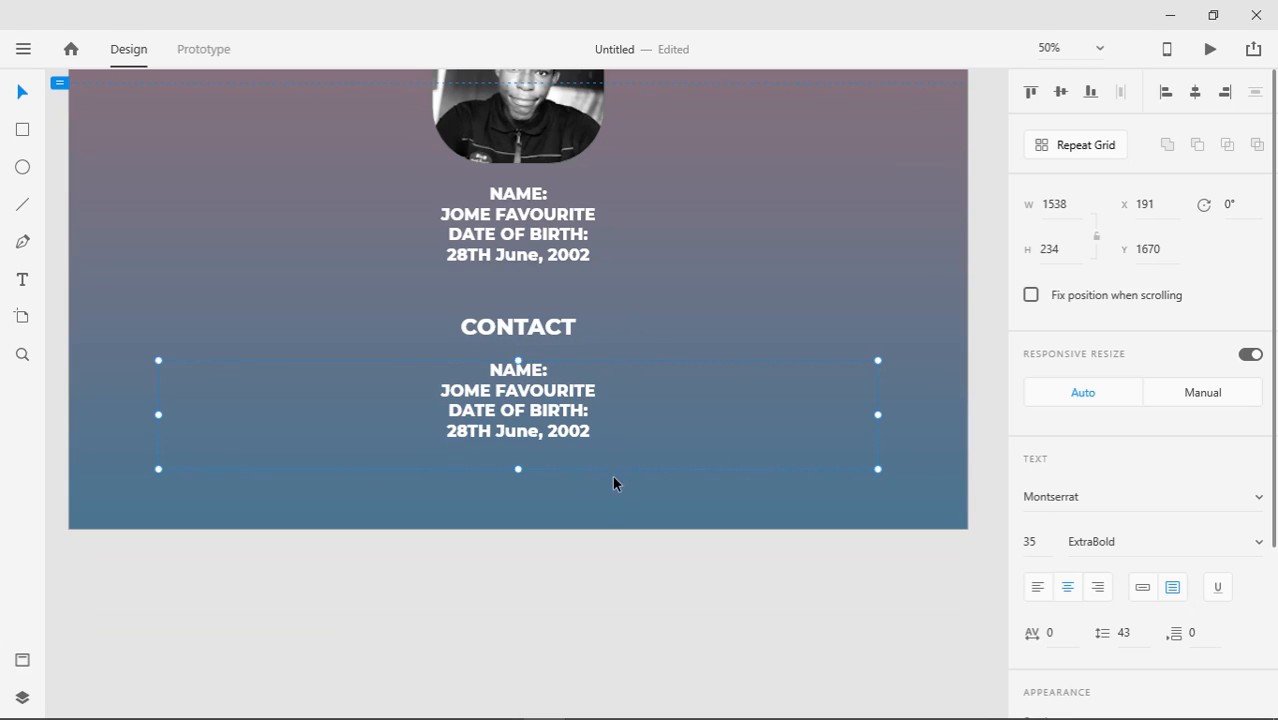
pyautogui.doubleClick(583, 437)
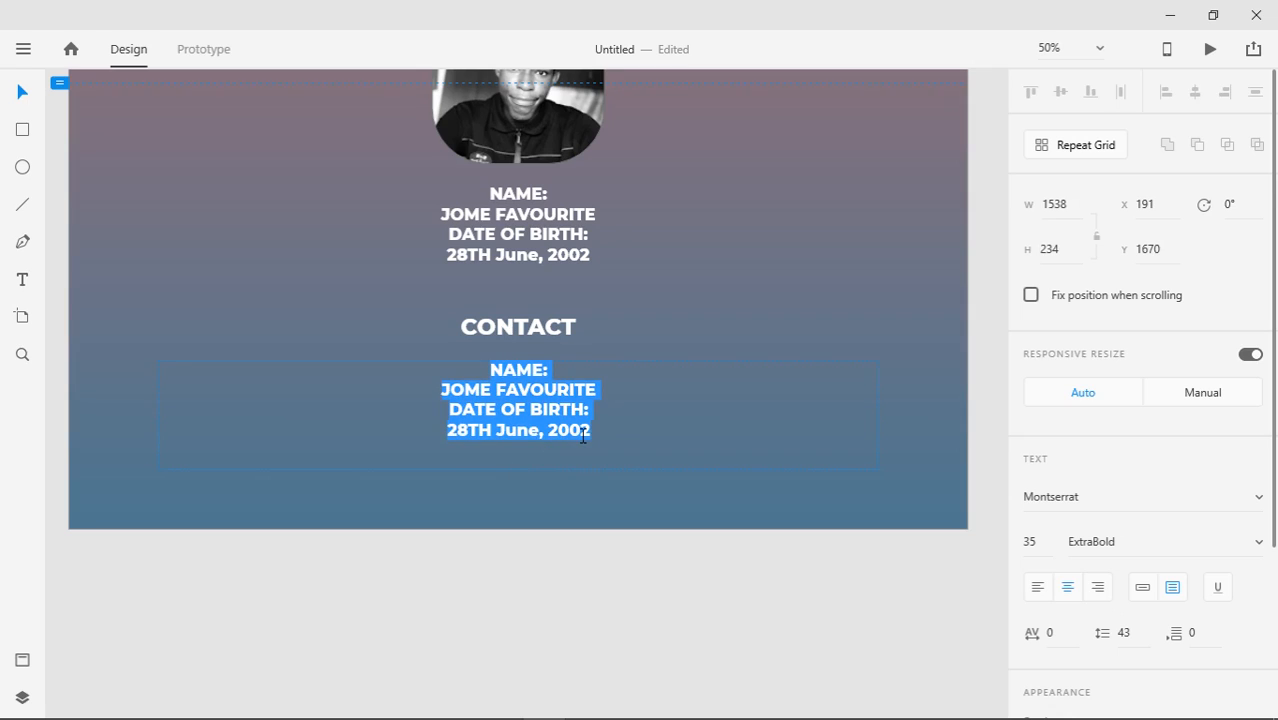
pyautogui.press('BackSpace')
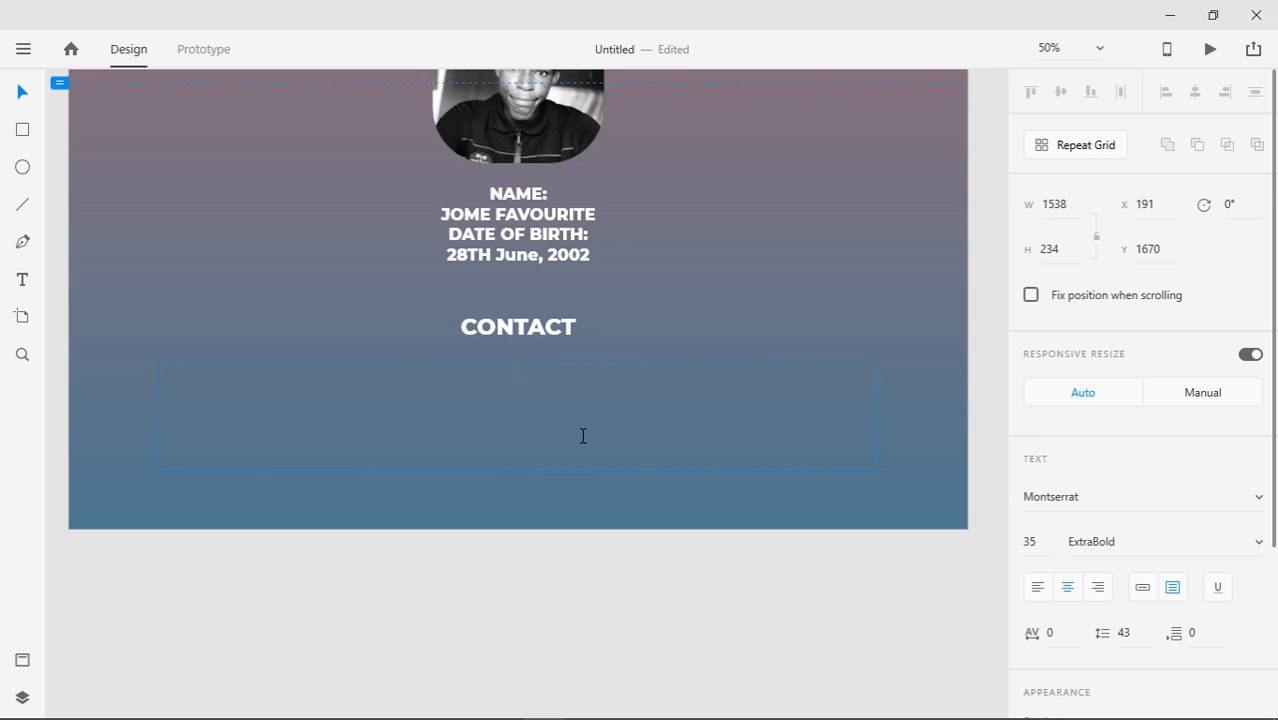
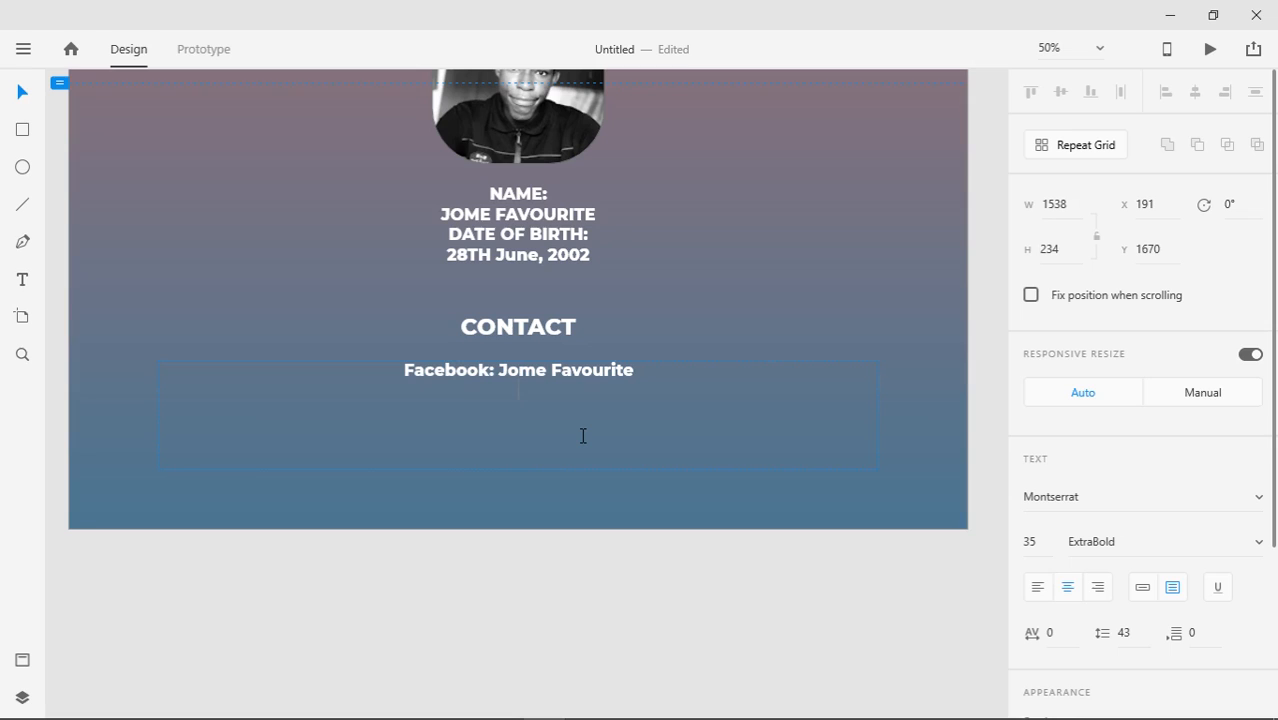
pyautogui.press('Return')
pyautogui.press('Return')
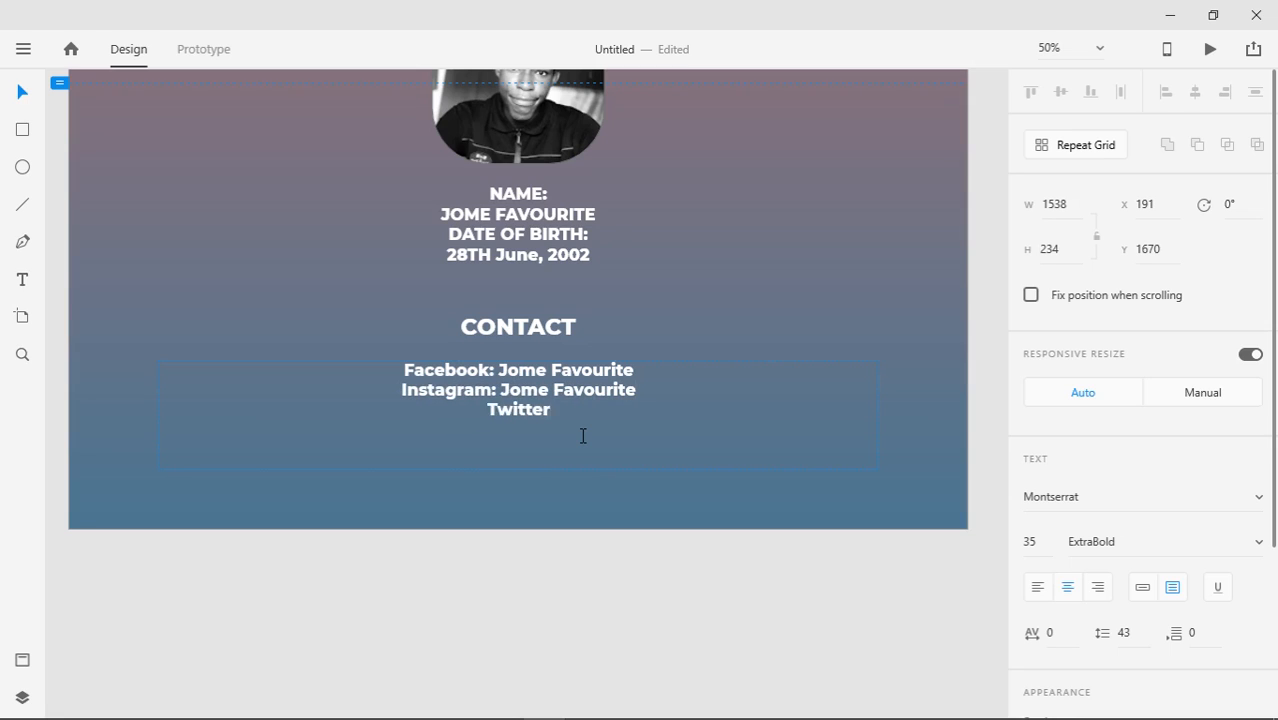
pyautogui.press('Return')
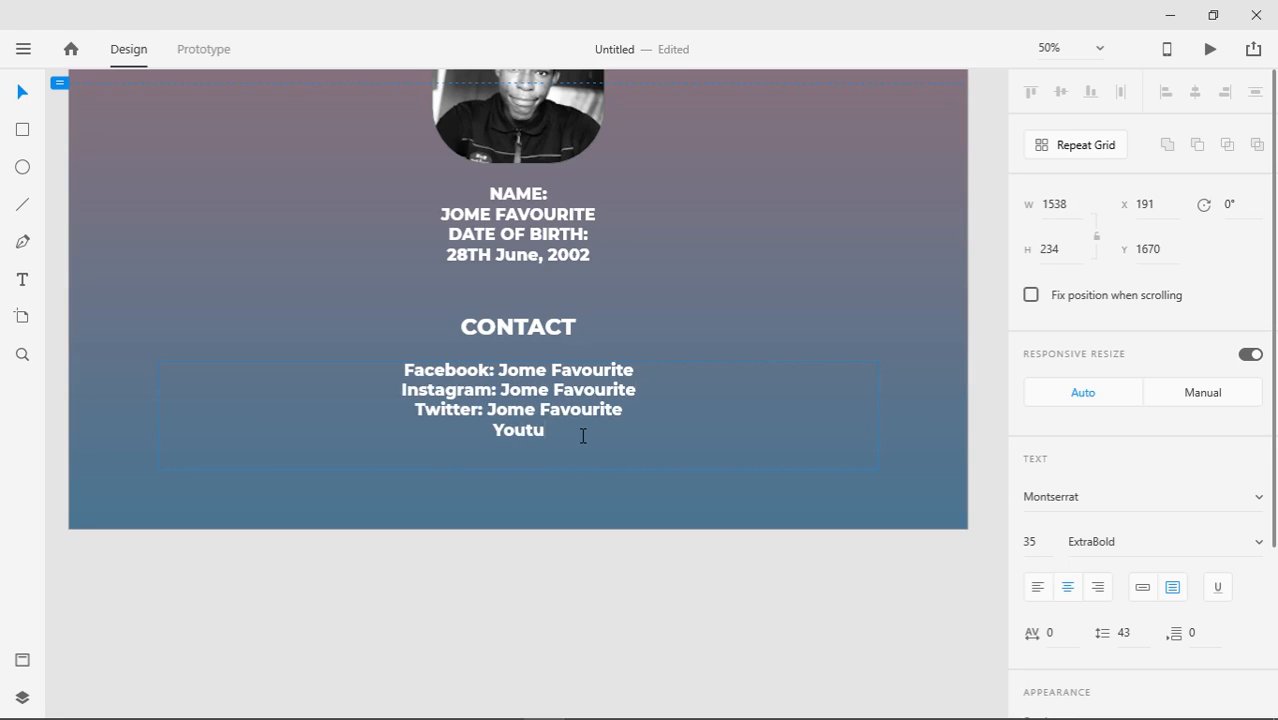
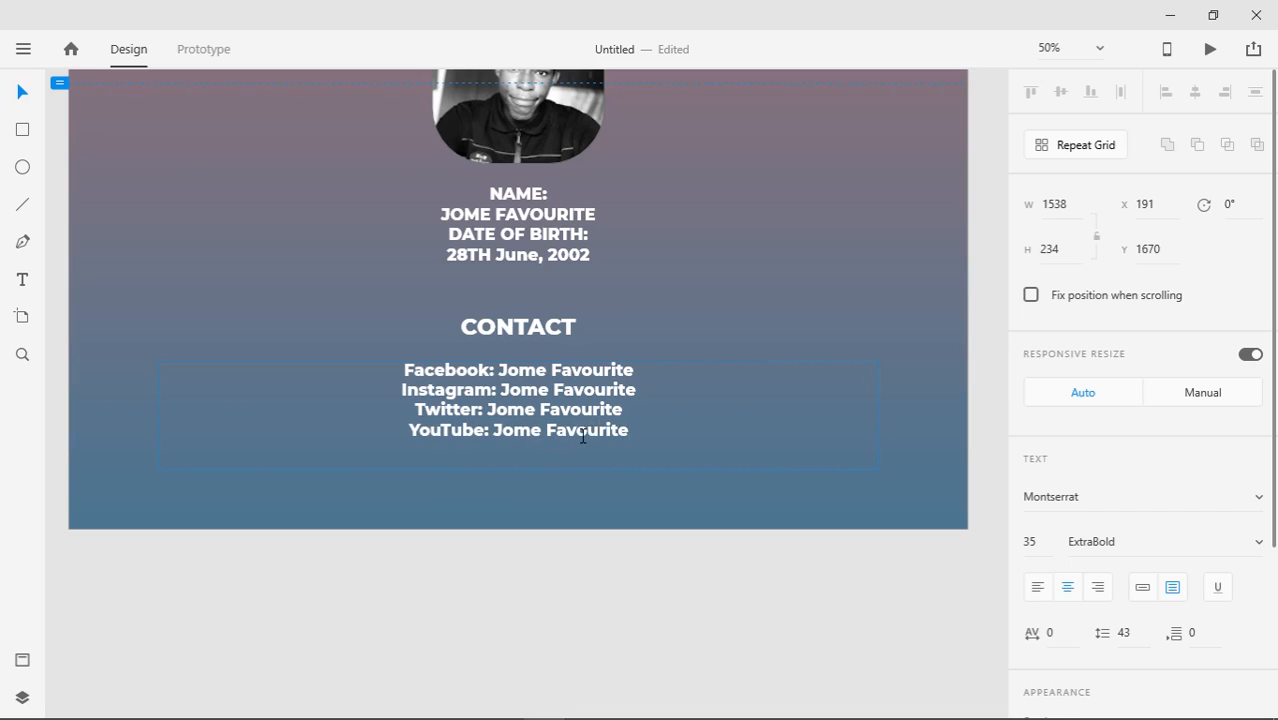
# Lengthen the artboard further downward
pyautogui.doubleClick(524, 502)
pyautogui.moveTo(518, 529); pyautogui.dragTo(518, 706)
pyautogui.moveTo(516, 516); pyautogui.dragTo(500, 409)
# Duplicate the CONTACT heading lower down and retype it as ABOUT ME
pyautogui.click(511, 226)
pyautogui.moveTo(511, 227); pyautogui.dragTo(508, 402)
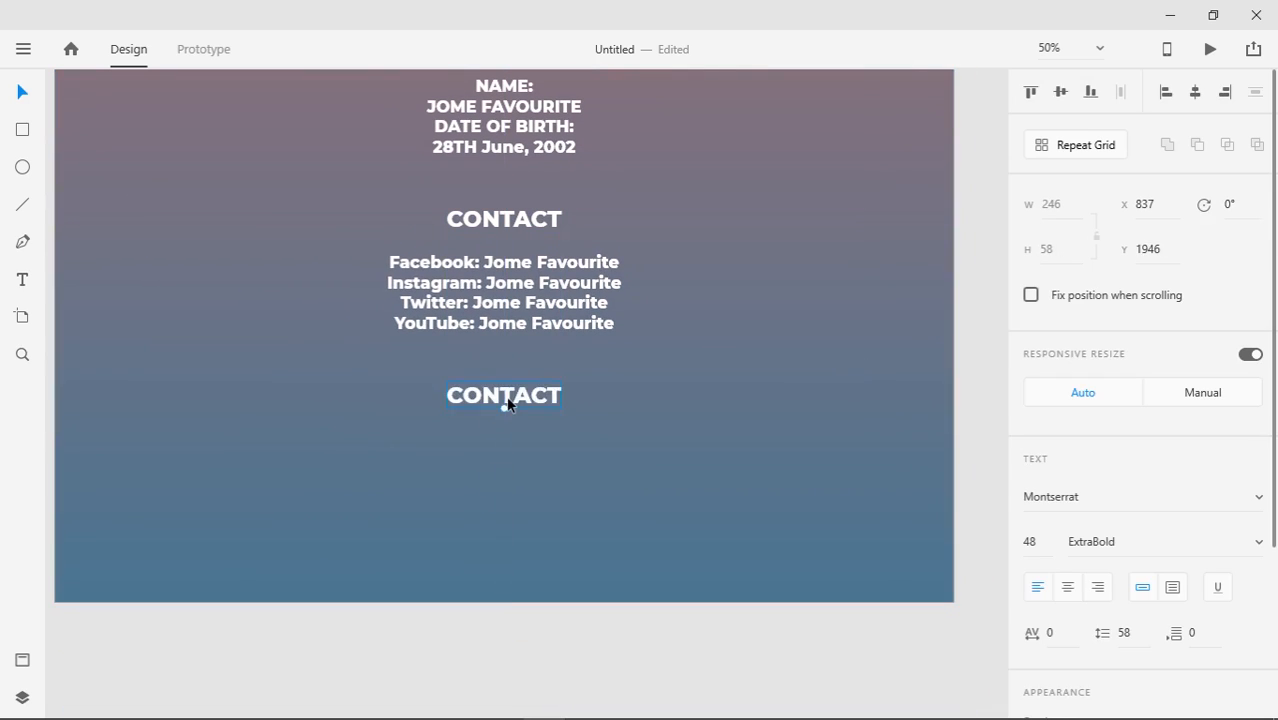
pyautogui.doubleClick(508, 402)
pyautogui.write('ABOUT ME')
# Copy the contact list below ABOUT ME and replace it with 'Currently pursuing web development, sharing what I think I know.'
pyautogui.click(23, 92)
pyautogui.moveTo(495, 301); pyautogui.dragTo(497, 466)
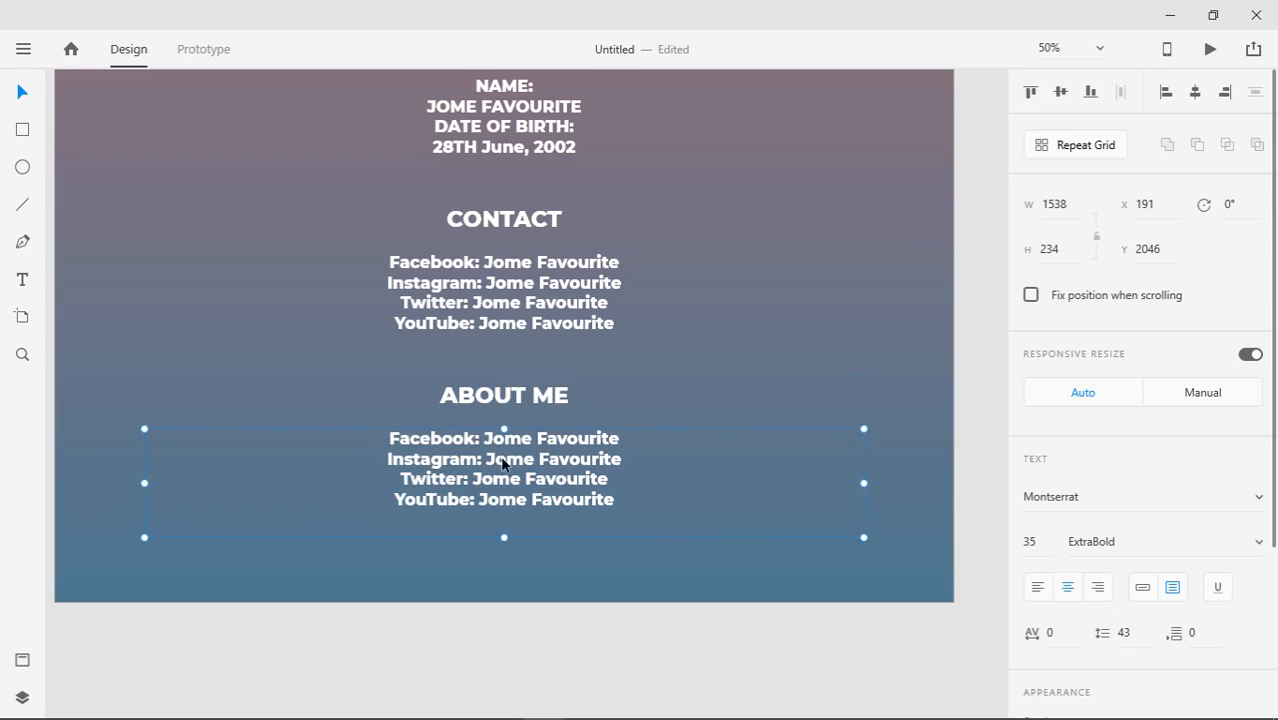
pyautogui.doubleClick(504, 460)
pyautogui.hotkey('ctrl', 'a')
pyautogui.write('Currently pirsuing web')
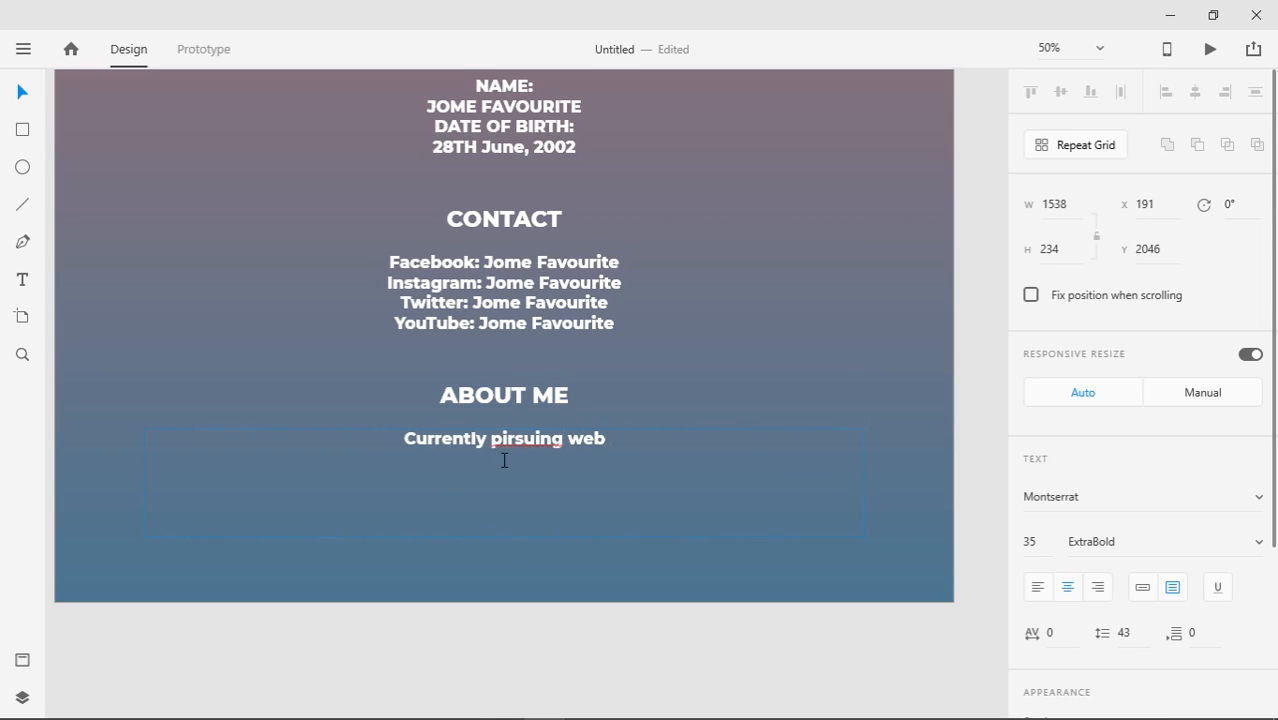
pyautogui.press('Left')
pyautogui.press('Left')
pyautogui.press('Left')
pyautogui.press('Left')
pyautogui.press('Left')
pyautogui.press('Left')
pyautogui.press('Left')
pyautogui.press('Left')
pyautogui.press('Left')
pyautogui.press('Left')
pyautogui.press('BackSpace')
pyautogui.write('u')
pyautogui.press('End')
pyautogui.write('development, sharing what I think I know.')
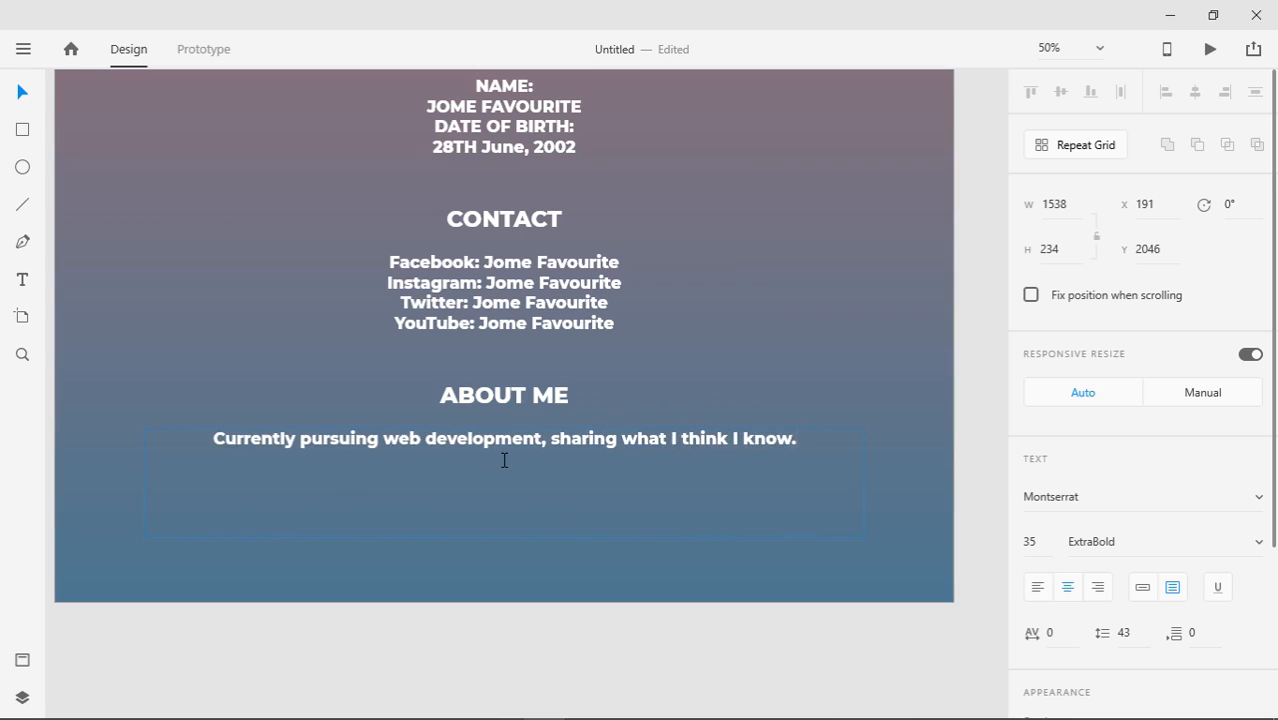
pyautogui.press('Escape')
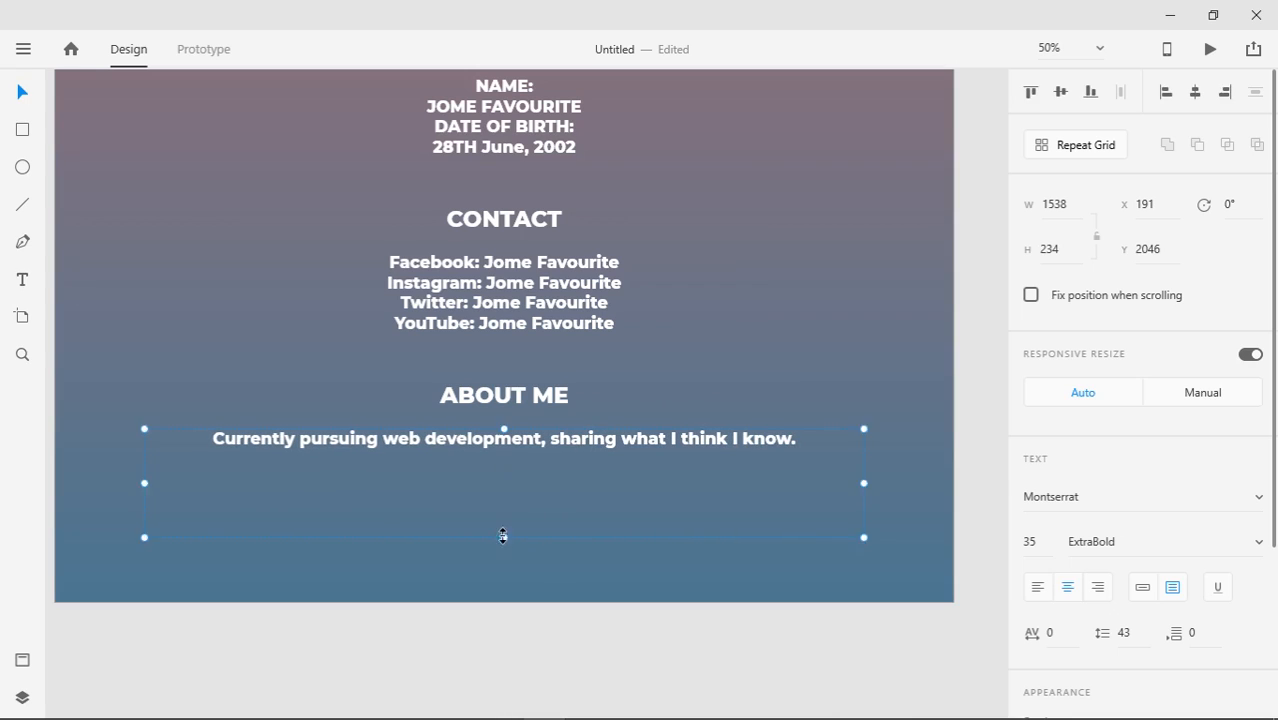
# Lengthen the artboard to 2480 px tall
pyautogui.doubleClick(558, 582)
pyautogui.moveTo(504, 602); pyautogui.dragTo(504, 632)
pyautogui.click(28, 132)
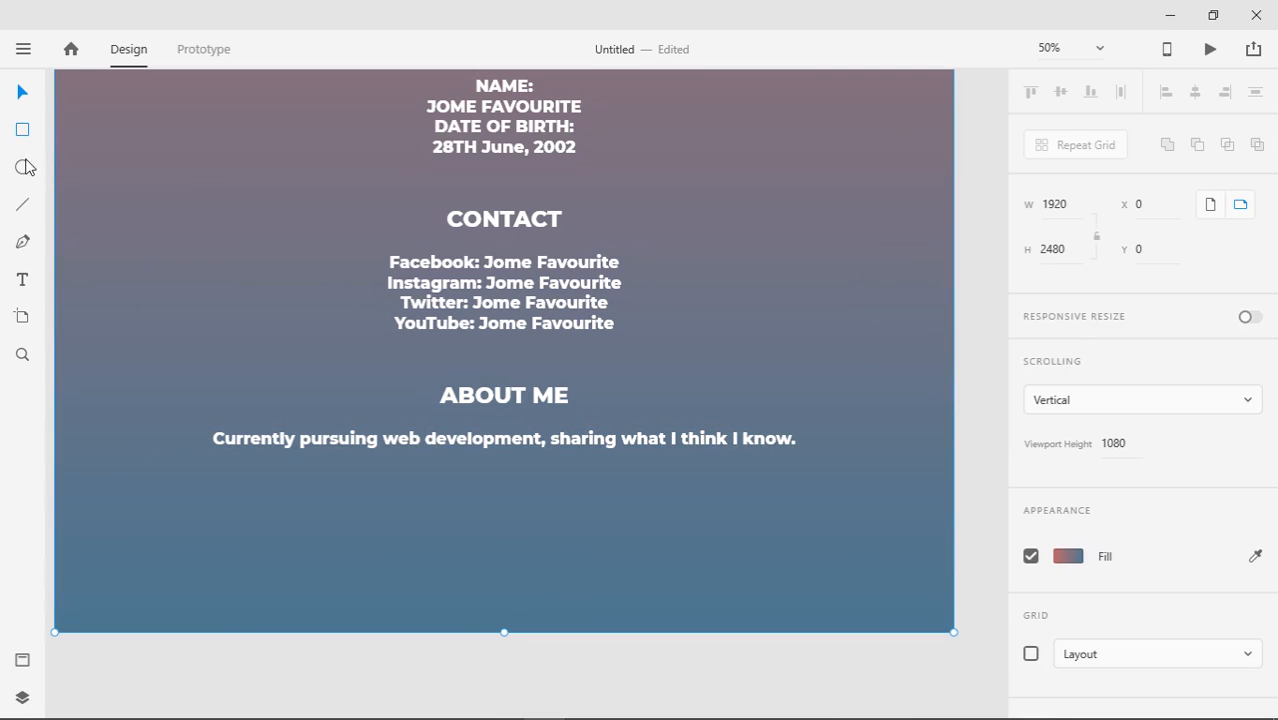
# Draw a full-width rectangle along the artboard bottom and fill it near-black #201D1D
pyautogui.moveTo(57, 577)
pyautogui.mouseDown()
pyautogui.moveTo(237, 636)
pyautogui.moveTo(953, 634)
pyautogui.mouseUp()
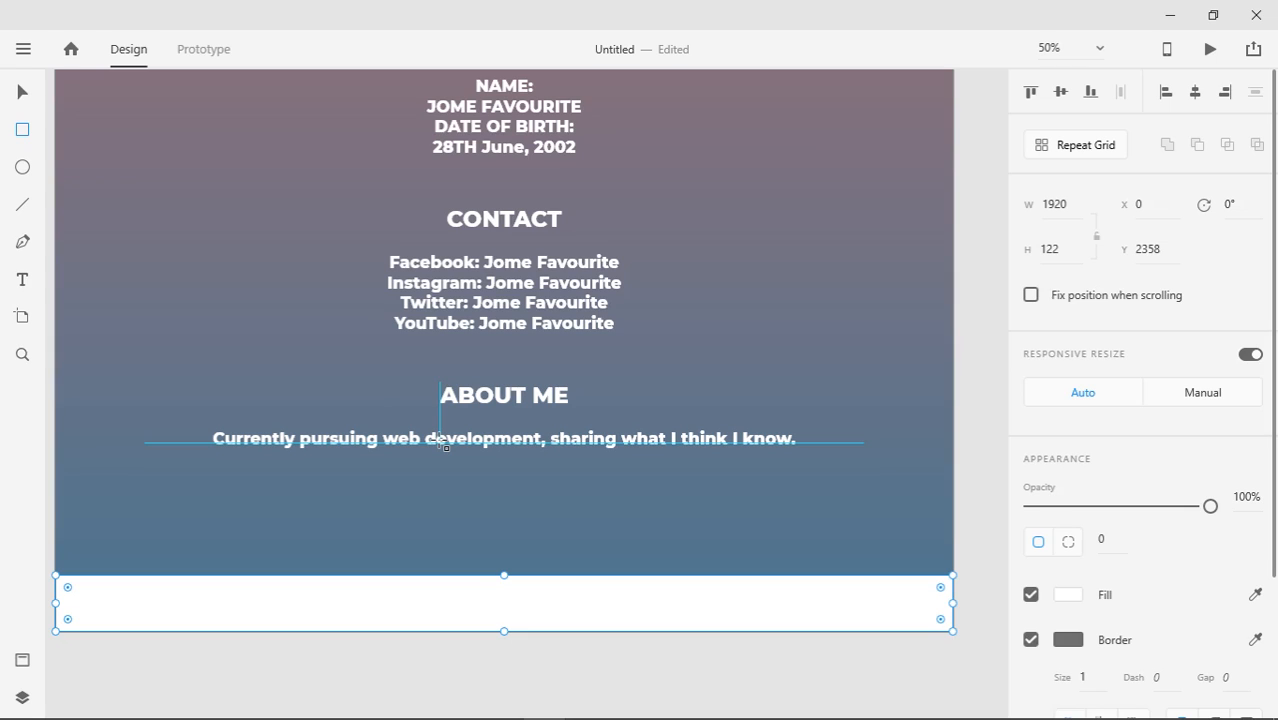
pyautogui.click(22, 93)
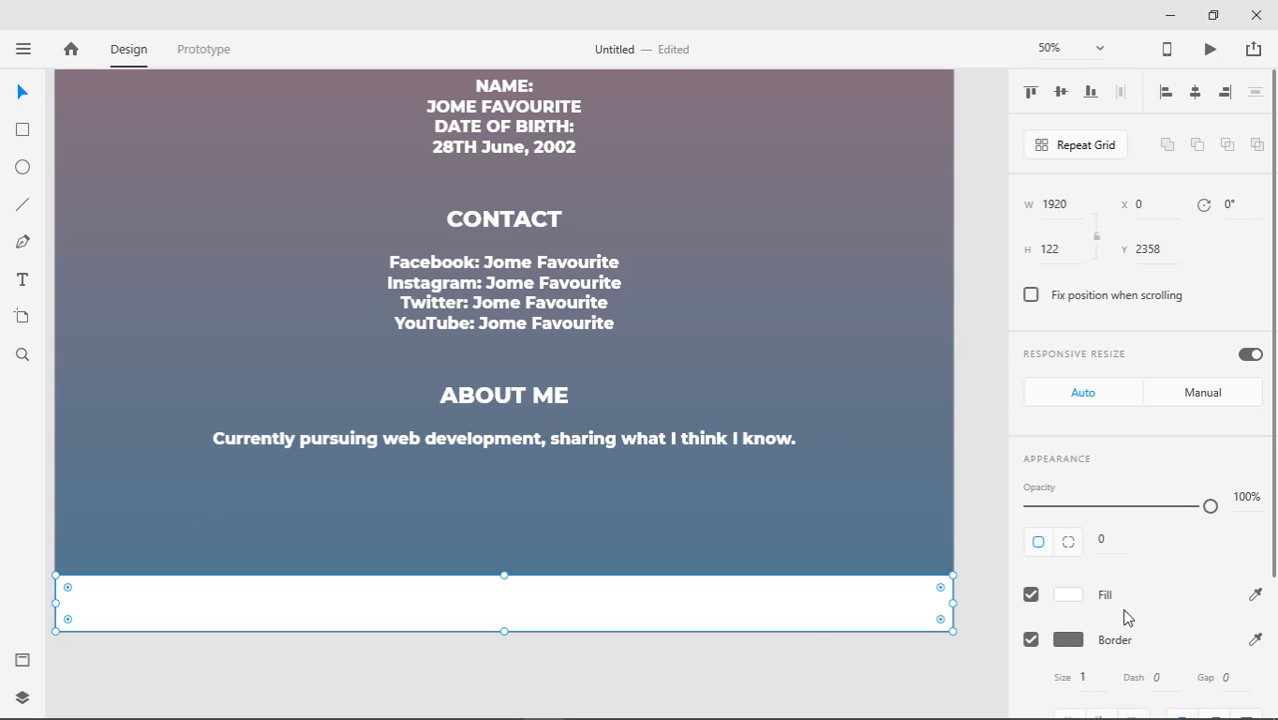
pyautogui.click(1068, 594)
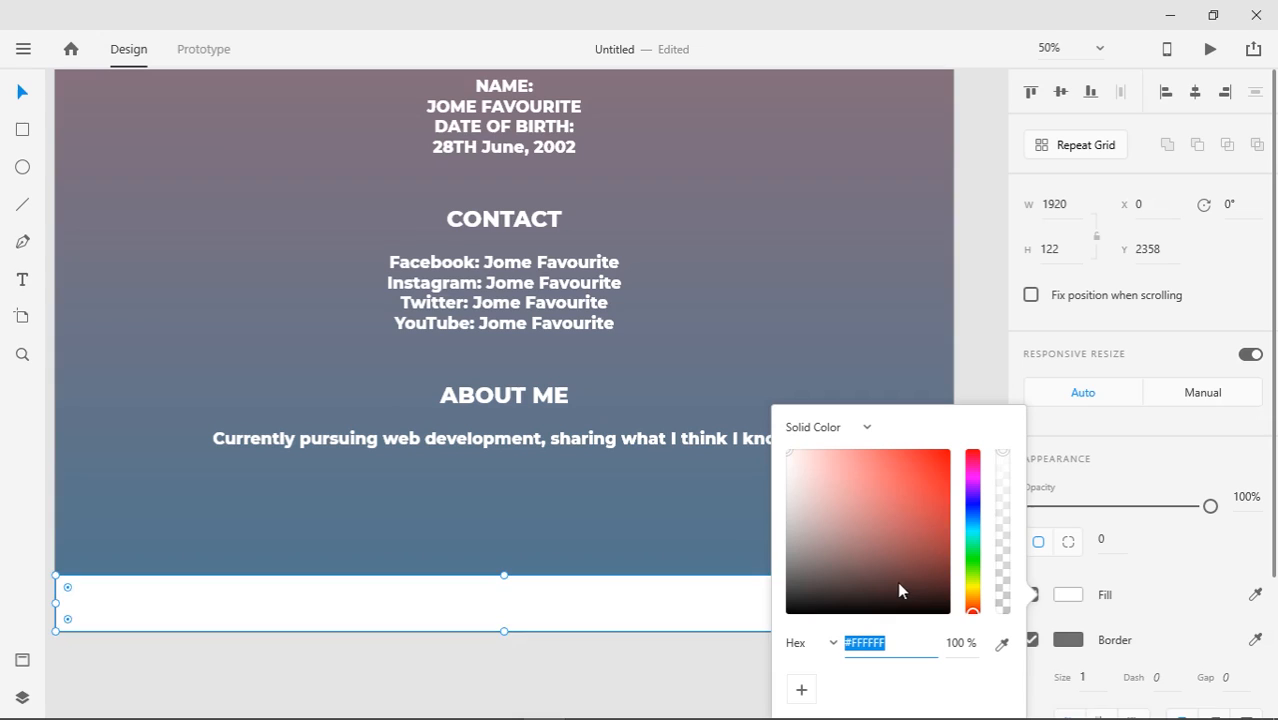
pyautogui.moveTo(899, 590); pyautogui.dragTo(808, 600)
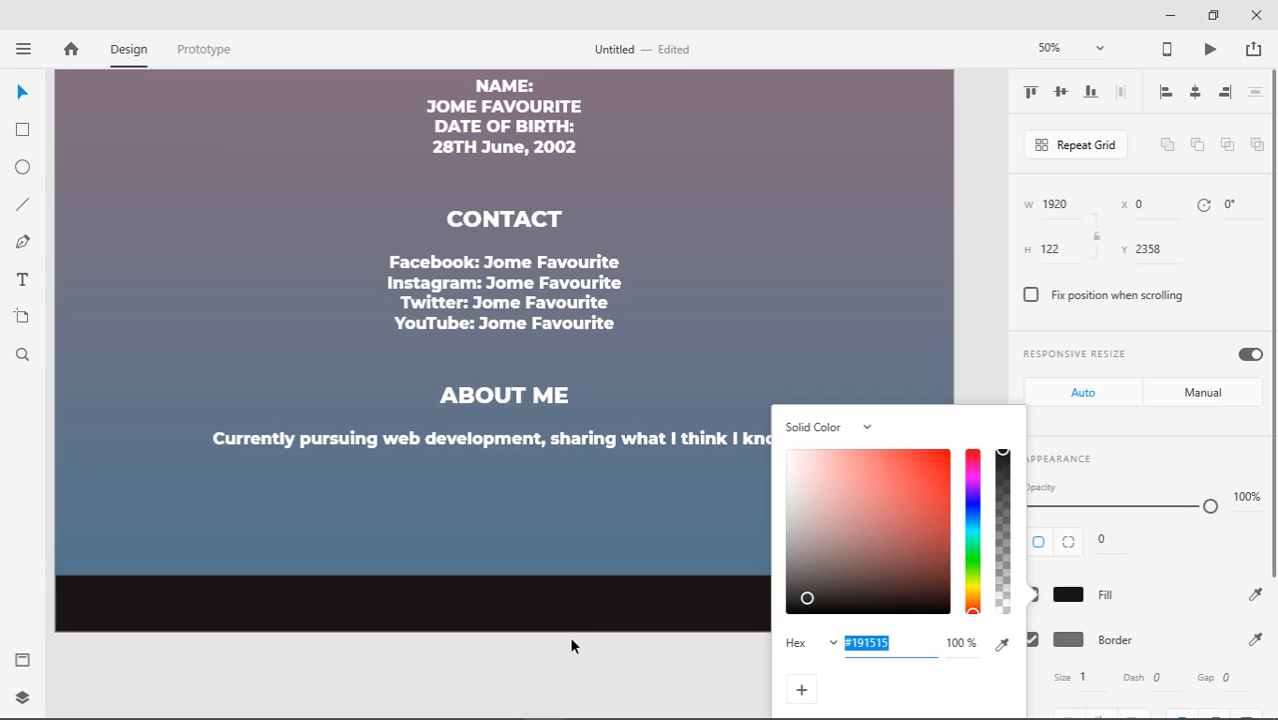
pyautogui.moveTo(802, 605); pyautogui.dragTo(801, 600)
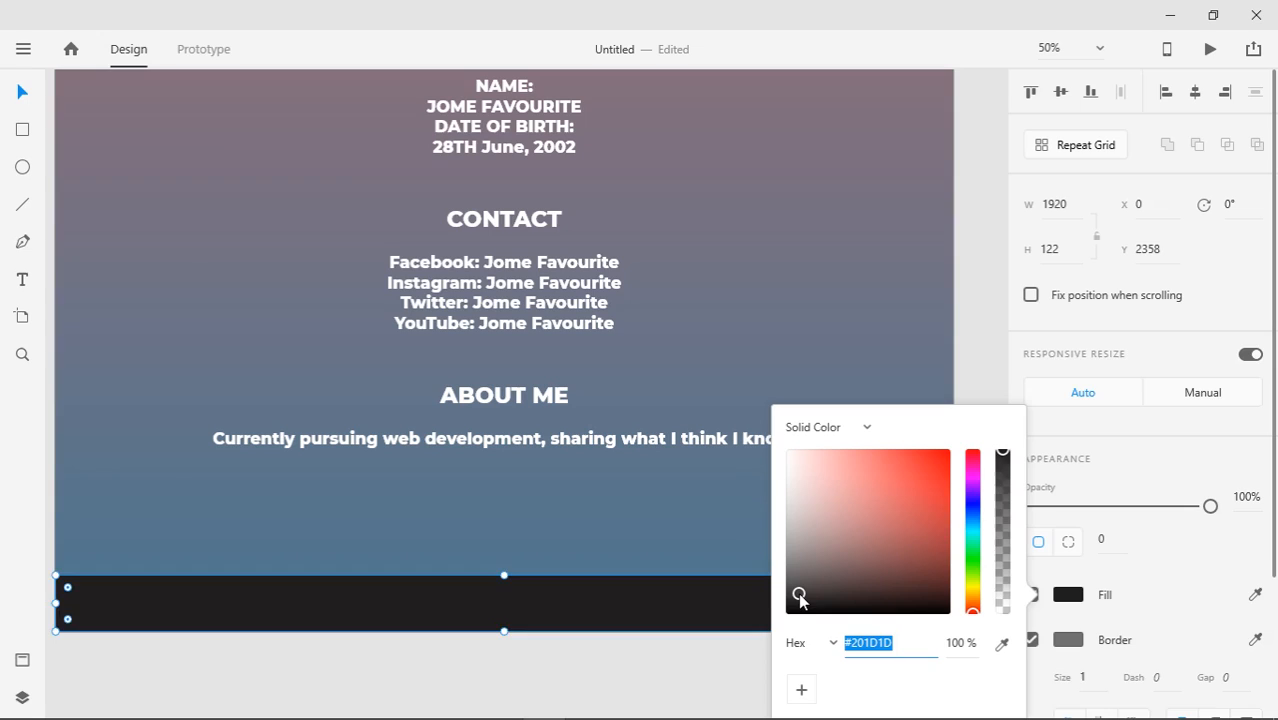
pyautogui.click(641, 650)
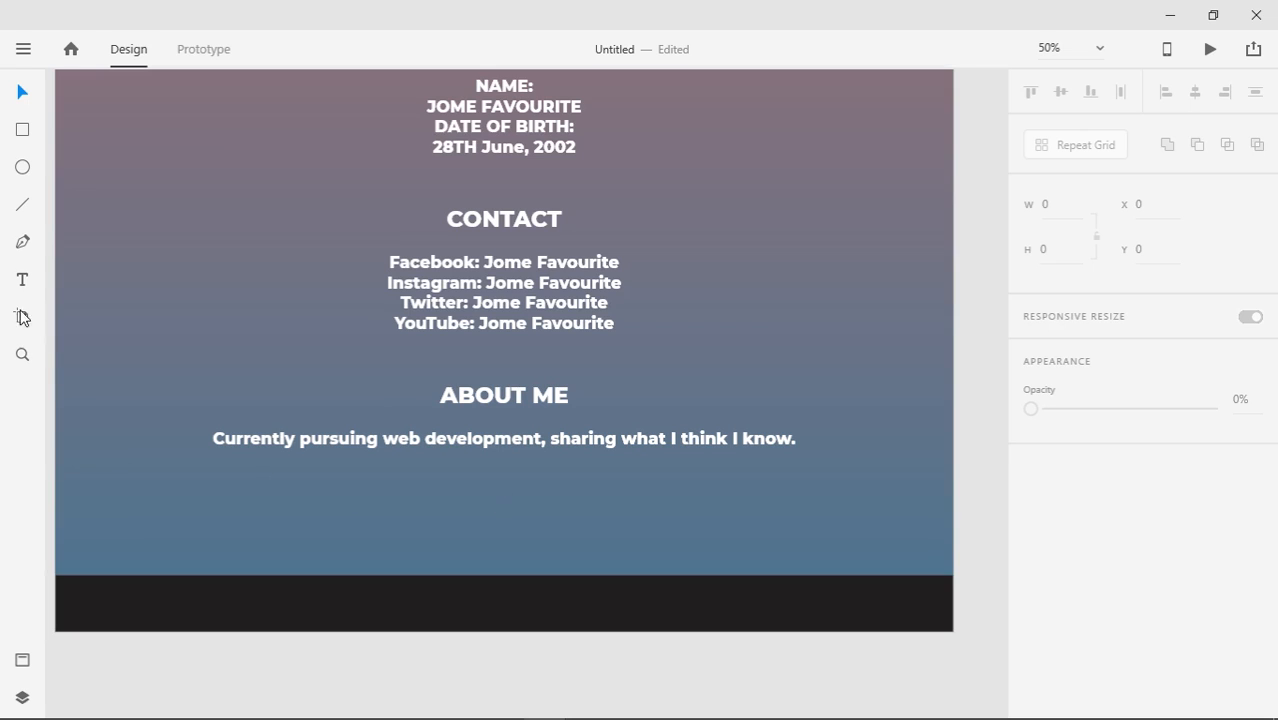
# Type THANK'S FOR WATCHING as a text line inside the black footer
pyautogui.click(25, 294)
pyautogui.click(281, 607)
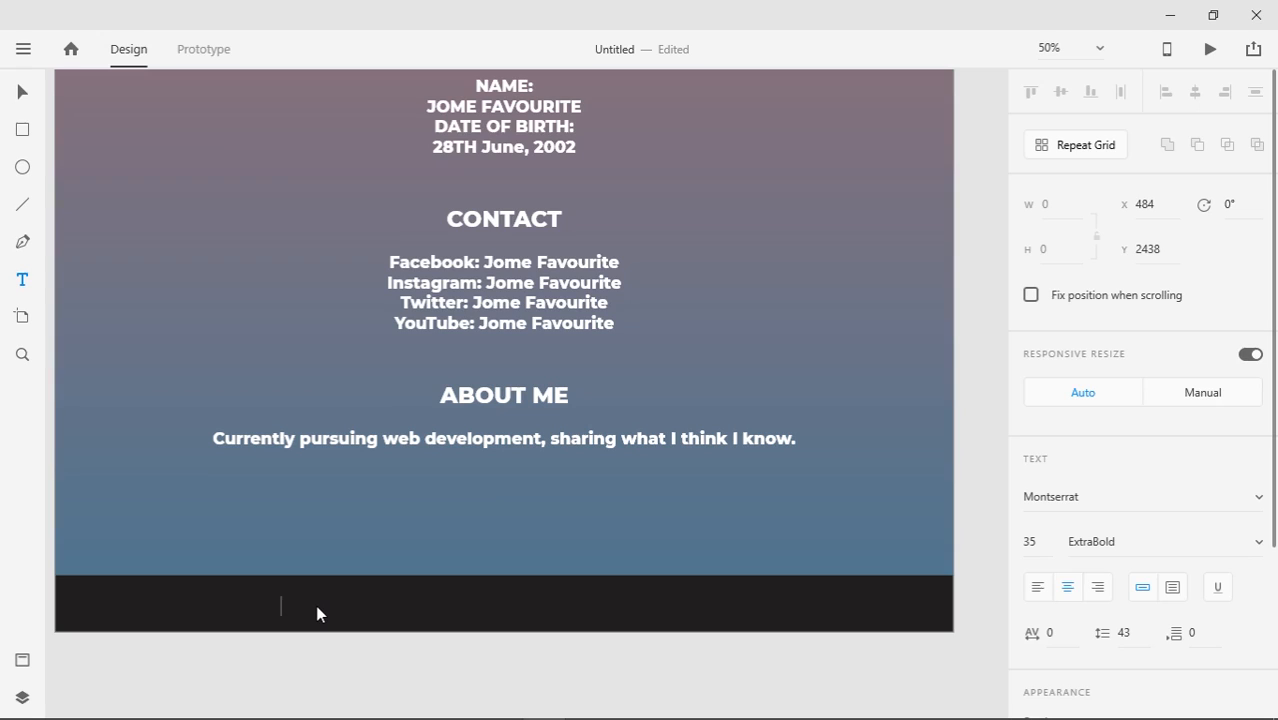
pyautogui.write('THANKS FOR')
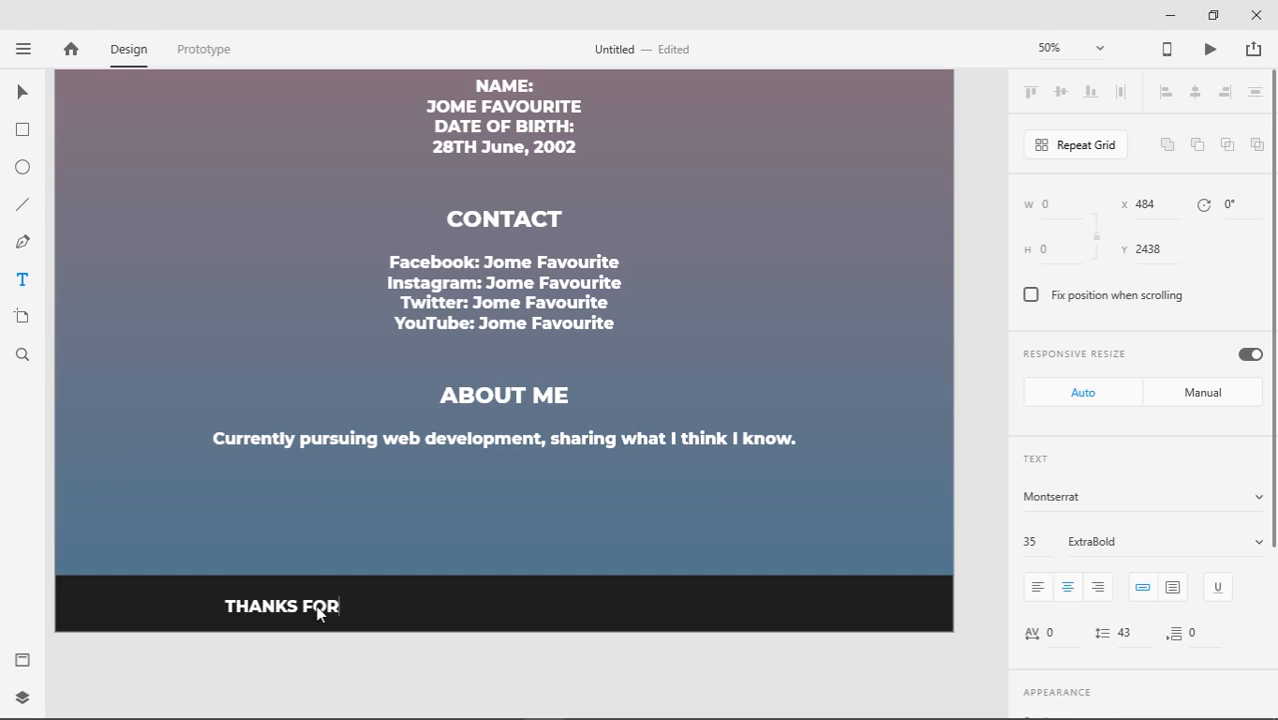
pyautogui.write(' WAT')
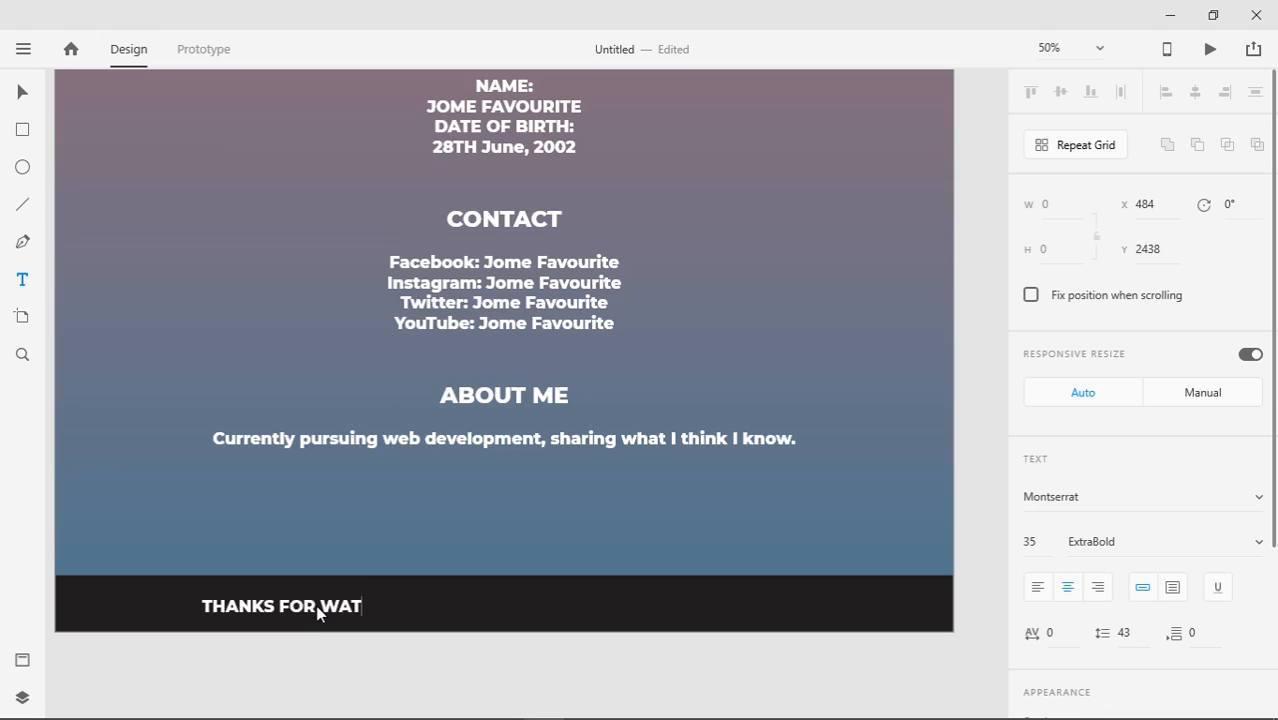
pyautogui.write('CHING')
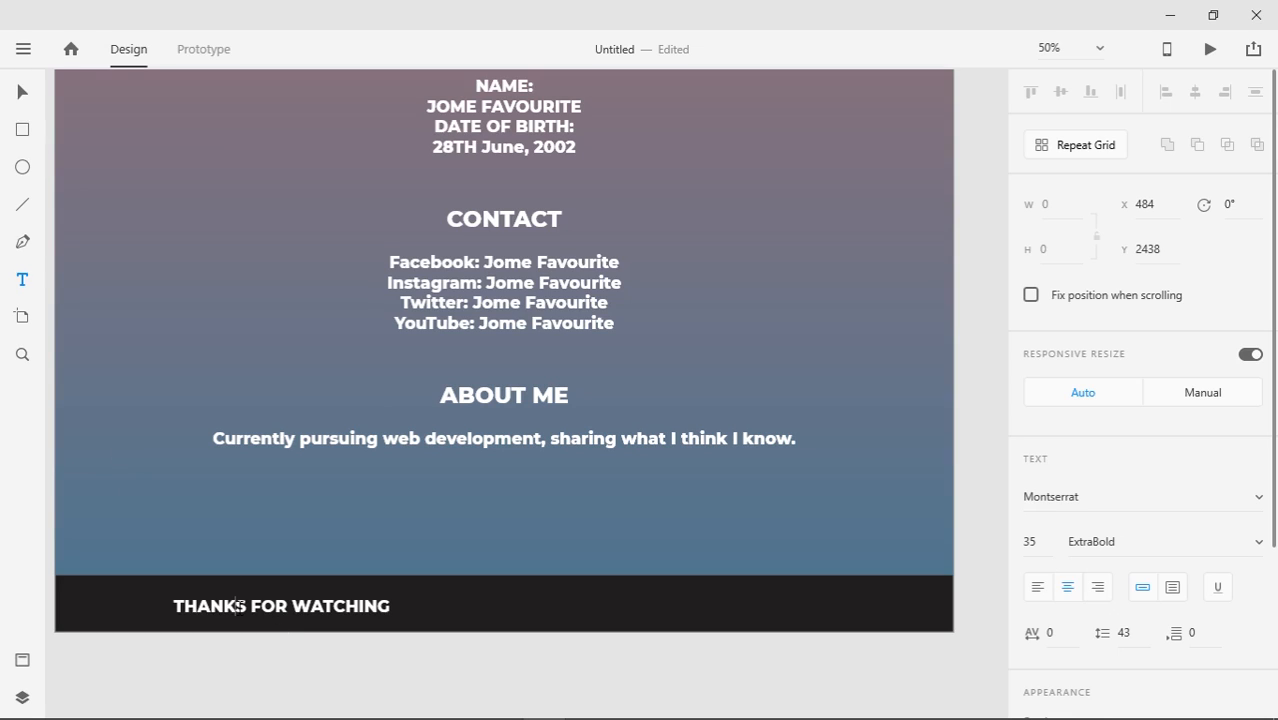
pyautogui.write(';')
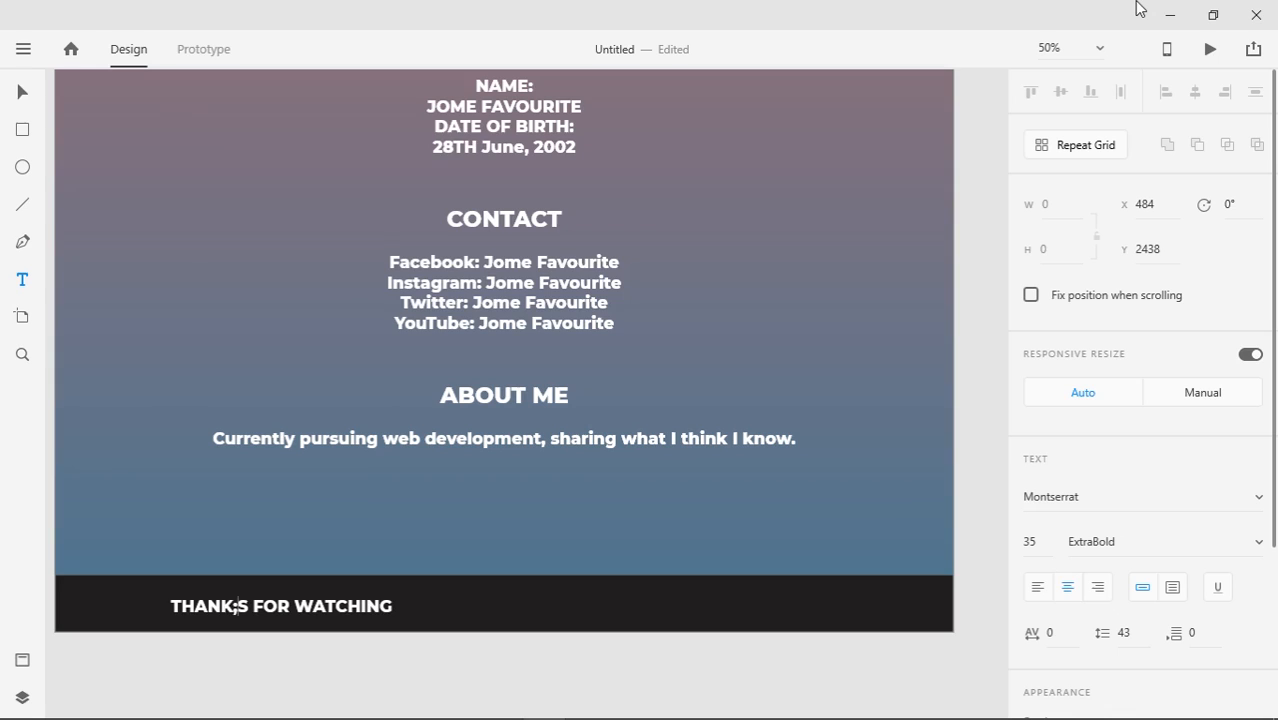
pyautogui.press('BackSpace')
pyautogui.write("'")
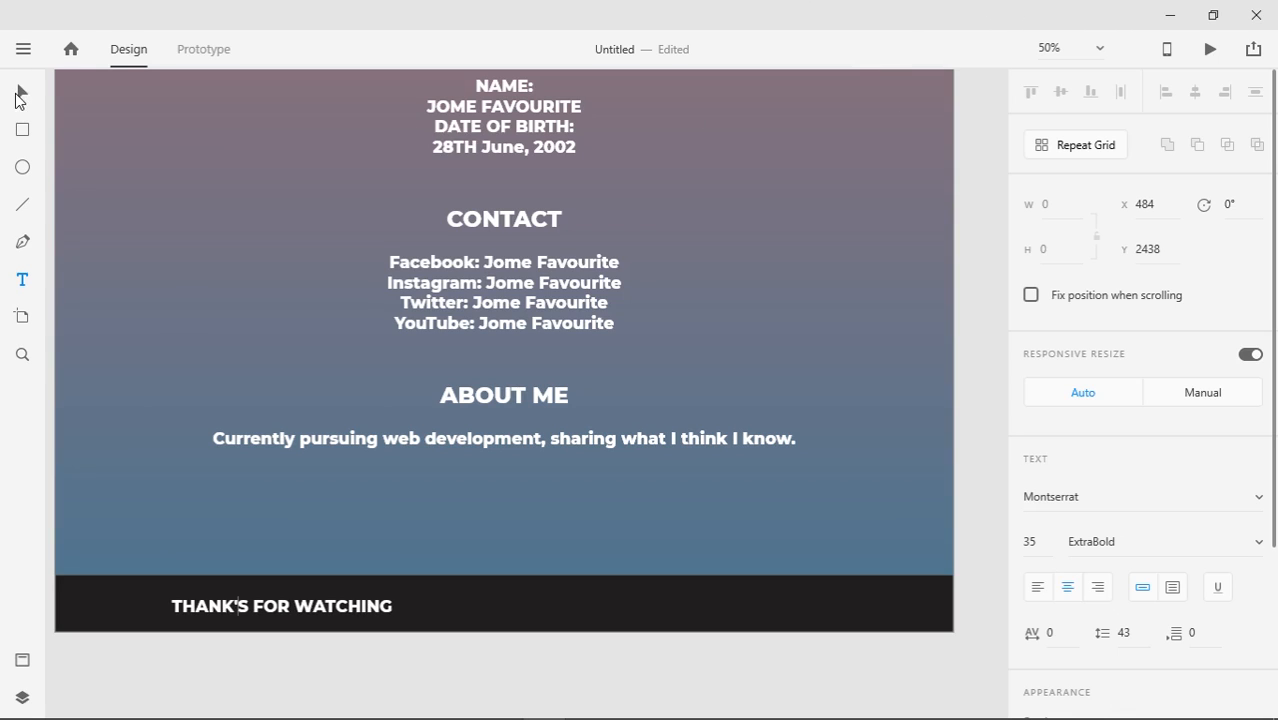
pyautogui.click(16, 92)
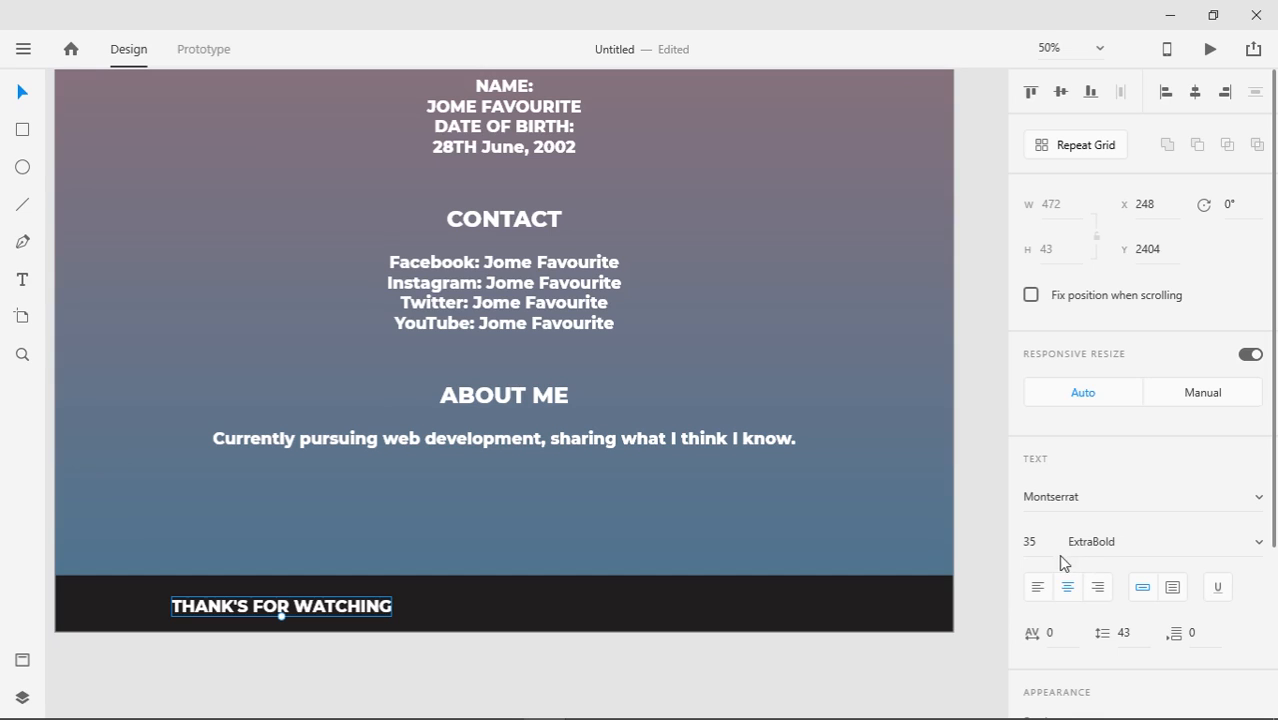
# Change the footer text fill to red #FF0000
pyautogui.scroll(-3, 1270, 604)
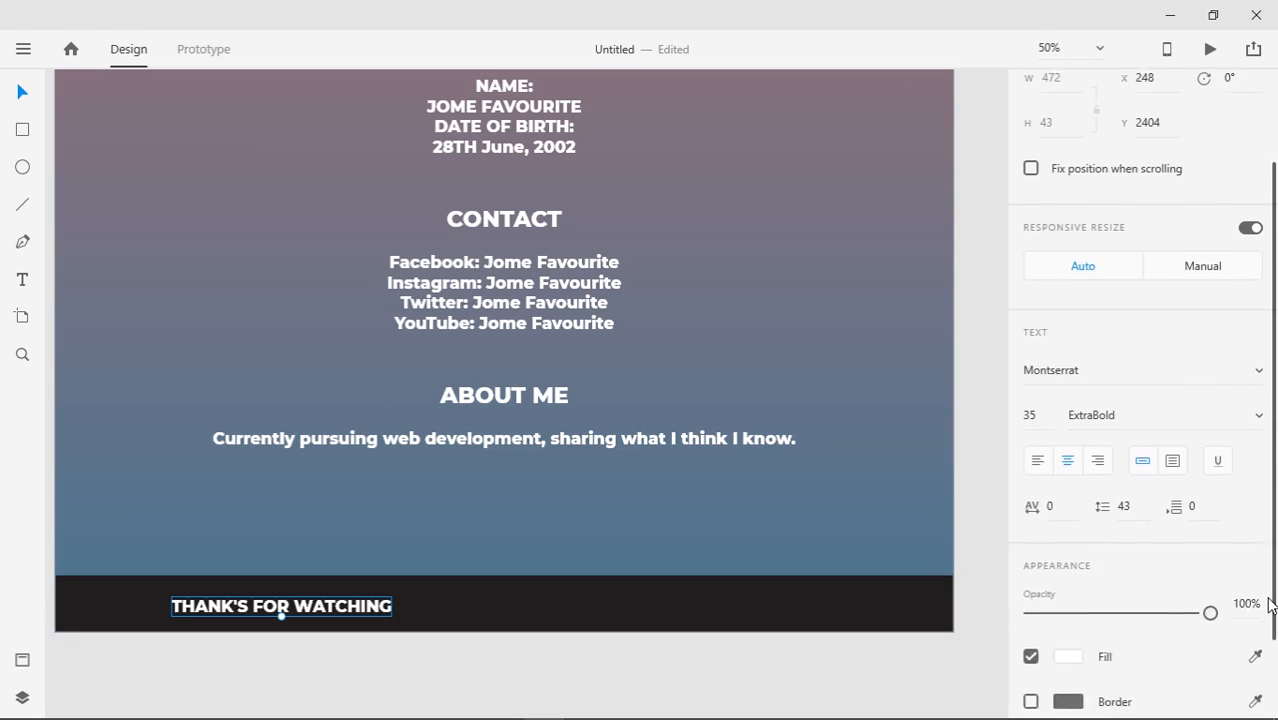
pyautogui.scroll(-2, 1190, 630)
pyautogui.click(1082, 588)
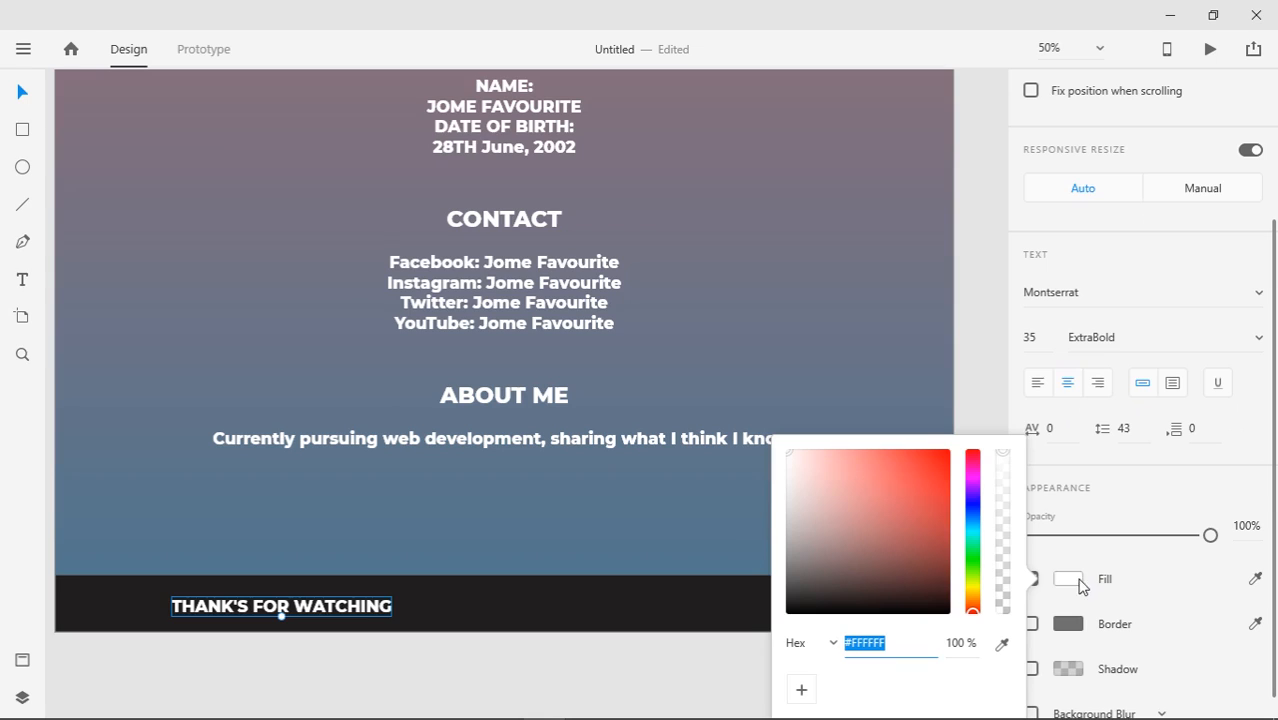
pyautogui.moveTo(841, 490); pyautogui.dragTo(968, 428)
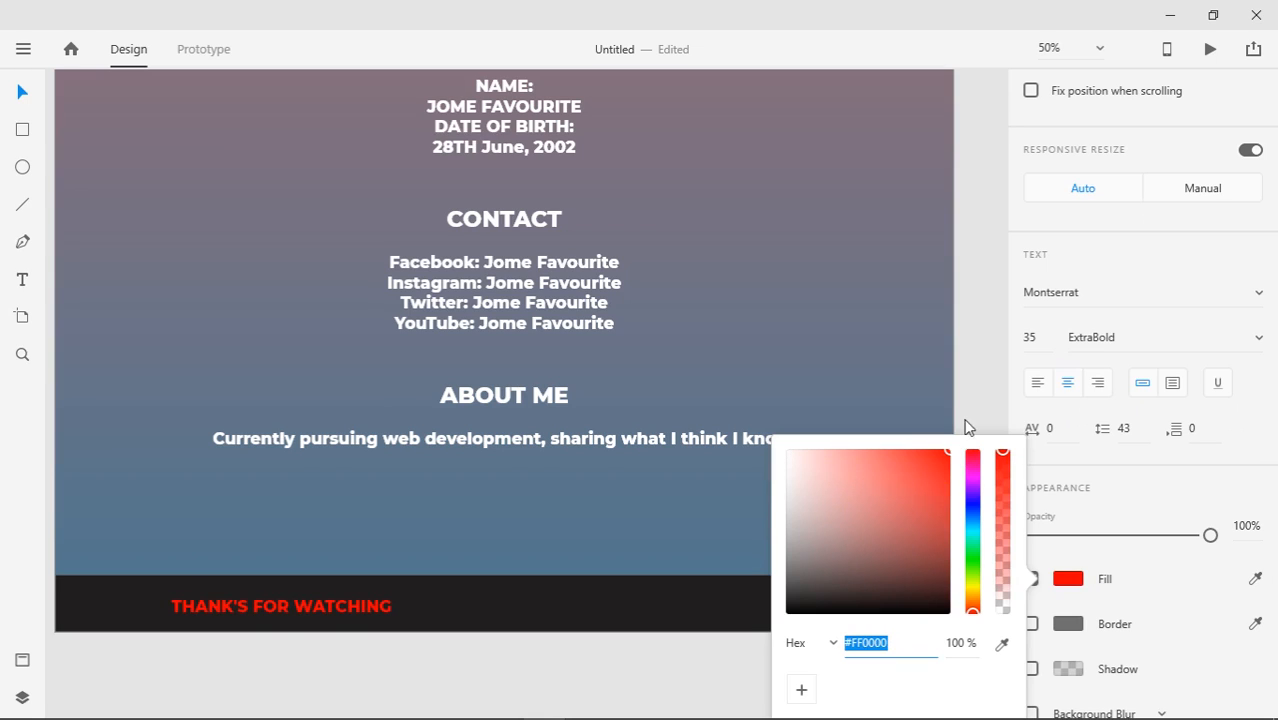
pyautogui.click(1156, 574)
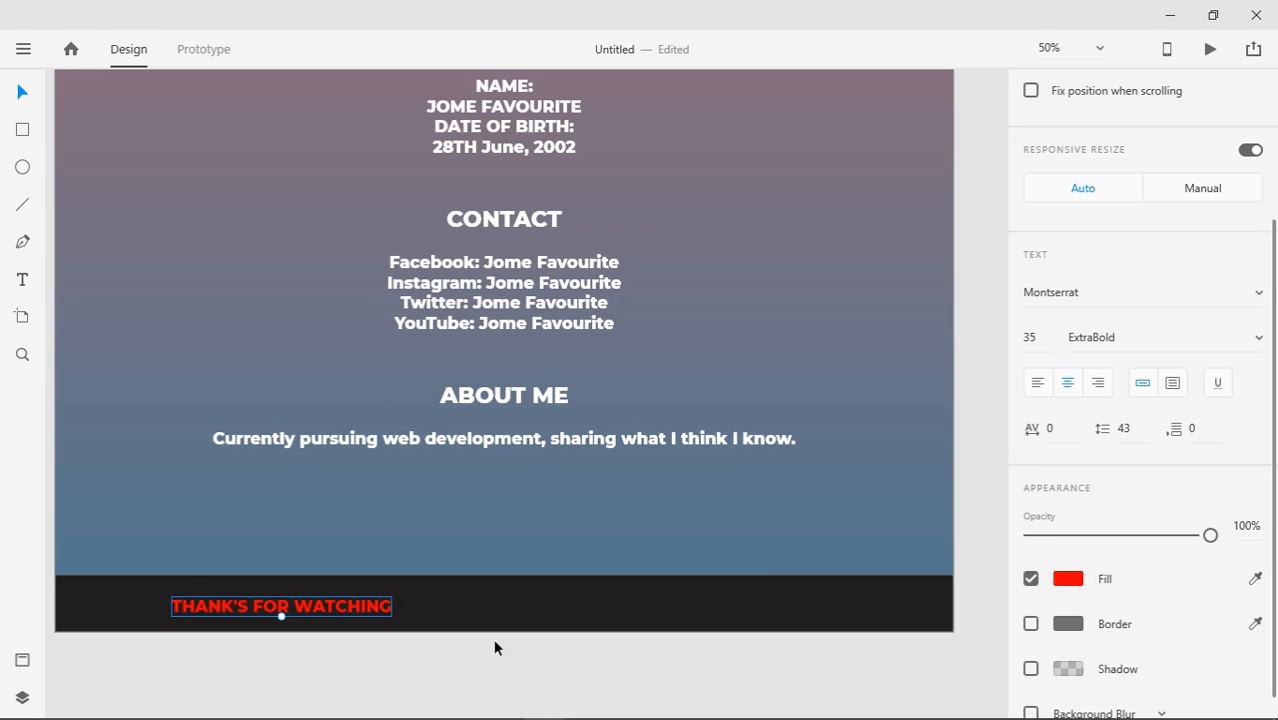
# Enlarge the footer text to 54 pt and centre it horizontally within the footer
pyautogui.moveTo(284, 617); pyautogui.dragTo(497, 610)
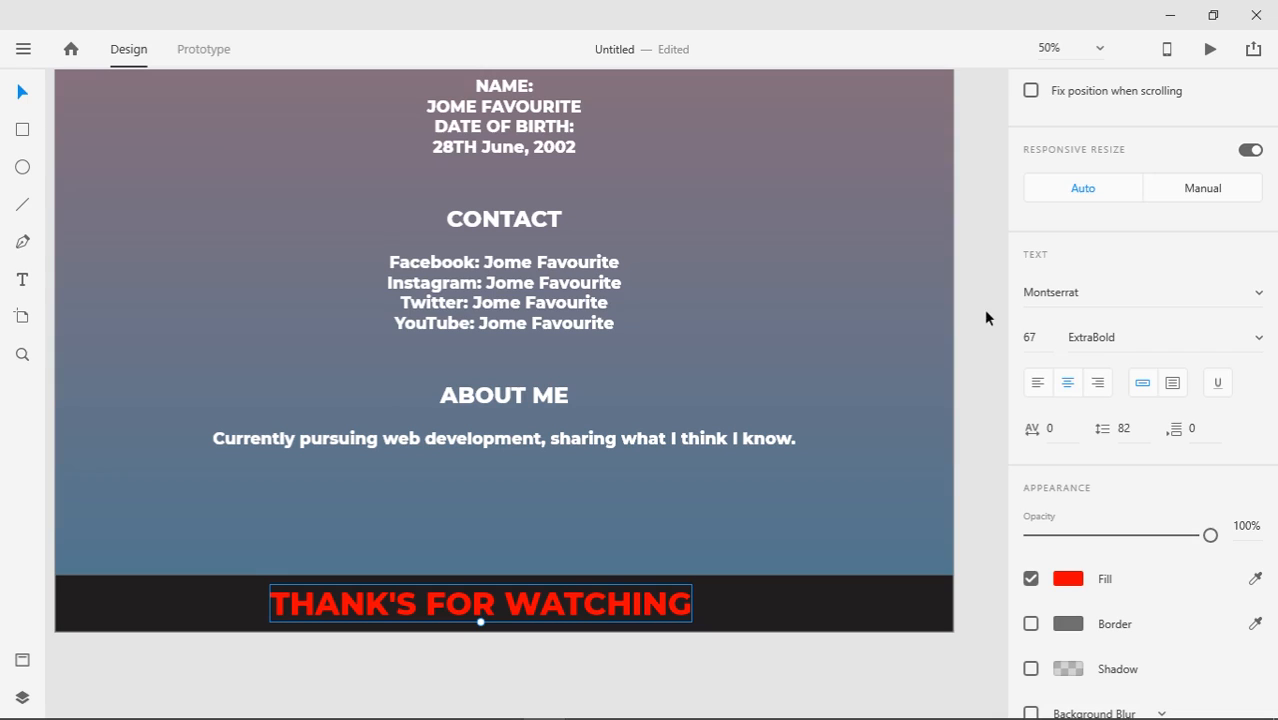
pyautogui.scroll(1, 1276, 352)
pyautogui.scroll(3, 1276, 352)
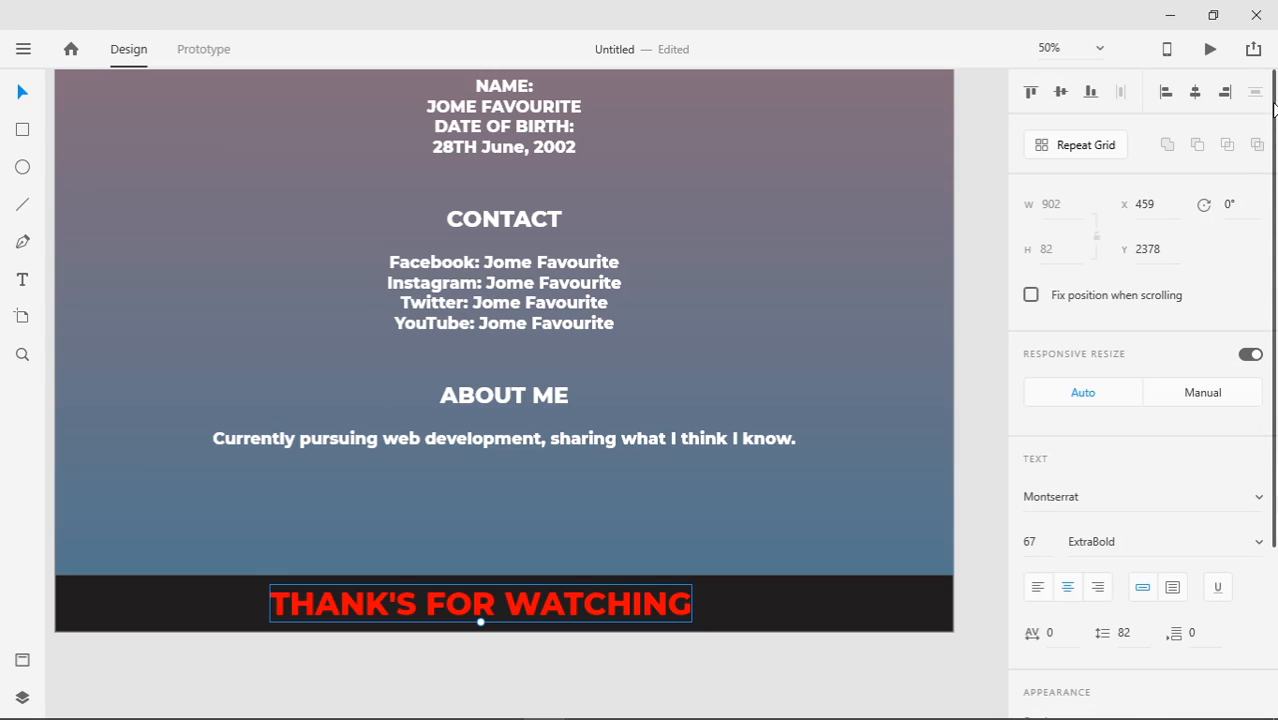
pyautogui.click(1198, 94)
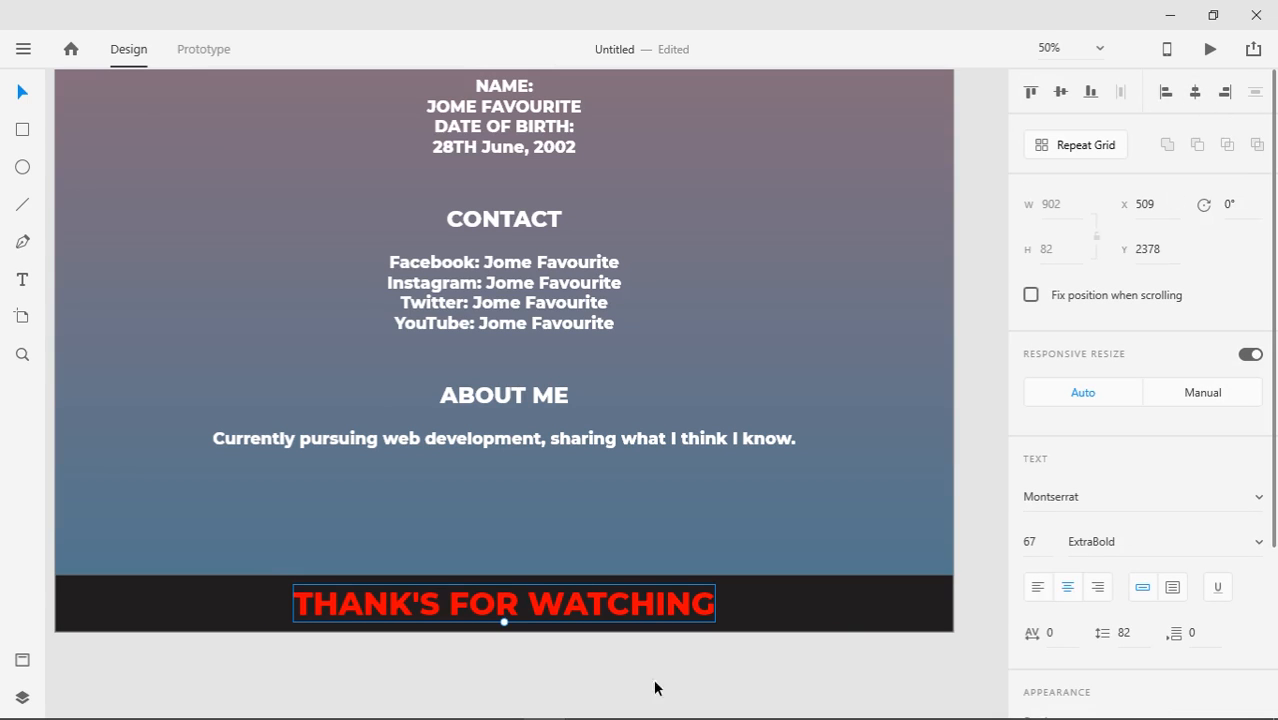
pyautogui.moveTo(503, 621); pyautogui.dragTo(503, 616)
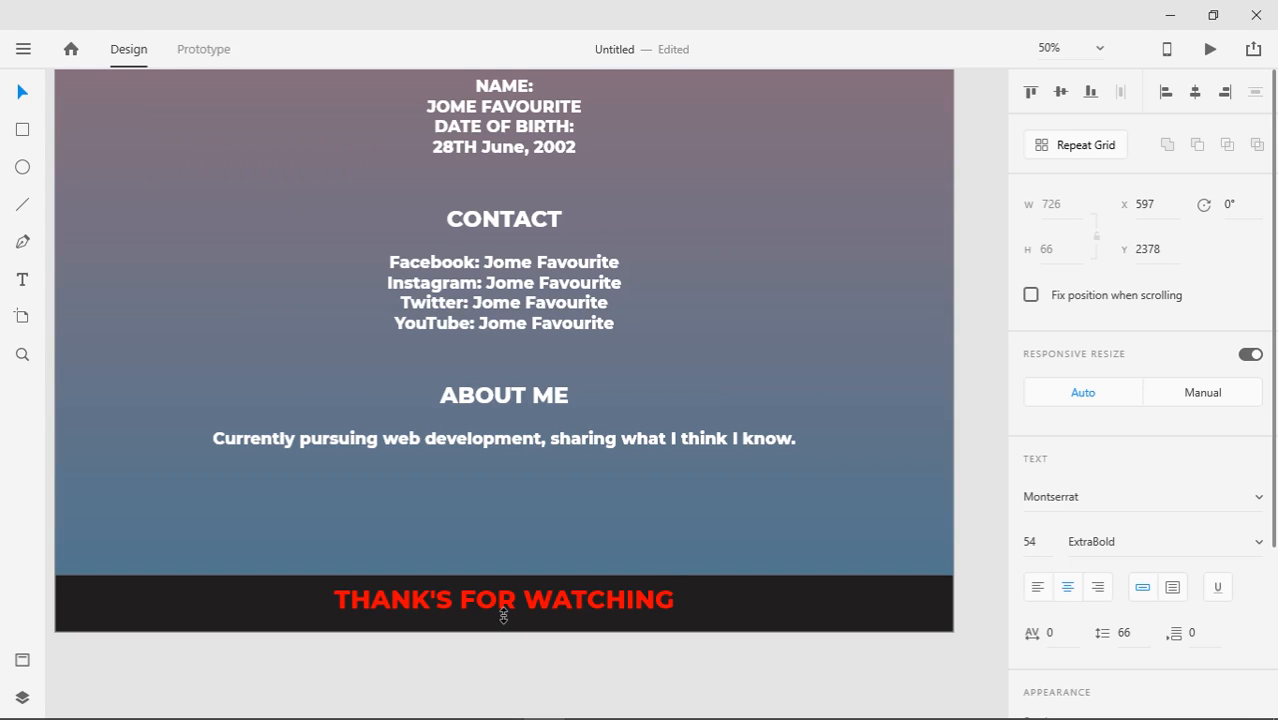
pyautogui.moveTo(512, 604); pyautogui.dragTo(512, 610)
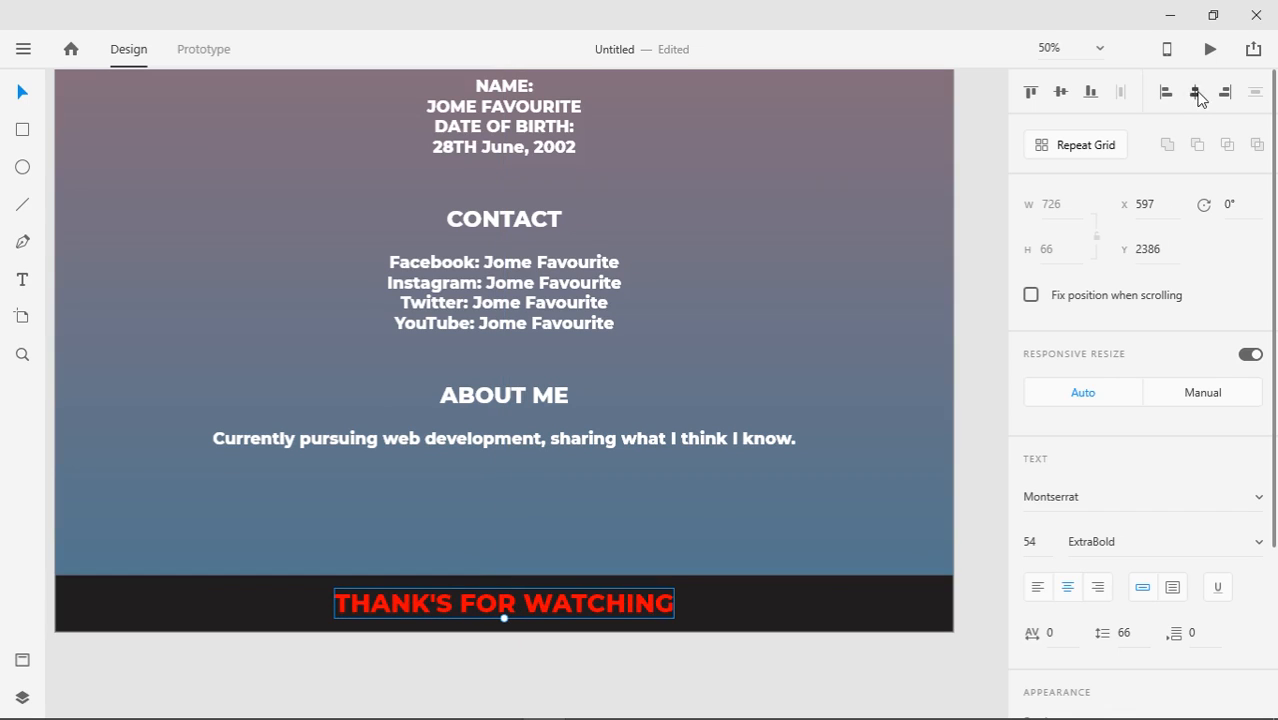
pyautogui.click(742, 714)
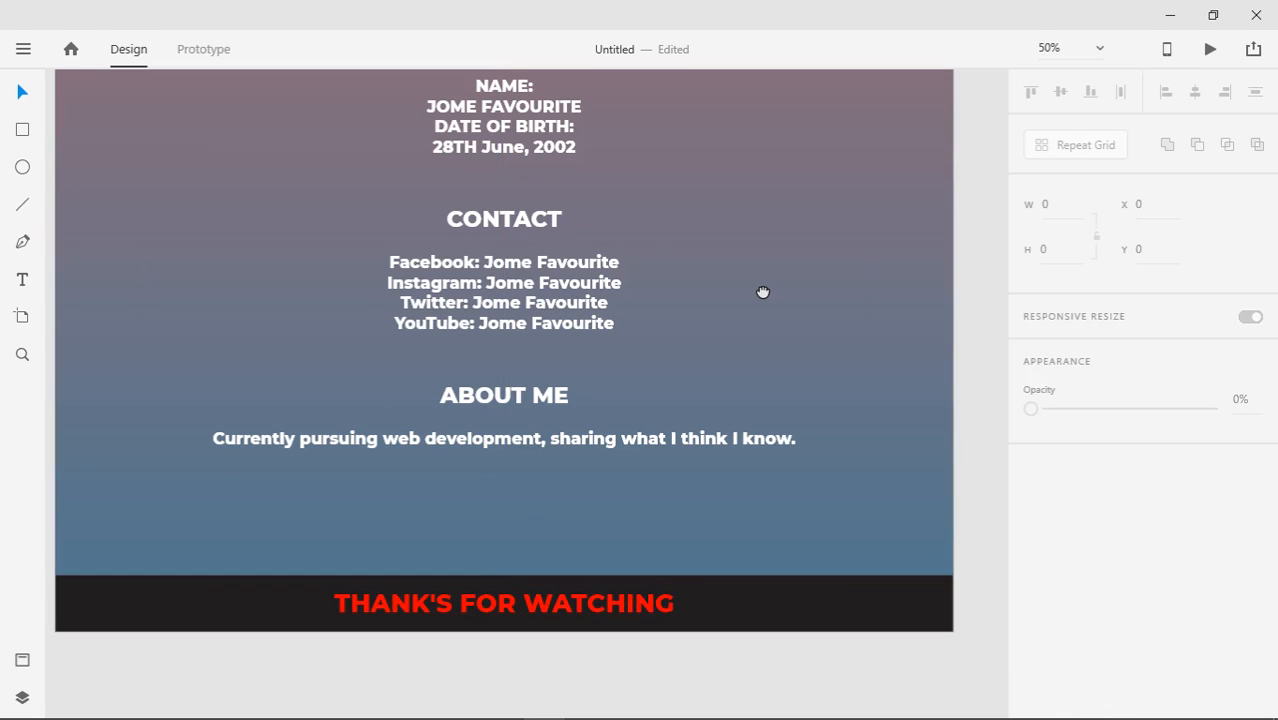
pyautogui.scroll(1, 762, 292)
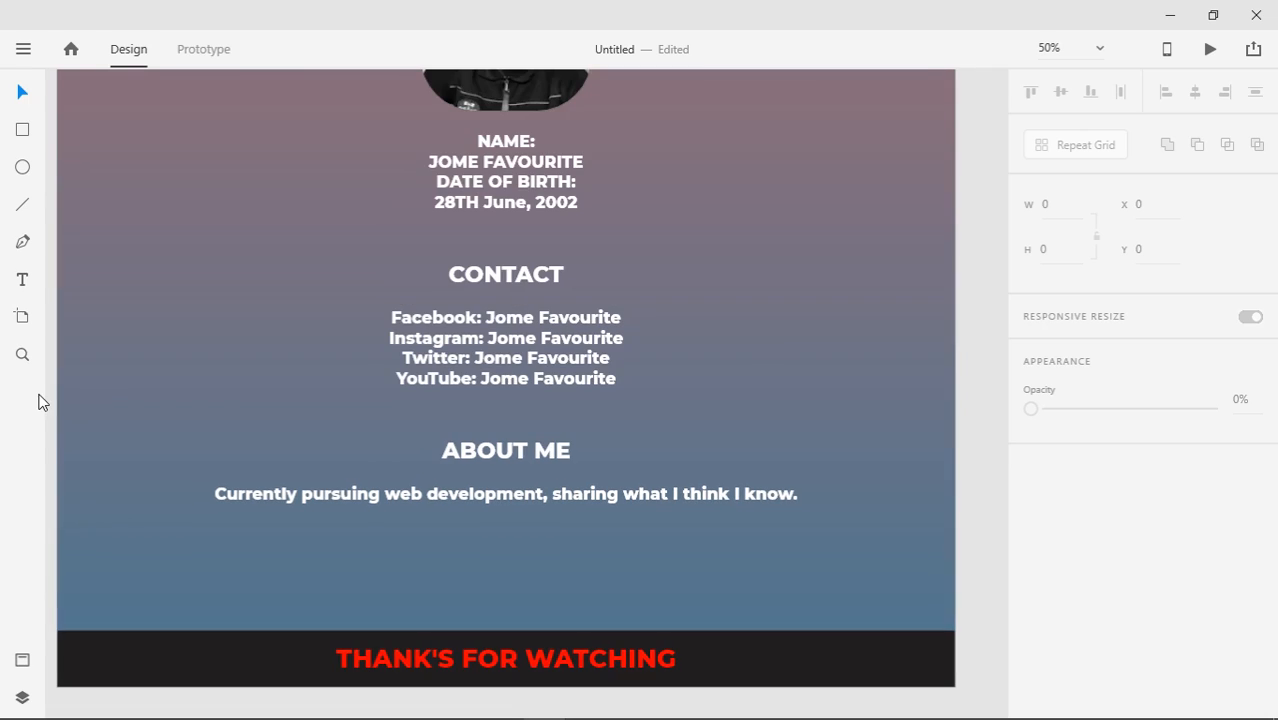
# Zoom in on the ABOUT ME area, then zoom out to 25% and shrink the XD window
pyautogui.click(21, 356)
pyautogui.moveTo(621, 337); pyautogui.dragTo(398, 600)
pyautogui.moveTo(237, 332); pyautogui.dragTo(826, 605)
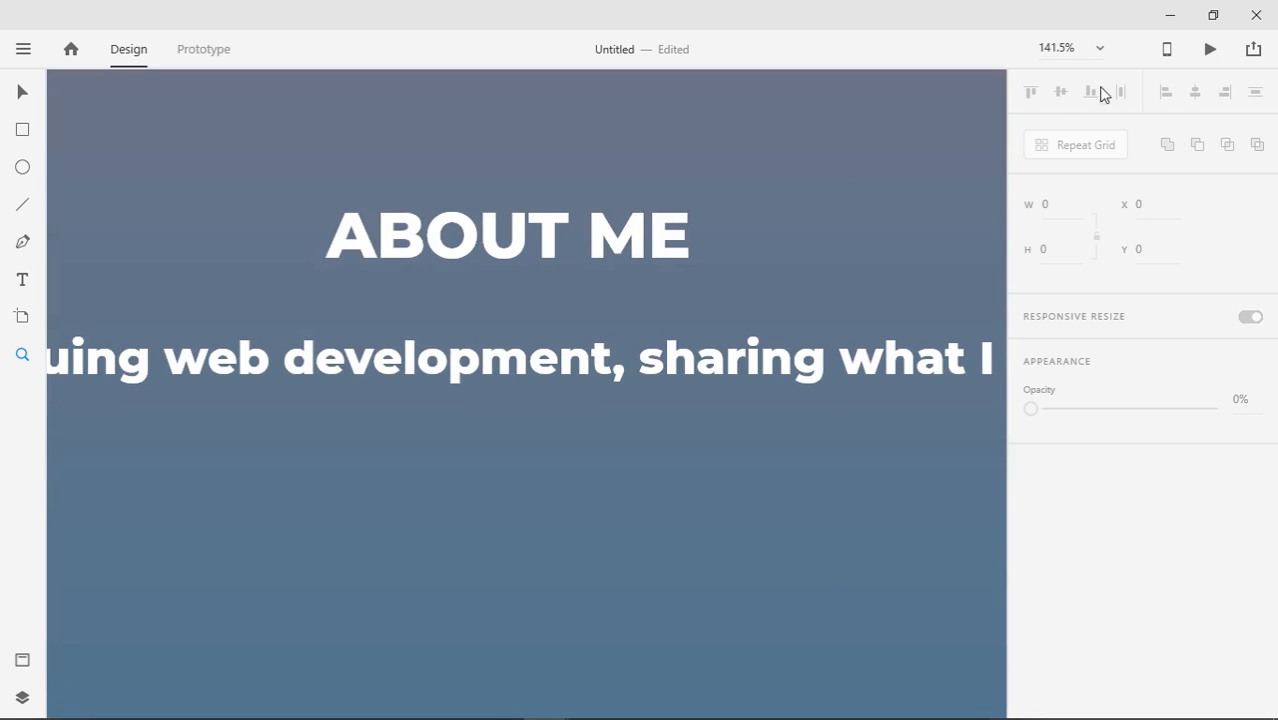
pyautogui.click(1095, 50)
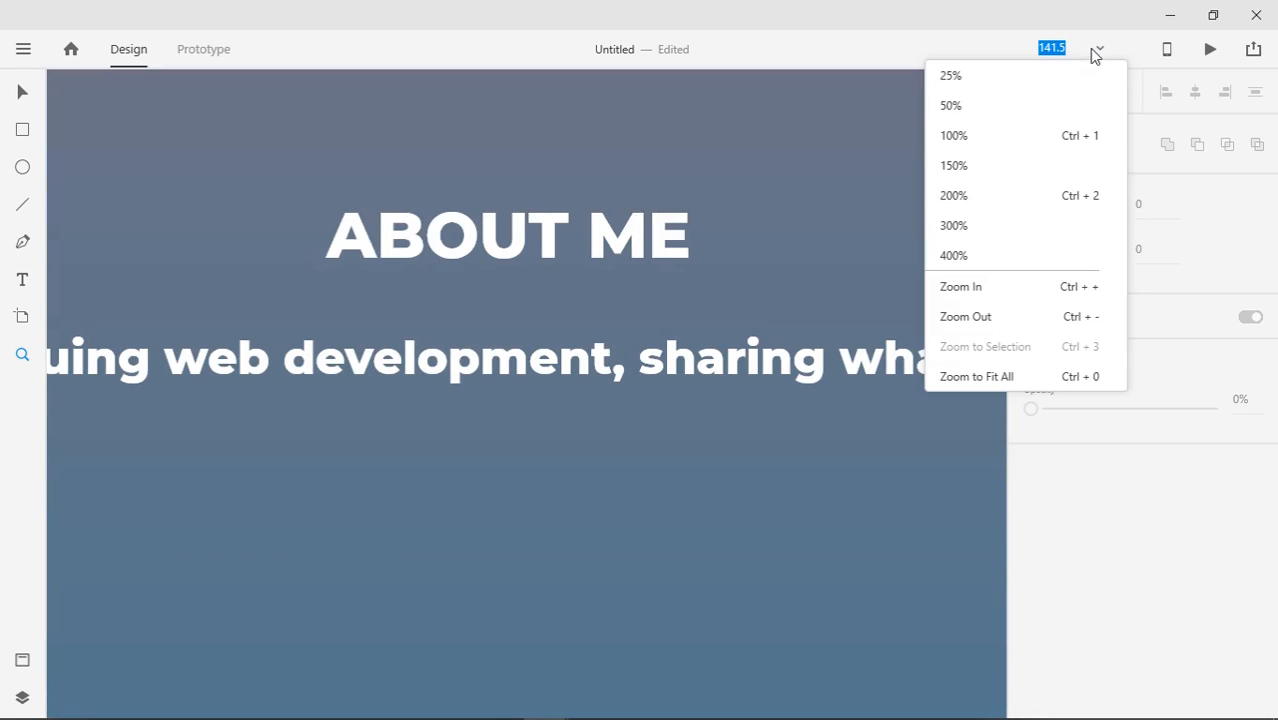
pyautogui.click(1013, 88)
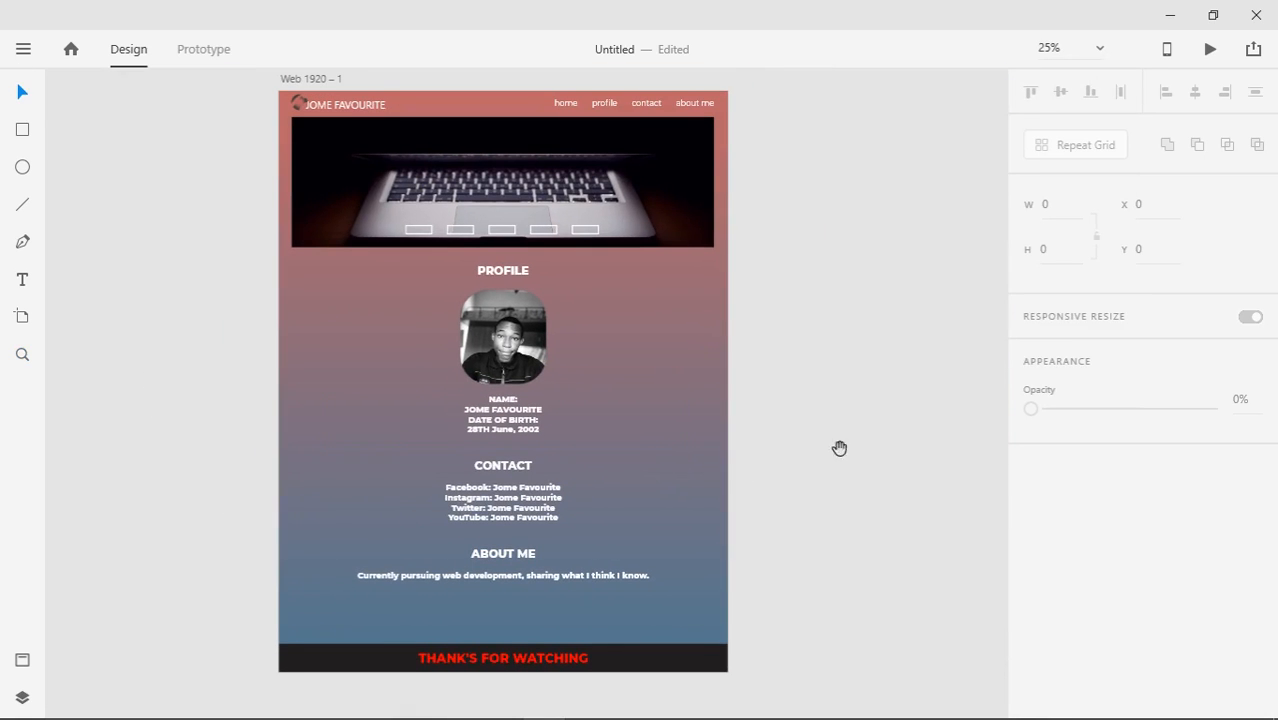
pyautogui.click(1213, 15)
# Drag the Twitter, Facebook, Instagram and YouTube icon images from Explorer onto the artboard, then minimize Explorer
pyautogui.click(1131, 648)
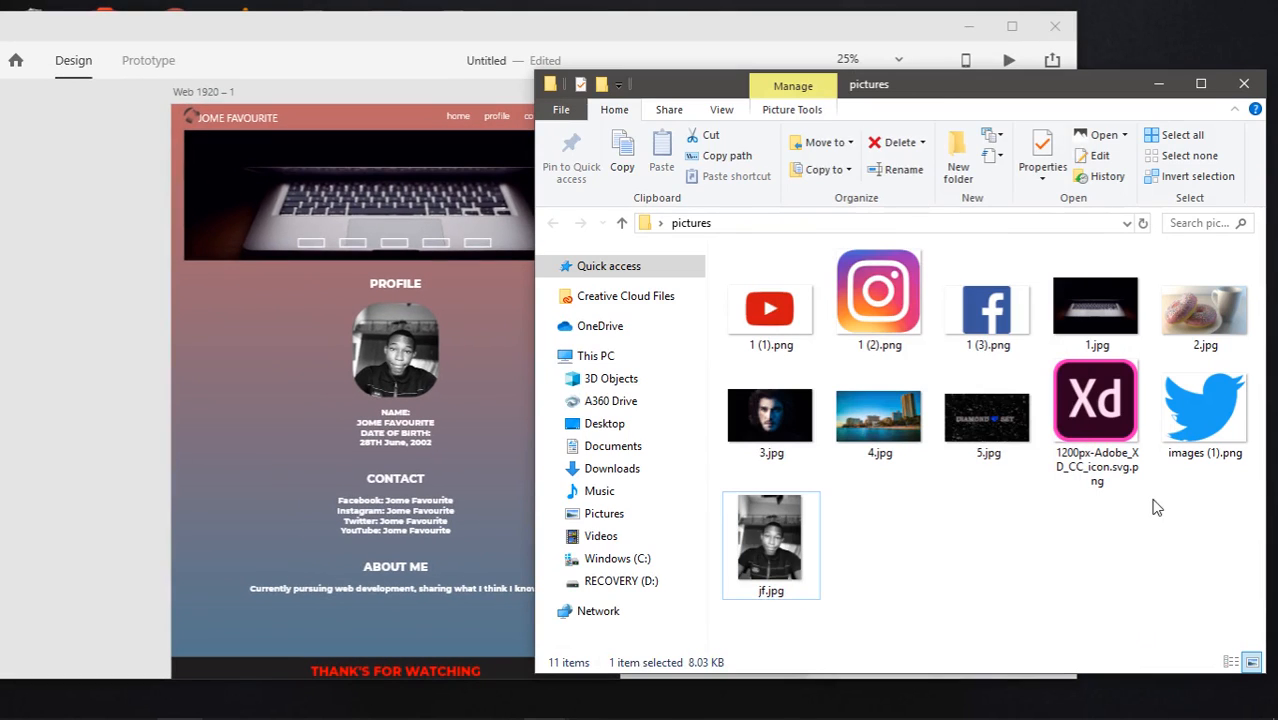
pyautogui.click(1172, 398)
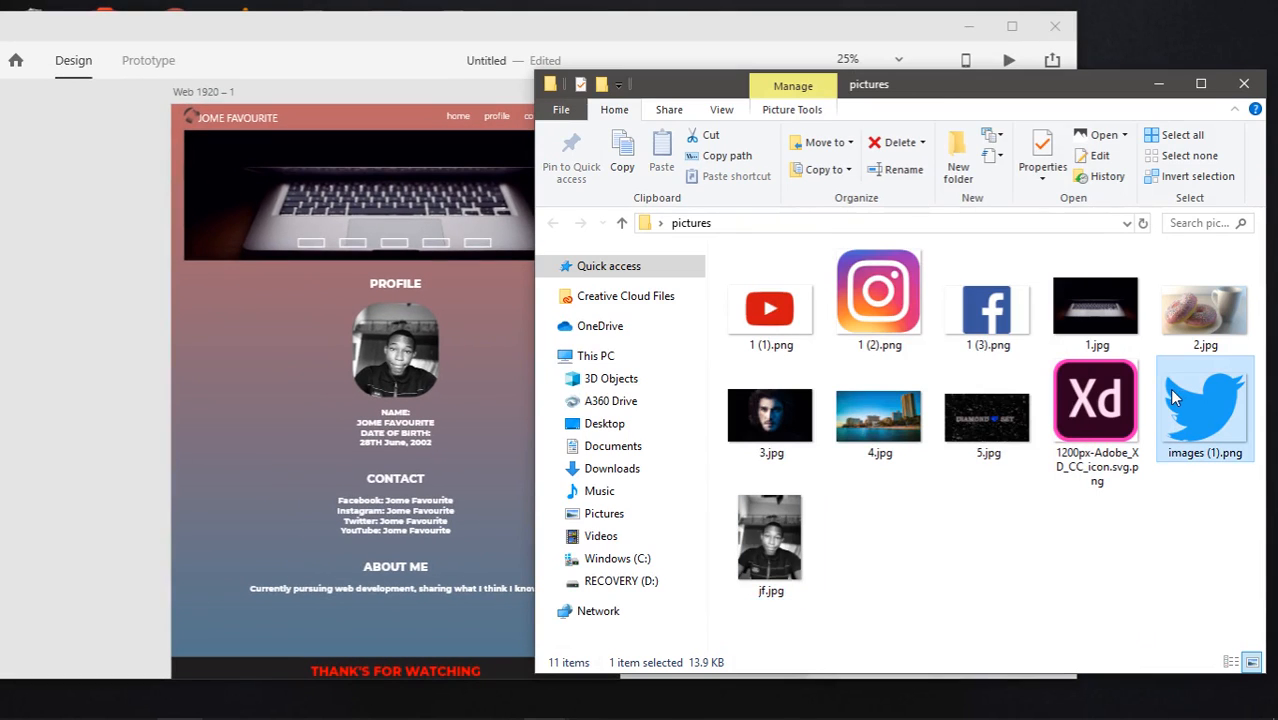
pyautogui.keyDown('shift'); pyautogui.click(972, 312); pyautogui.keyUp('shift')
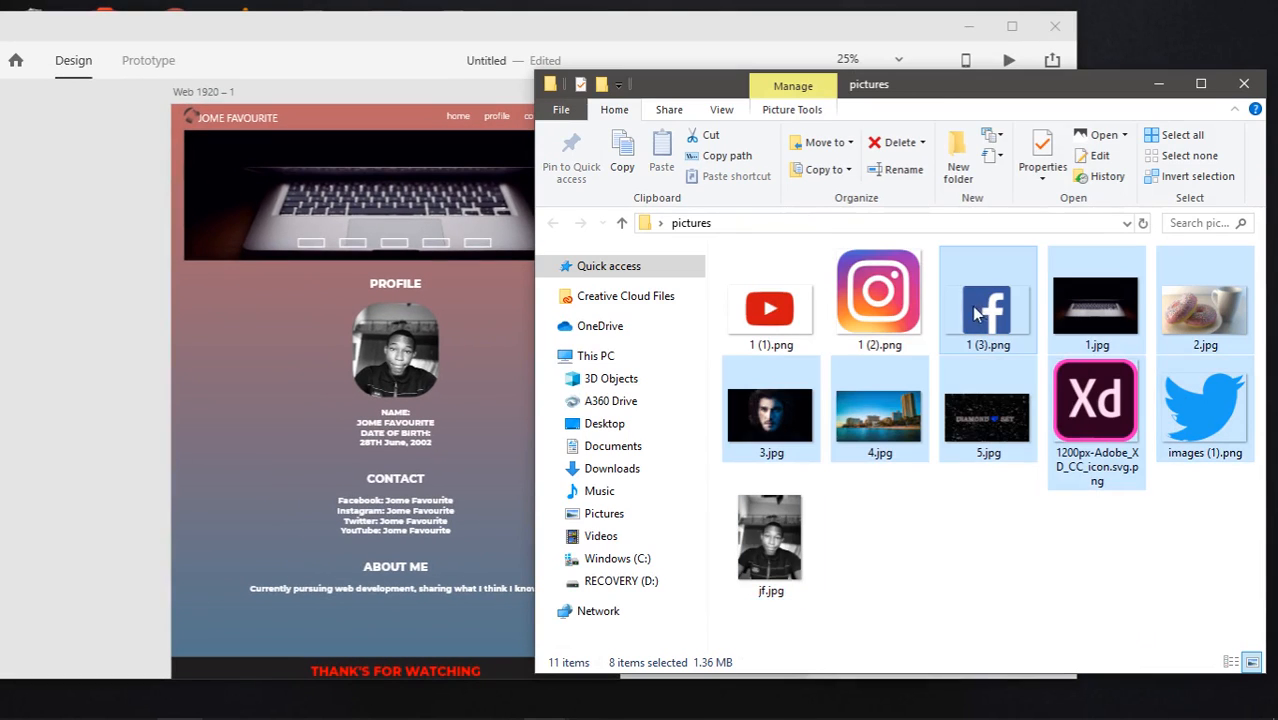
pyautogui.click(1215, 459)
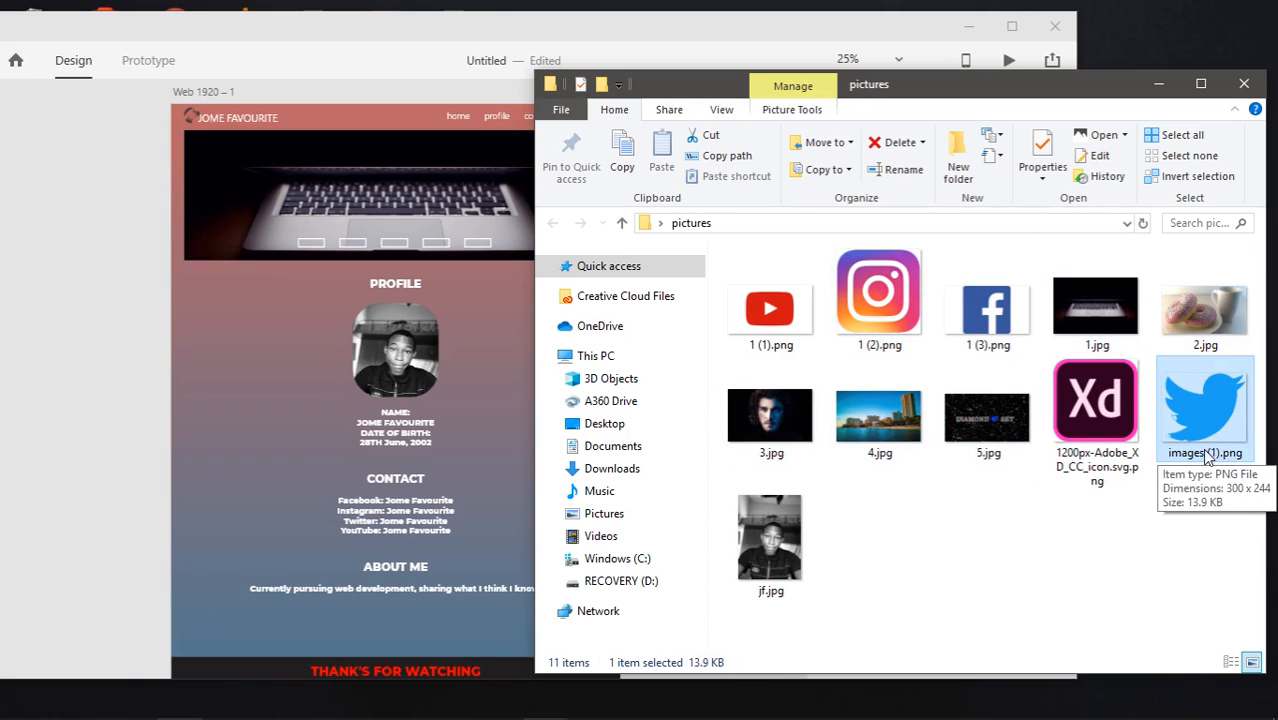
pyautogui.keyDown('ctrl'); pyautogui.click(988, 310); pyautogui.keyUp('ctrl')
pyautogui.keyDown('ctrl'); pyautogui.click(893, 333); pyautogui.keyUp('ctrl')
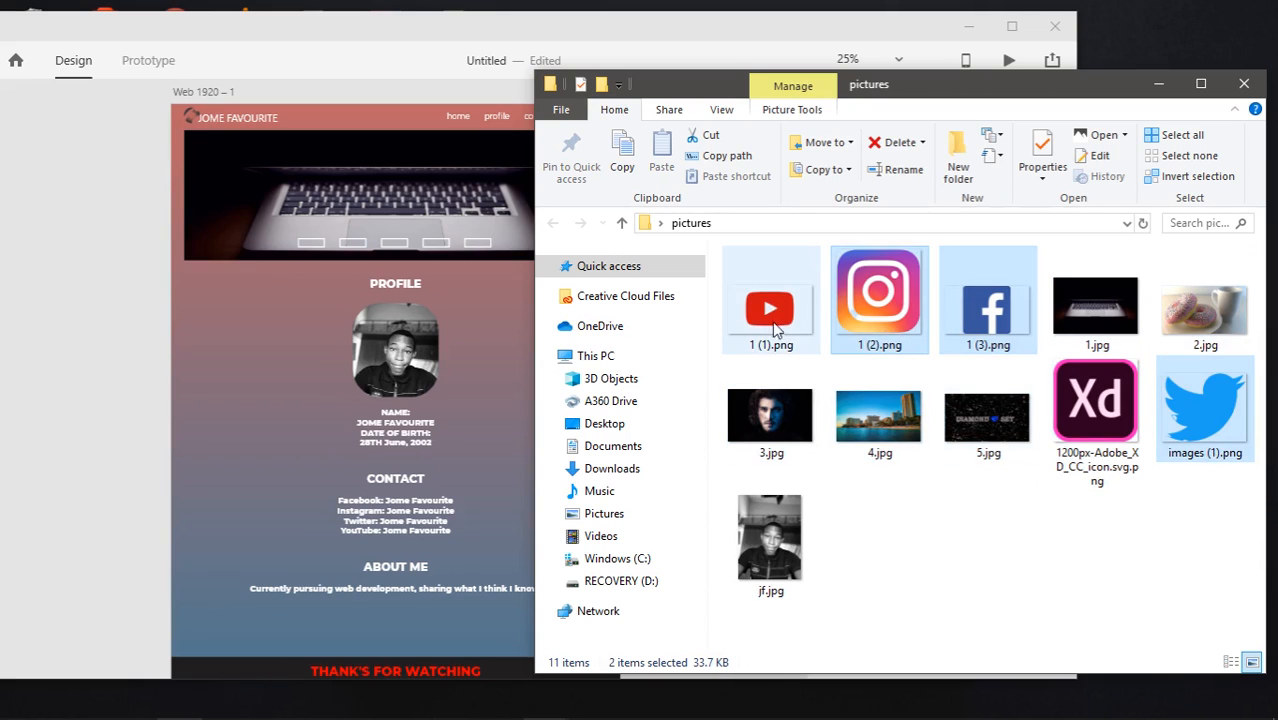
pyautogui.keyDown('ctrl'); pyautogui.click(773, 326); pyautogui.keyUp('ctrl')
pyautogui.moveTo(779, 316); pyautogui.dragTo(242, 428)
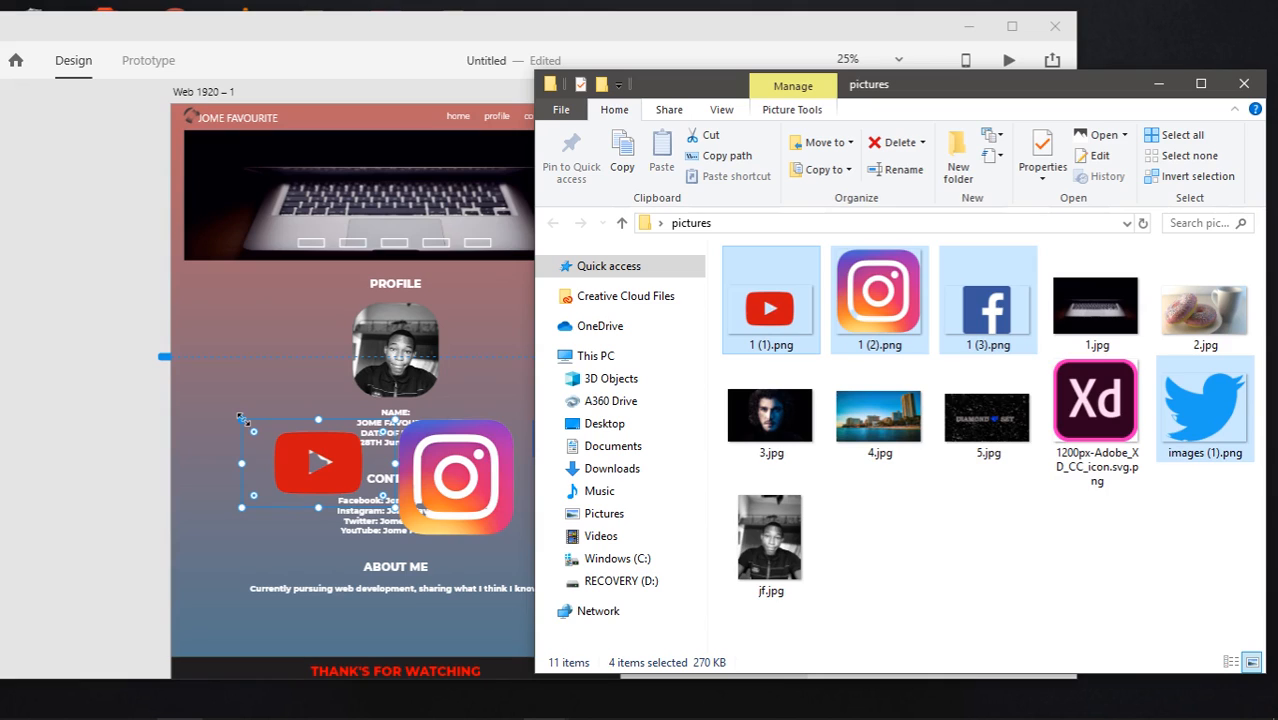
pyautogui.click(1158, 84)
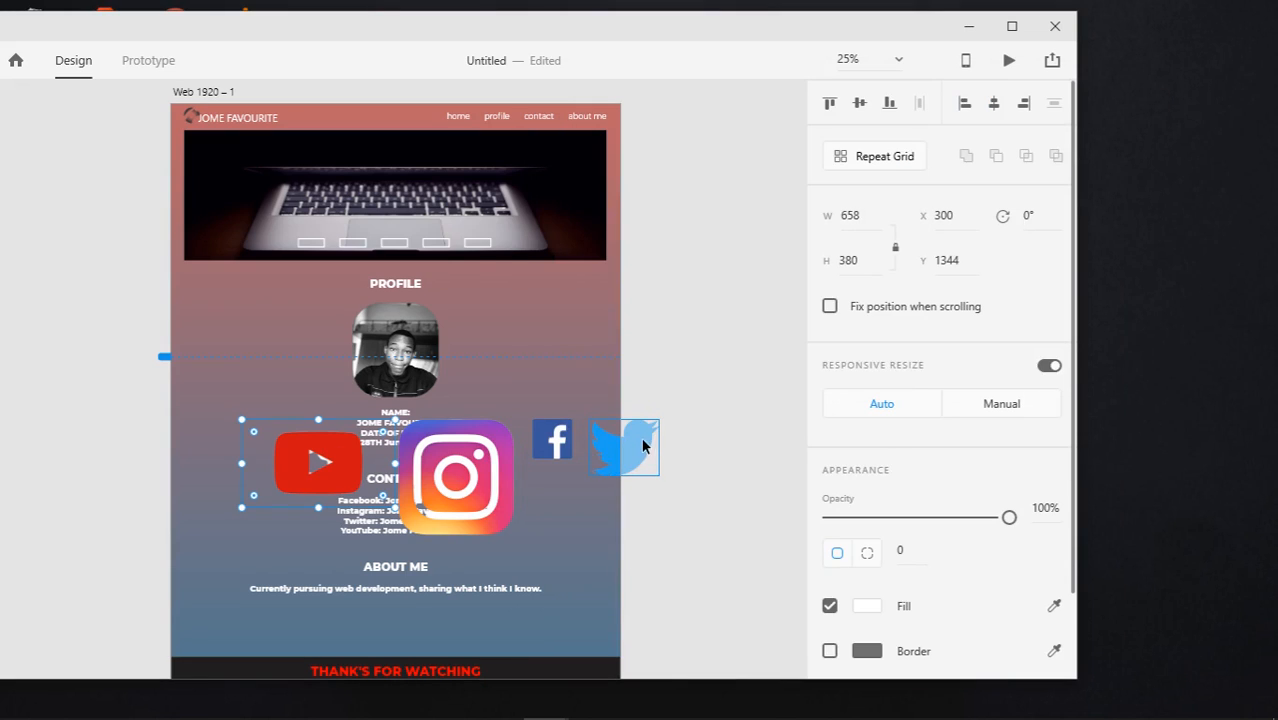
# Shrink the Twitter, Facebook, Instagram and YouTube icons and align each beside its contact line
pyautogui.moveTo(643, 446); pyautogui.dragTo(241, 373)
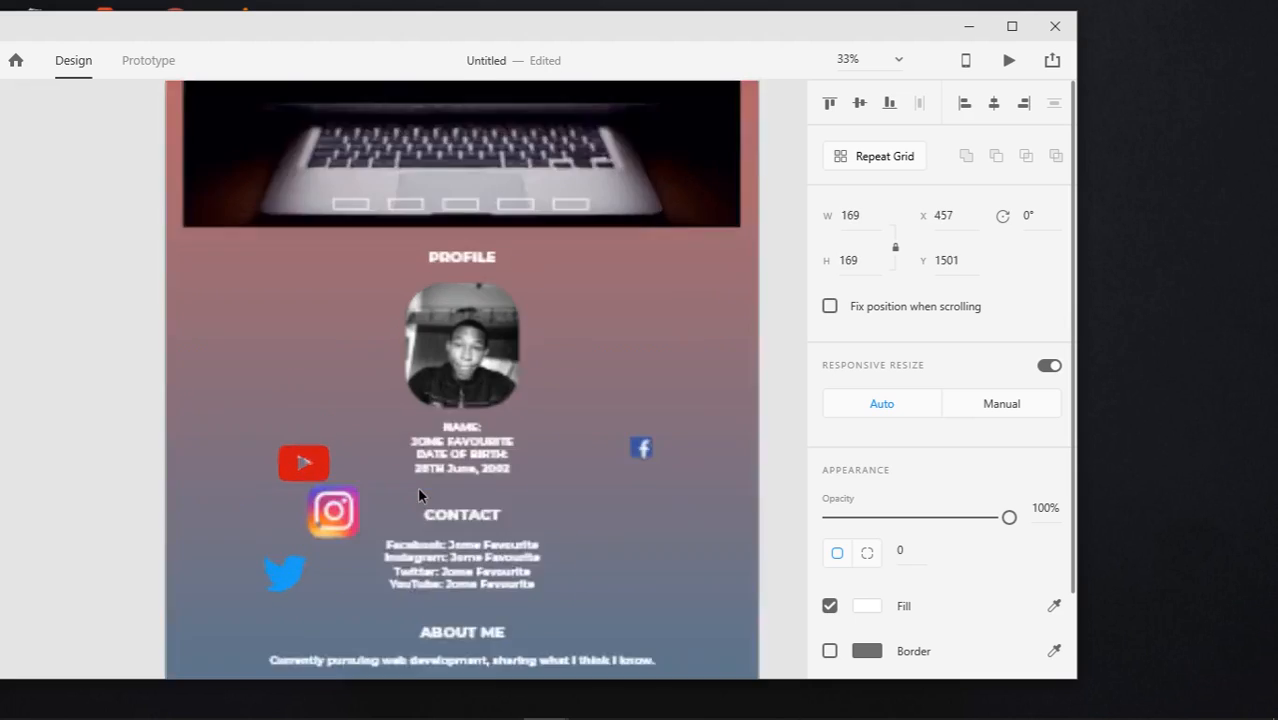
pyautogui.scroll(1, 420, 496)
pyautogui.scroll(-2, 420, 496)
pyautogui.moveTo(777, 292); pyautogui.dragTo(368, 425)
pyautogui.moveTo(311, 389); pyautogui.dragTo(368, 458)
pyautogui.moveTo(238, 483); pyautogui.dragTo(368, 482)
pyautogui.moveTo(266, 314); pyautogui.dragTo(368, 504)
pyautogui.moveTo(390, 448); pyautogui.dragTo(371, 480)
pyautogui.click(366, 412)
pyautogui.moveTo(369, 505); pyautogui.dragTo(371, 498)
pyautogui.click(86, 465)
# Select the header logo and name together and group them
pyautogui.scroll(-1, 430, 430)
pyautogui.moveTo(492, 569); pyautogui.dragTo(457, 700)
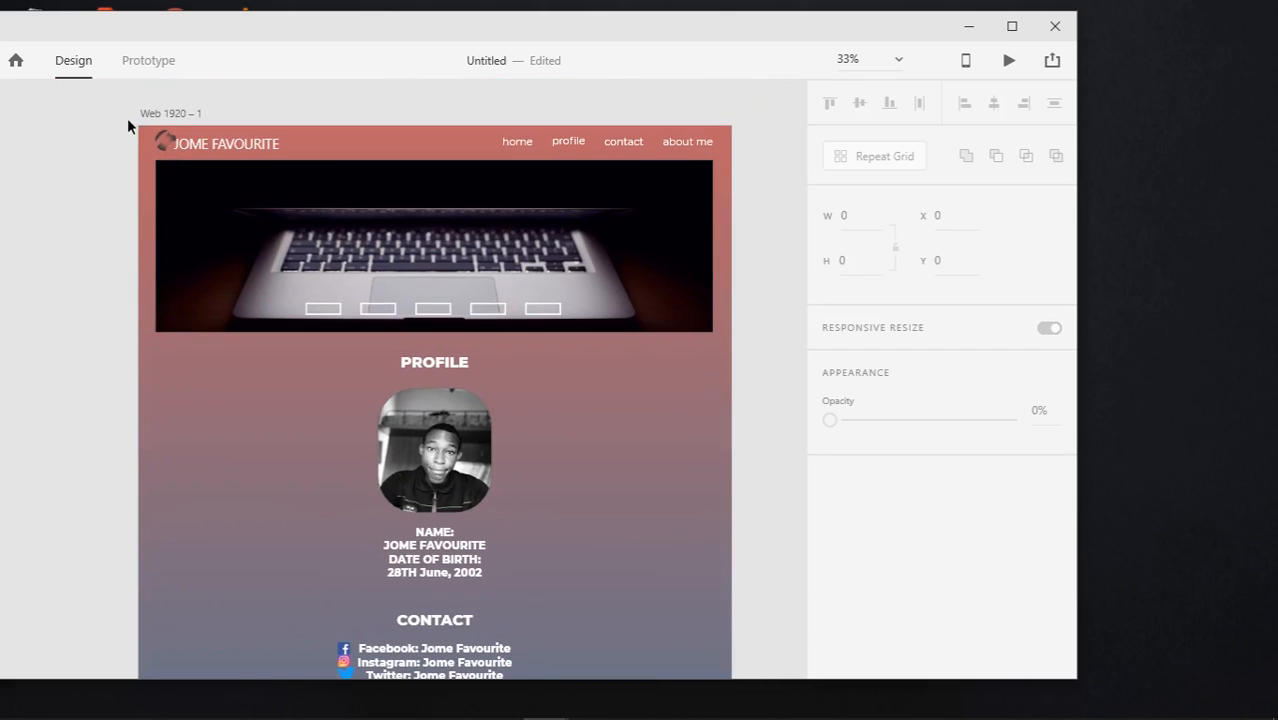
pyautogui.moveTo(128, 125); pyautogui.dragTo(259, 148)
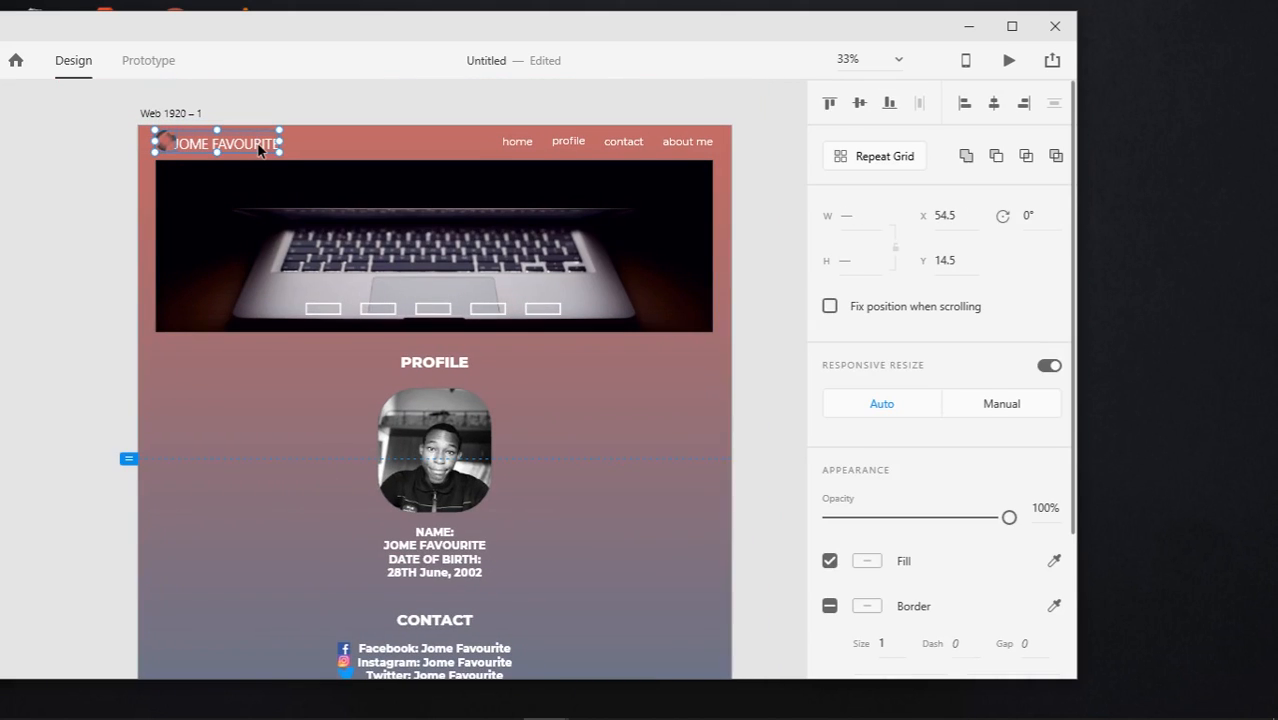
pyautogui.rightClick(259, 148)
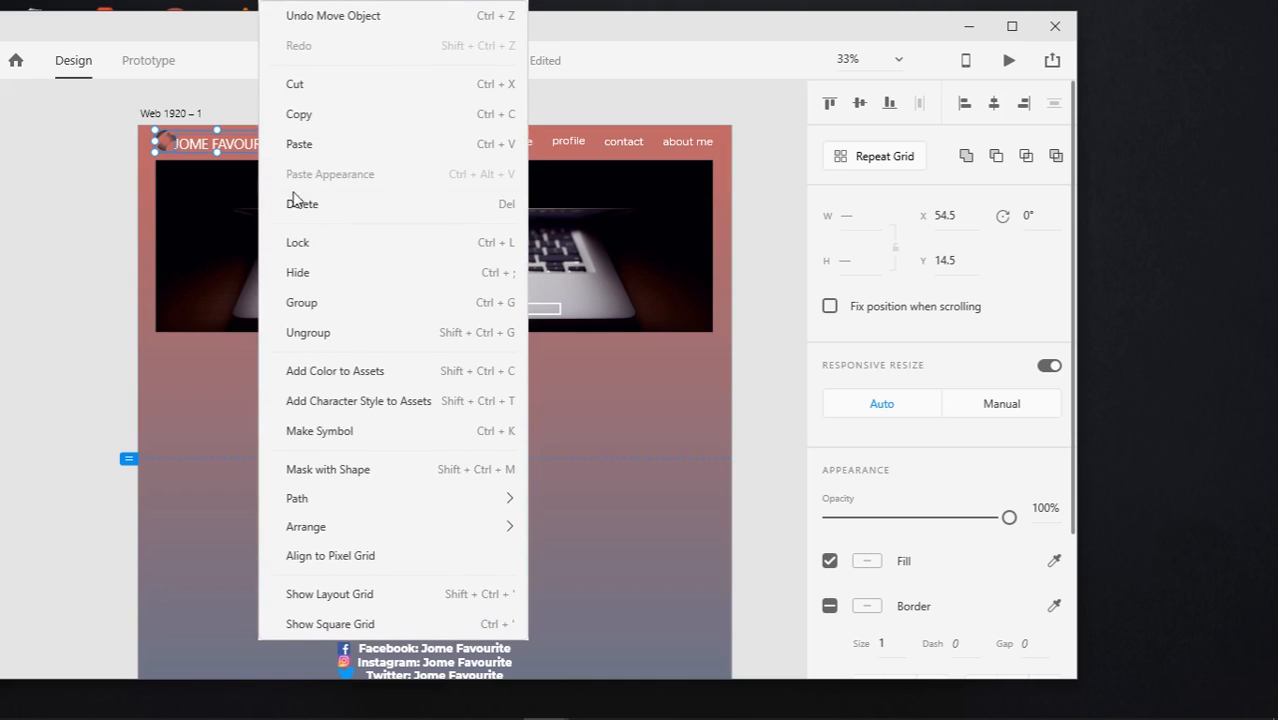
pyautogui.click(322, 303)
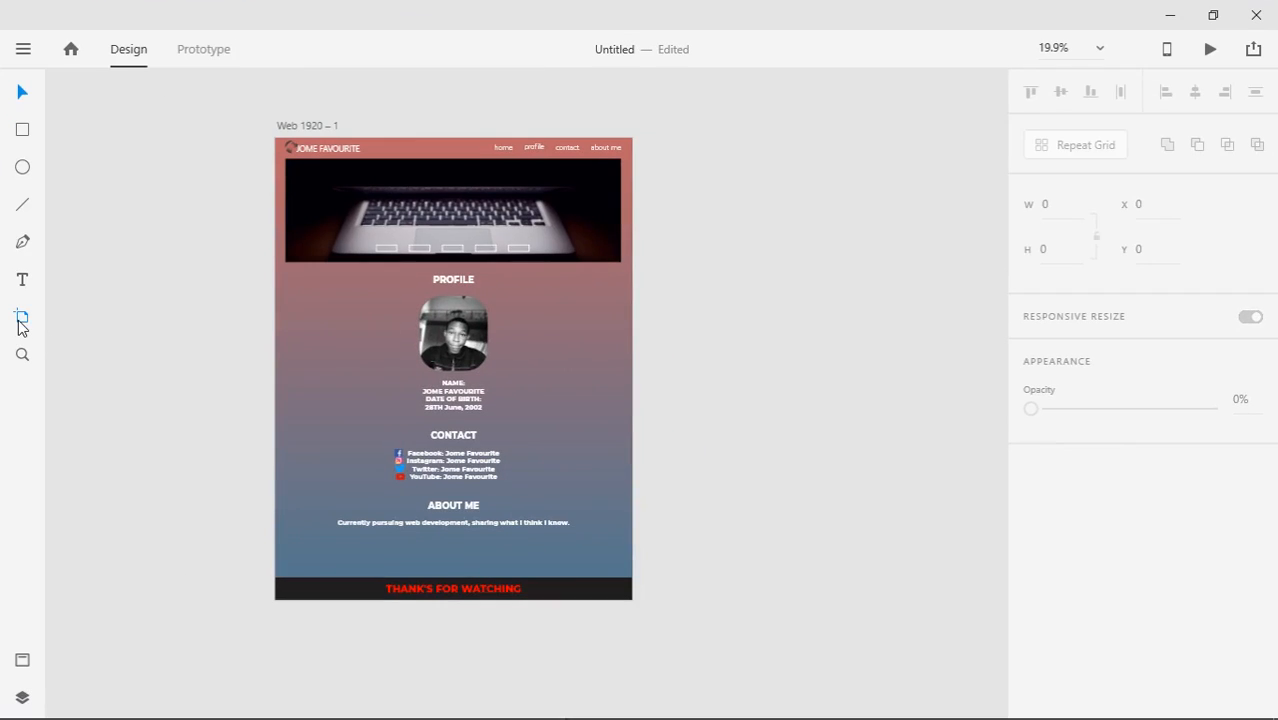
pyautogui.click(22, 318)
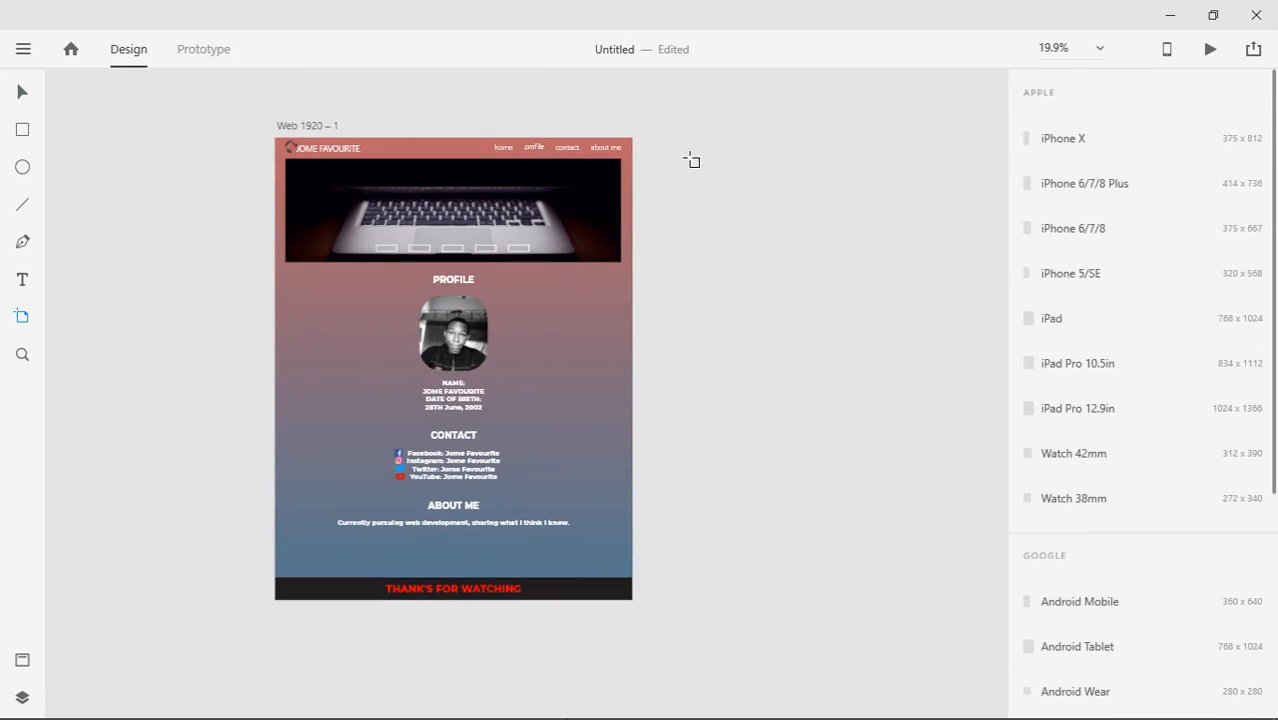
# Add a second artboard and paste all of the first artboard's objects into it
pyautogui.click(648, 140)
pyautogui.moveTo(577, 444); pyautogui.dragTo(489, 430)
pyautogui.press('v')
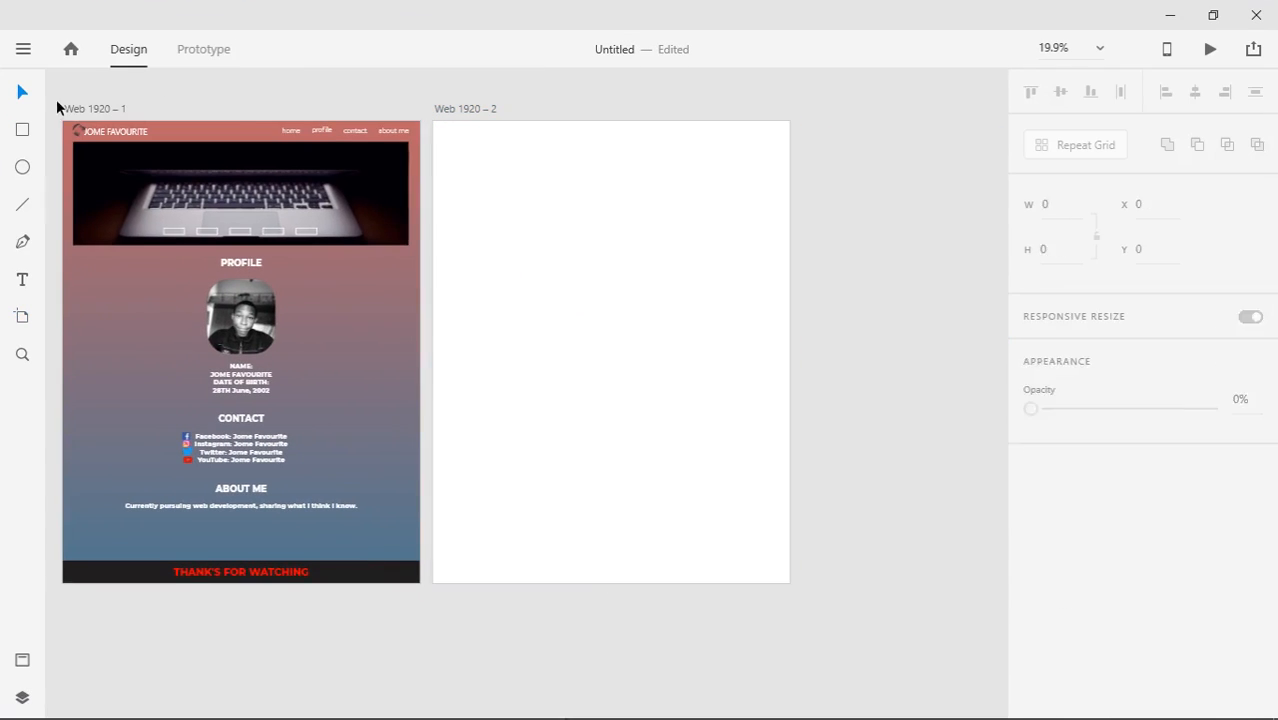
pyautogui.moveTo(57, 100); pyautogui.dragTo(418, 631)
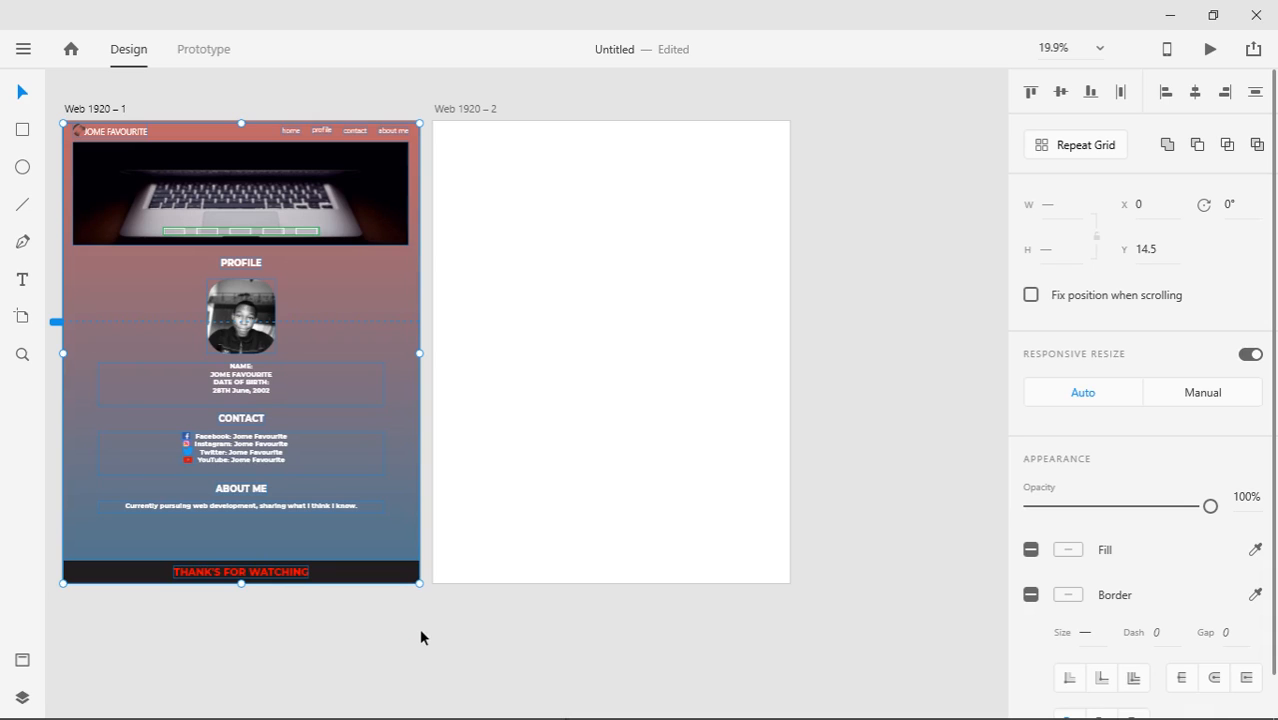
pyautogui.hotkey('ctrl', 'c')
pyautogui.click(512, 288)
pyautogui.hotkey('ctrl', 'v')
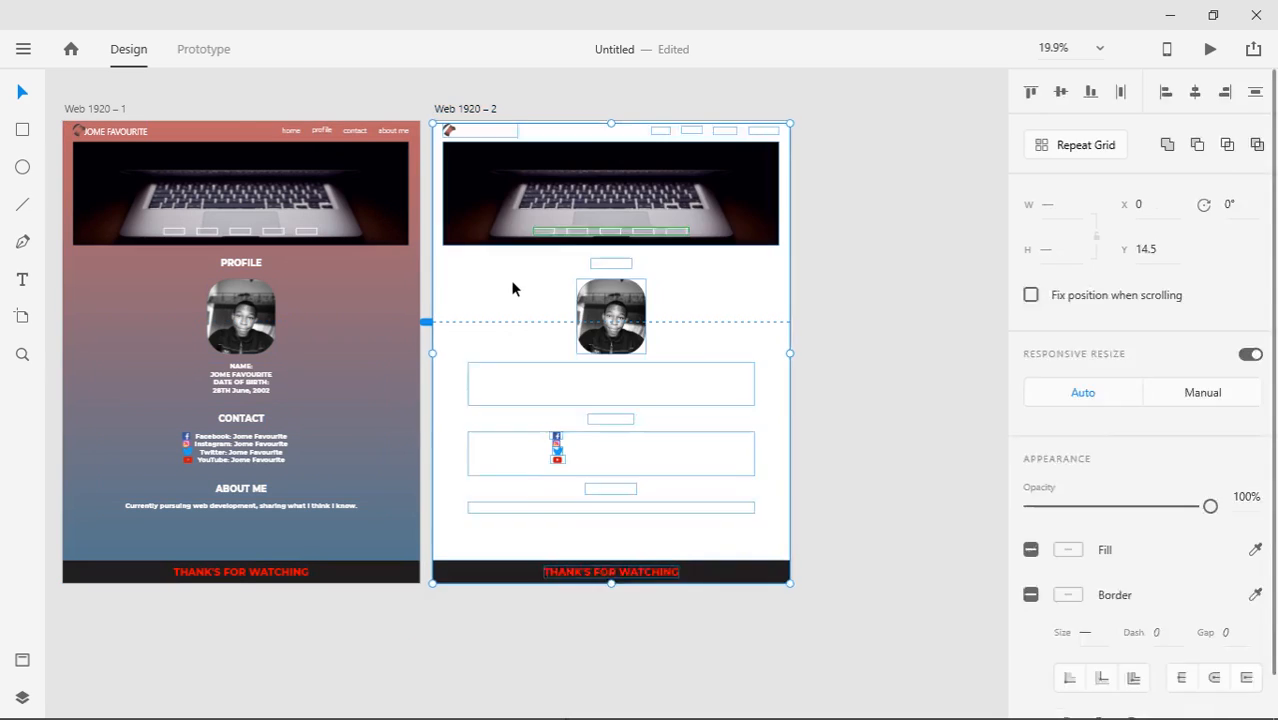
# Give the second artboard a red-to-blue linear gradient background matching the first
pyautogui.click(95, 109)
pyautogui.click(465, 109)
pyautogui.click(1068, 550)
pyautogui.click(833, 397)
pyautogui.click(833, 425)
pyautogui.click(537, 694)
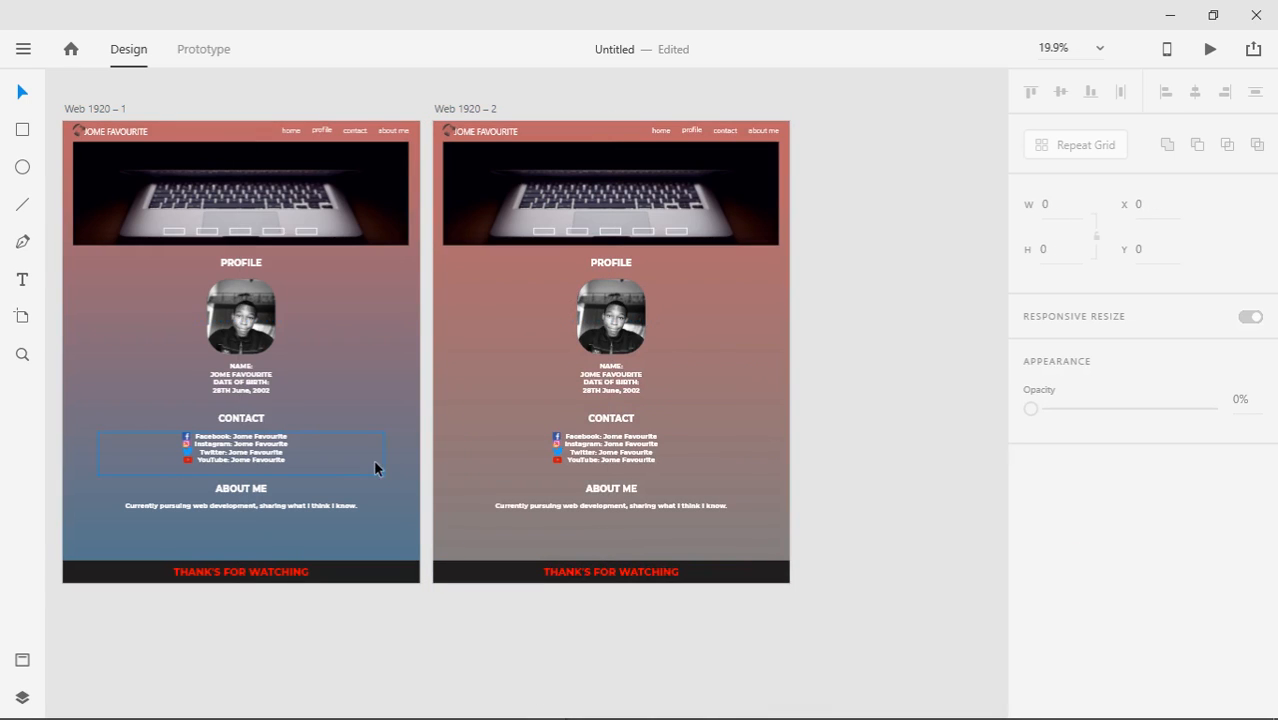
pyautogui.click(400, 542)
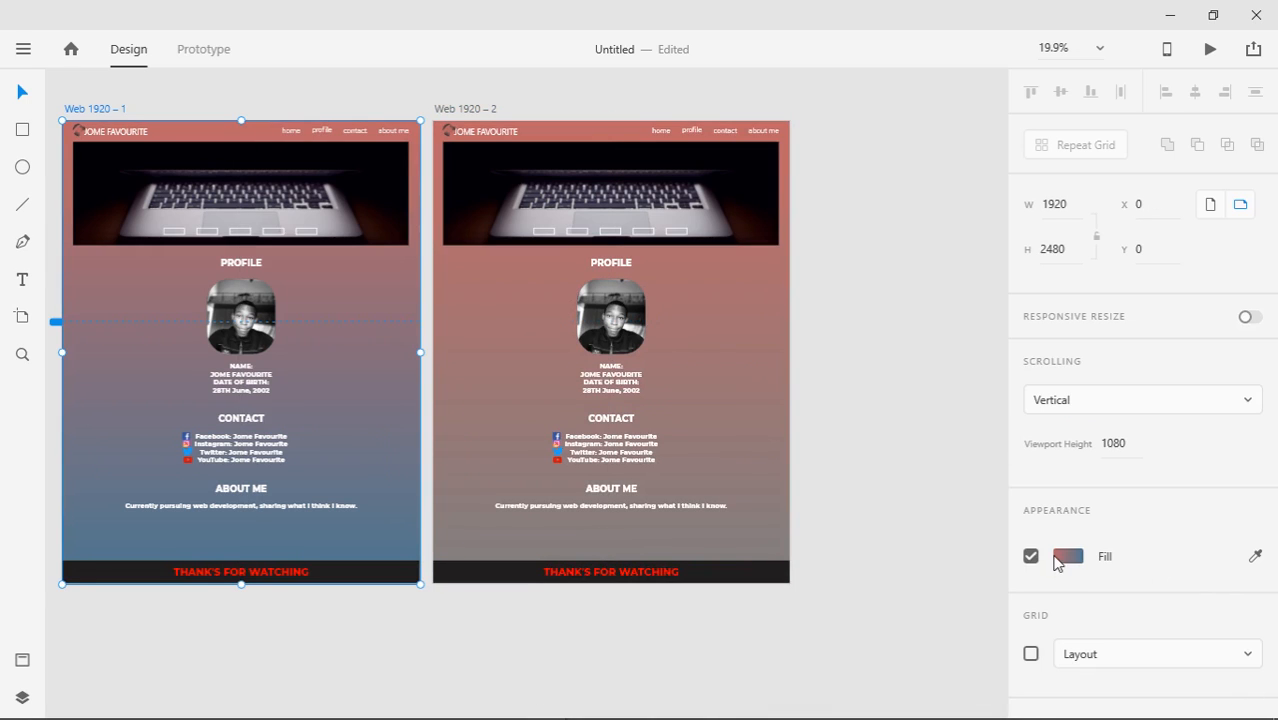
pyautogui.click(1066, 557)
pyautogui.click(465, 109)
pyautogui.click(1080, 557)
pyautogui.click(880, 300)
pyautogui.hscroll(3, 880, 300)
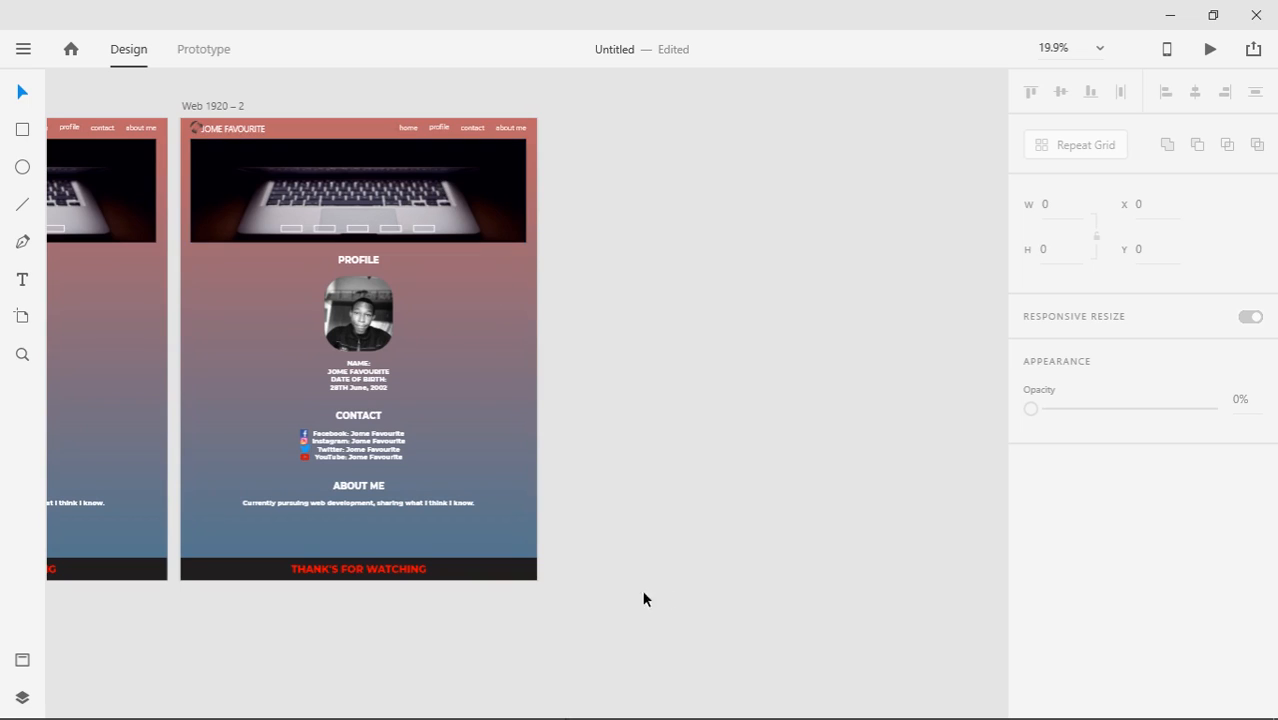
# Shrink and shift the XD window, then stretch the new Web 1920 – 3 artboard taller
pyautogui.click(1213, 15)
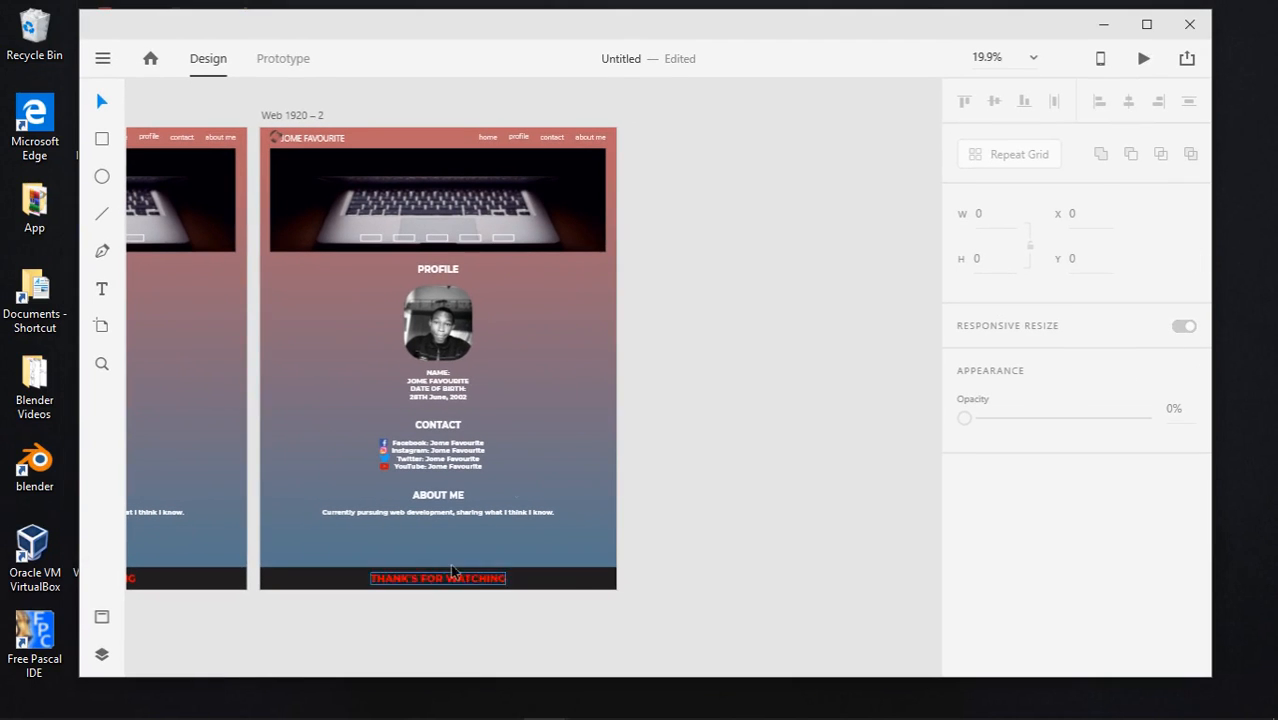
pyautogui.moveTo(864, 31); pyautogui.dragTo(551, 257)
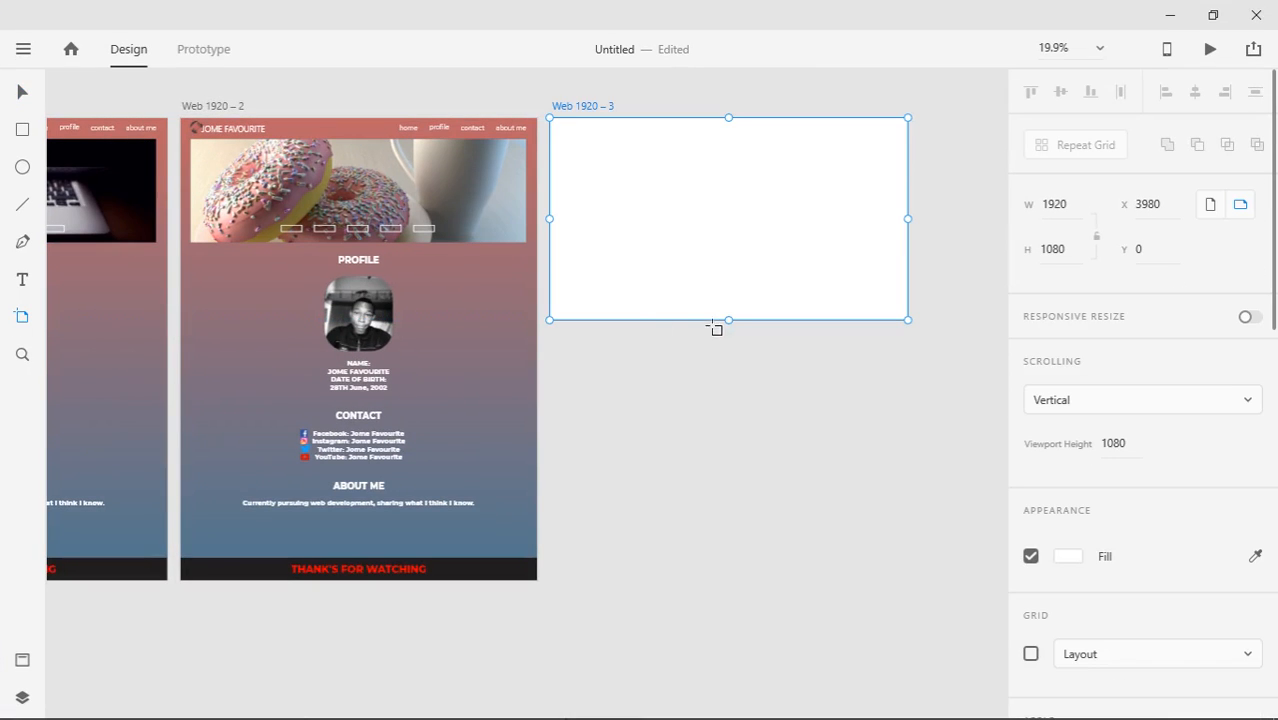
pyautogui.moveTo(715, 326)
pyautogui.mouseDown()
pyautogui.moveTo(727, 322)
pyautogui.moveTo(727, 348)
pyautogui.mouseUp()
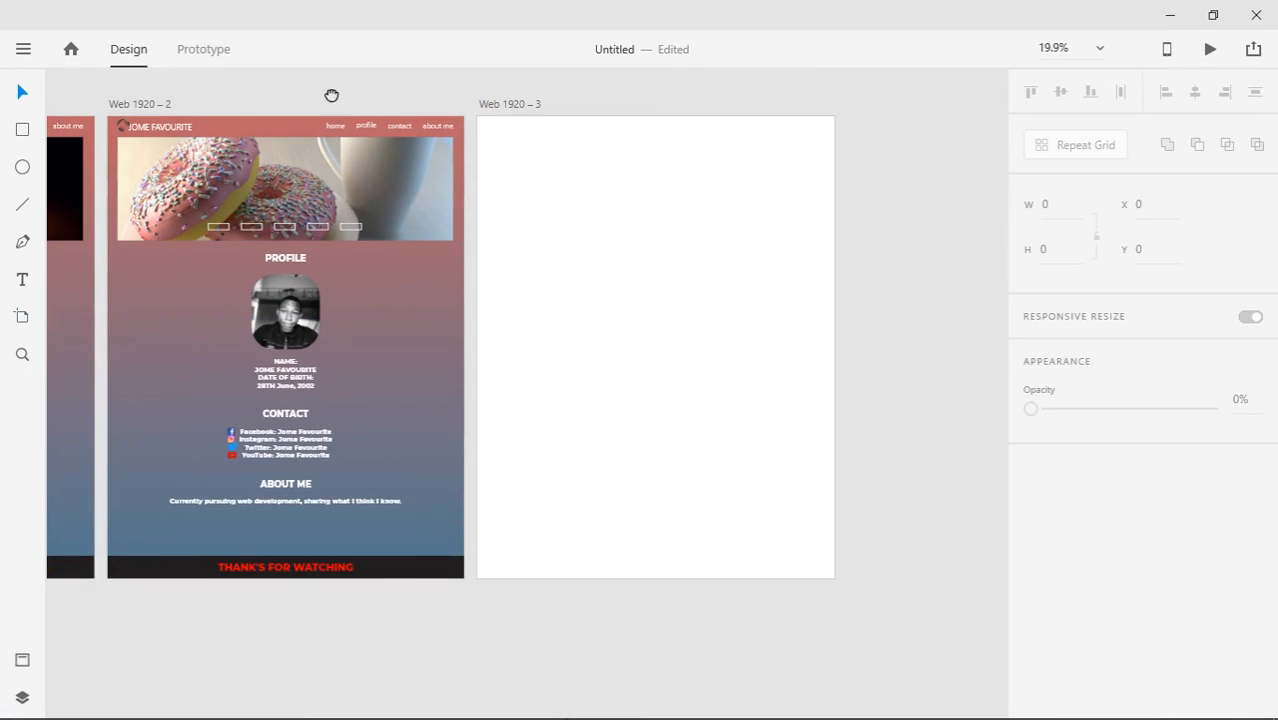
# Select the Web 1920 – 3 artboard, then enter Prototype mode
pyautogui.click(509, 103)
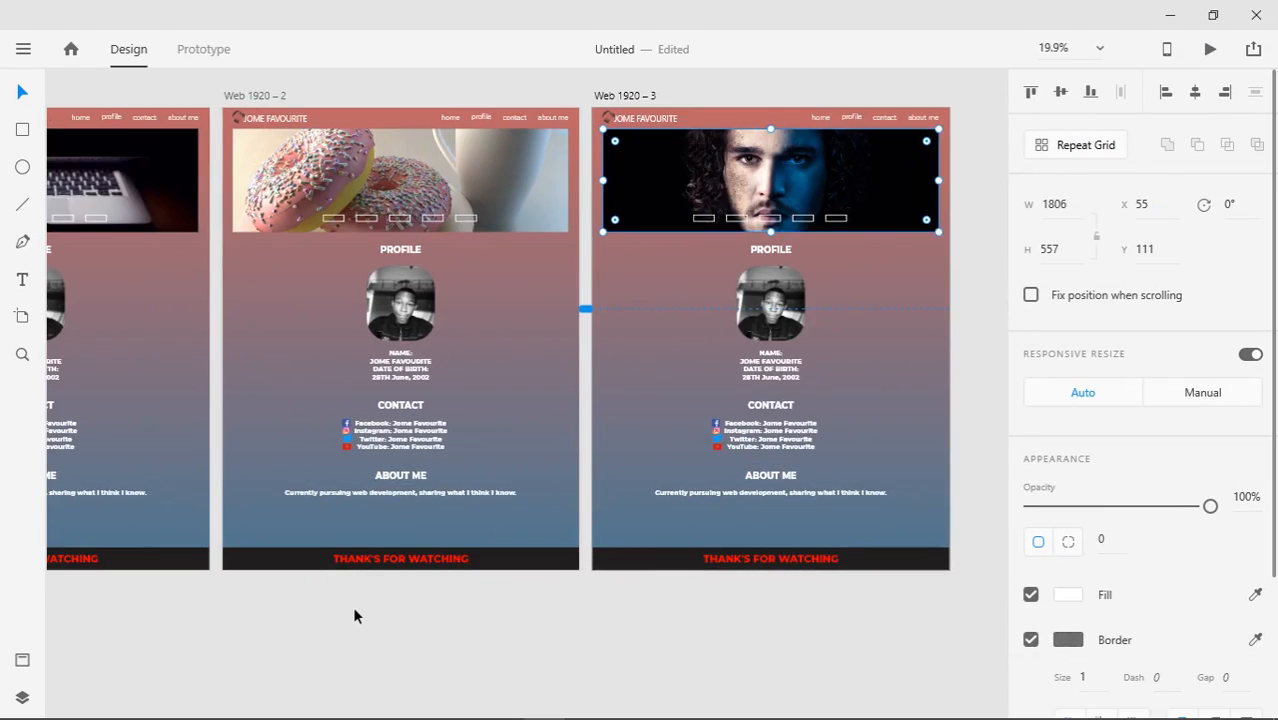
pyautogui.hscroll(-3, 522, 584)
pyautogui.click(203, 52)
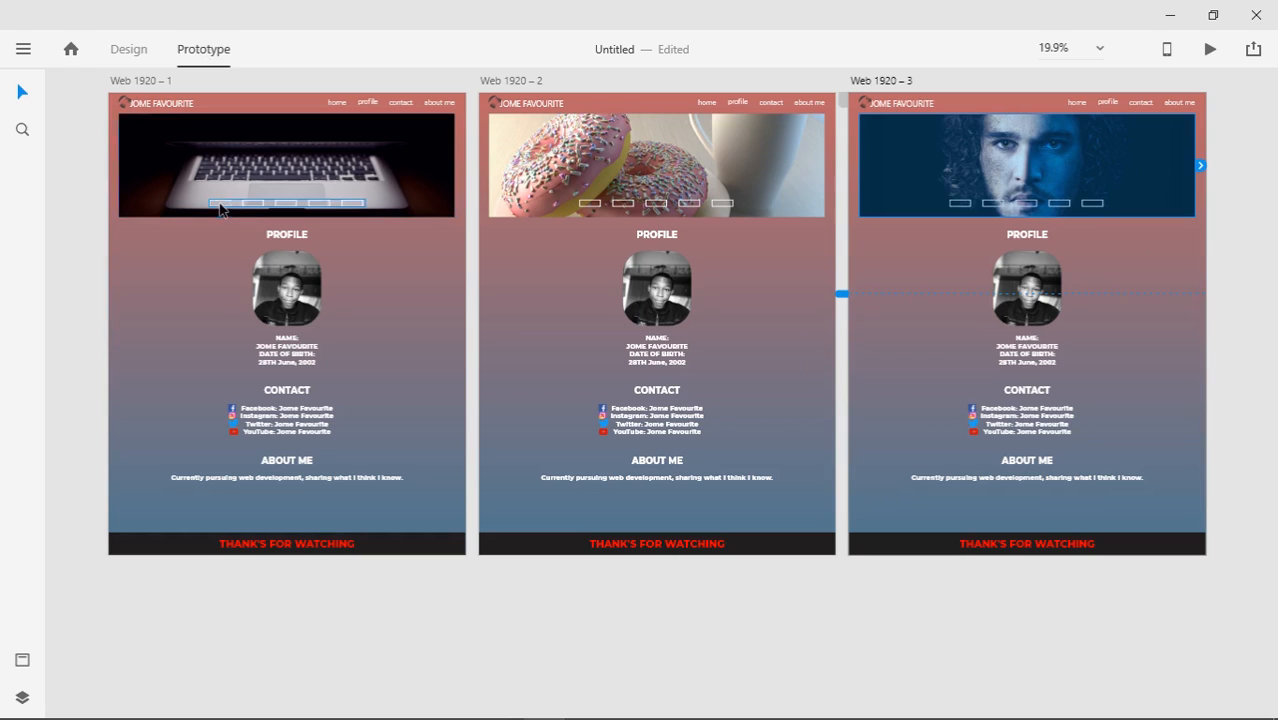
# Wire the first artboard's second slider dot to Web 1920 – 2 with Tap, Transition and no animation
pyautogui.click(221, 207)
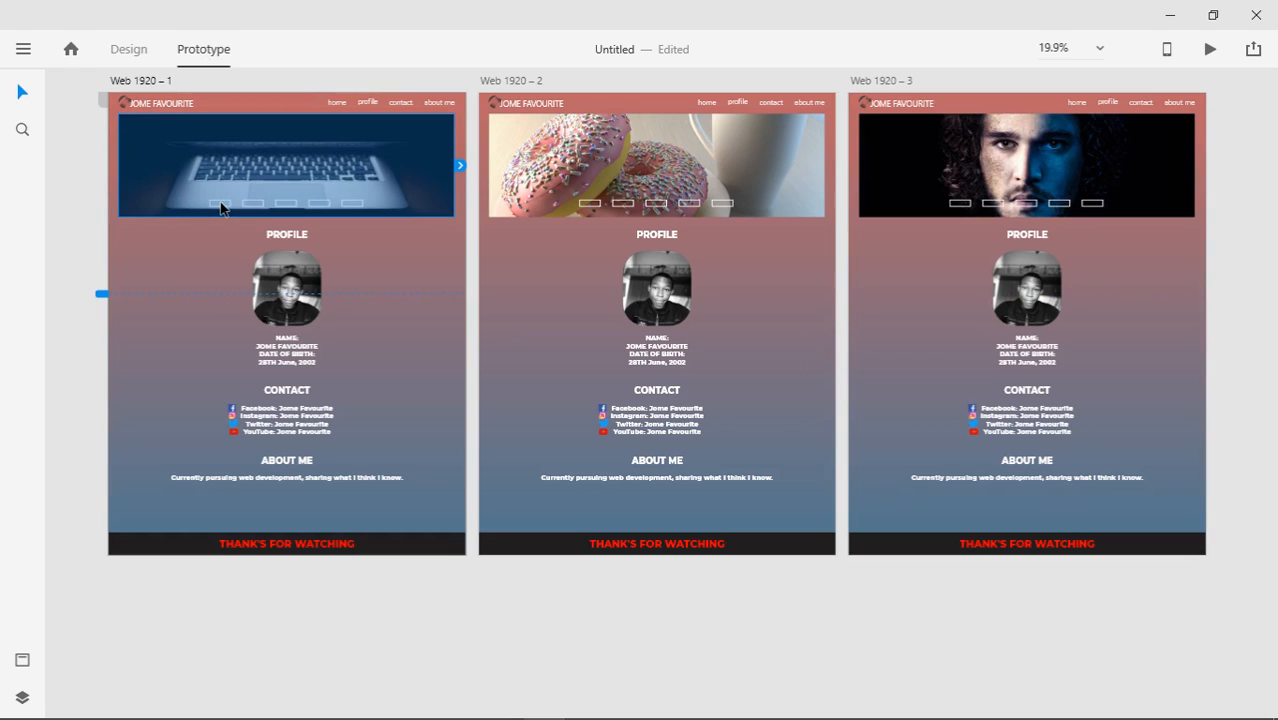
pyautogui.click(225, 206)
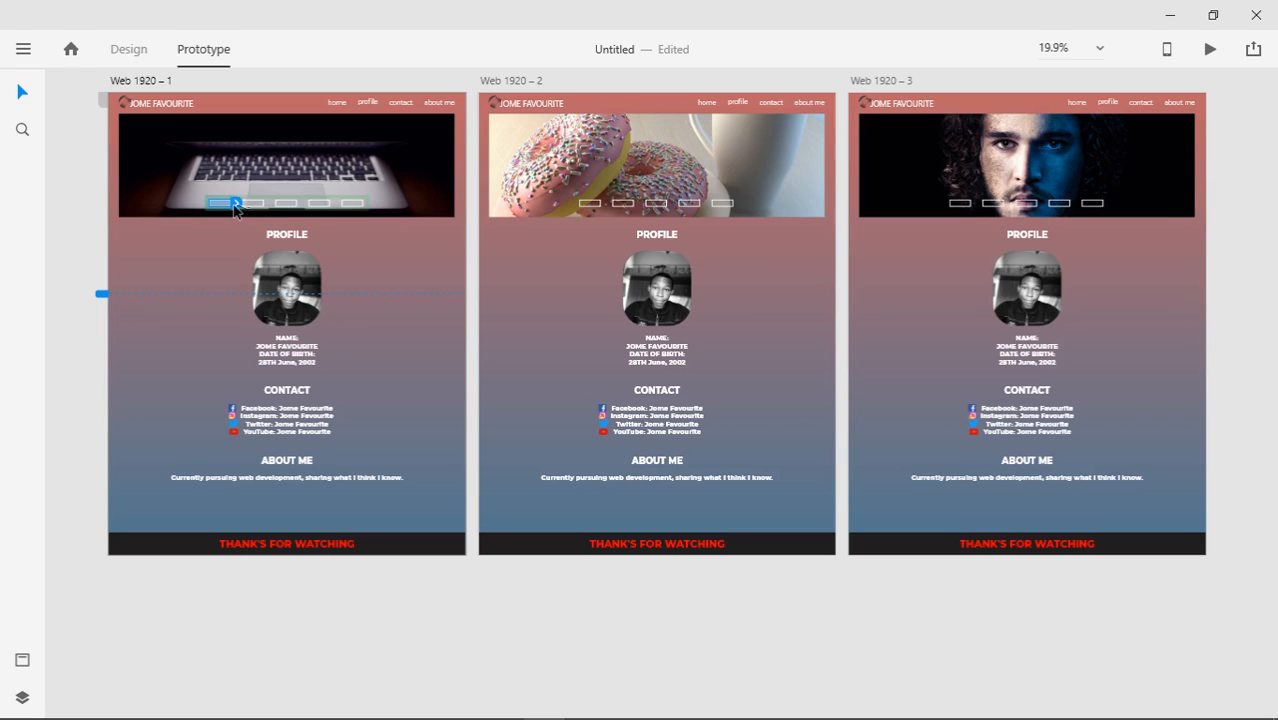
pyautogui.moveTo(237, 204); pyautogui.dragTo(176, 246)
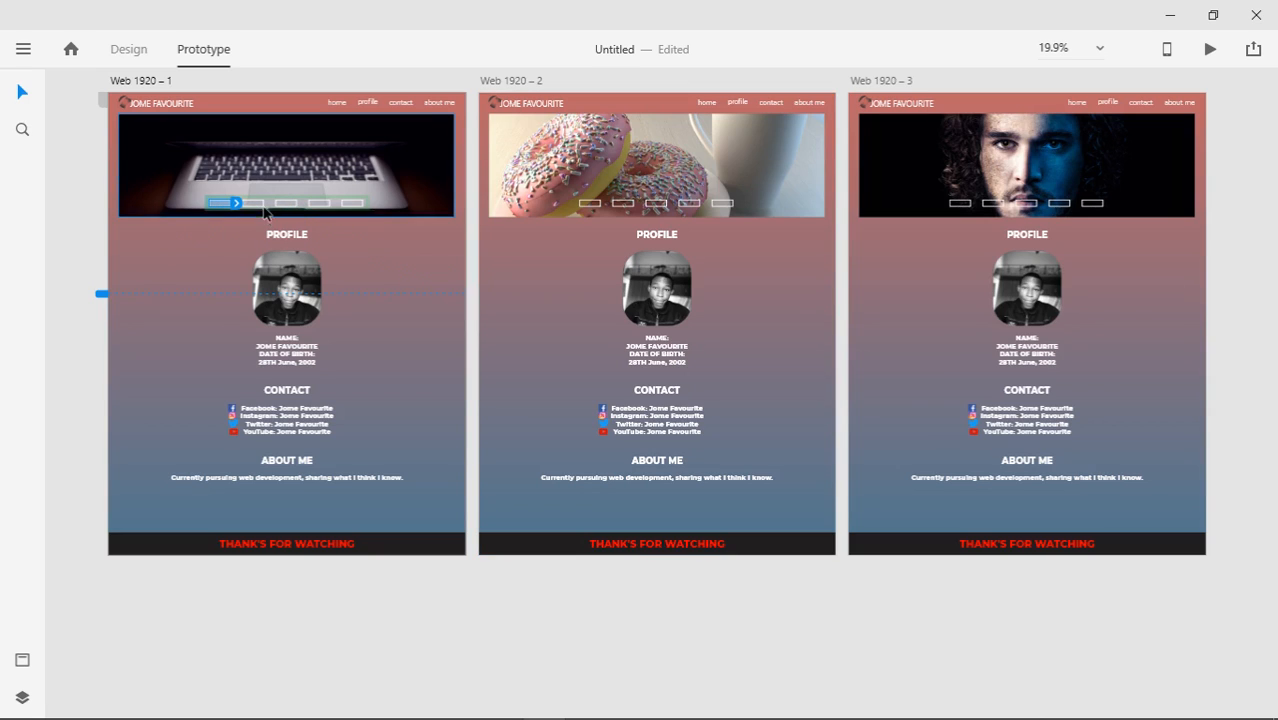
pyautogui.click(266, 205)
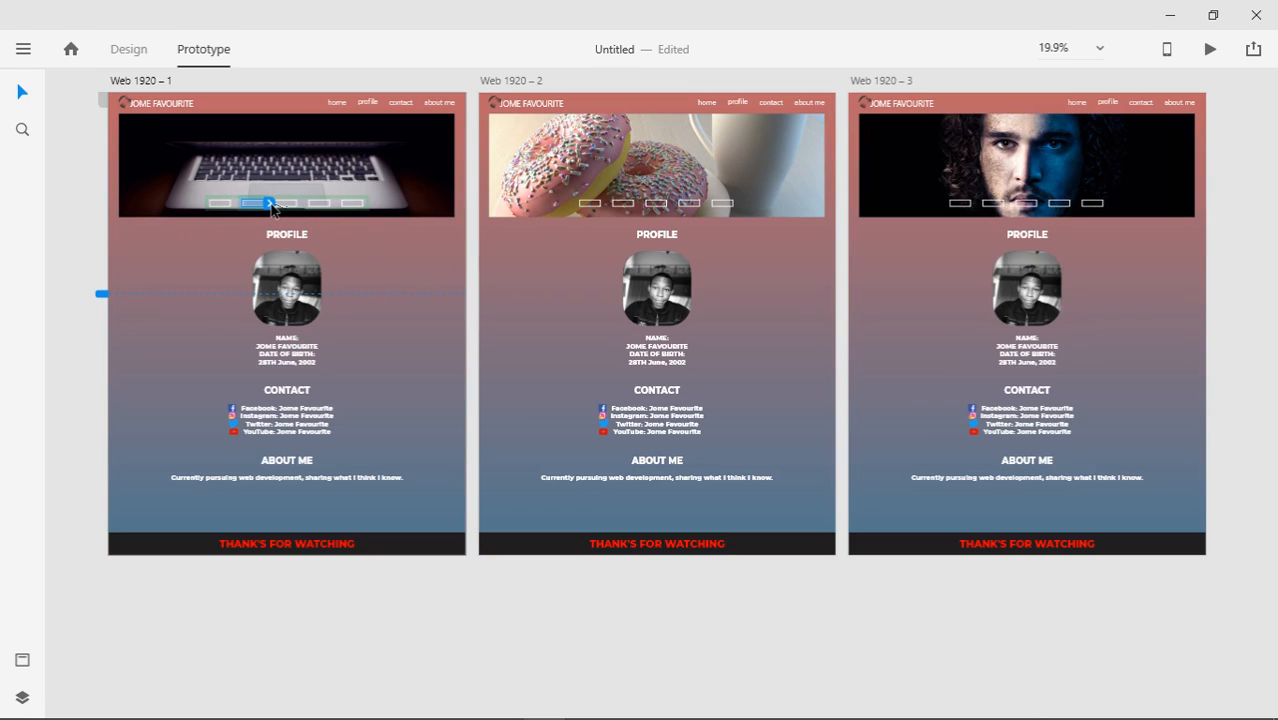
pyautogui.moveTo(272, 206); pyautogui.dragTo(486, 326)
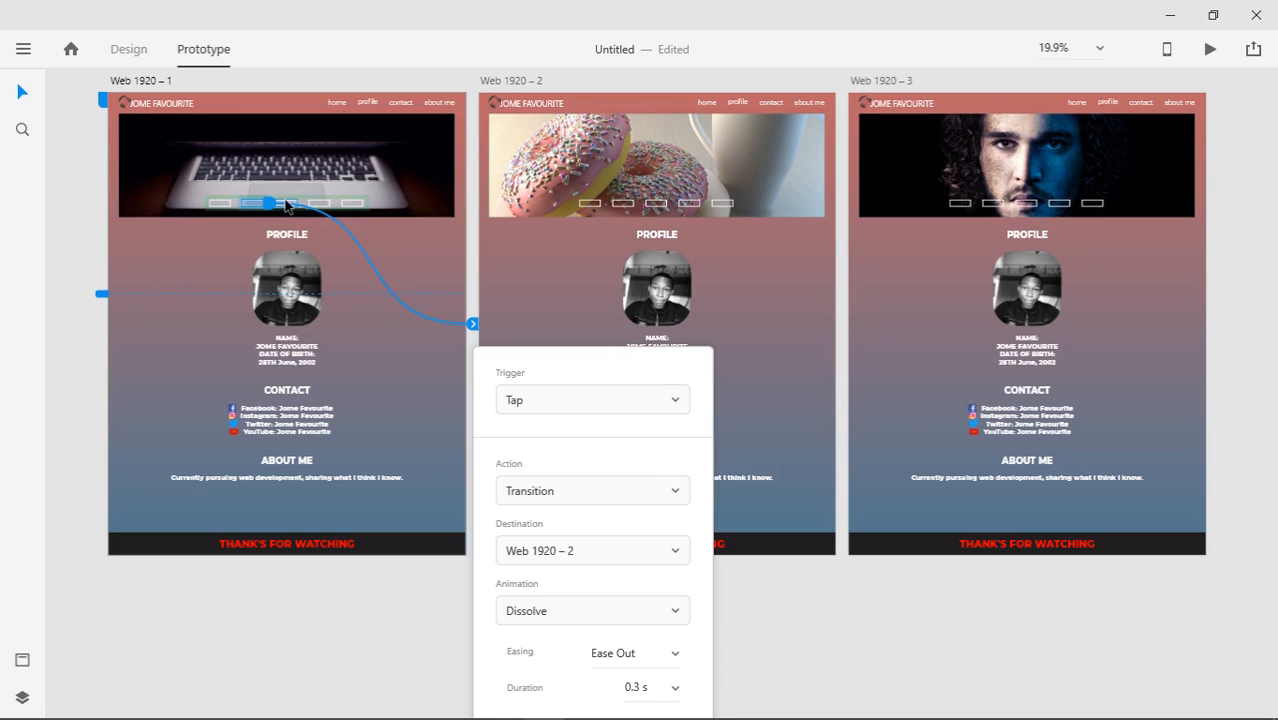
pyautogui.click(658, 405)
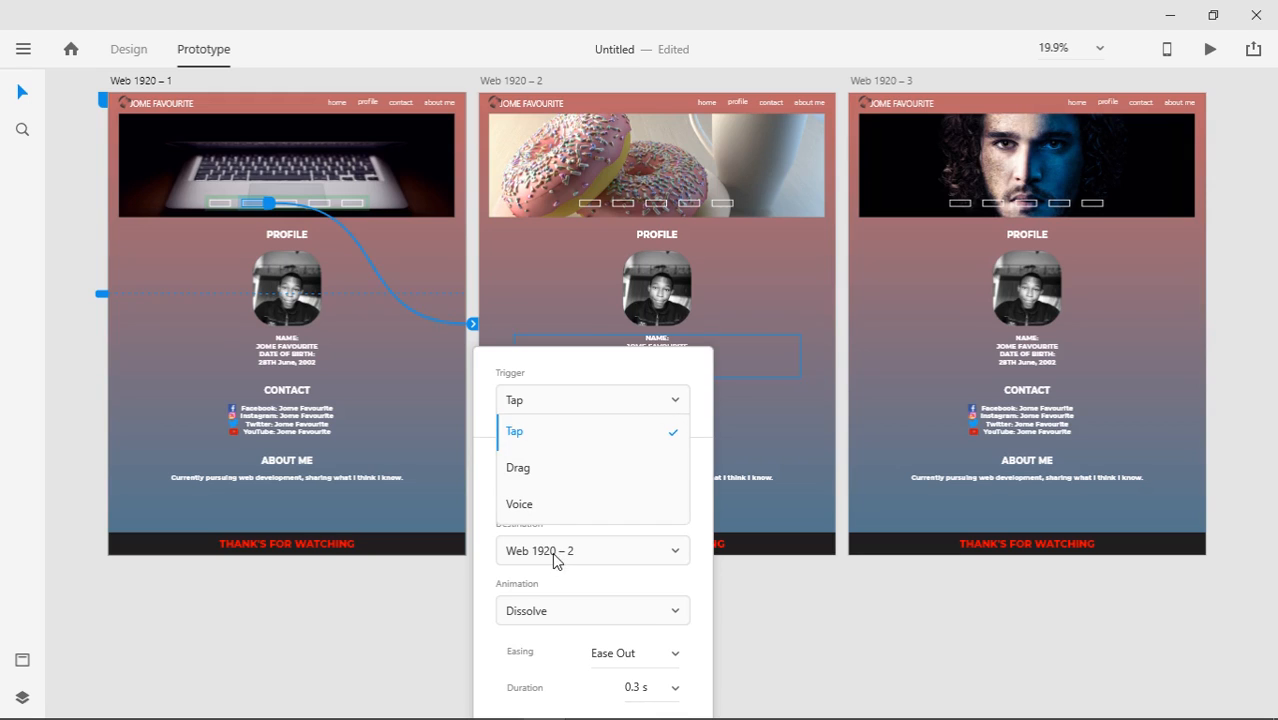
pyautogui.click(577, 436)
pyautogui.click(592, 492)
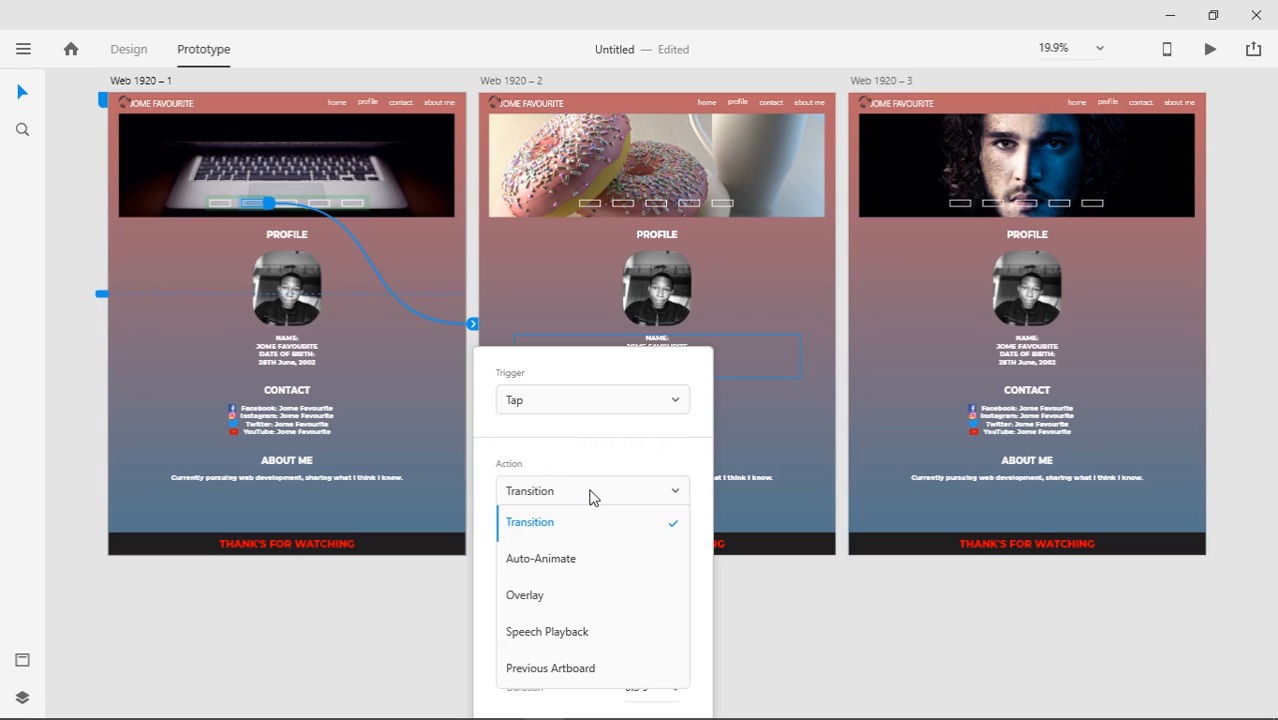
pyautogui.click(606, 464)
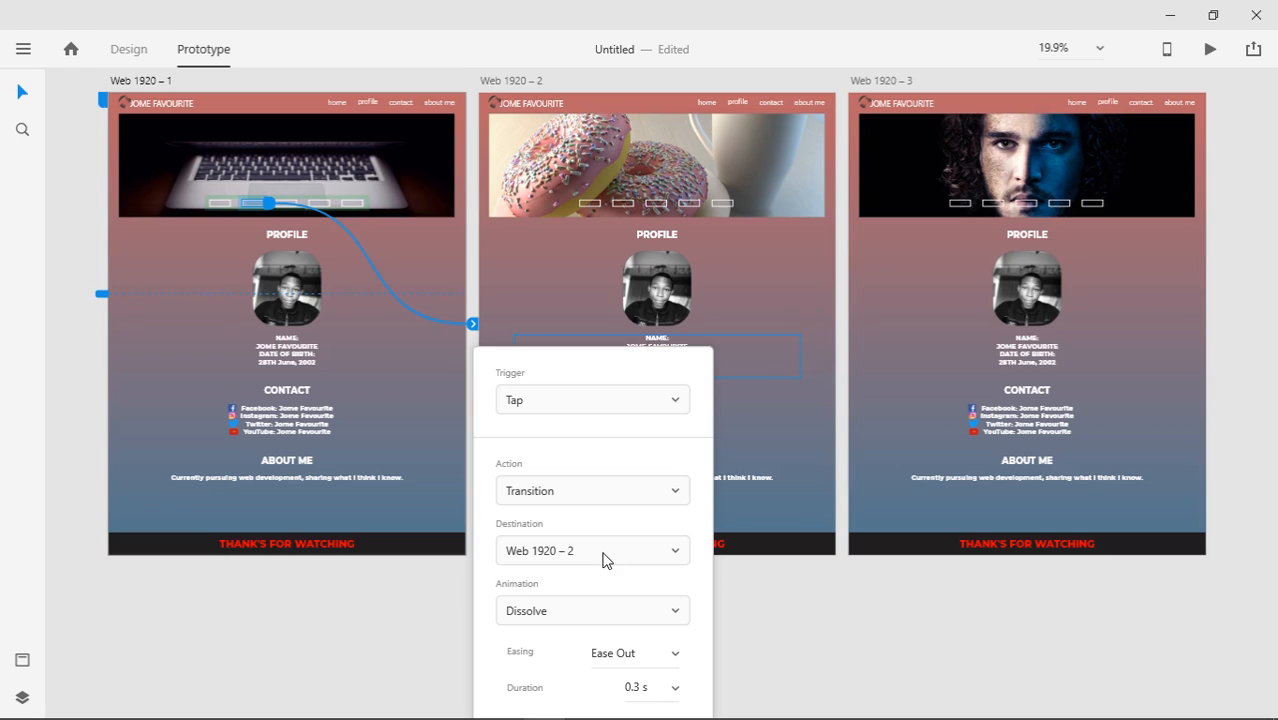
pyautogui.click(600, 612)
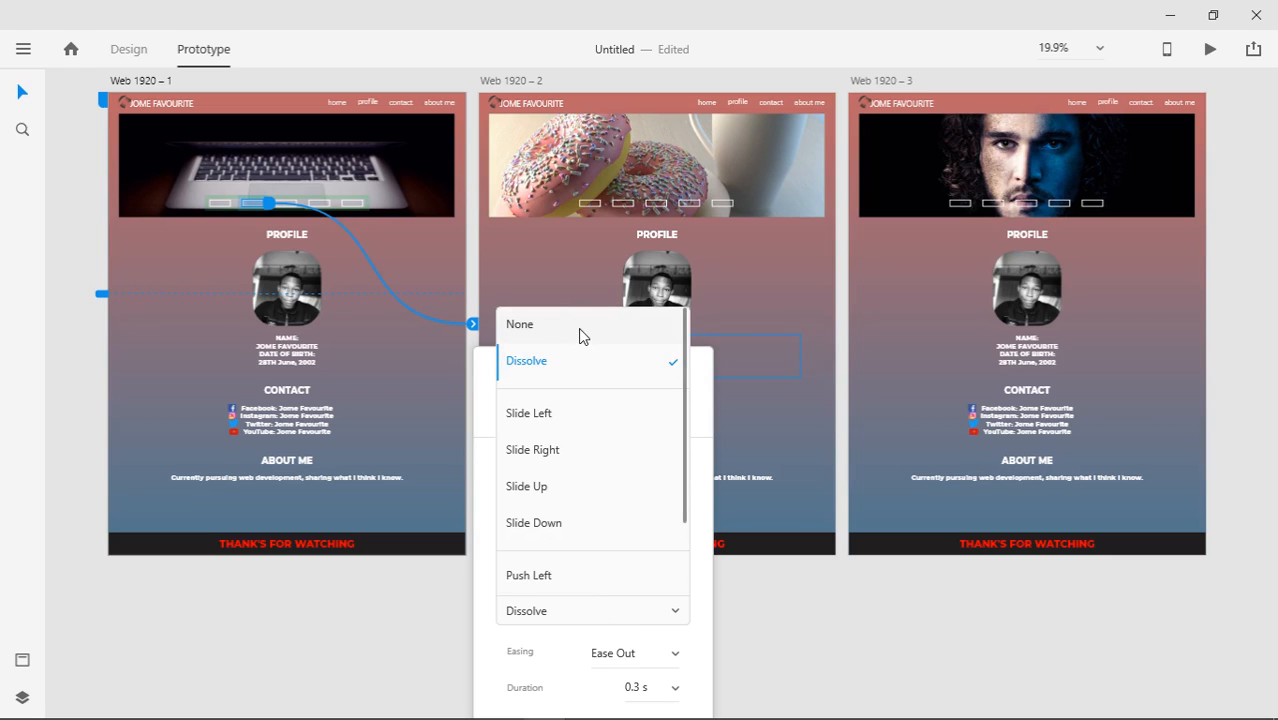
pyautogui.click(578, 327)
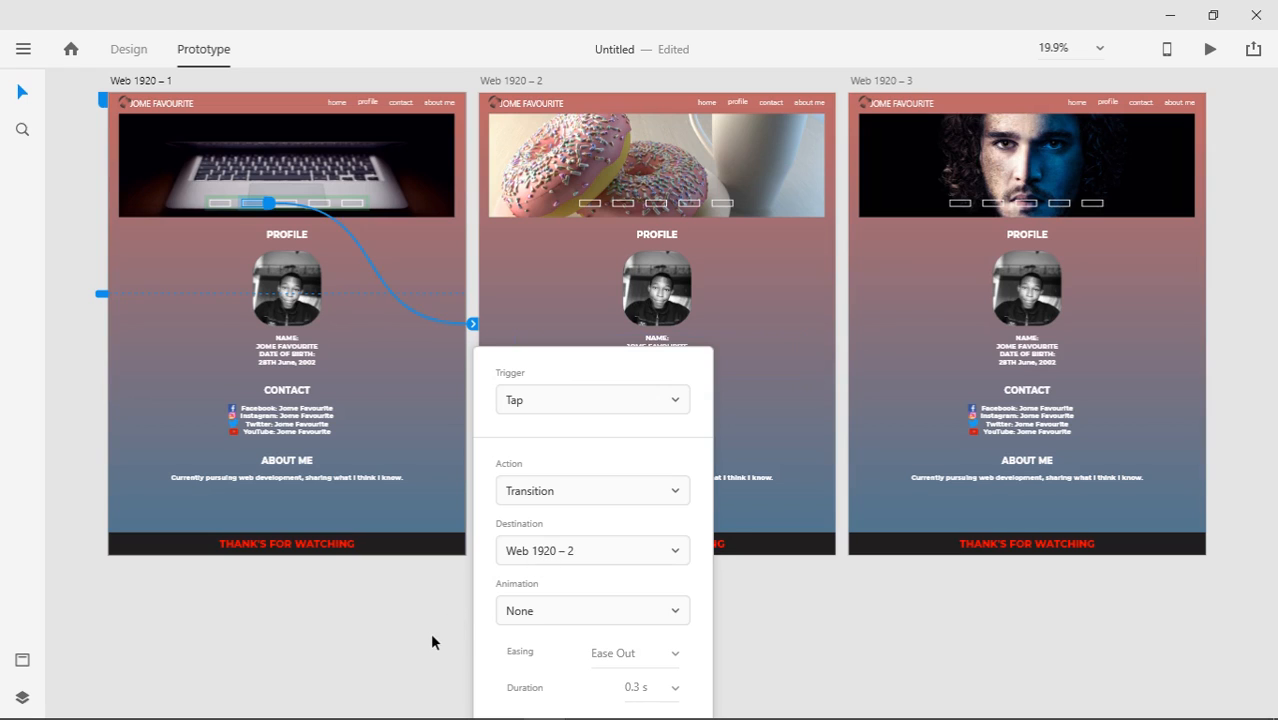
pyautogui.click(432, 636)
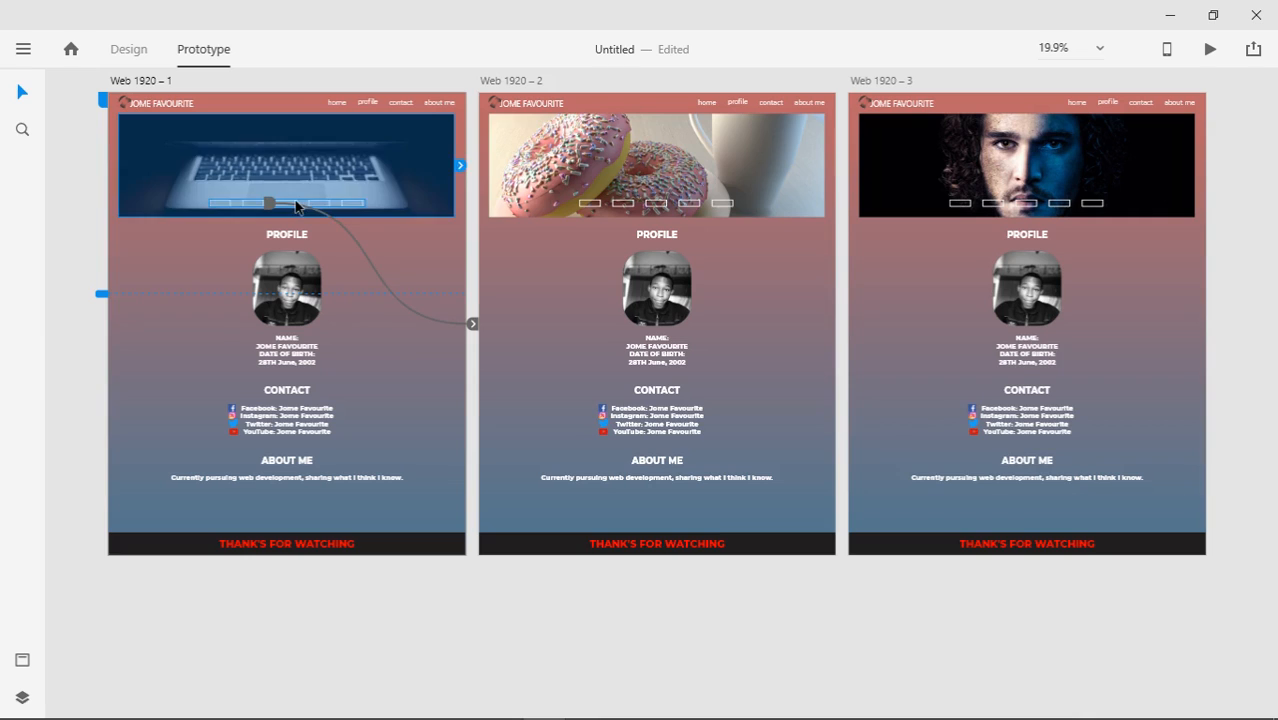
# Inspect the slider links on the second and third artboards
pyautogui.click(623, 201)
pyautogui.click(656, 204)
pyautogui.doubleClick(993, 204)
pyautogui.click(1236, 165)
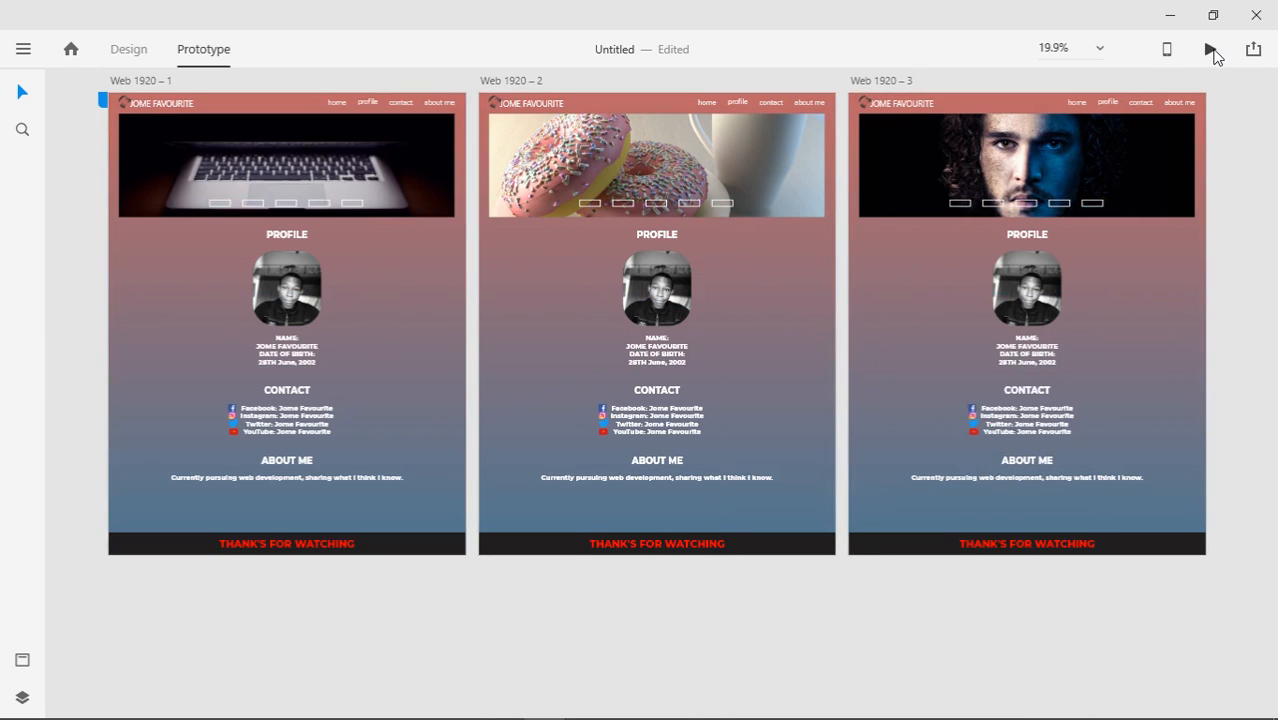
pyautogui.click(1211, 50)
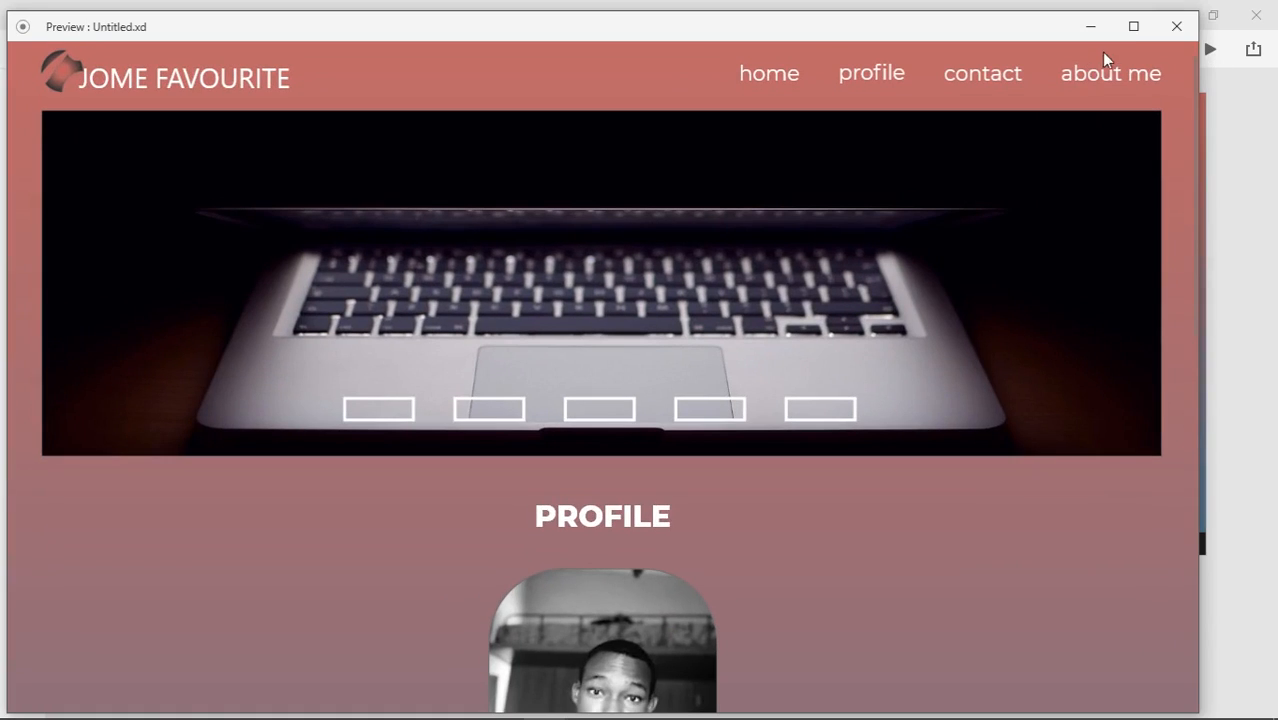
pyautogui.click(1133, 28)
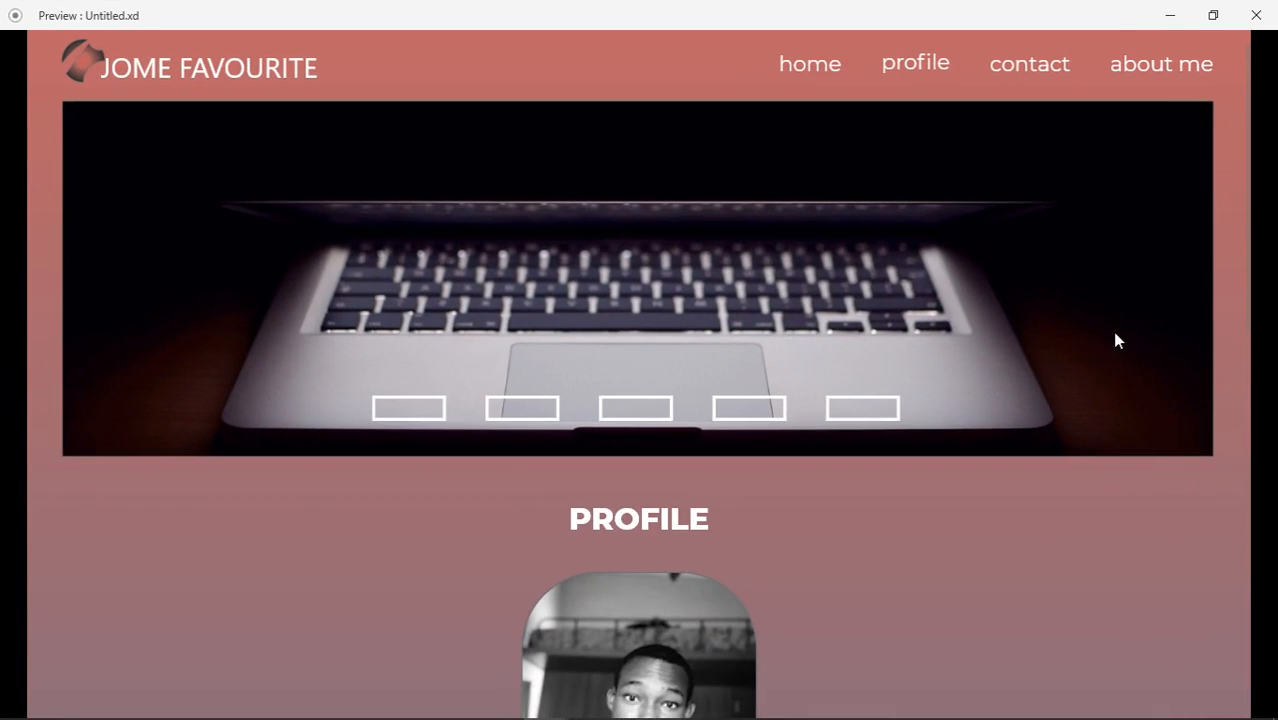
pyautogui.scroll(-2, 1247, 289)
pyautogui.moveTo(1247, 289); pyautogui.dragTo(1247, 157)
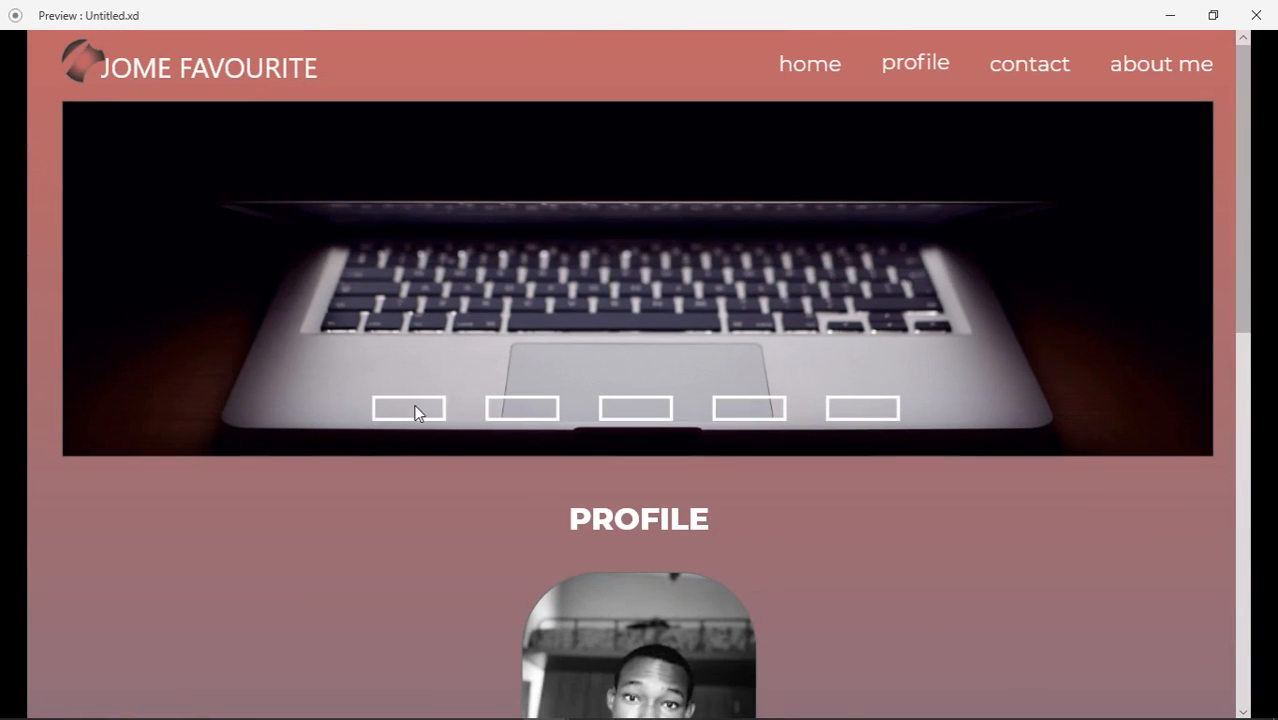
pyautogui.click(522, 410)
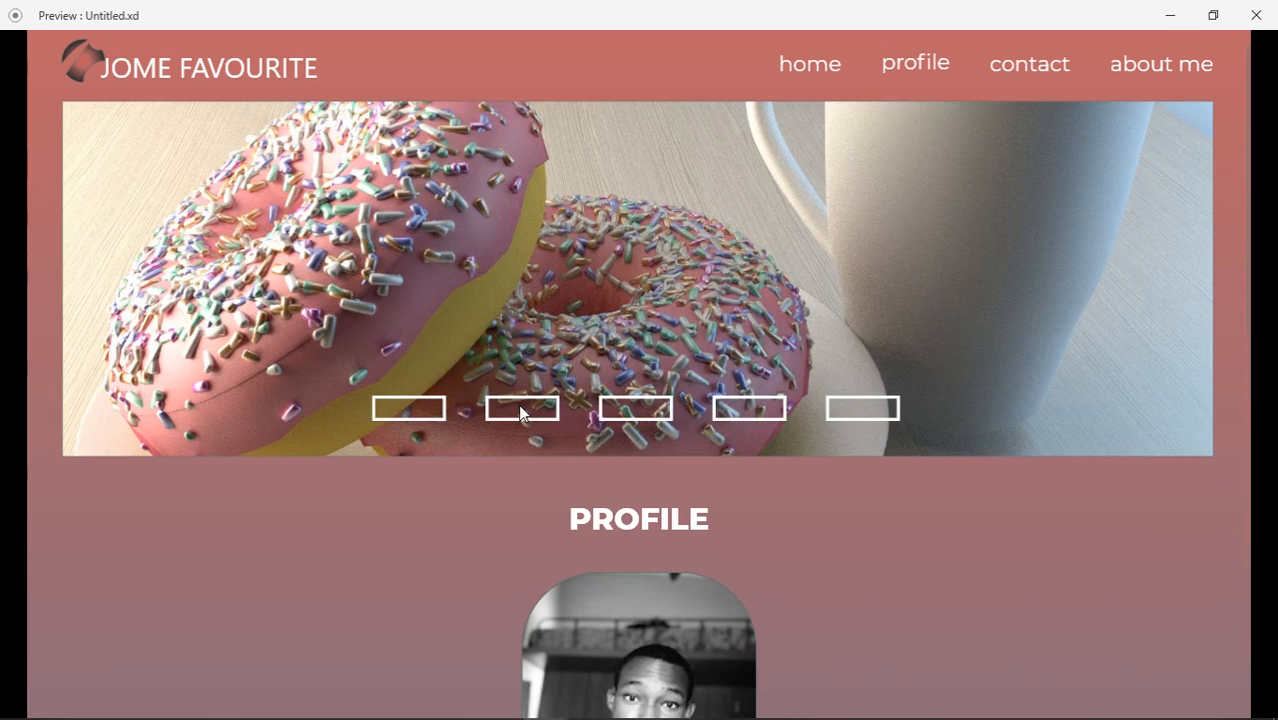
pyautogui.click(637, 413)
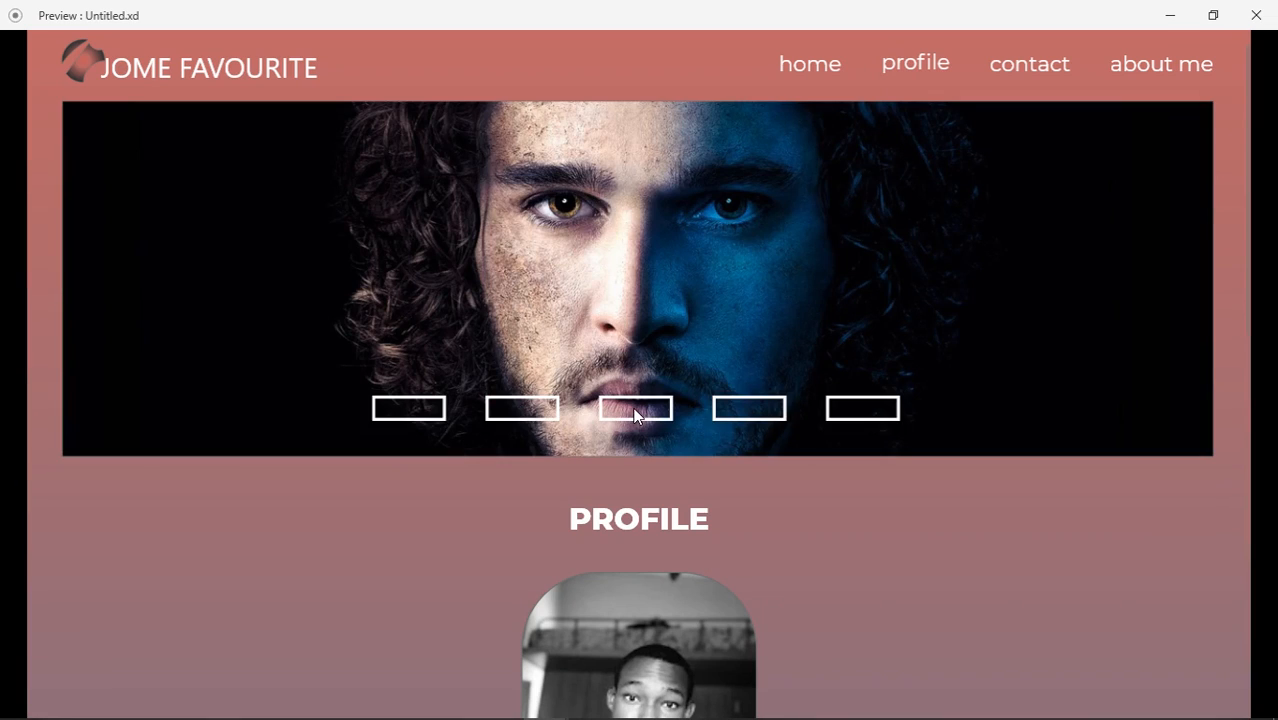
pyautogui.click(434, 414)
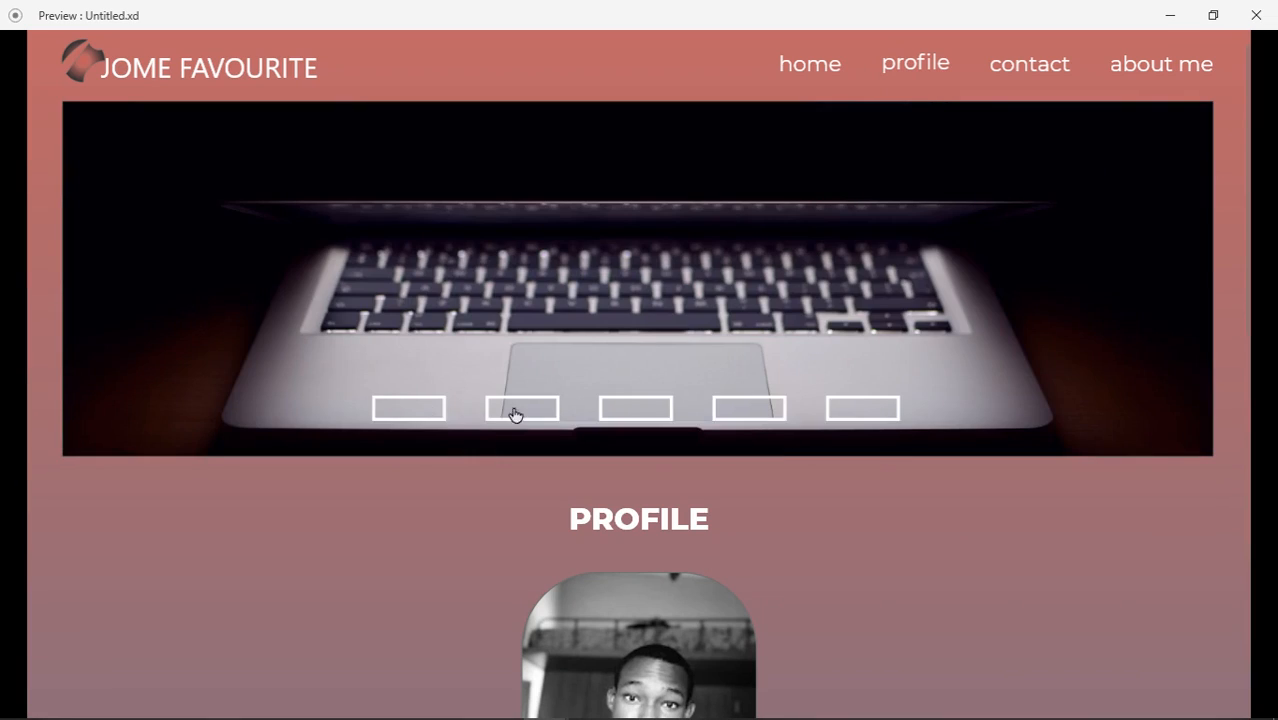
pyautogui.click(551, 414)
pyautogui.click(649, 416)
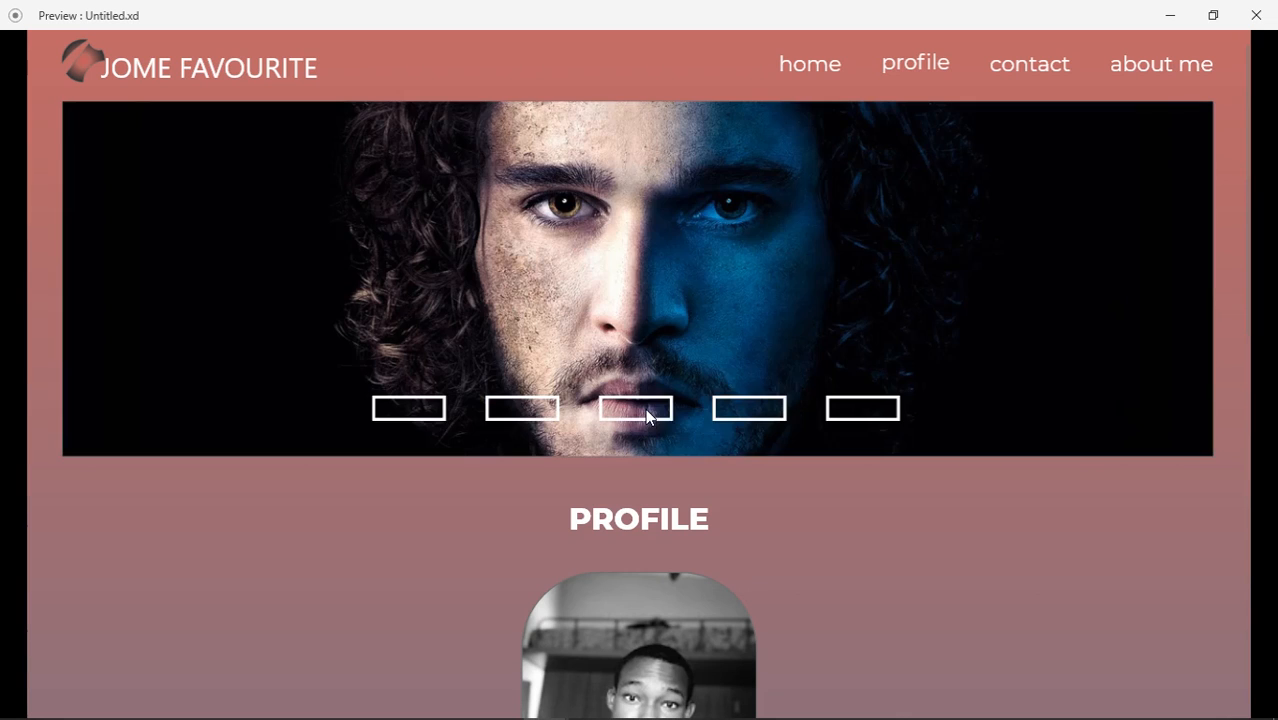
pyautogui.click(554, 420)
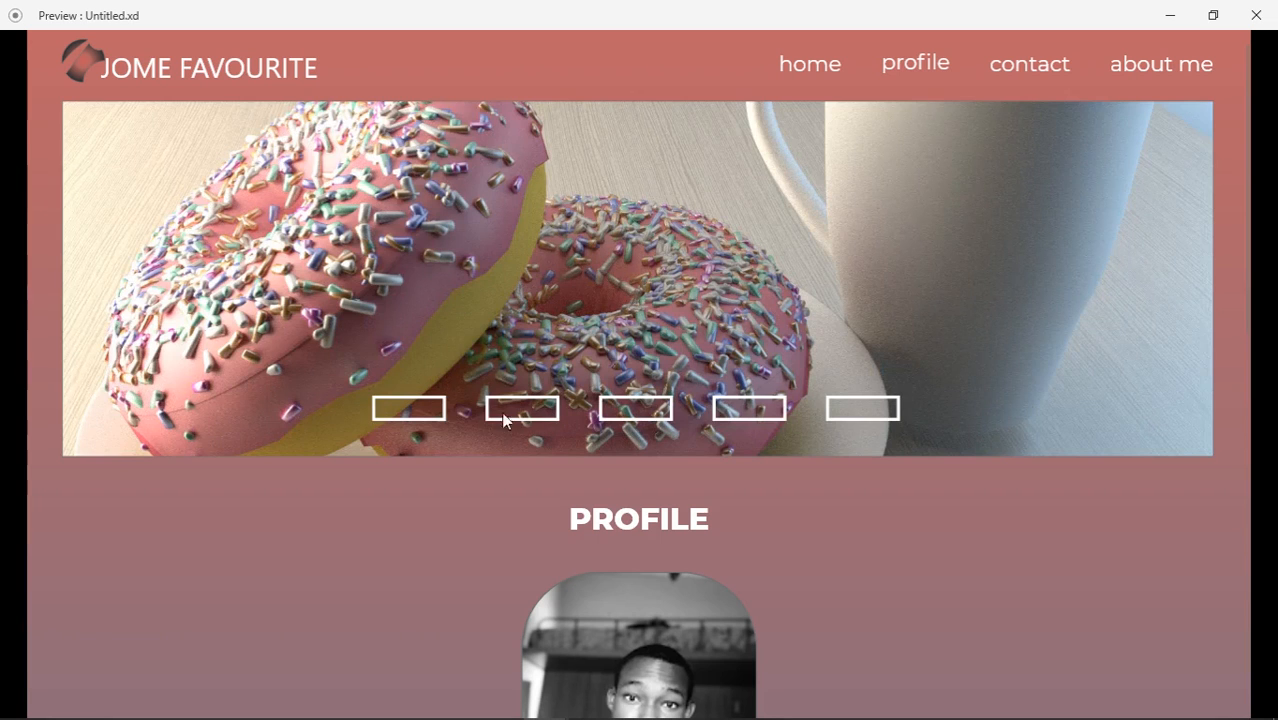
pyautogui.click(428, 420)
pyautogui.click(547, 418)
pyautogui.click(634, 420)
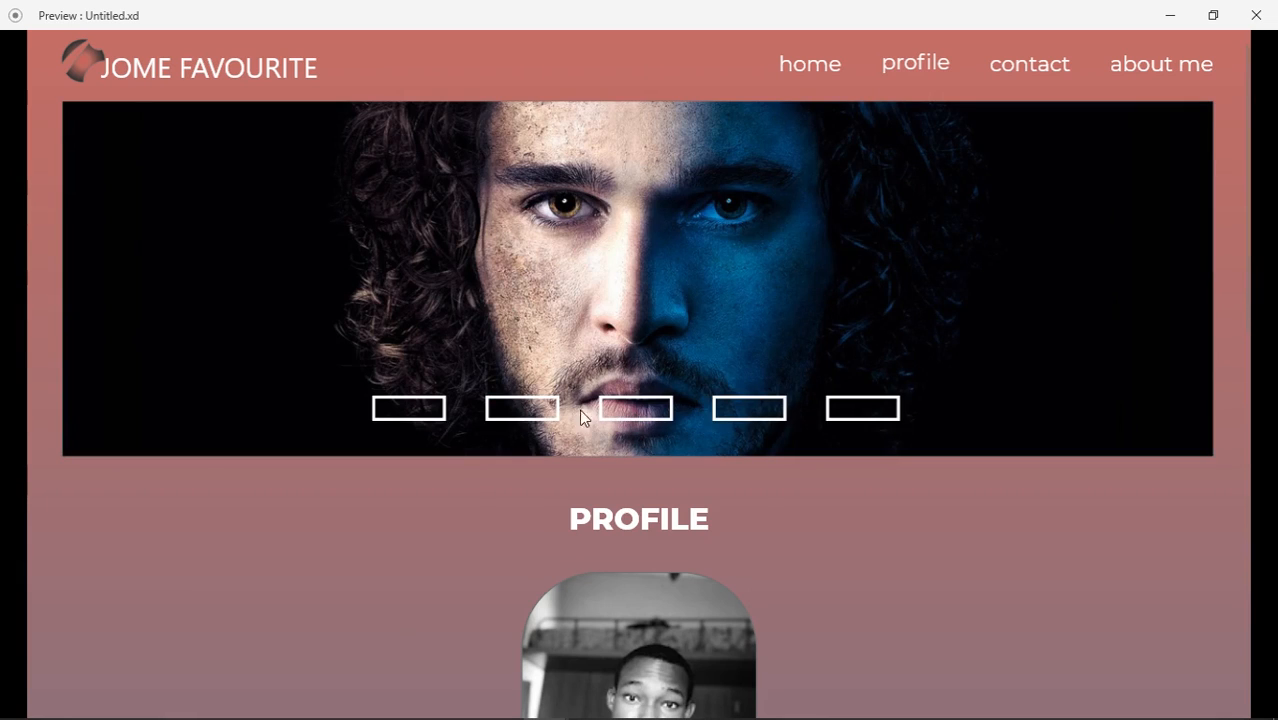
pyautogui.click(552, 418)
pyautogui.click(428, 420)
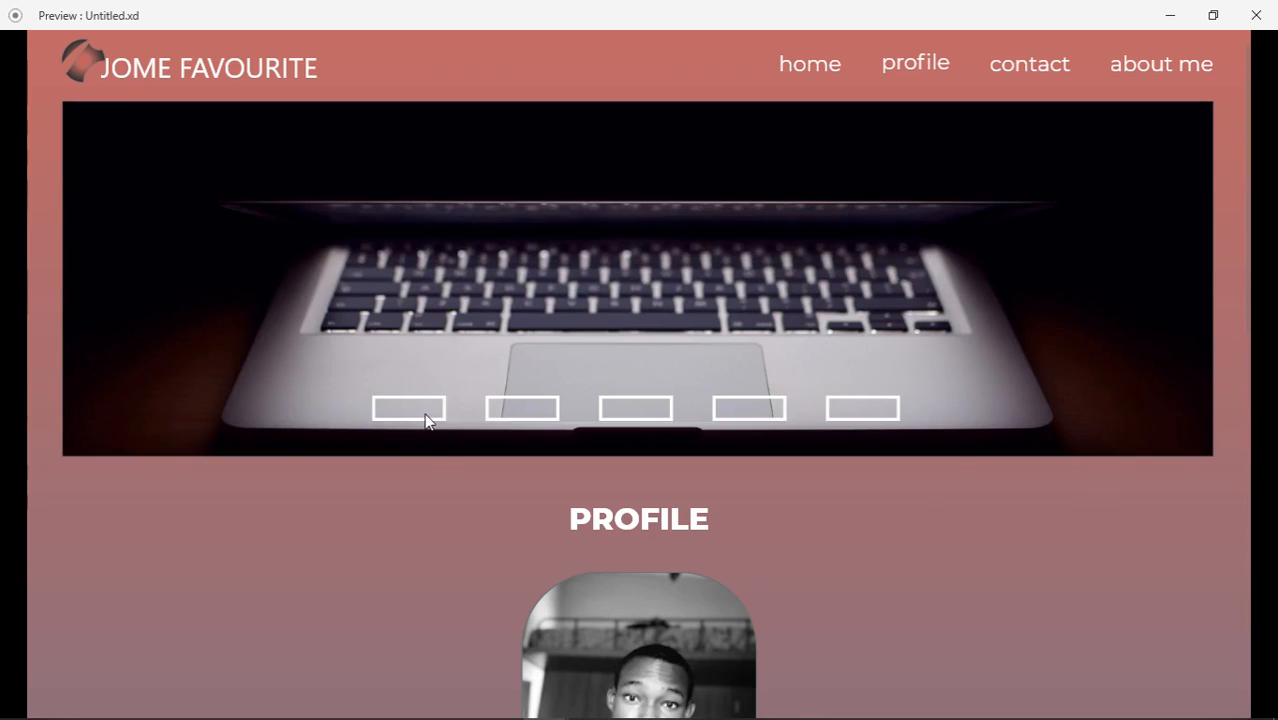
pyautogui.click(536, 412)
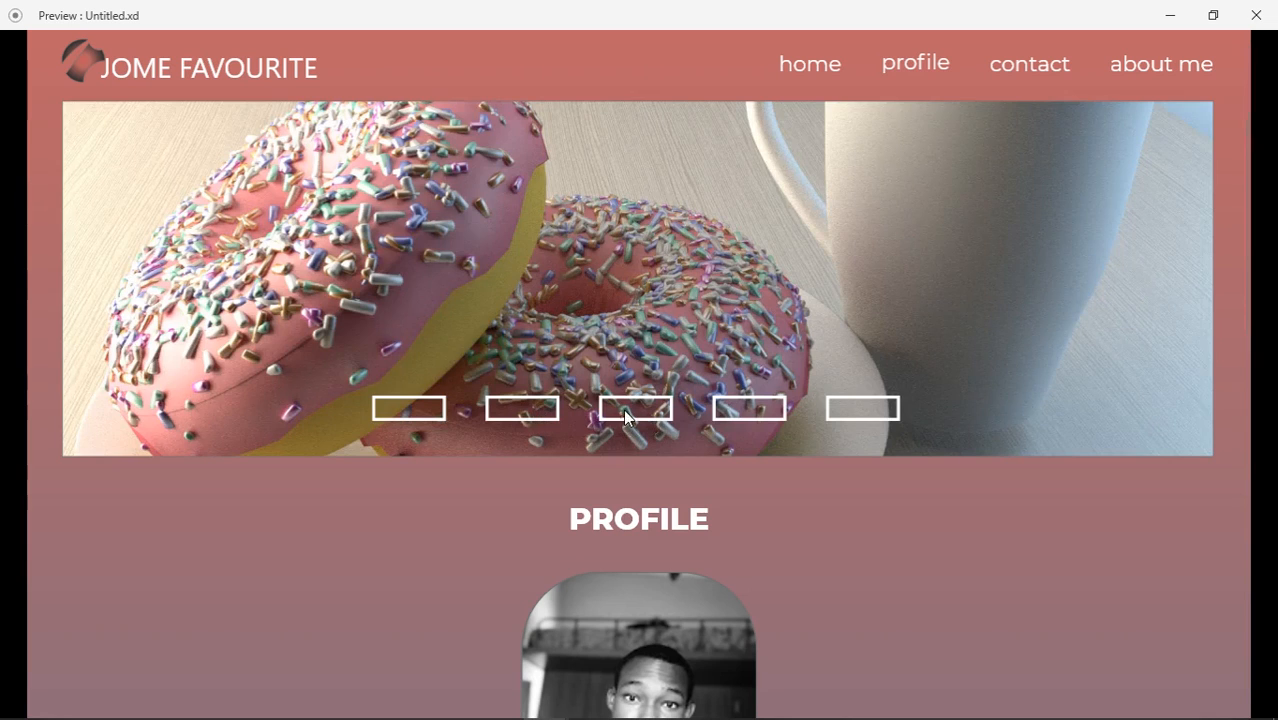
pyautogui.click(621, 418)
pyautogui.click(527, 416)
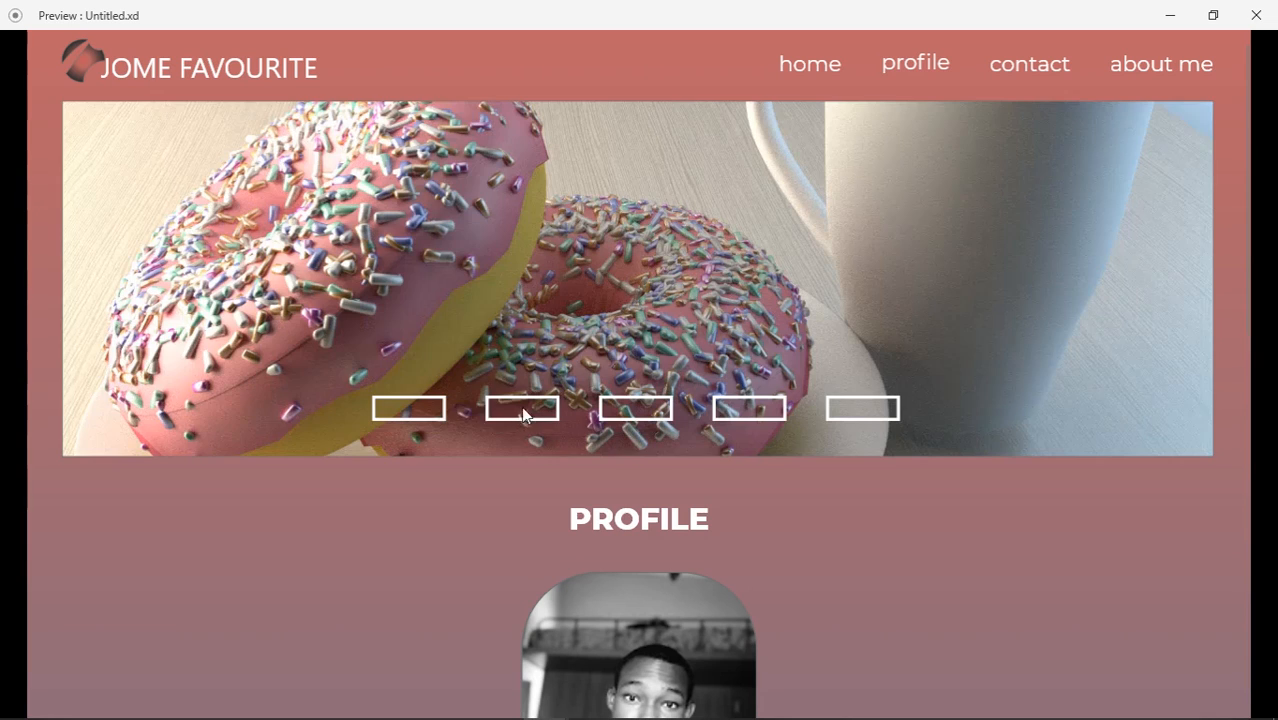
pyautogui.click(440, 412)
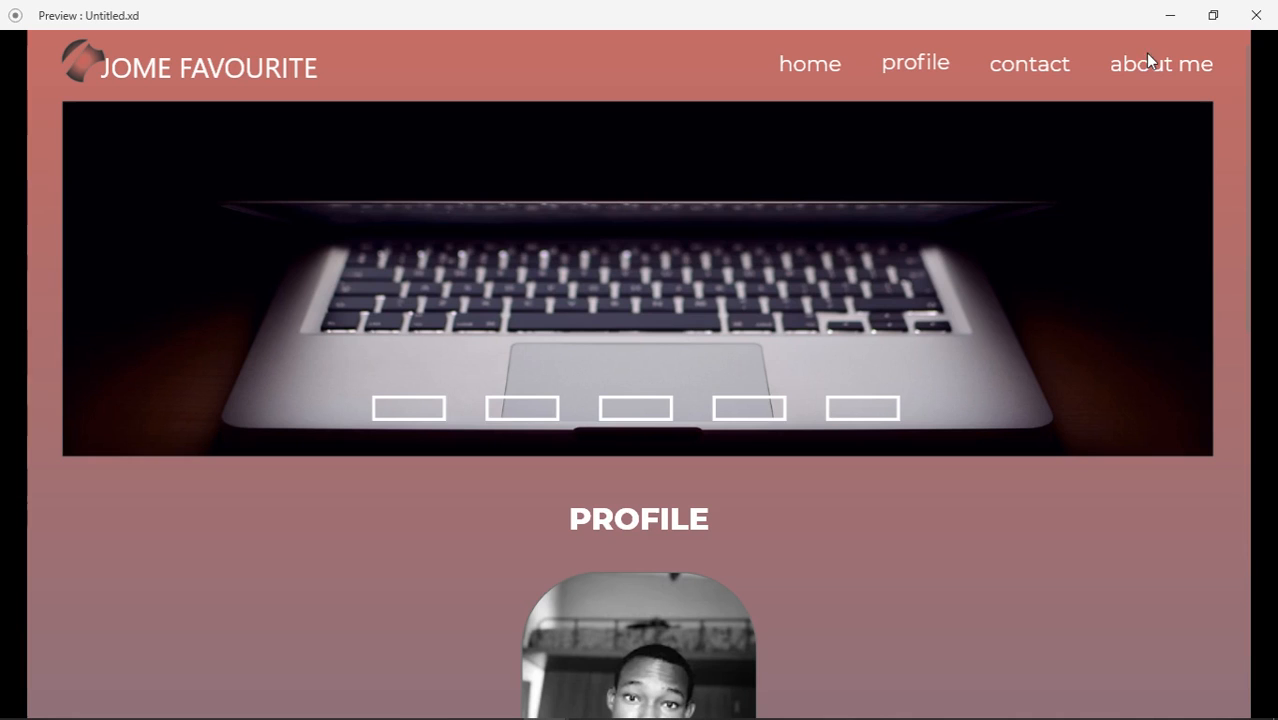
pyautogui.click(1255, 18)
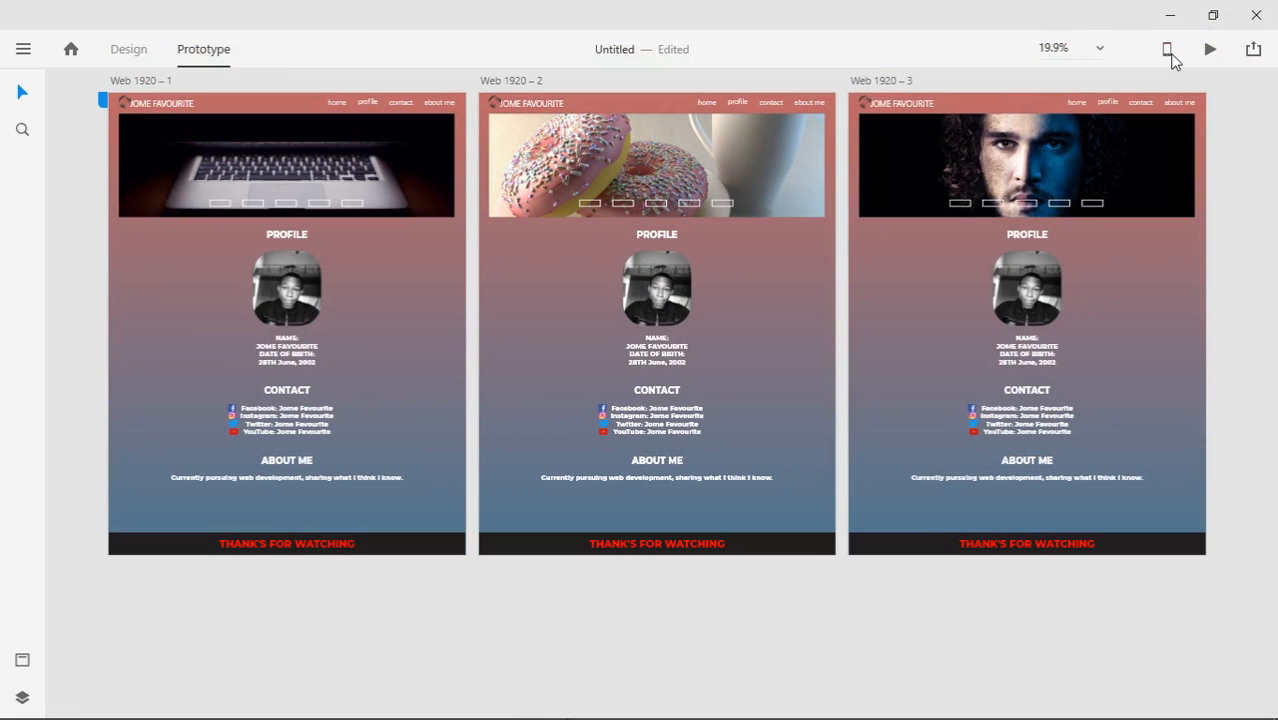
# Dismiss the device preview info, return to Design and pan to reveal the third artboard
pyautogui.click(1170, 55)
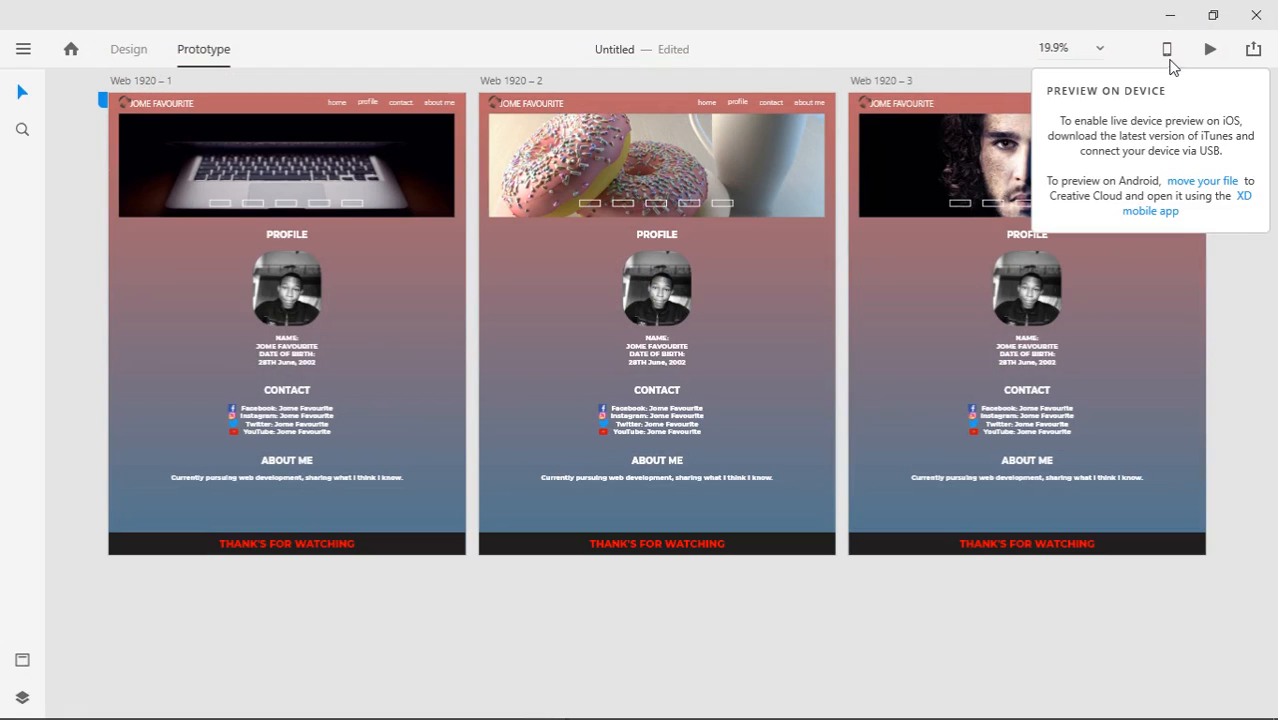
pyautogui.click(985, 640)
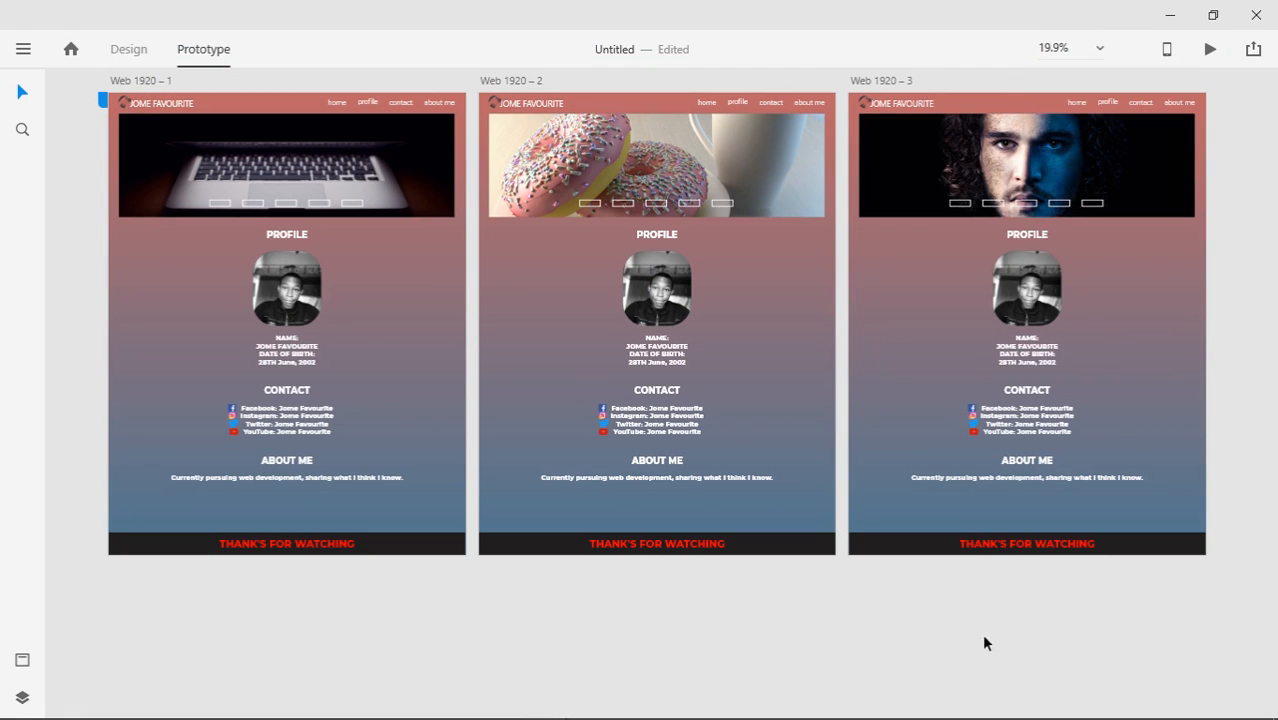
pyautogui.click(120, 52)
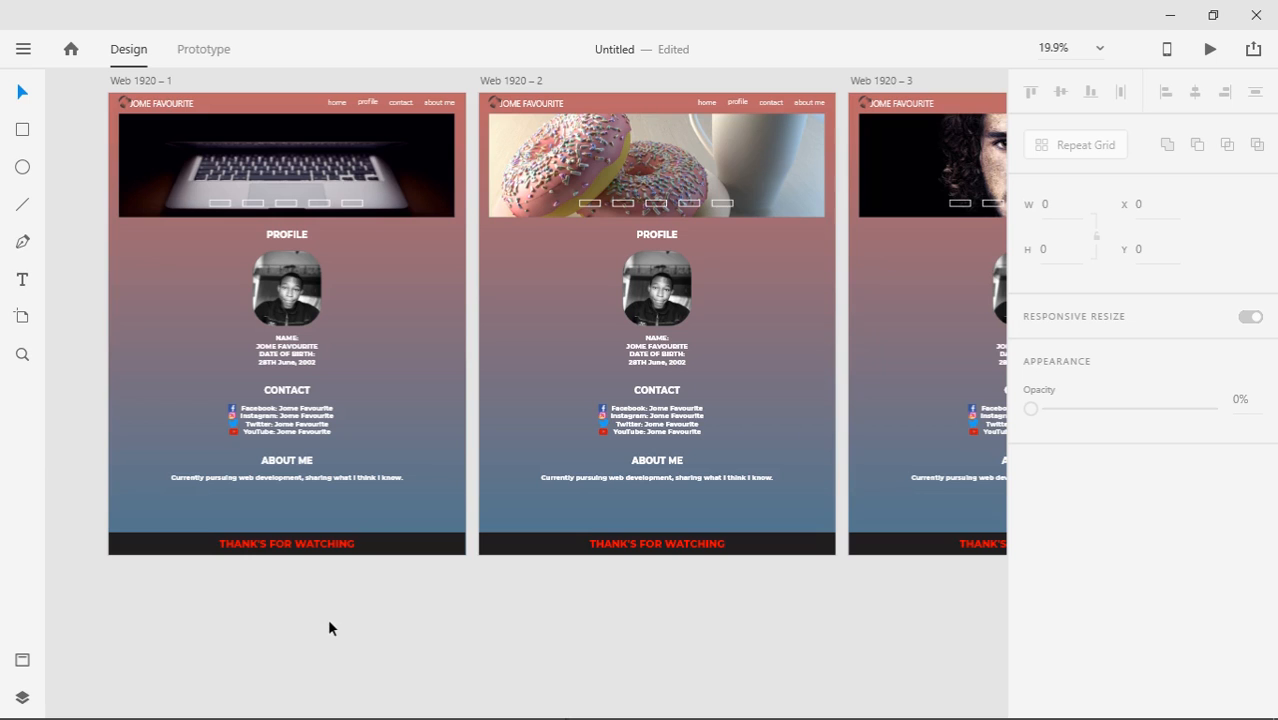
pyautogui.moveTo(645, 596); pyautogui.dragTo(630, 618)
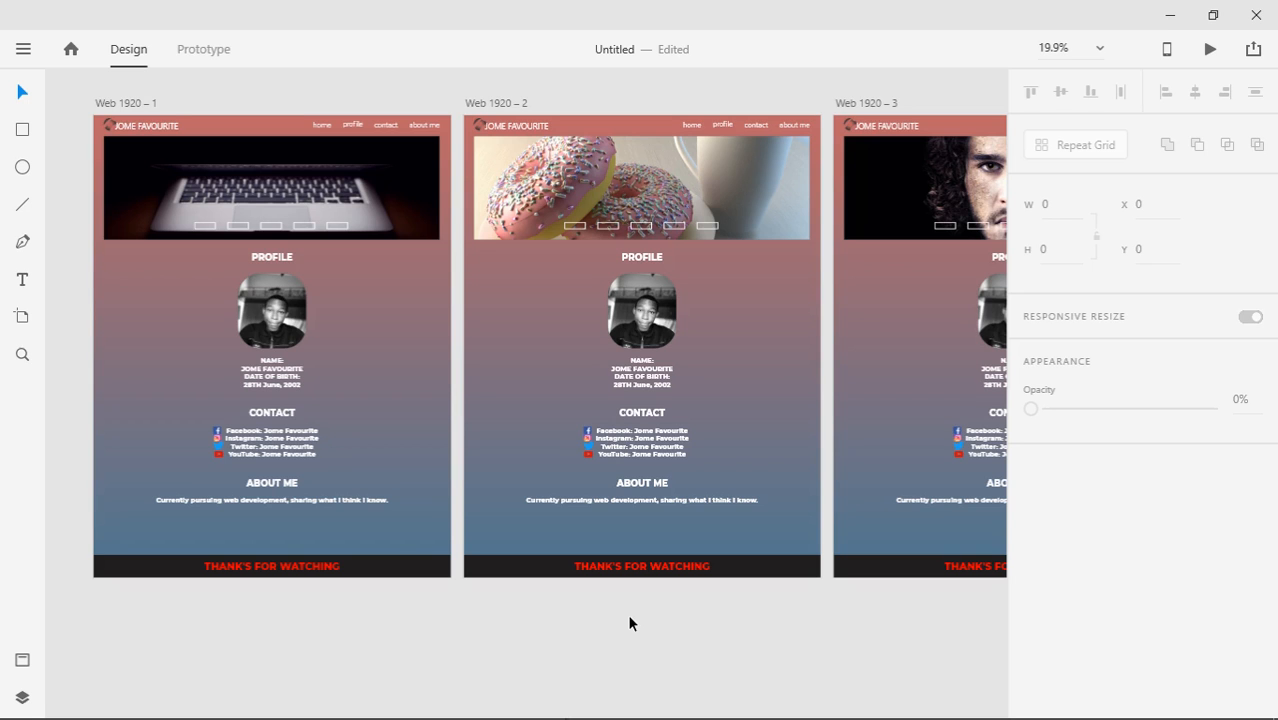
# Preview the prototype, cycling the hero slider between the face, donuts and laptop images
pyautogui.hotkey('ctrl', 'Tab')
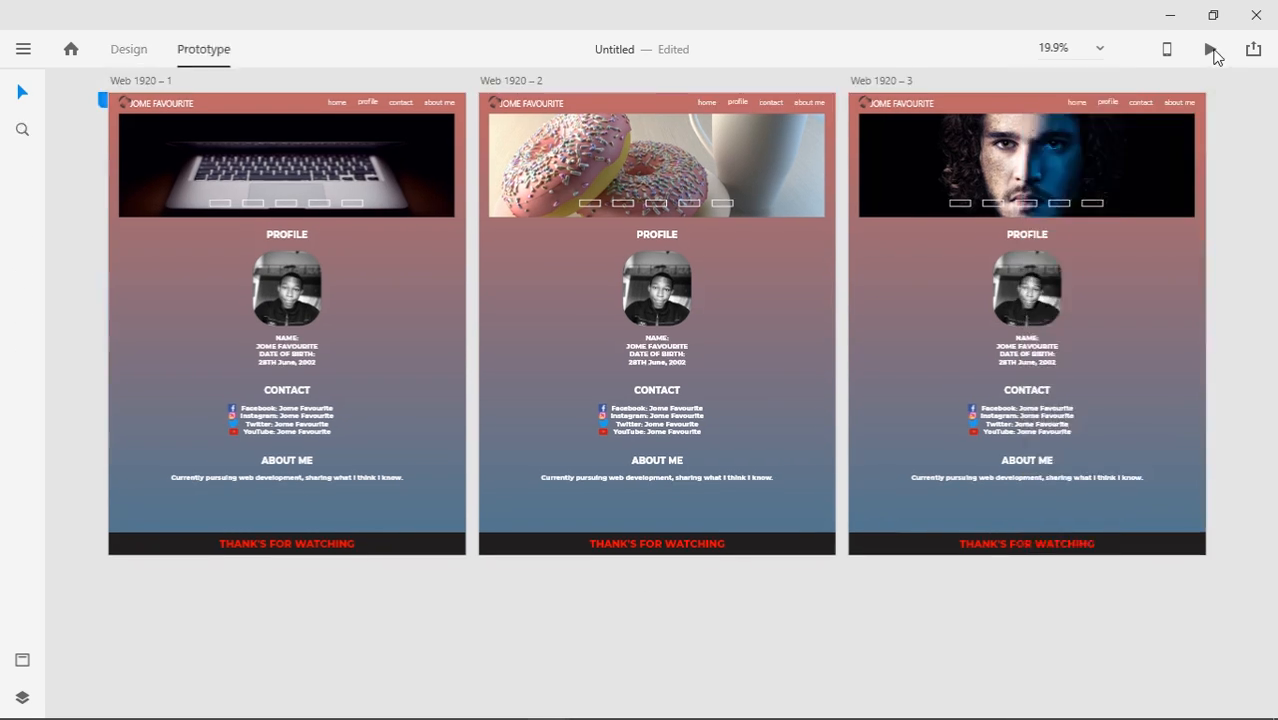
pyautogui.click(1210, 48)
pyautogui.click(643, 413)
pyautogui.click(524, 412)
pyautogui.click(427, 414)
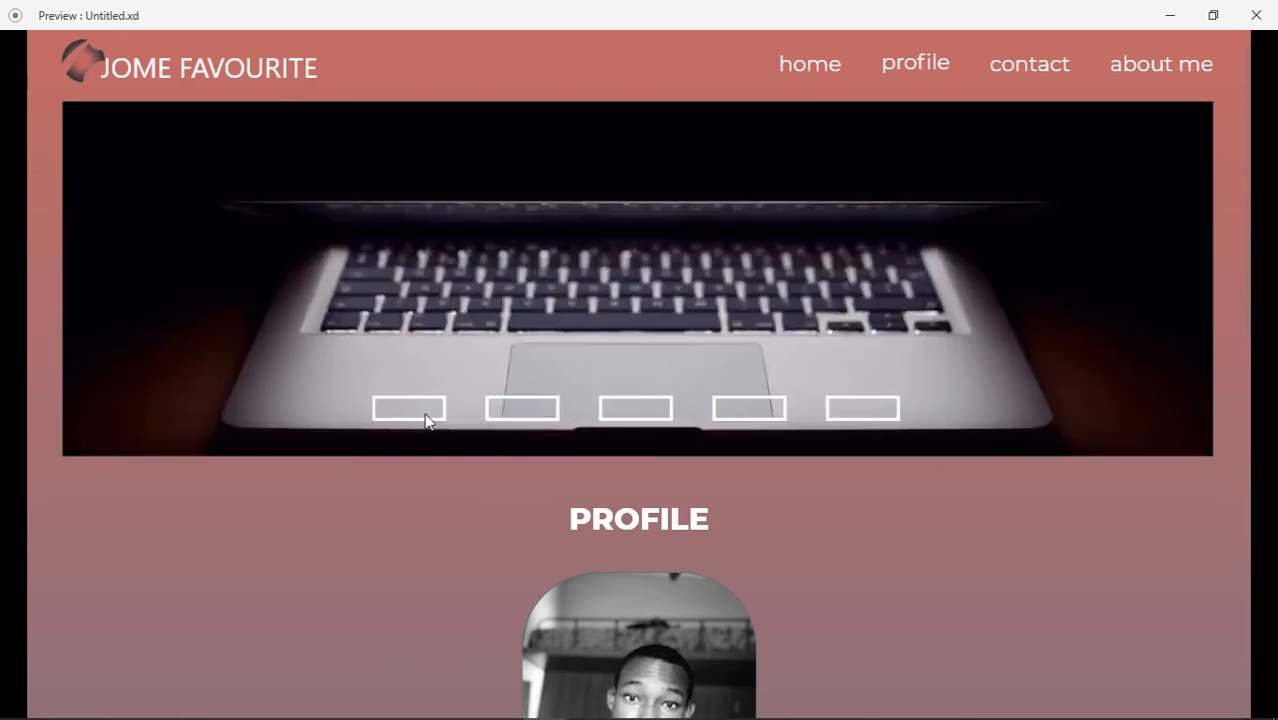
pyautogui.click(522, 412)
pyautogui.click(420, 412)
# Close the preview, return to Design mode and reposition the artboards
pyautogui.click(1256, 15)
pyautogui.click(1167, 49)
pyautogui.click(128, 50)
pyautogui.moveTo(647, 602); pyautogui.dragTo(632, 624)
# Save the file as 'How to use adobe xd'
pyautogui.hotkey('ctrl', 's')
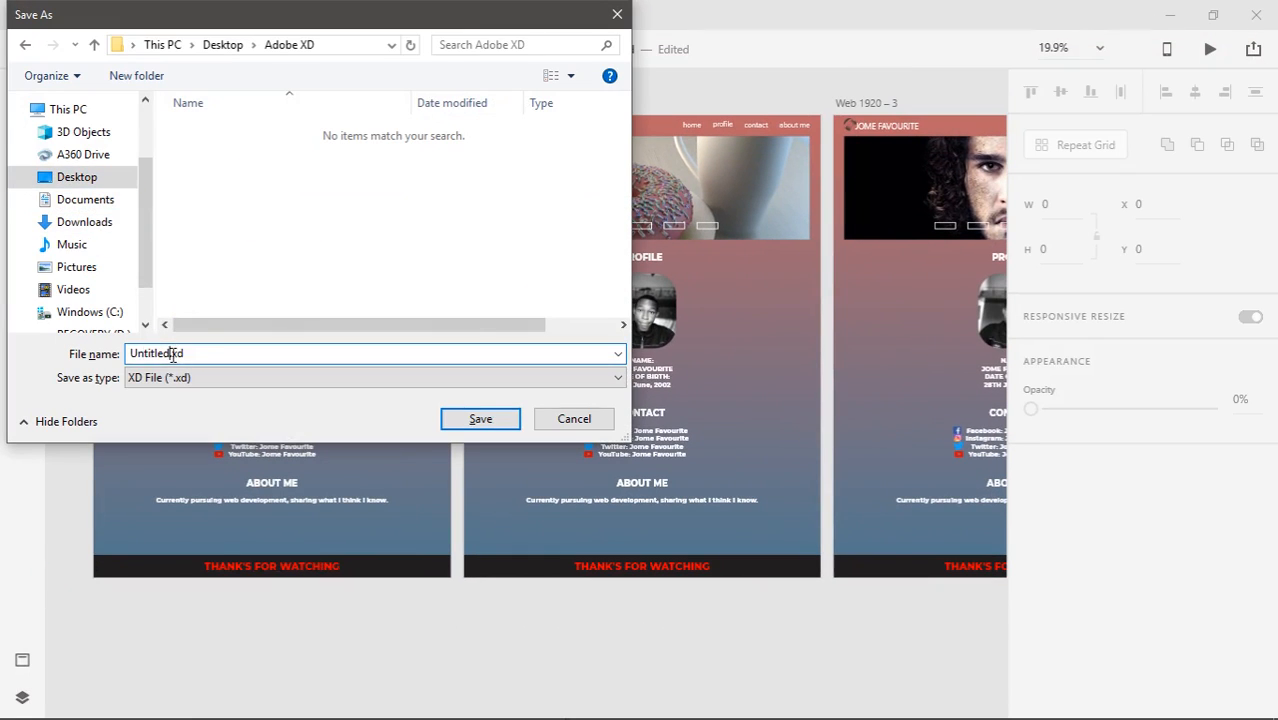
pyautogui.write('How to use a')
pyautogui.write('dobe xd')
pyautogui.click(480, 419)
# Rename the three artboards First, Second and Third in the Layers panel
pyautogui.moveTo(62, 184); pyautogui.dragTo(130, 186)
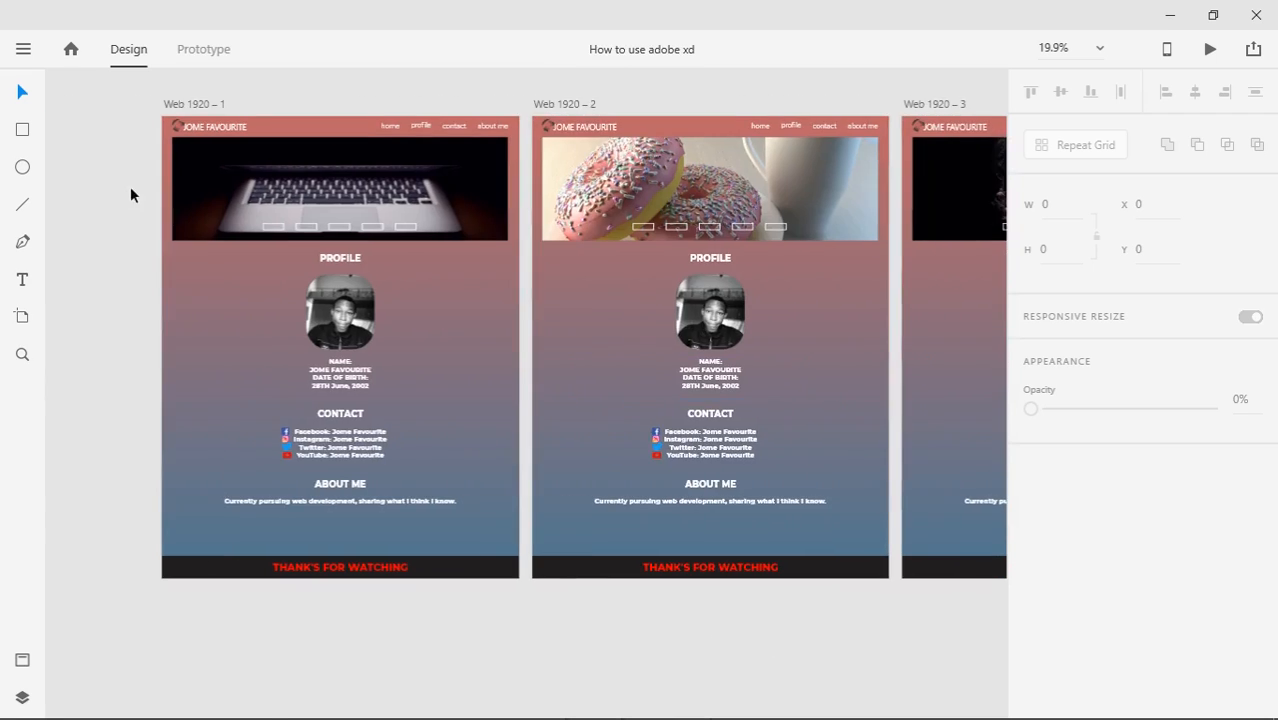
pyautogui.click(22, 697)
pyautogui.moveTo(300, 300); pyautogui.dragTo(448, 314)
pyautogui.doubleClick(133, 190)
pyautogui.moveTo(148, 190); pyautogui.dragTo(70, 197)
pyautogui.write('First')
pyautogui.doubleClick(108, 160)
pyautogui.write('Second')
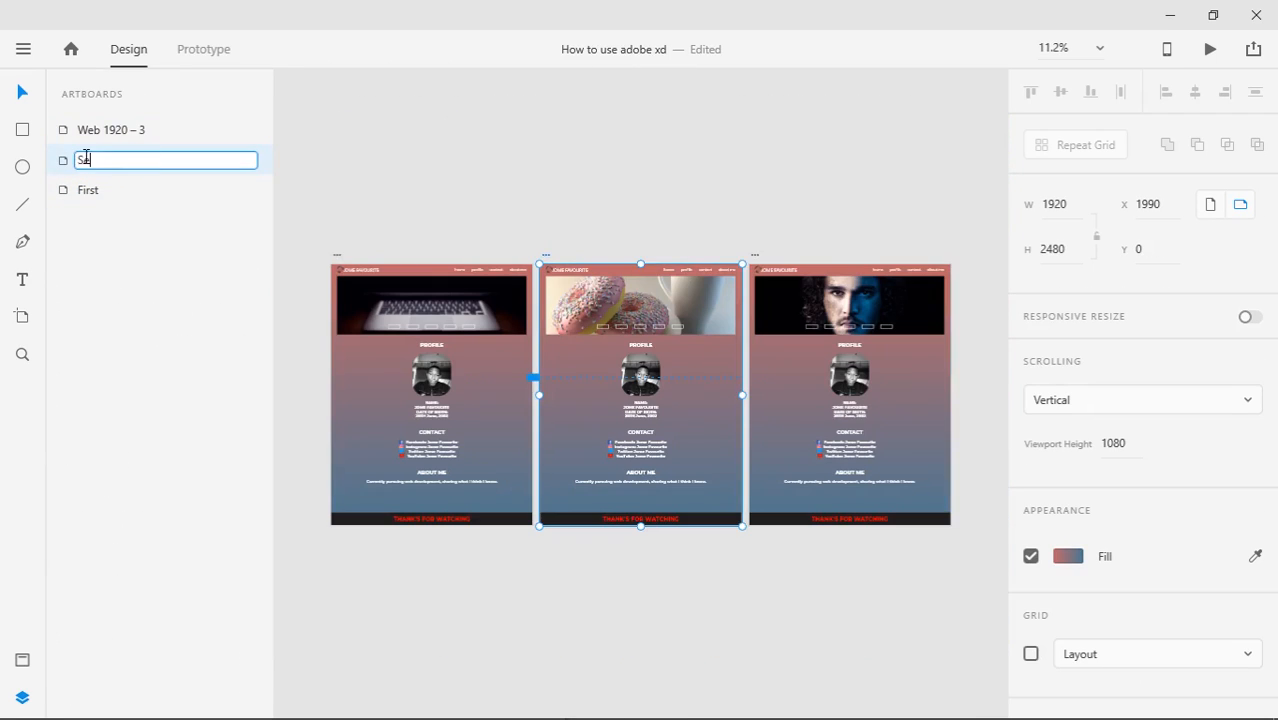
pyautogui.doubleClick(108, 130)
pyautogui.write('Third')
# Browse the First artboard's layers, including the THANK'S FOR WATCHING and home text
pyautogui.click(101, 192)
pyautogui.doubleClick(101, 192)
pyautogui.doubleClick(65, 190)
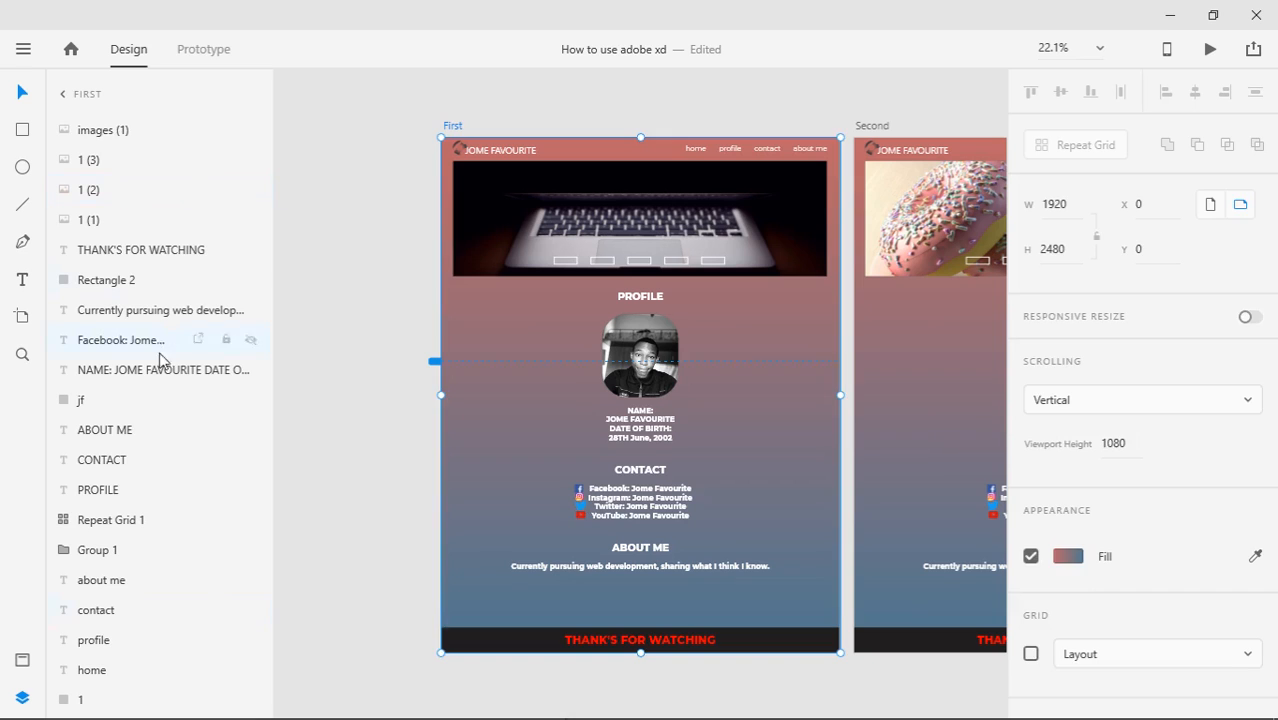
pyautogui.click(110, 131)
pyautogui.click(125, 251)
pyautogui.click(96, 670)
# Fit all artboards in view and add the character style and document colours to assets
pyautogui.hotkey('ctrl', '0')
pyautogui.click(22, 660)
pyautogui.click(257, 208)
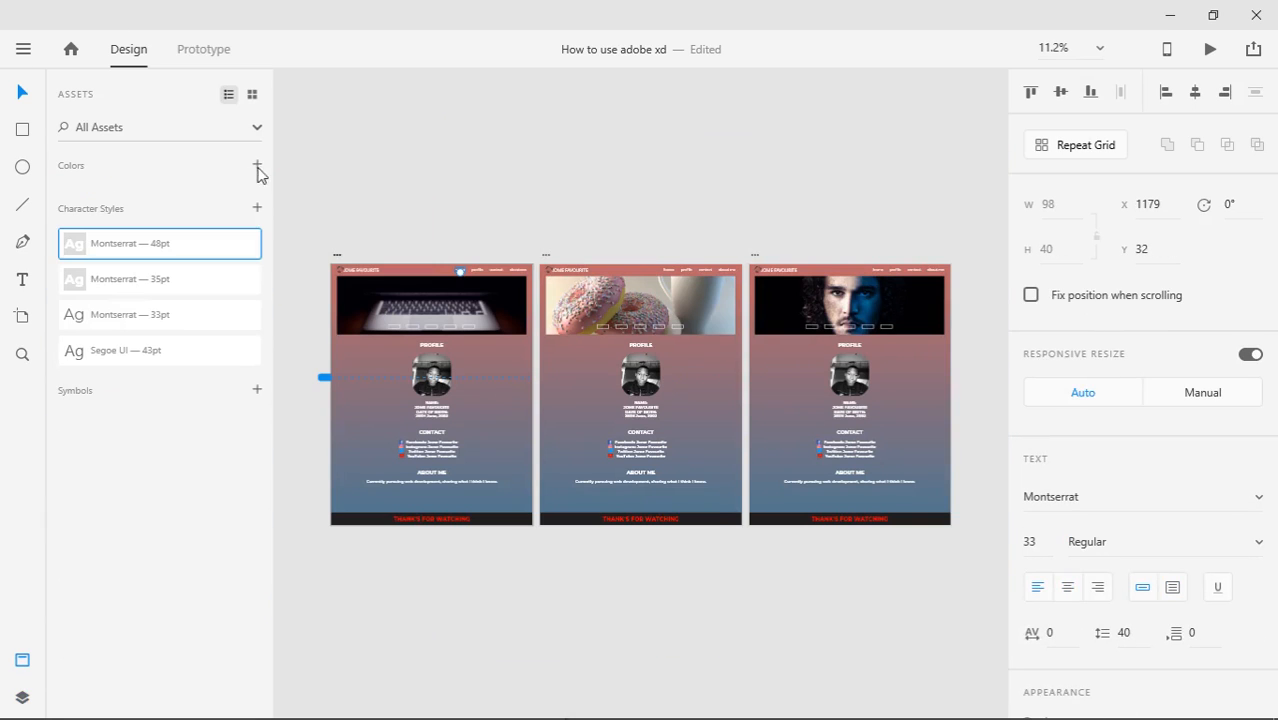
pyautogui.click(741, 440)
pyautogui.click(257, 165)
pyautogui.click(677, 207)
# Add a gradient-filled test artboard, stretch it taller, then delete it
pyautogui.hscroll(4, 677, 214)
pyautogui.click(22, 316)
pyautogui.click(1100, 485)
pyautogui.click(150, 378)
pyautogui.moveTo(645, 367); pyautogui.dragTo(650, 517)
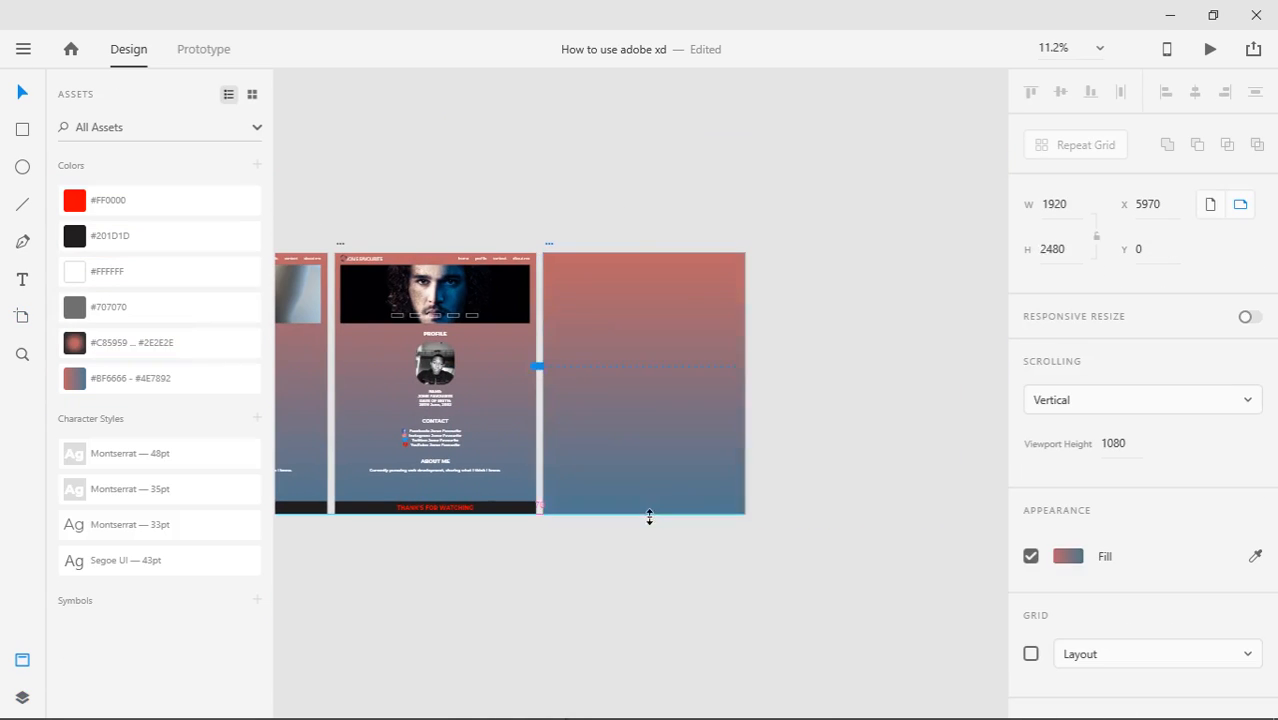
pyautogui.click(800, 430)
pyautogui.click(665, 342)
pyautogui.press('Delete')
# Close the assets list and zoom to show all three artboards
pyautogui.click(22, 660)
pyautogui.hscroll(-5, 617, 592)
pyautogui.hotkey('ctrl', '+')
pyautogui.hscroll(-1, 411, 660)
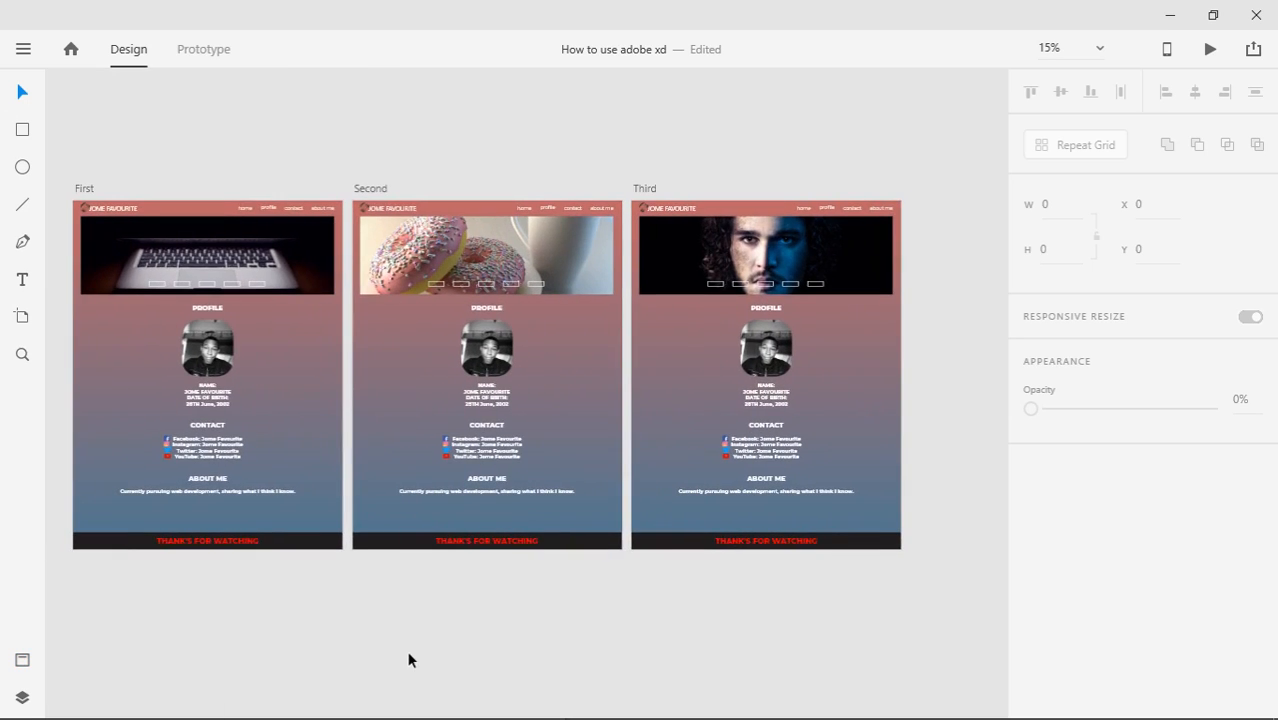